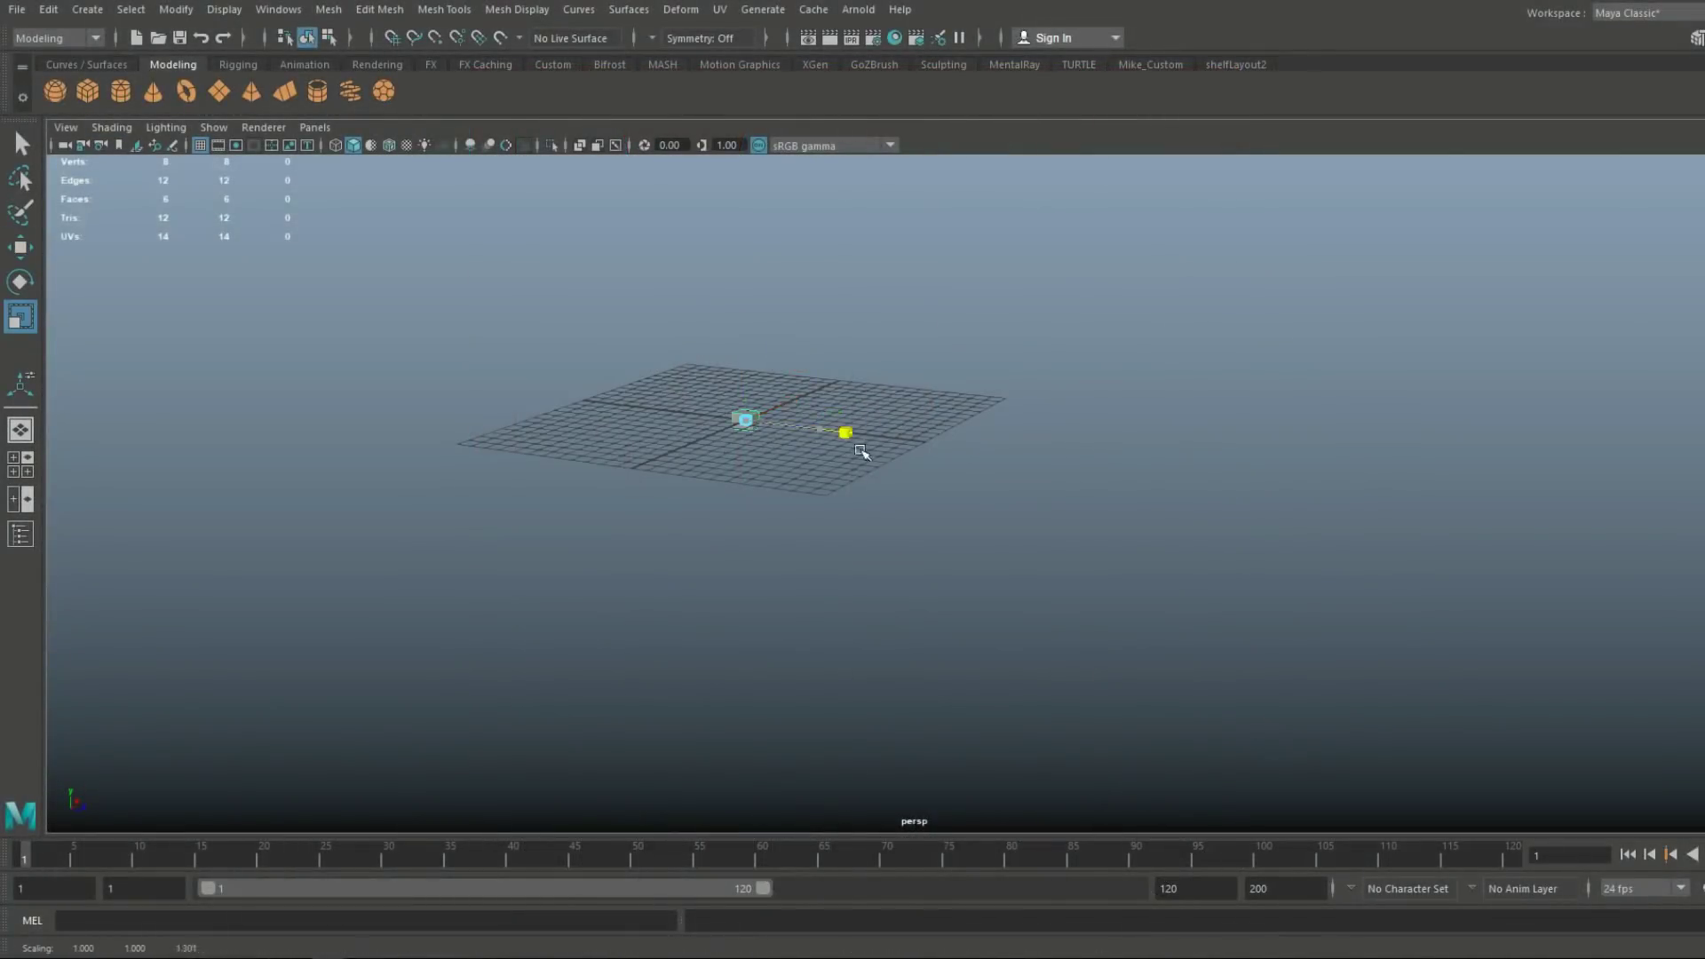
Scale the cube into a long stair step about 3.3 units high and 37 units deep
drag(746, 424, 954, 453)
alt+drag(958, 597, 781, 586)
drag(1174, 431, 1187, 433)
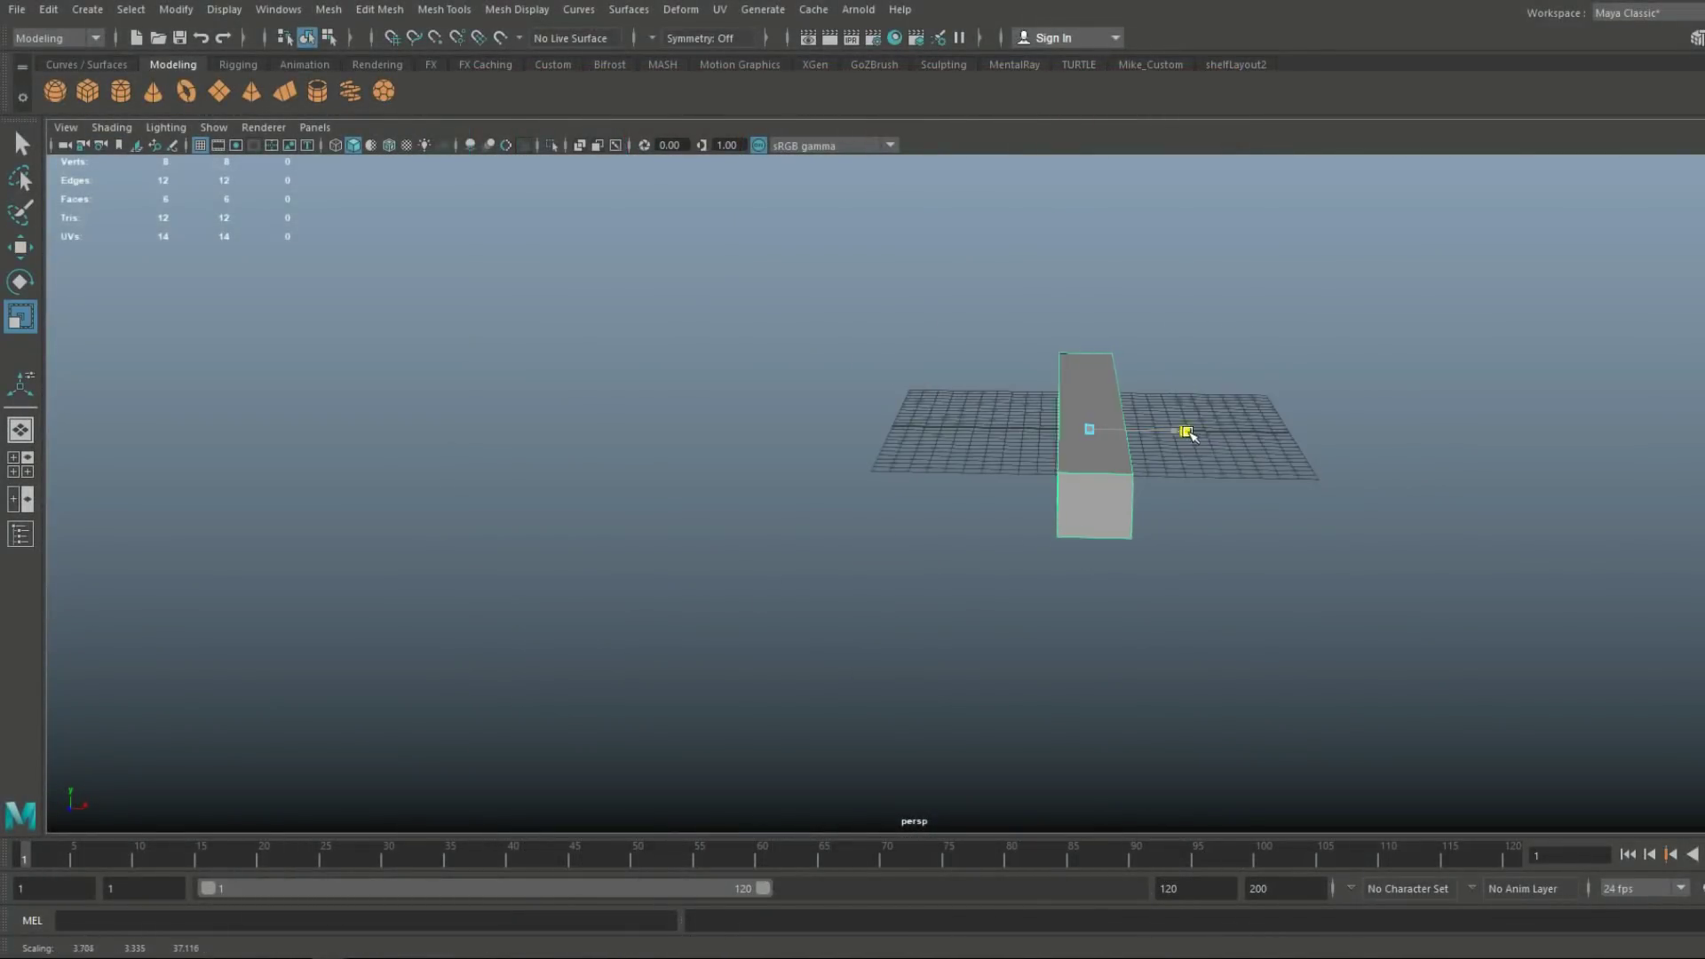
Duplicate the step in the front view and vertex-snap each copy corner to corner, building an ascending flight of 13 steps
click(21, 465)
key(space)
scroll(803, 463, up, 3)
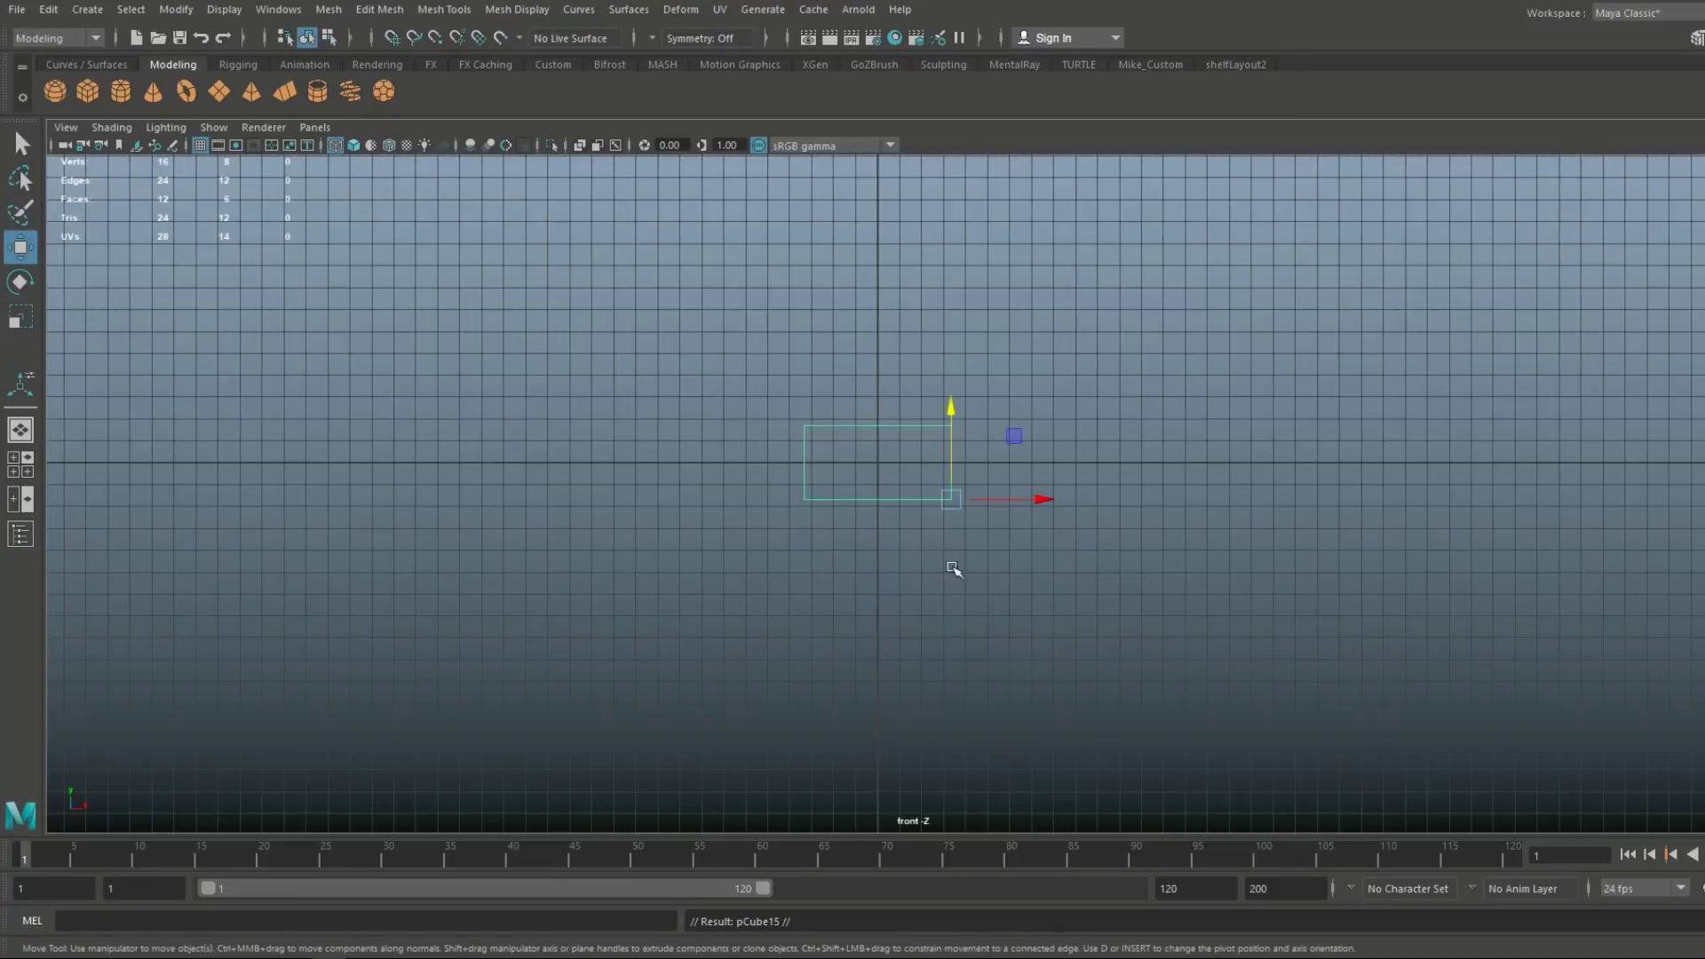
key(v)
drag(1040, 500, 867, 526)
scroll(909, 529, down, 3)
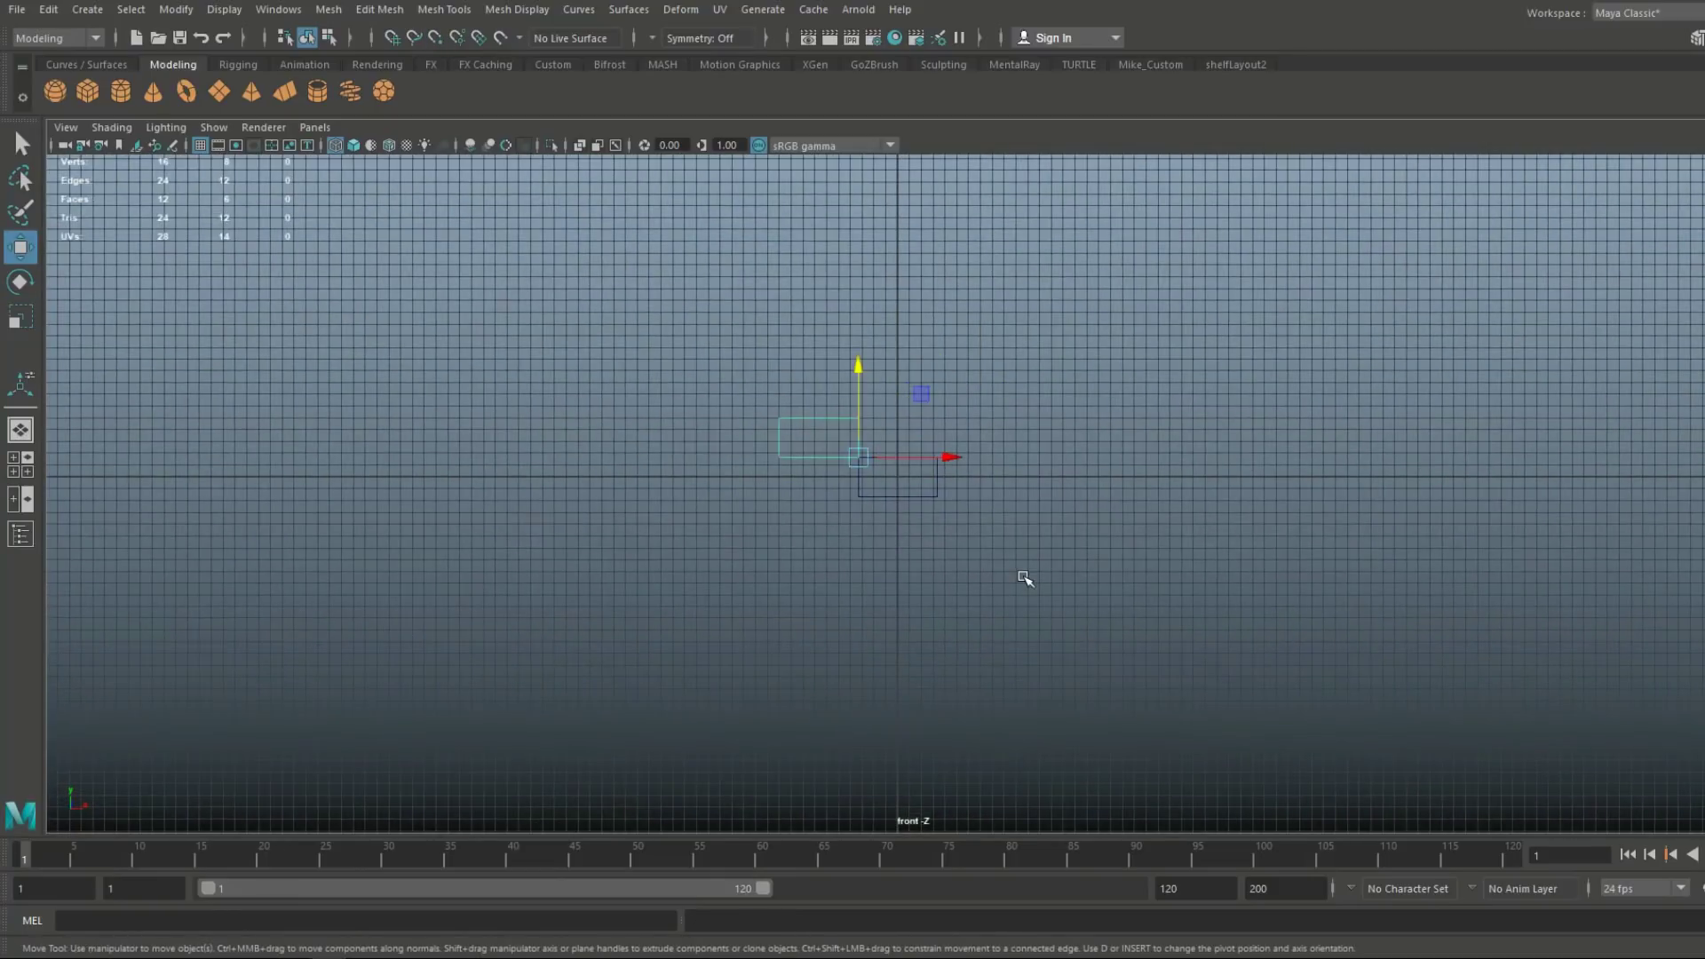
Select all the steps of the flight and combine them into a single mesh
key(space)
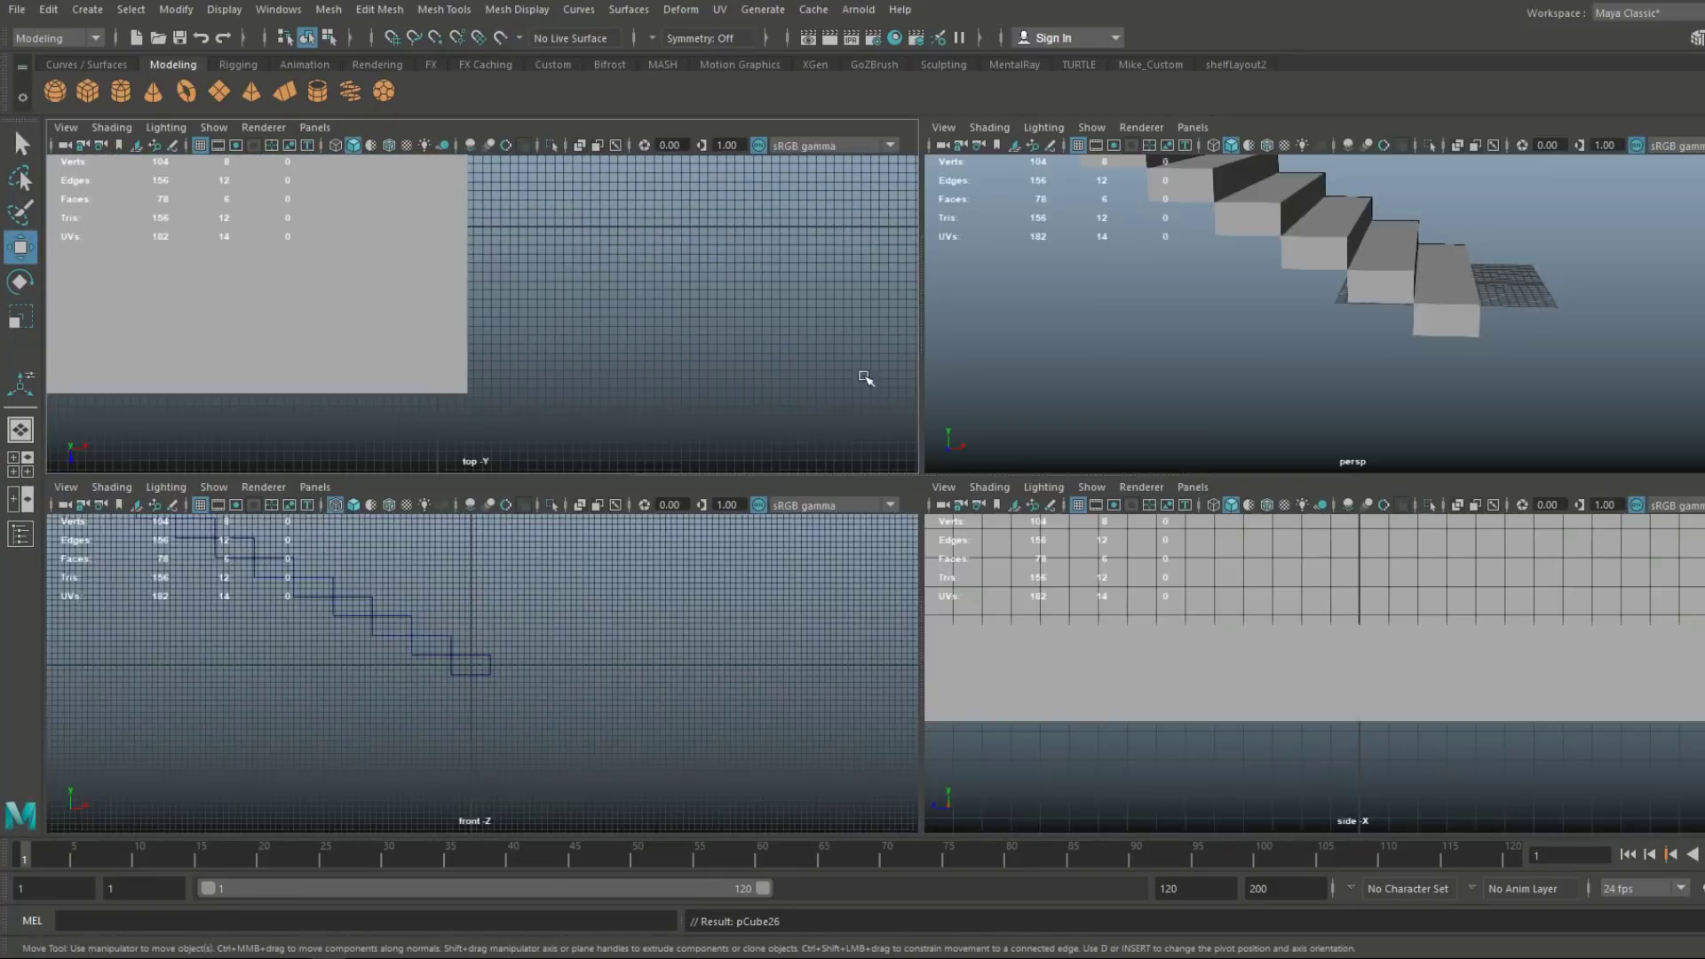
key(space)
scroll(1084, 449, down, 3)
drag(756, 324, 1412, 753)
click(328, 9)
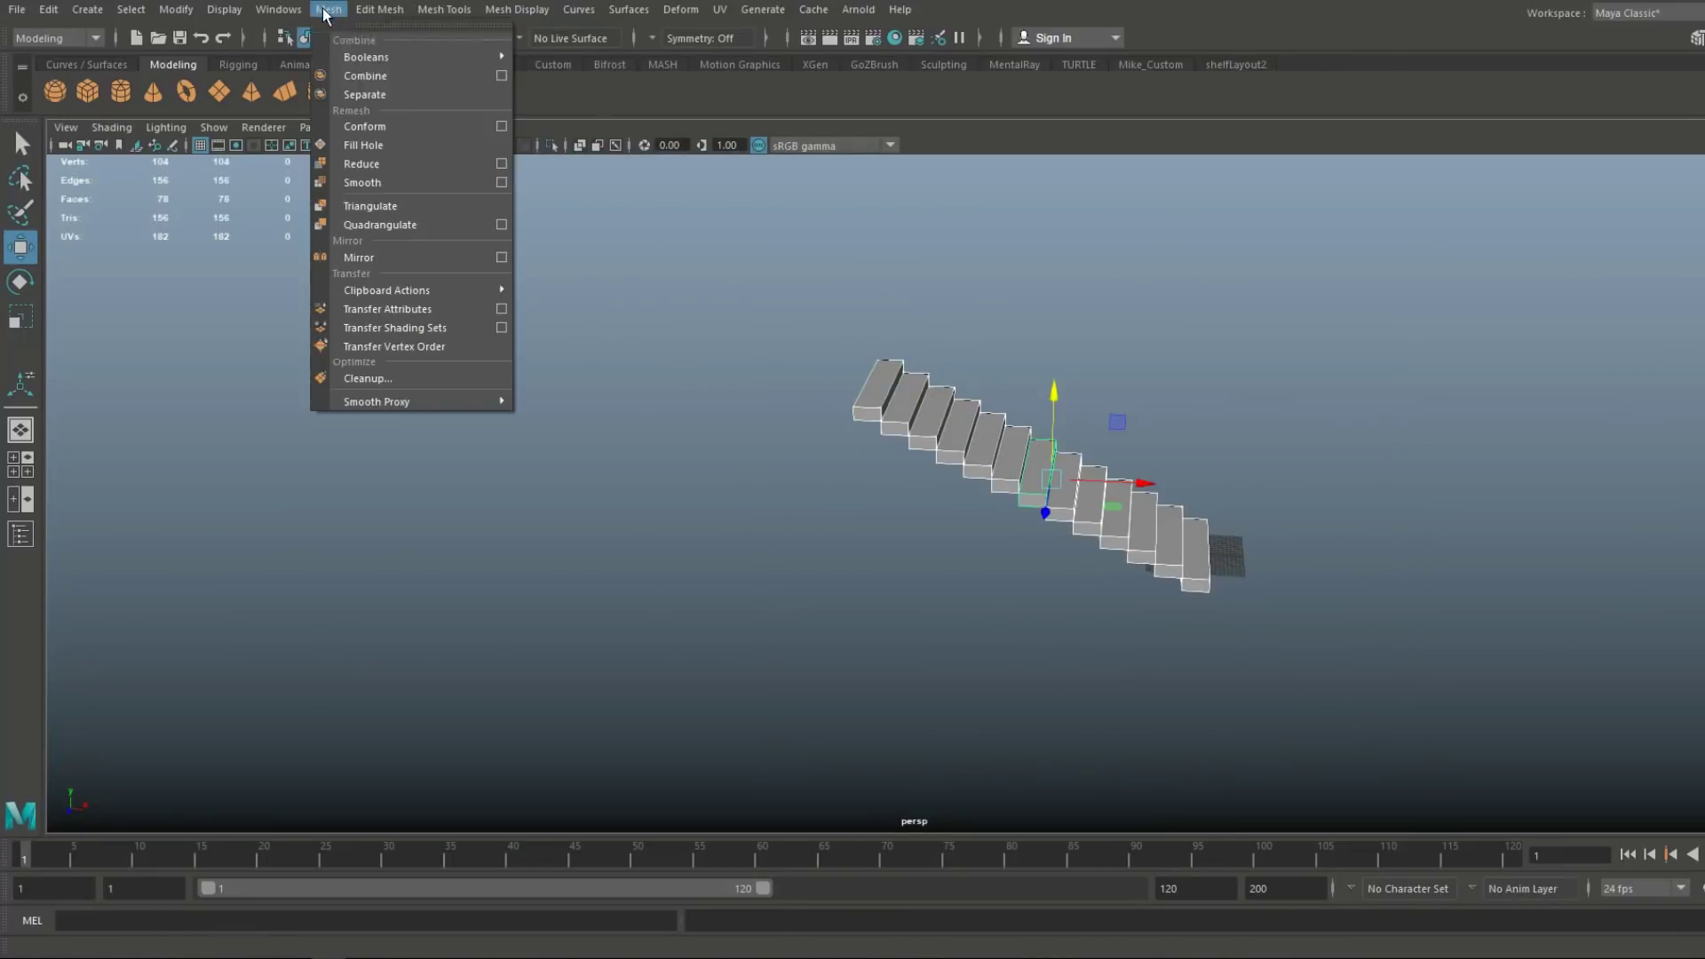
click(355, 62)
Duplicate the flight, rotate the copy so it climbs in the opposite direction, and raise it above the original
key(e)
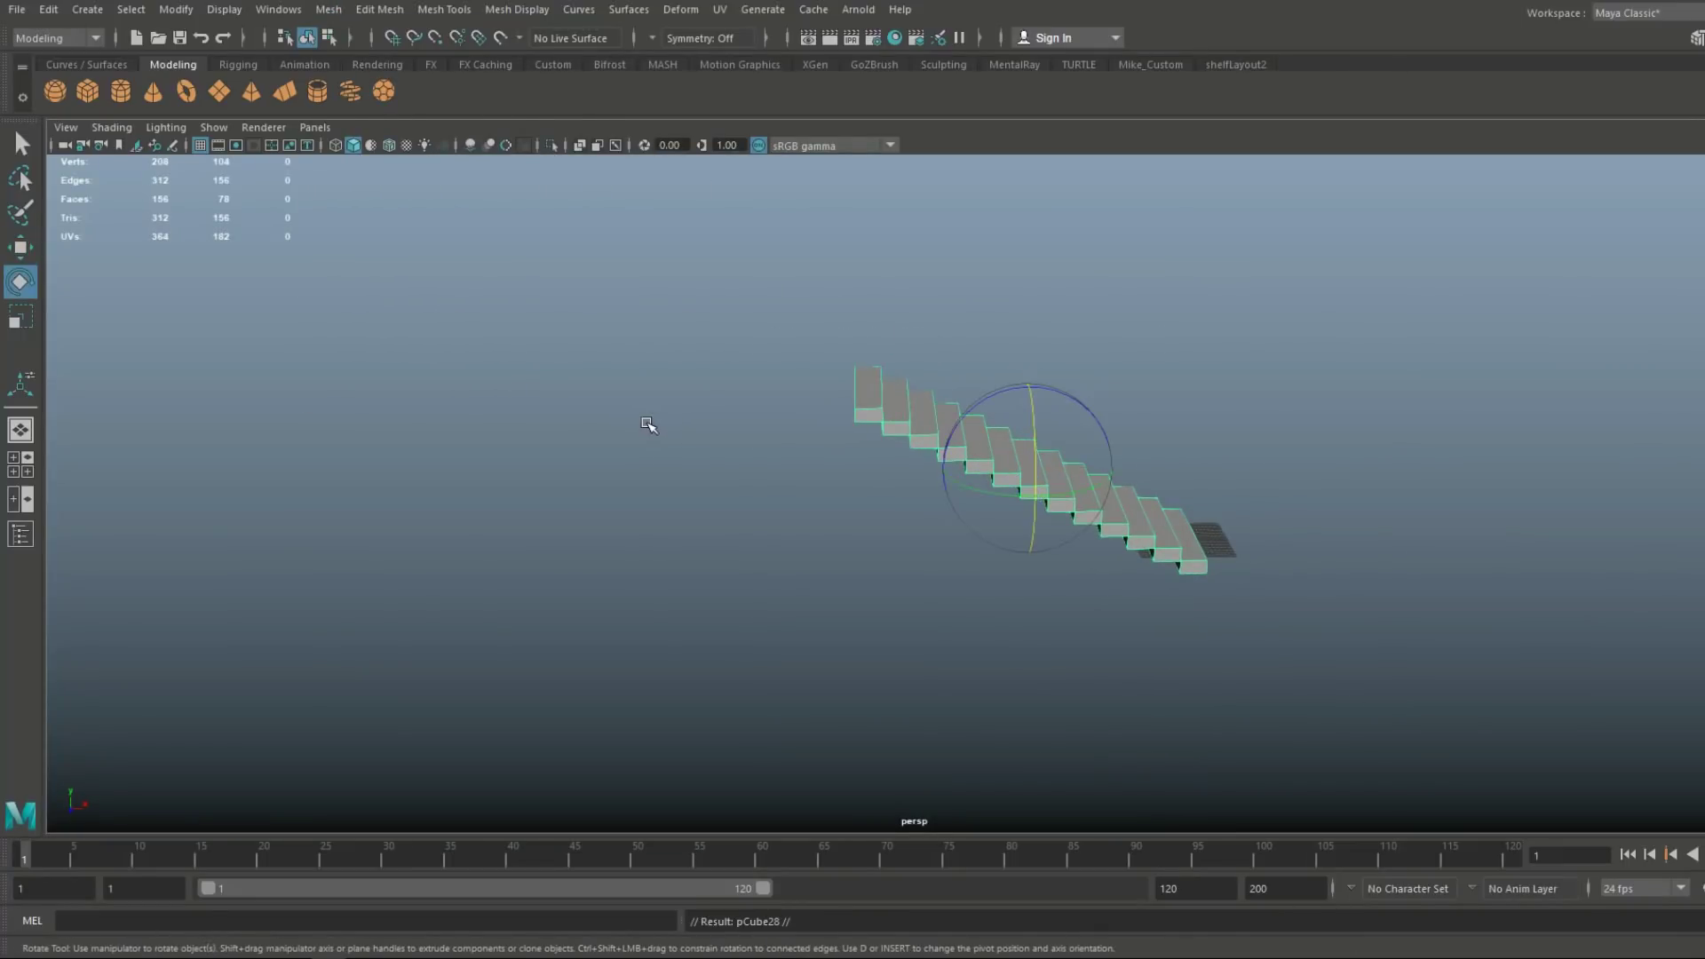
key(ctrl+d)
drag(1017, 519, 1193, 521)
key(w)
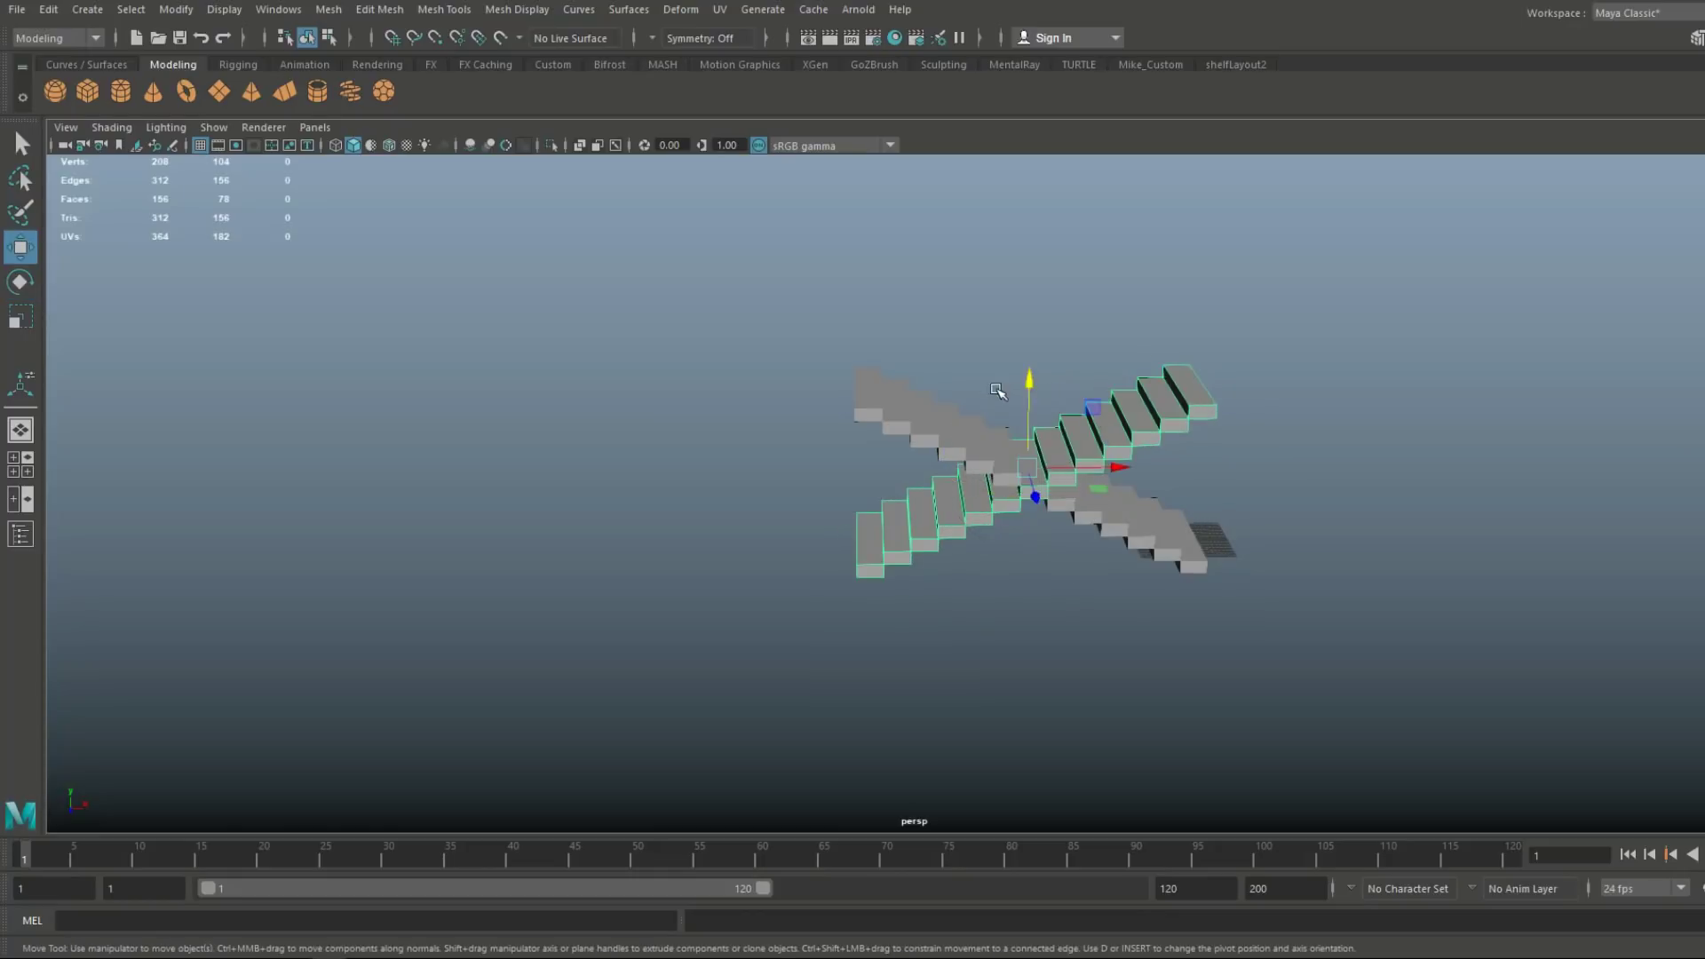
drag(1028, 388, 1030, 245)
Align the copied flight in the front view so its lowest step is level with the lower flight's top step
click(20, 466)
key(space)
key(f)
alt+middle_drag(841, 706, 1166, 592)
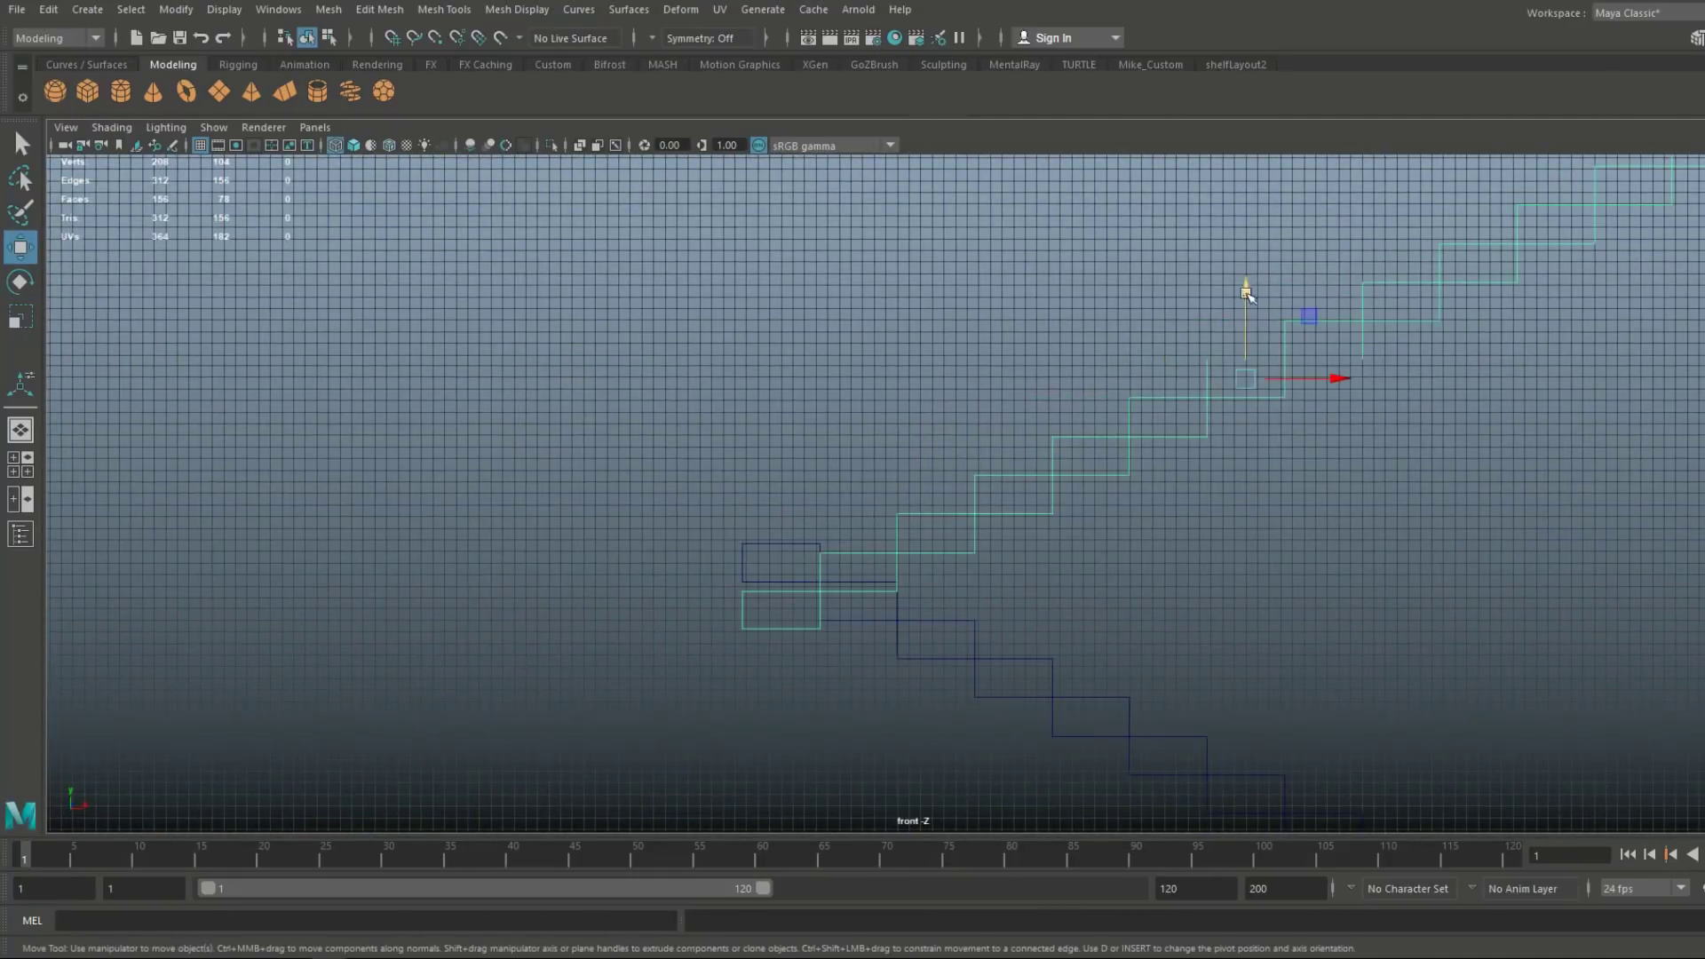
drag(1247, 286, 1272, 234)
Move the upper flight sideways so it stands beside the lower flight with a small gap between them
click(20, 465)
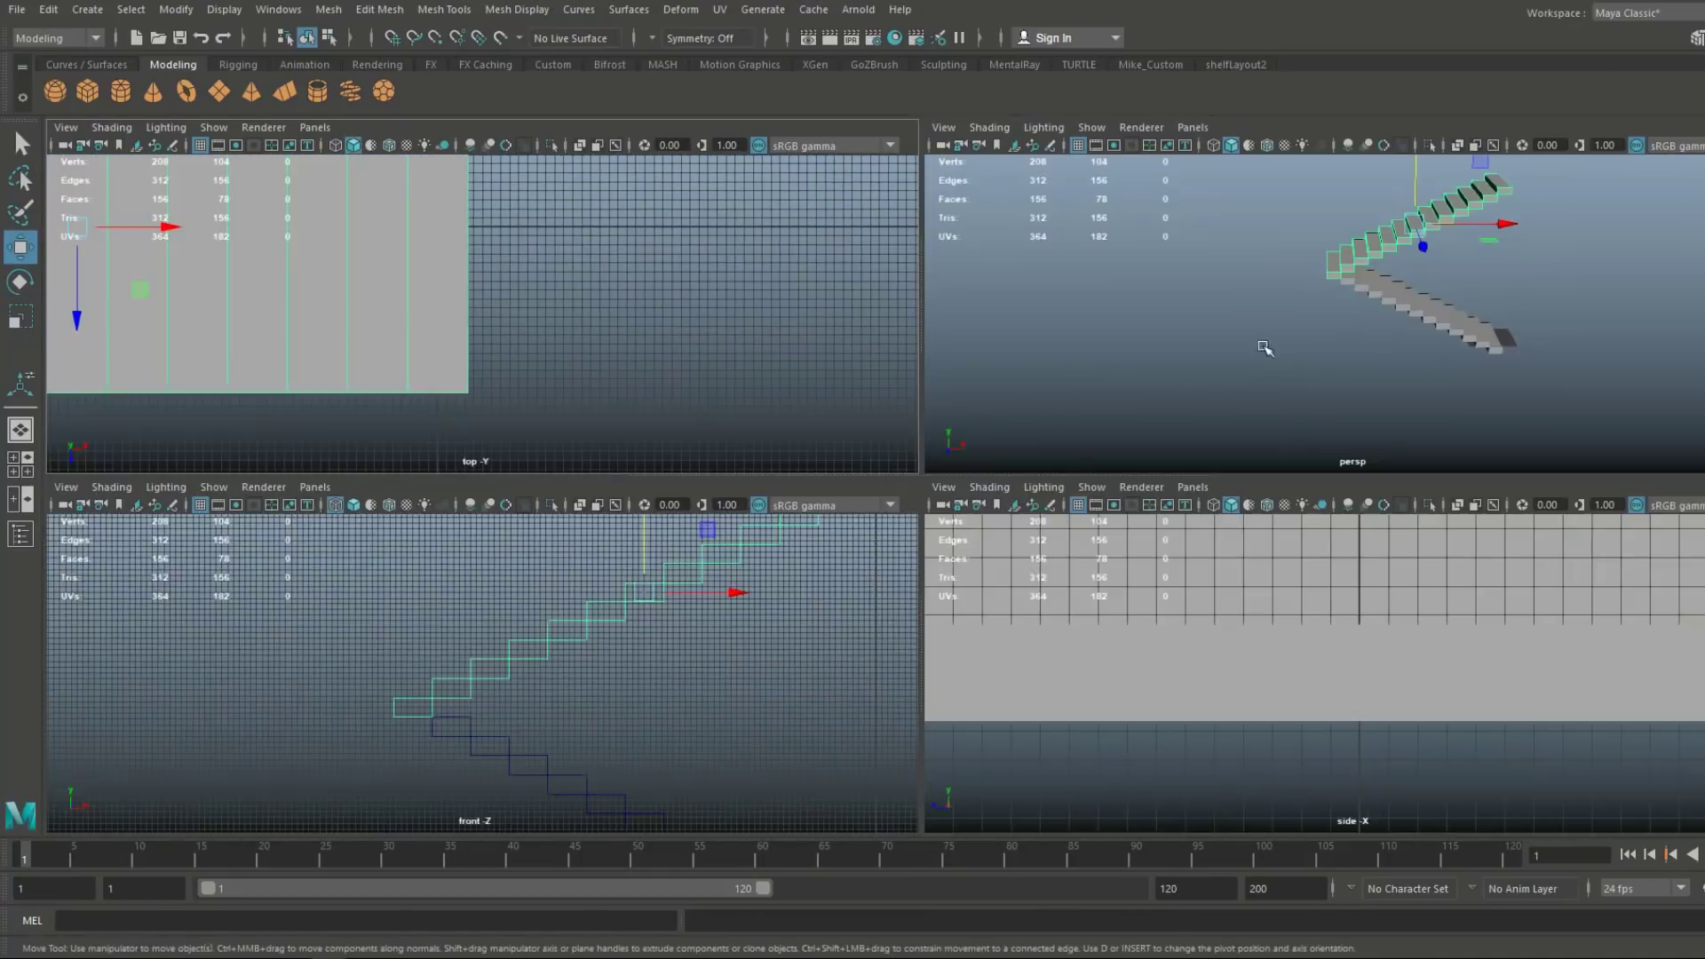
key(space)
alt+drag(1265, 515, 1021, 577)
scroll(1021, 577, up, 5)
alt+middle_drag(1021, 577, 982, 833)
drag(845, 433, 816, 591)
Create a cube for the landing, raise it above the stairs, and scale it uniformly to about 30.5 units
click(86, 101)
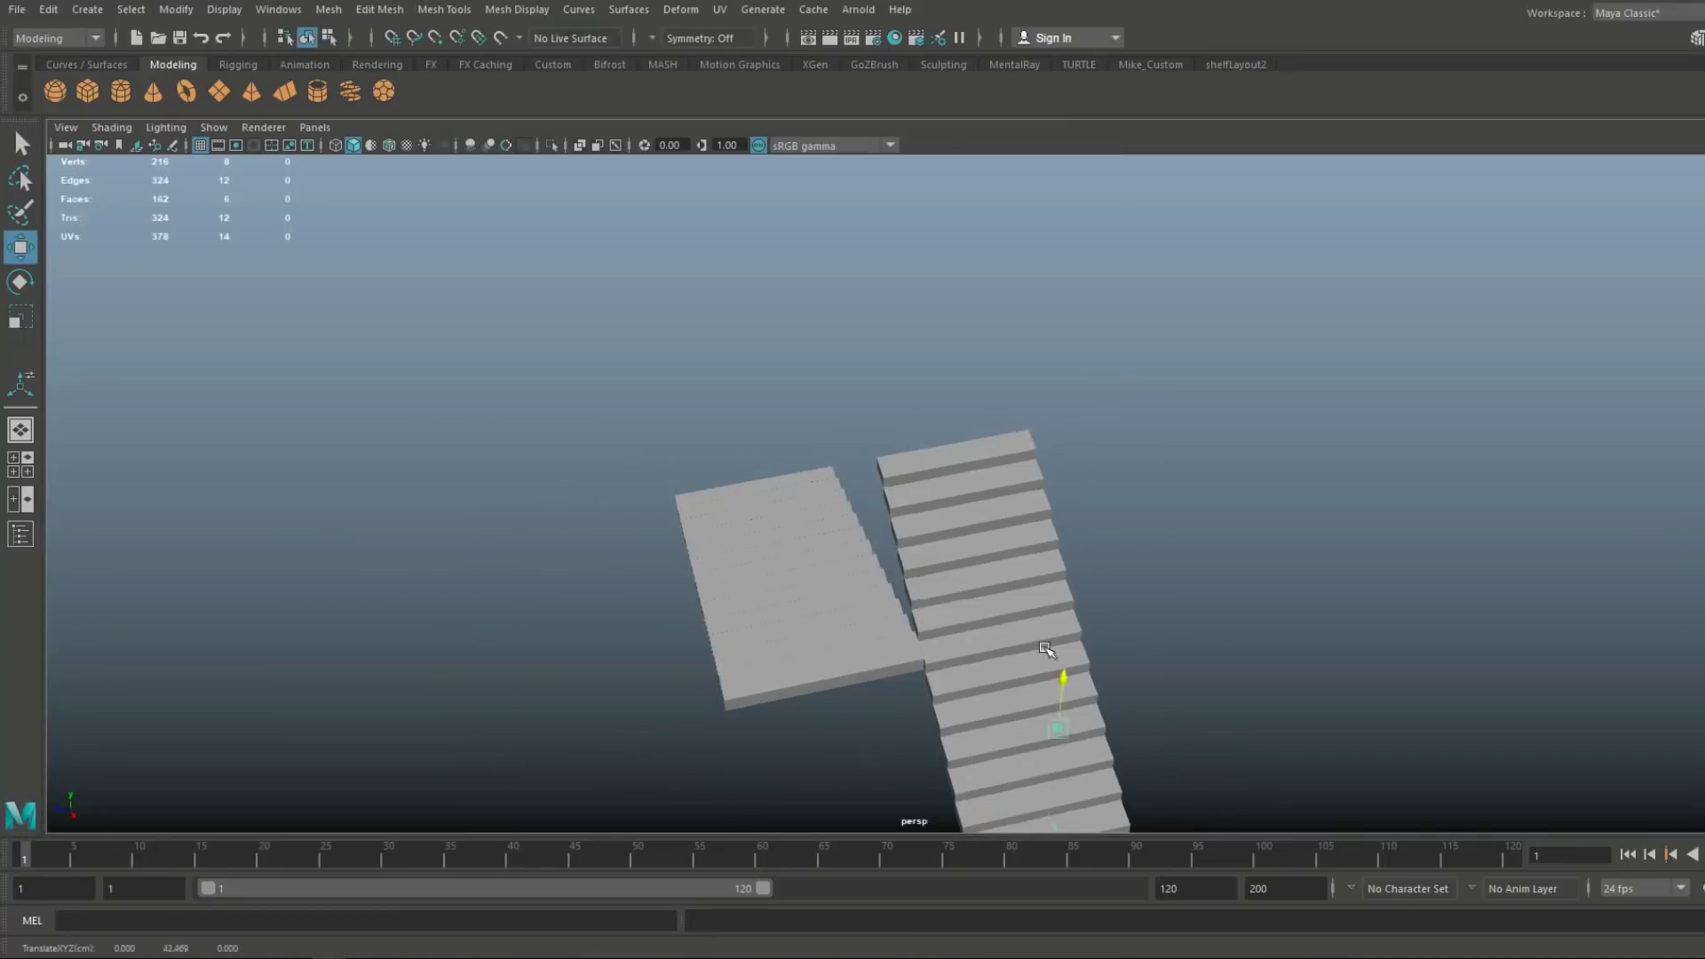
alt+drag(1046, 650, 1088, 568)
drag(1198, 344, 1420, 355)
Move the landing cube in the front view to the outer side of the end where both flights meet
click(21, 464)
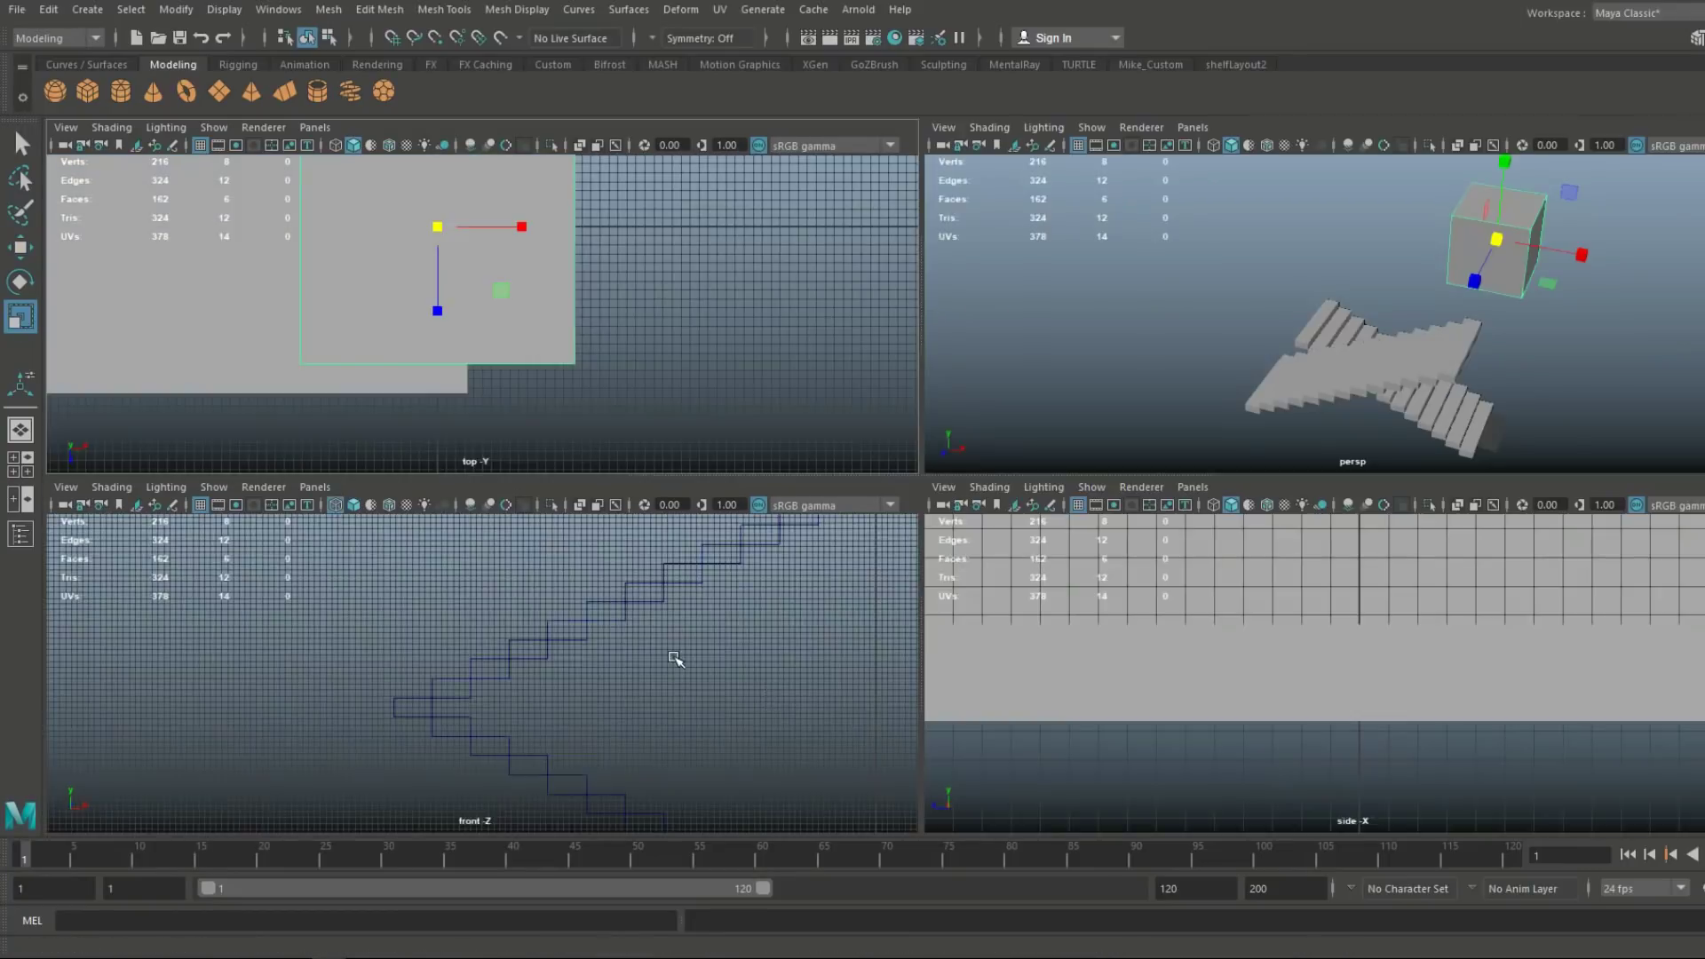
key(space)
alt+middle_drag(976, 508, 856, 753)
scroll(856, 753, down, 3)
key(w)
middle_drag(1149, 590, 787, 522)
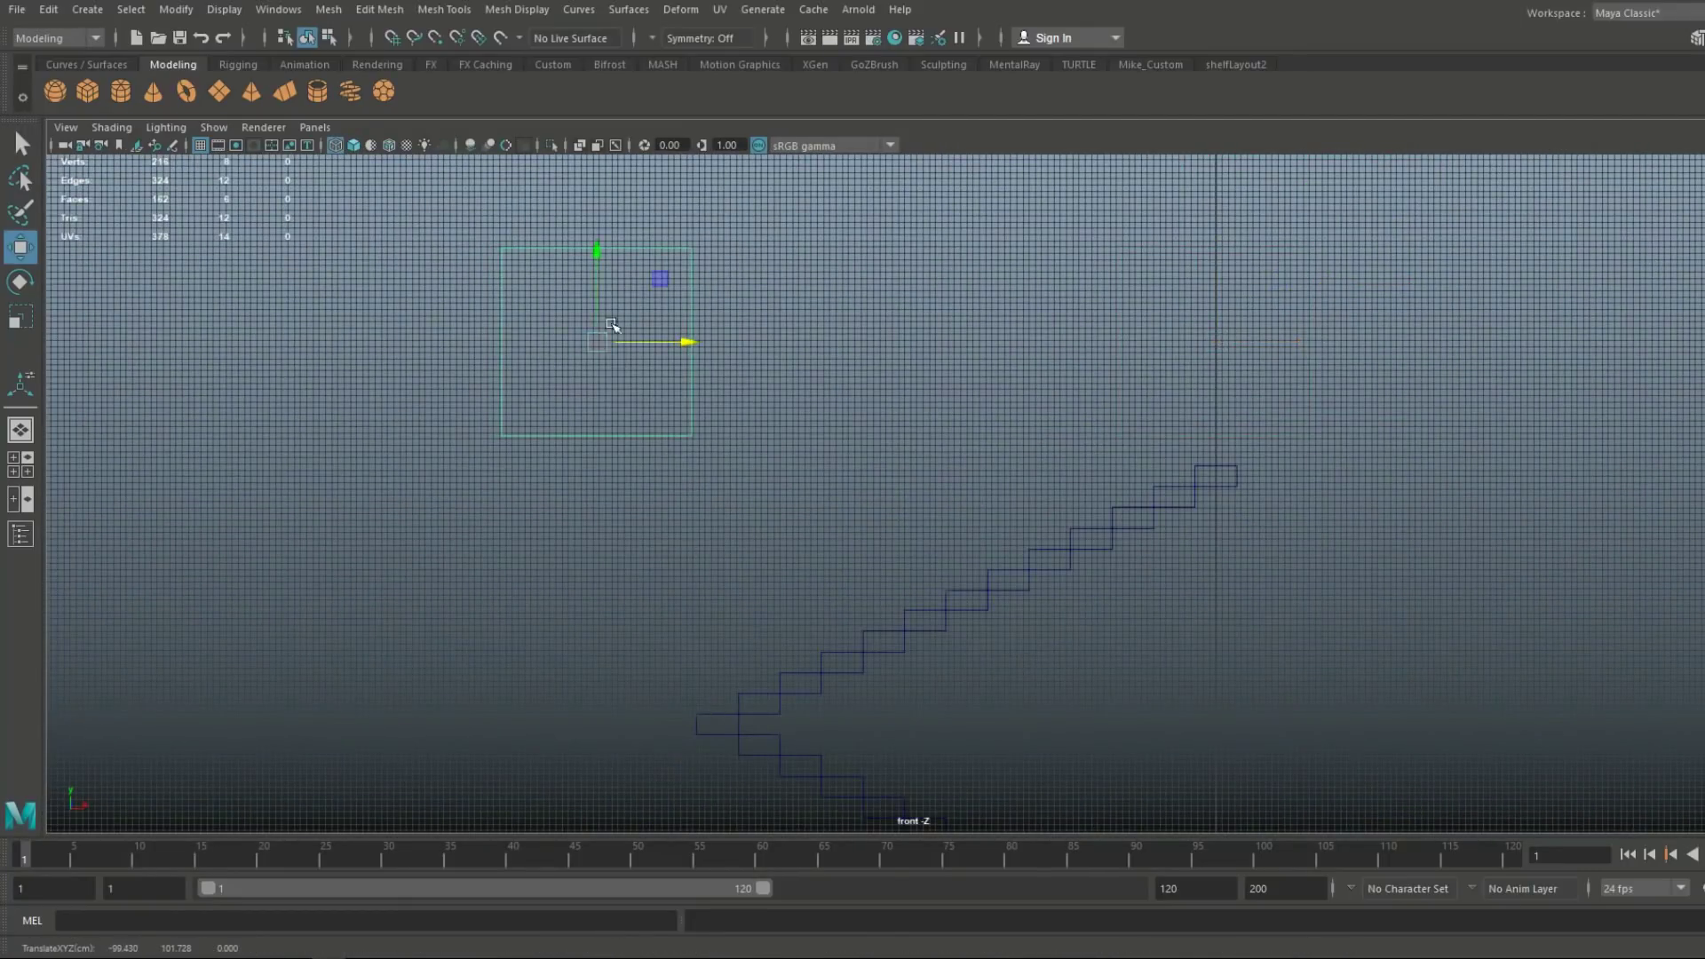
Flatten the landing cube to about 3.7 units high and butt its edge against the end step of the flights
key(r)
drag(666, 607, 600, 712)
key(f)
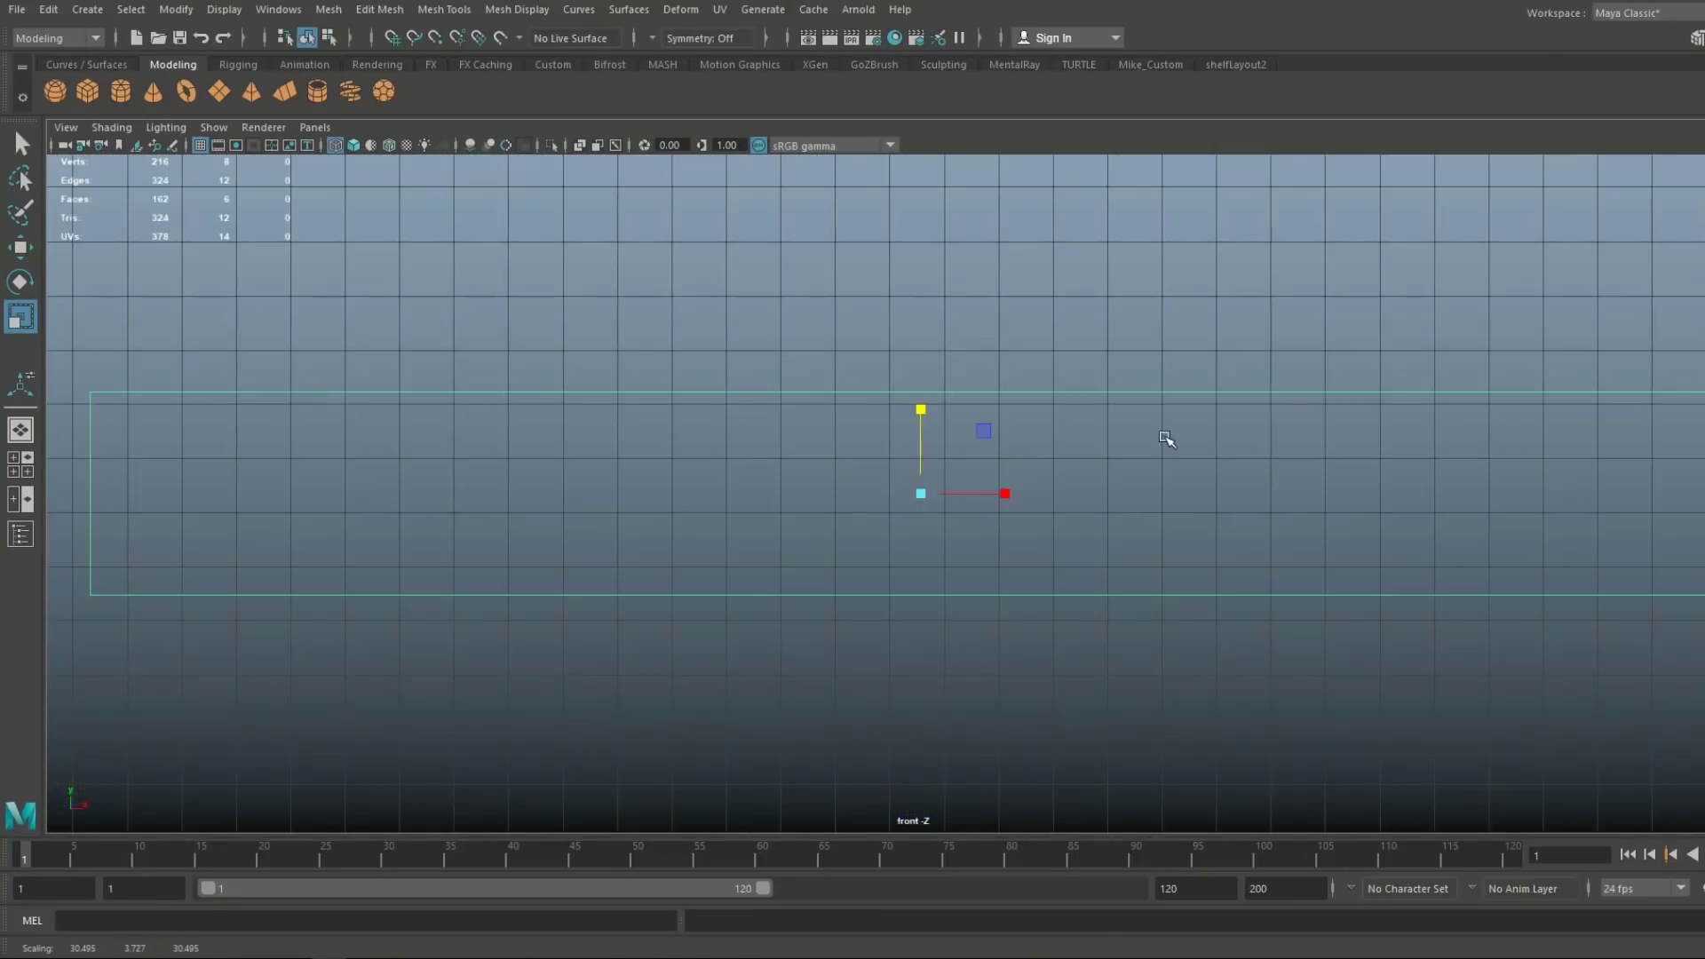
alt+middle_drag(1166, 440, 967, 453)
scroll(788, 544, down, 2)
key(w)
drag(813, 506, 824, 507)
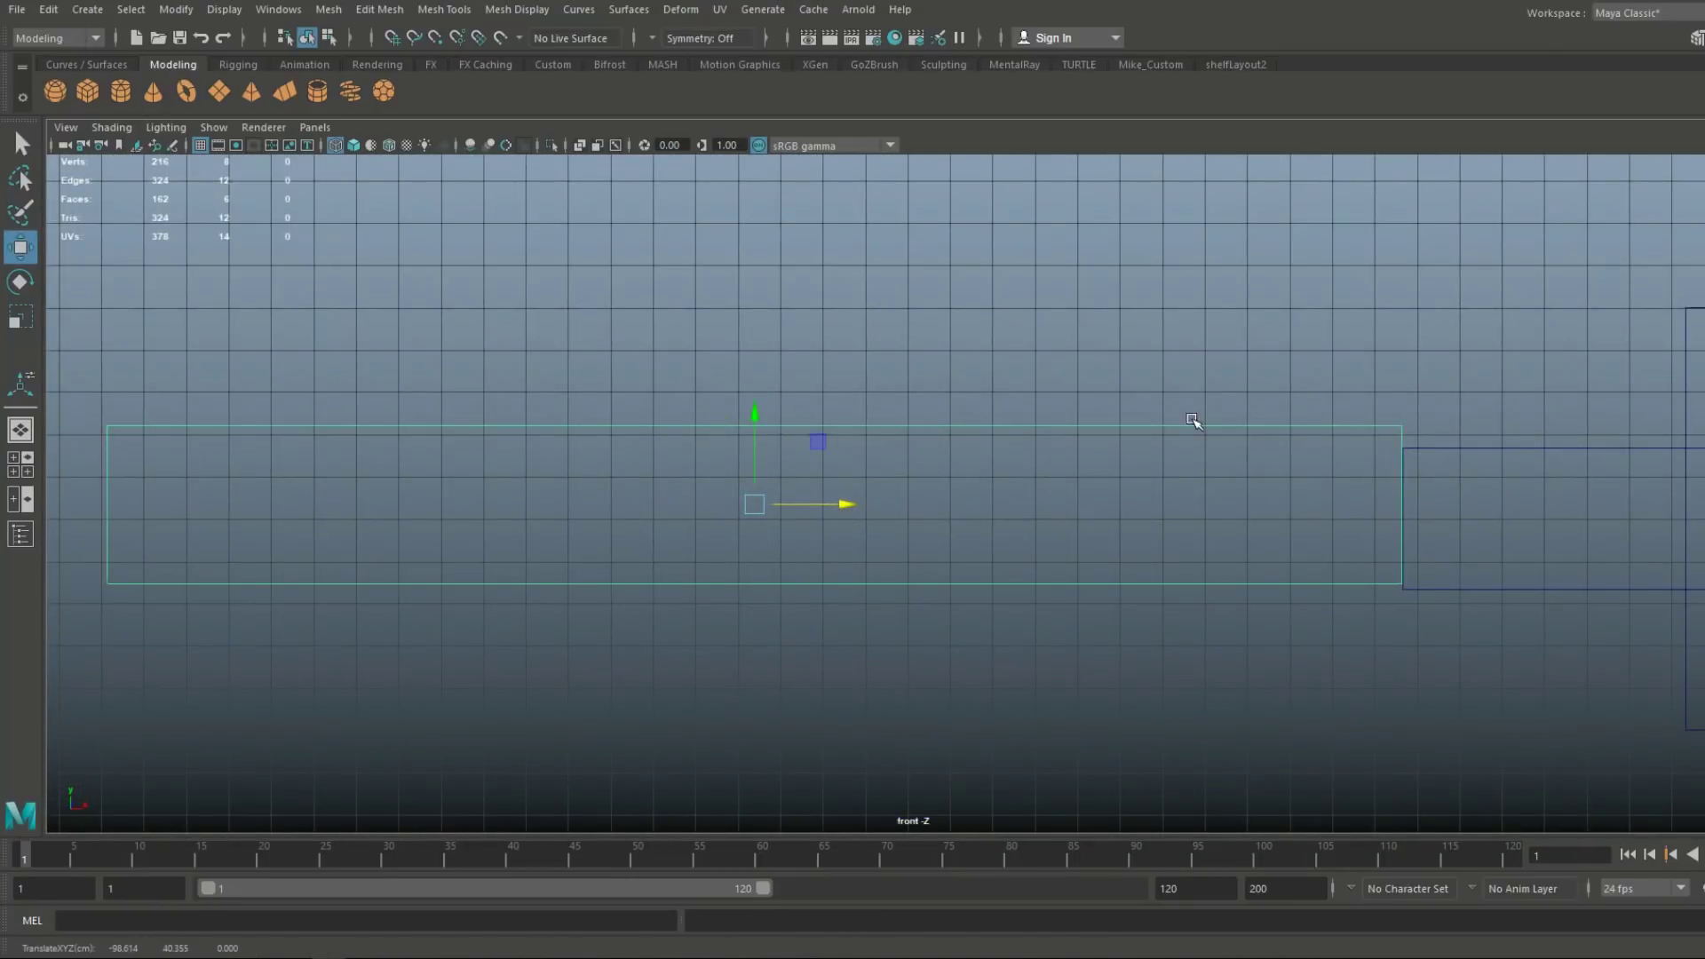
Move the landing's top and bottom vertices to match the upper and lower surfaces of the adjoining step
right_drag(1191, 419, 1110, 415)
scroll(597, 494, down, 2)
drag(202, 390, 526, 413)
drag(802, 353, 802, 372)
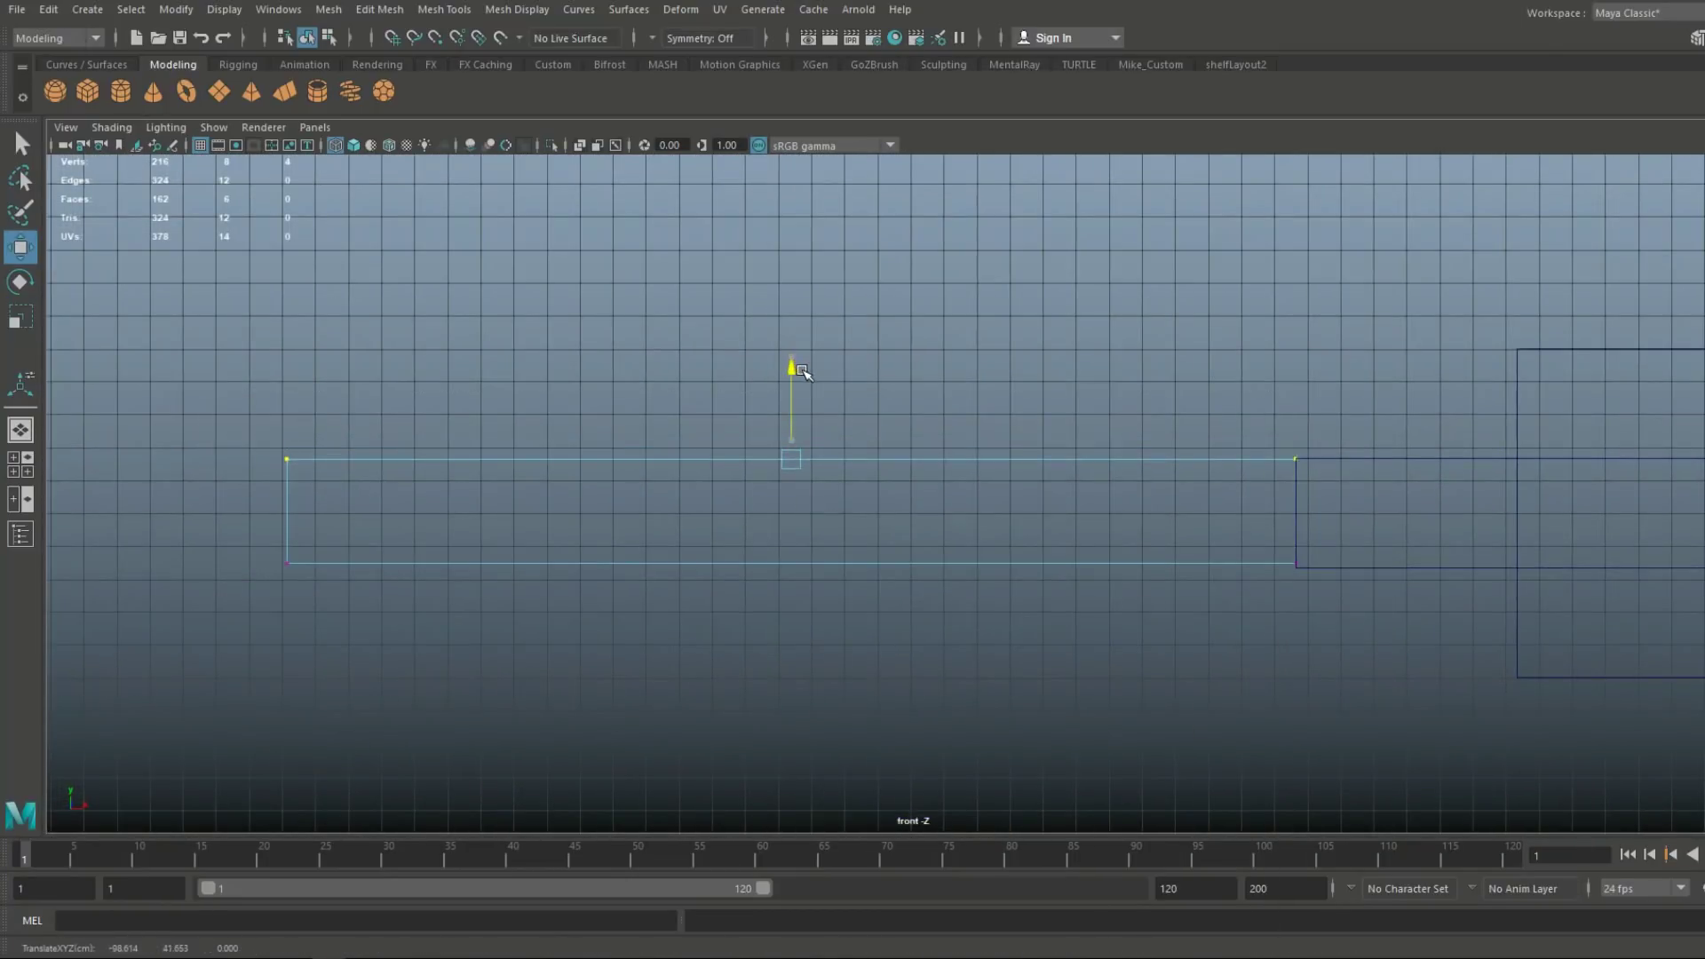
drag(235, 545, 1341, 695)
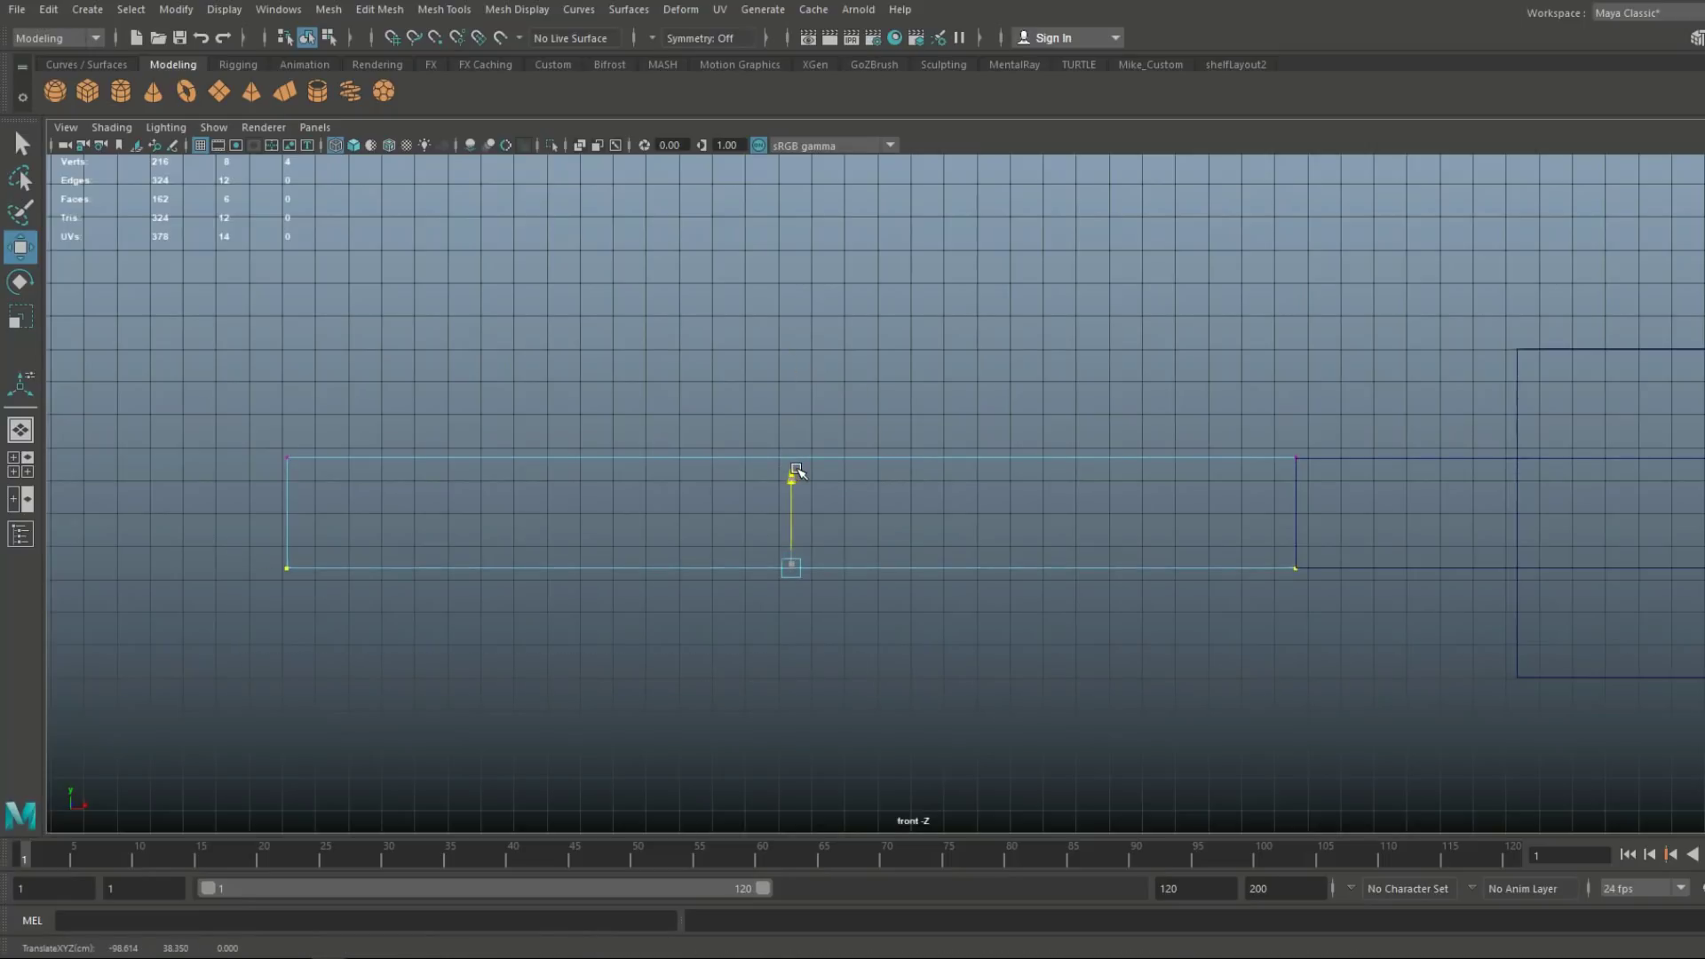
Extend the landing's vertices in the top view to line up with the outer edge of the lower flight
click(25, 463)
key(space)
alt+drag(932, 524, 1127, 479)
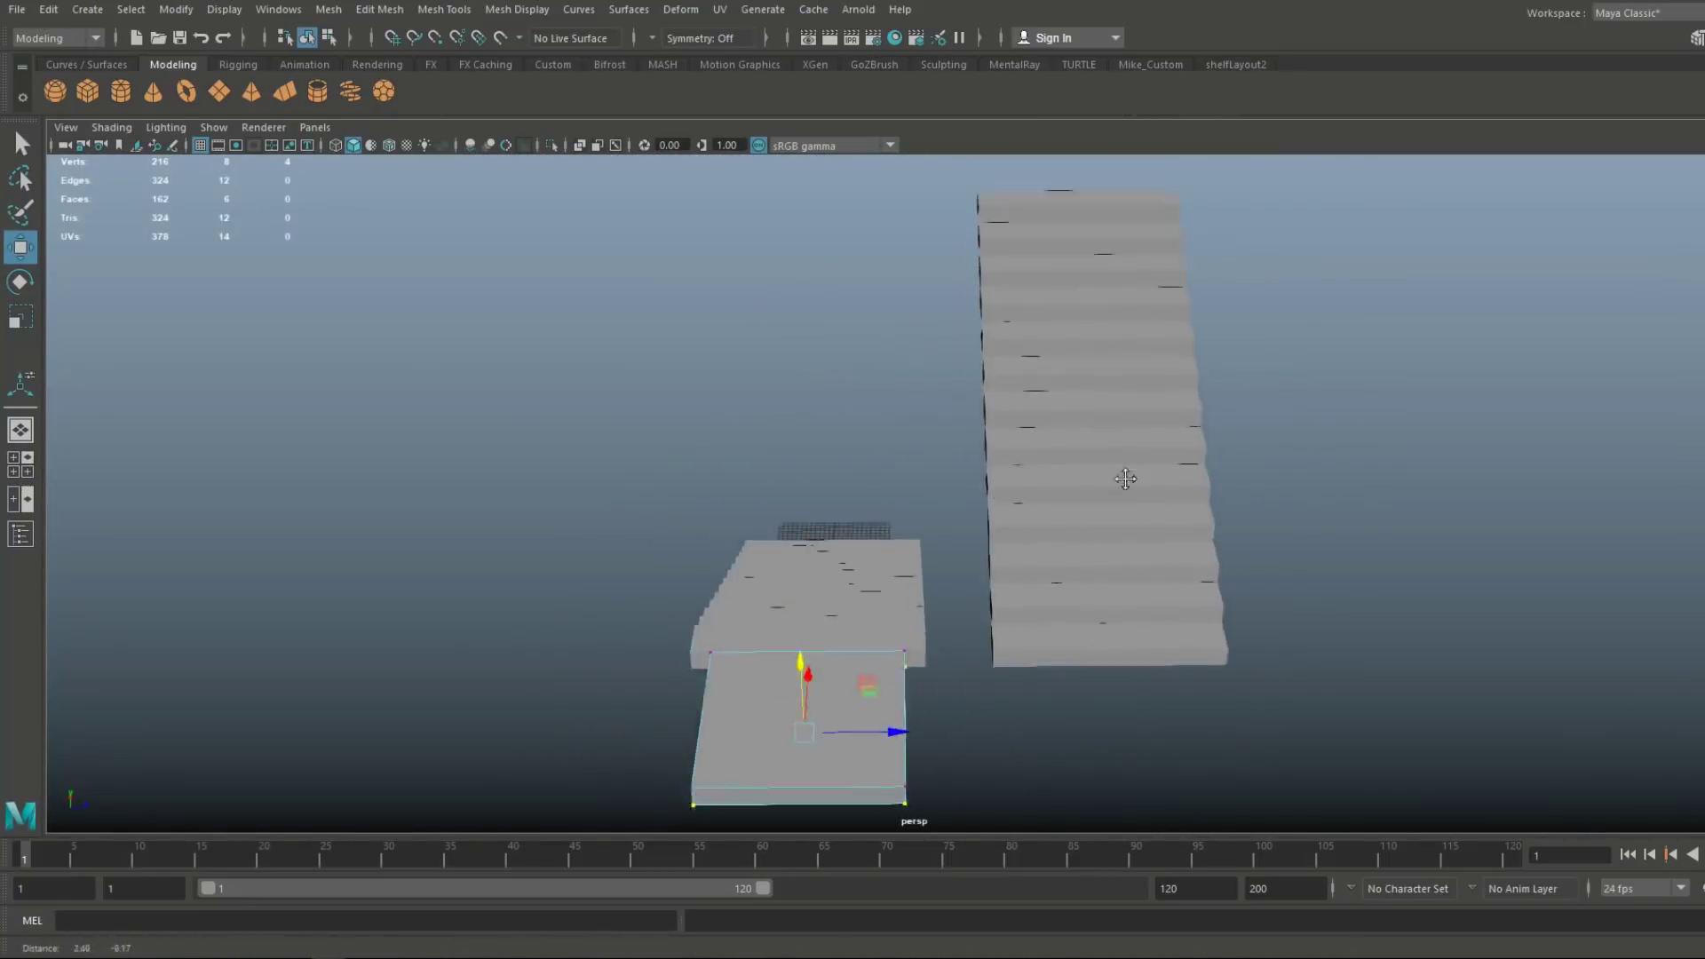
alt+middle_drag(1127, 480, 1074, 310)
click(30, 465)
key(space)
scroll(711, 541, down, 5)
alt+middle_drag(685, 617, 1138, 606)
key(4)
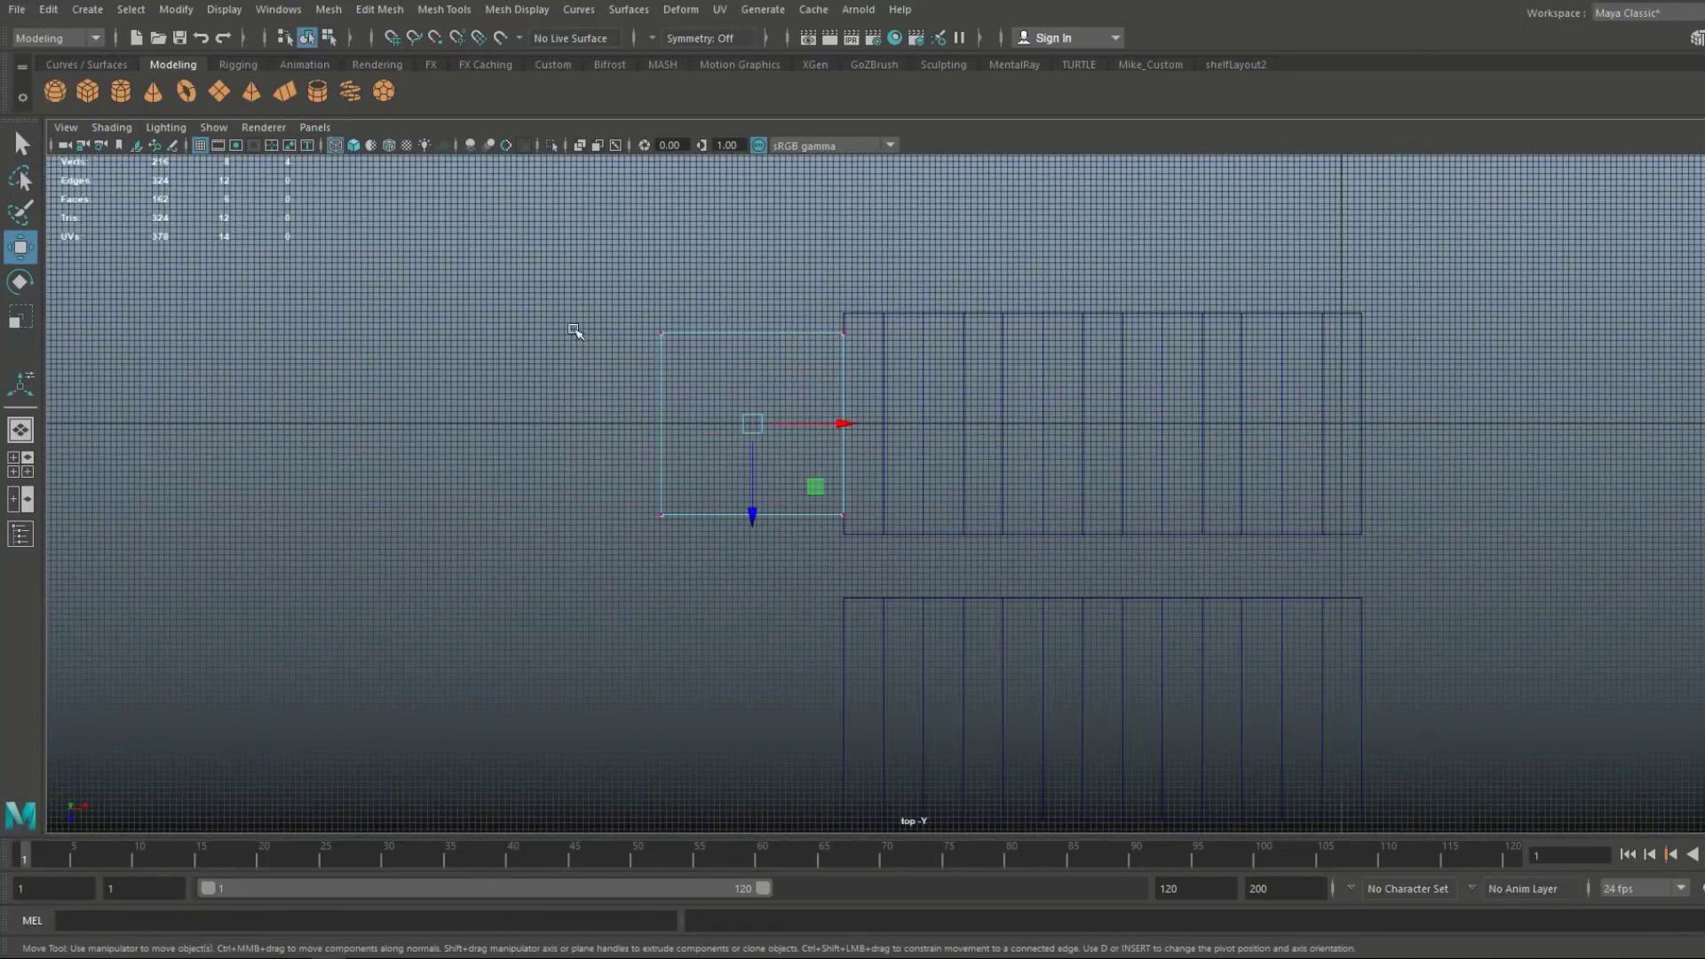
drag(755, 432, 752, 414)
Stretch the landing's opposite side to the upper flight's outer edge so that it spans both flights
drag(631, 507, 867, 541)
drag(753, 612, 756, 825)
alt+middle_drag(762, 826, 720, 606)
drag(709, 597, 712, 686)
key(f)
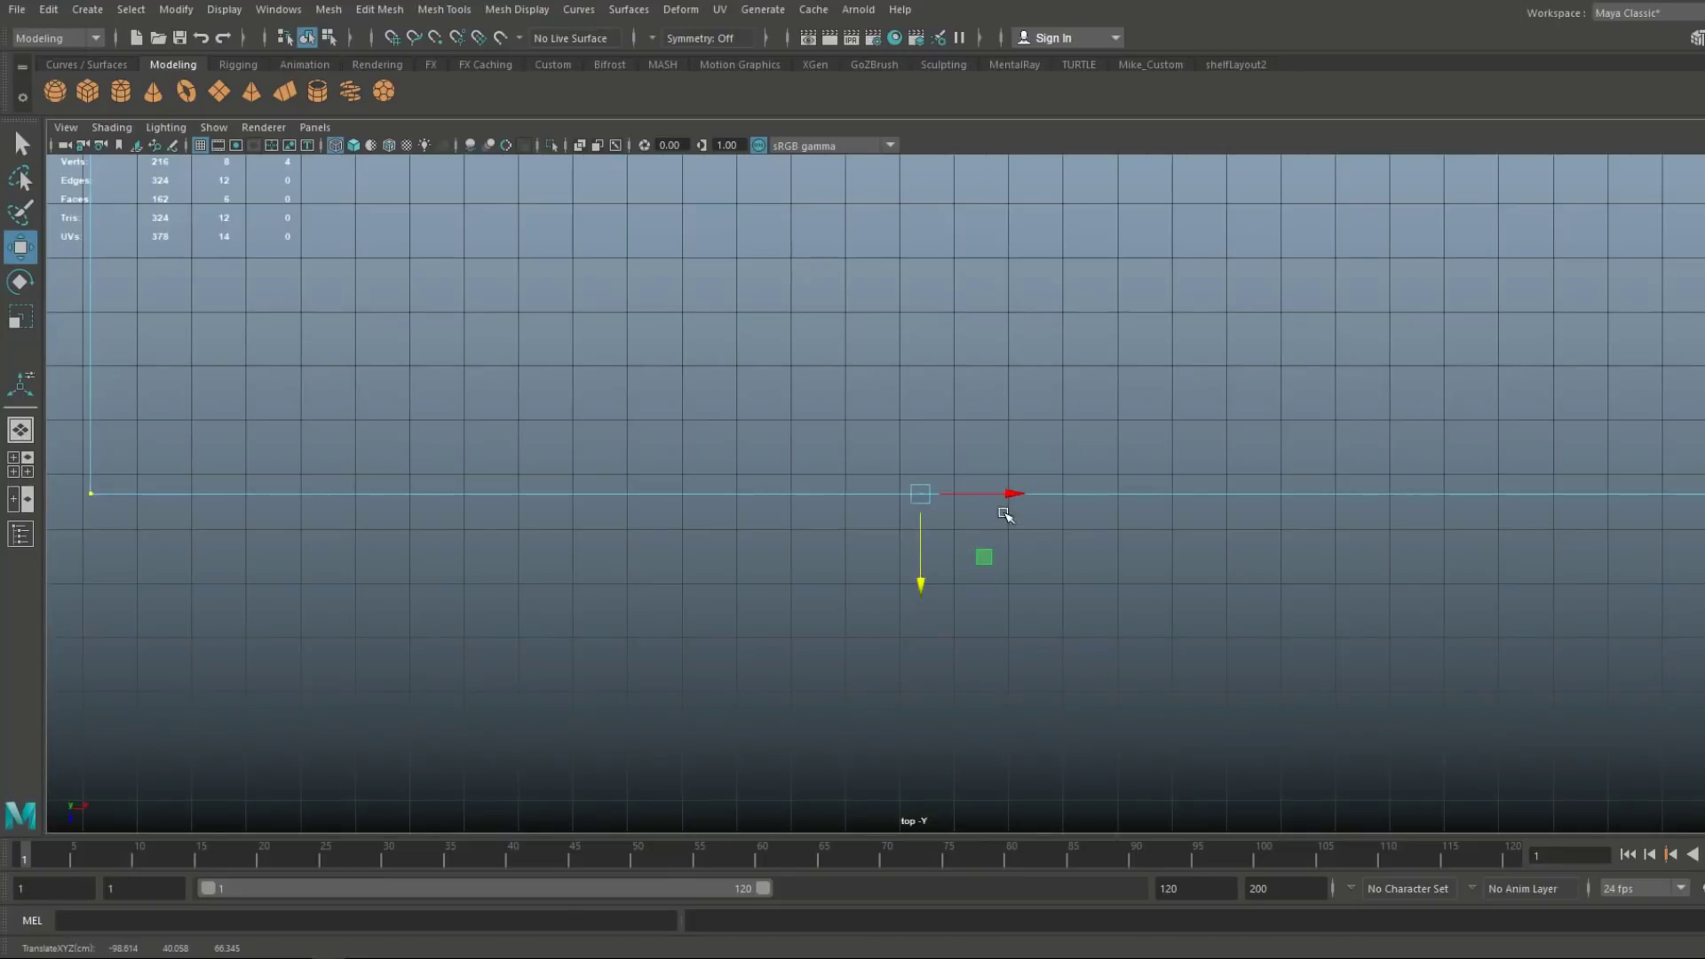
scroll(1005, 513, down, 5)
key(space)
key(space)
scroll(1278, 507, down, 2)
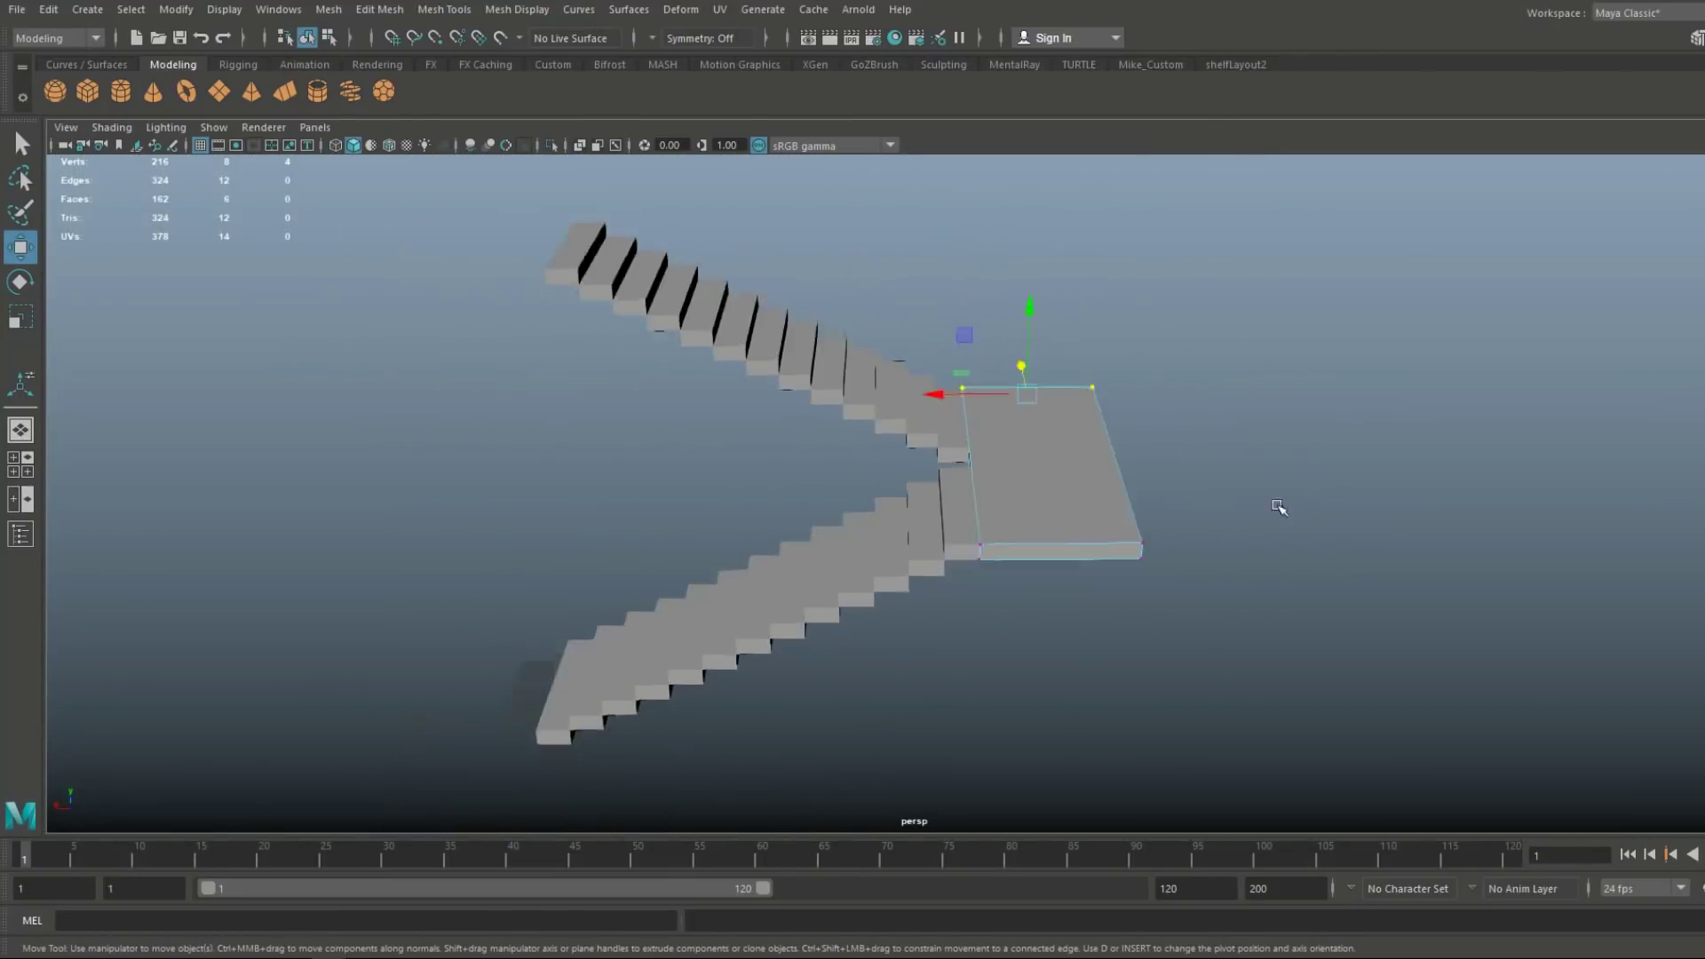
alt+drag(1278, 507, 1328, 661)
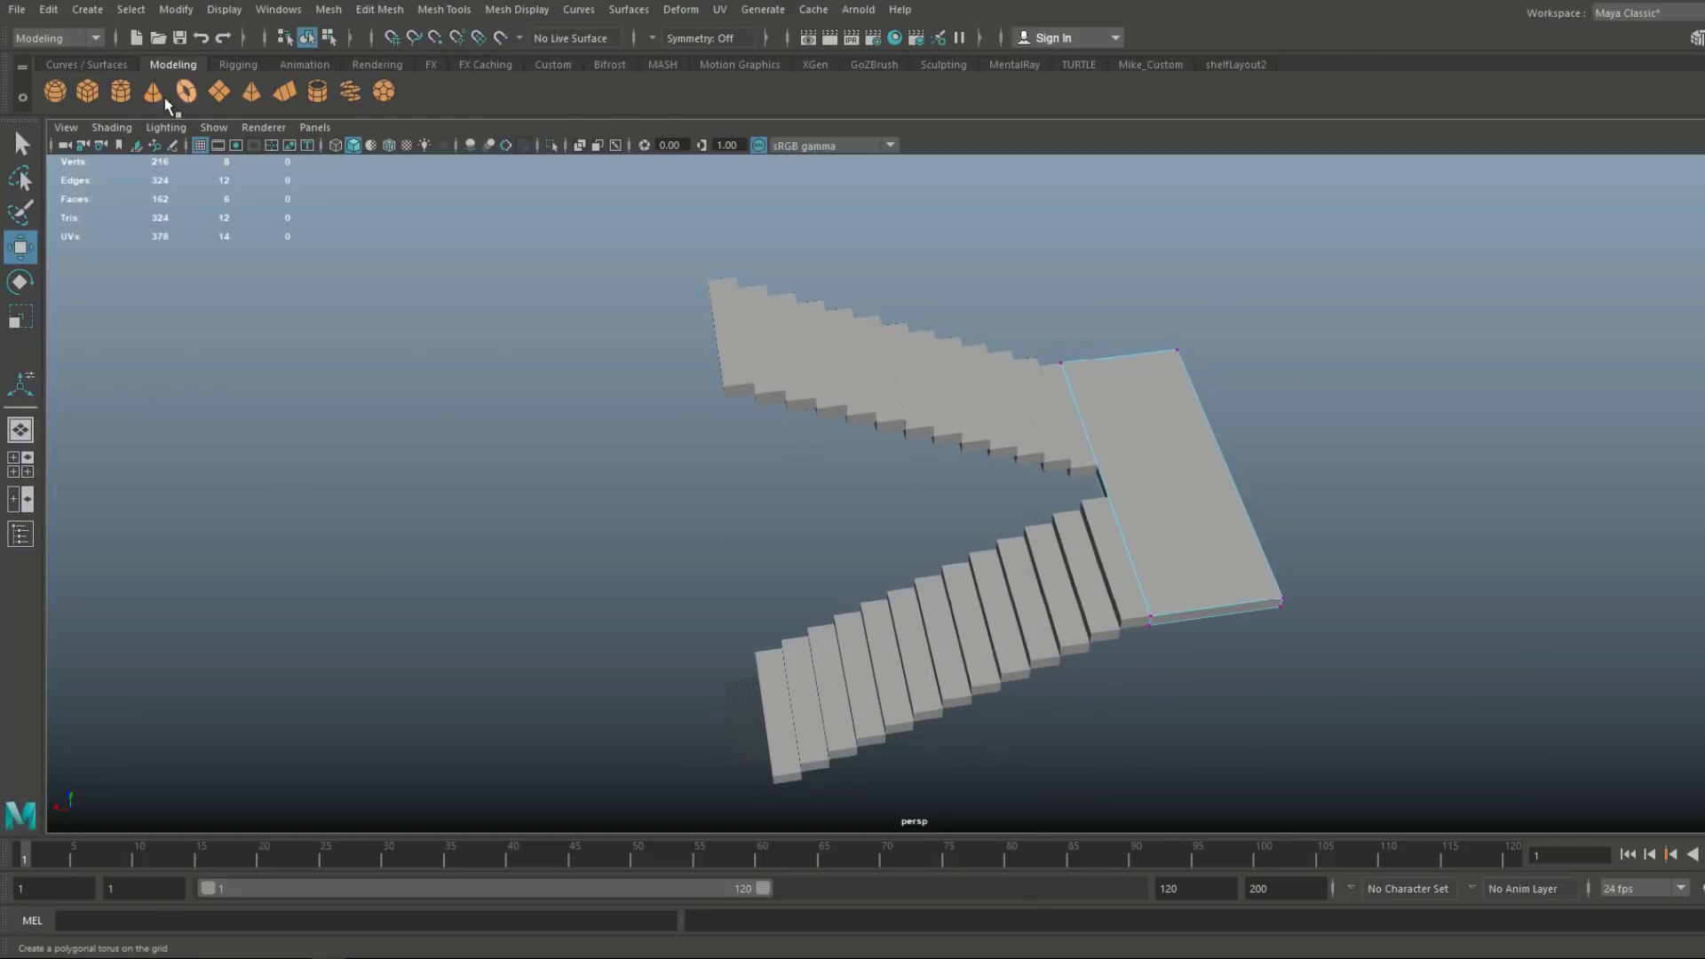
Create a polygon cylinder at the foot of the stairs and scale it into a tall post
click(121, 91)
drag(785, 722, 853, 724)
alt+drag(524, 679, 719, 604)
drag(1027, 564, 1029, 373)
alt+drag(1314, 400, 1149, 484)
Set the cylinder's cap subdivisions to 0 and delete its top and bottom cap faces
key(ctrl+a)
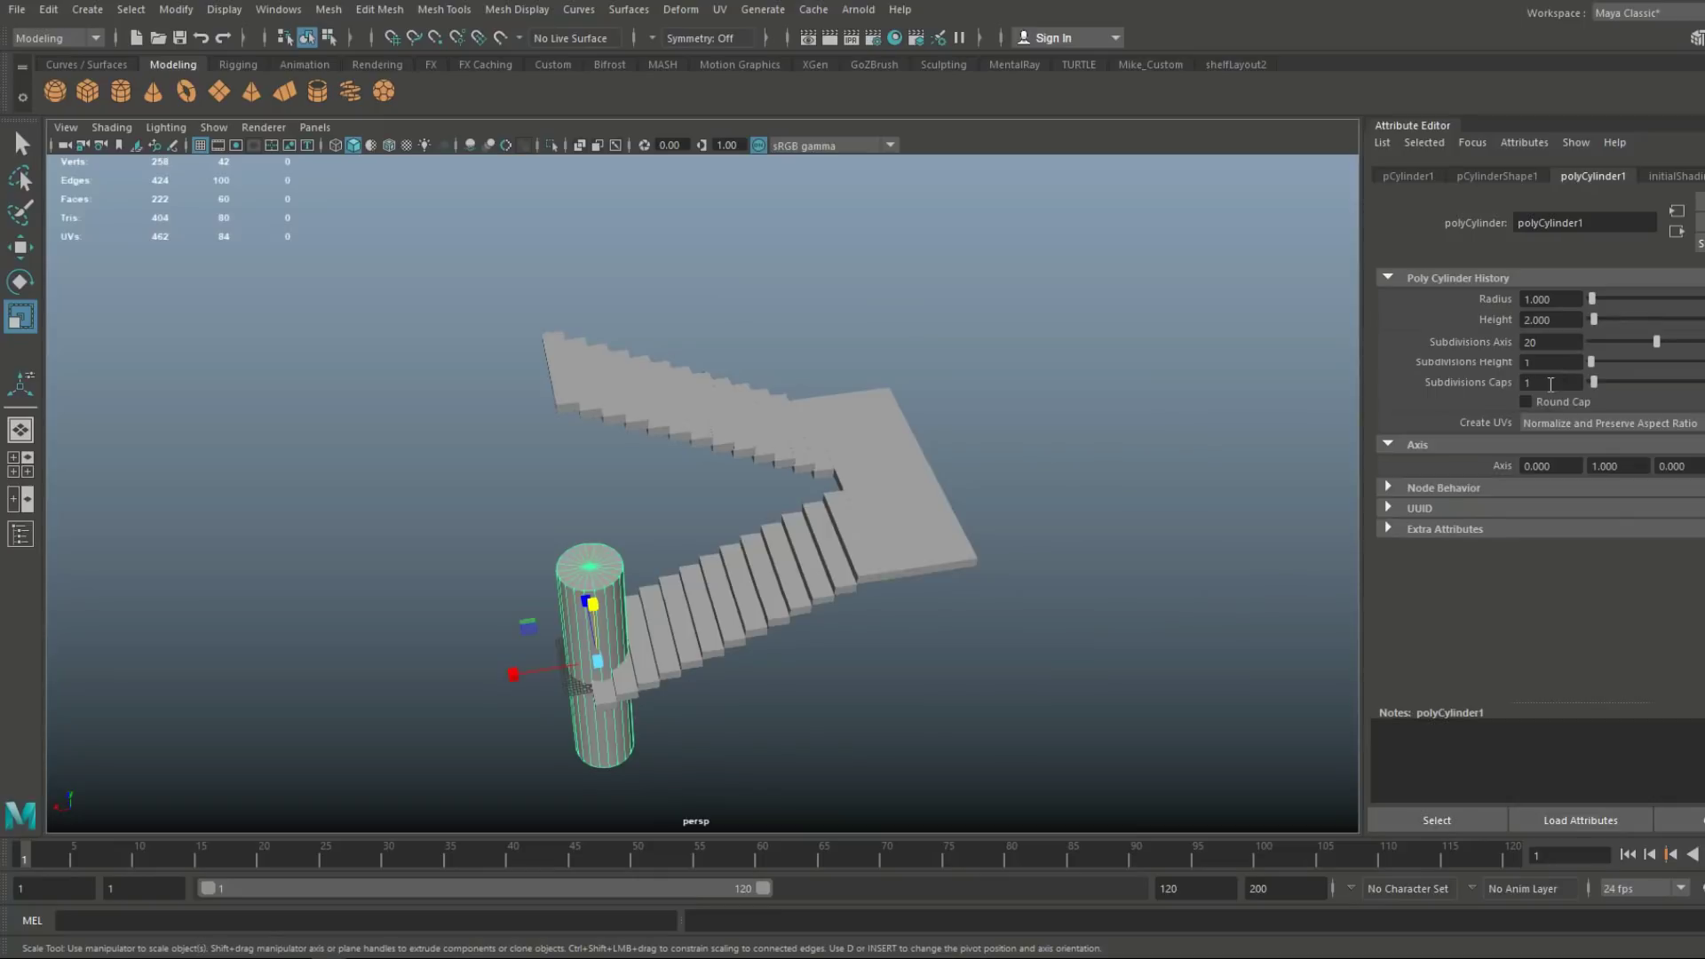
right_drag(605, 565, 605, 630)
click(598, 572)
key(Delete)
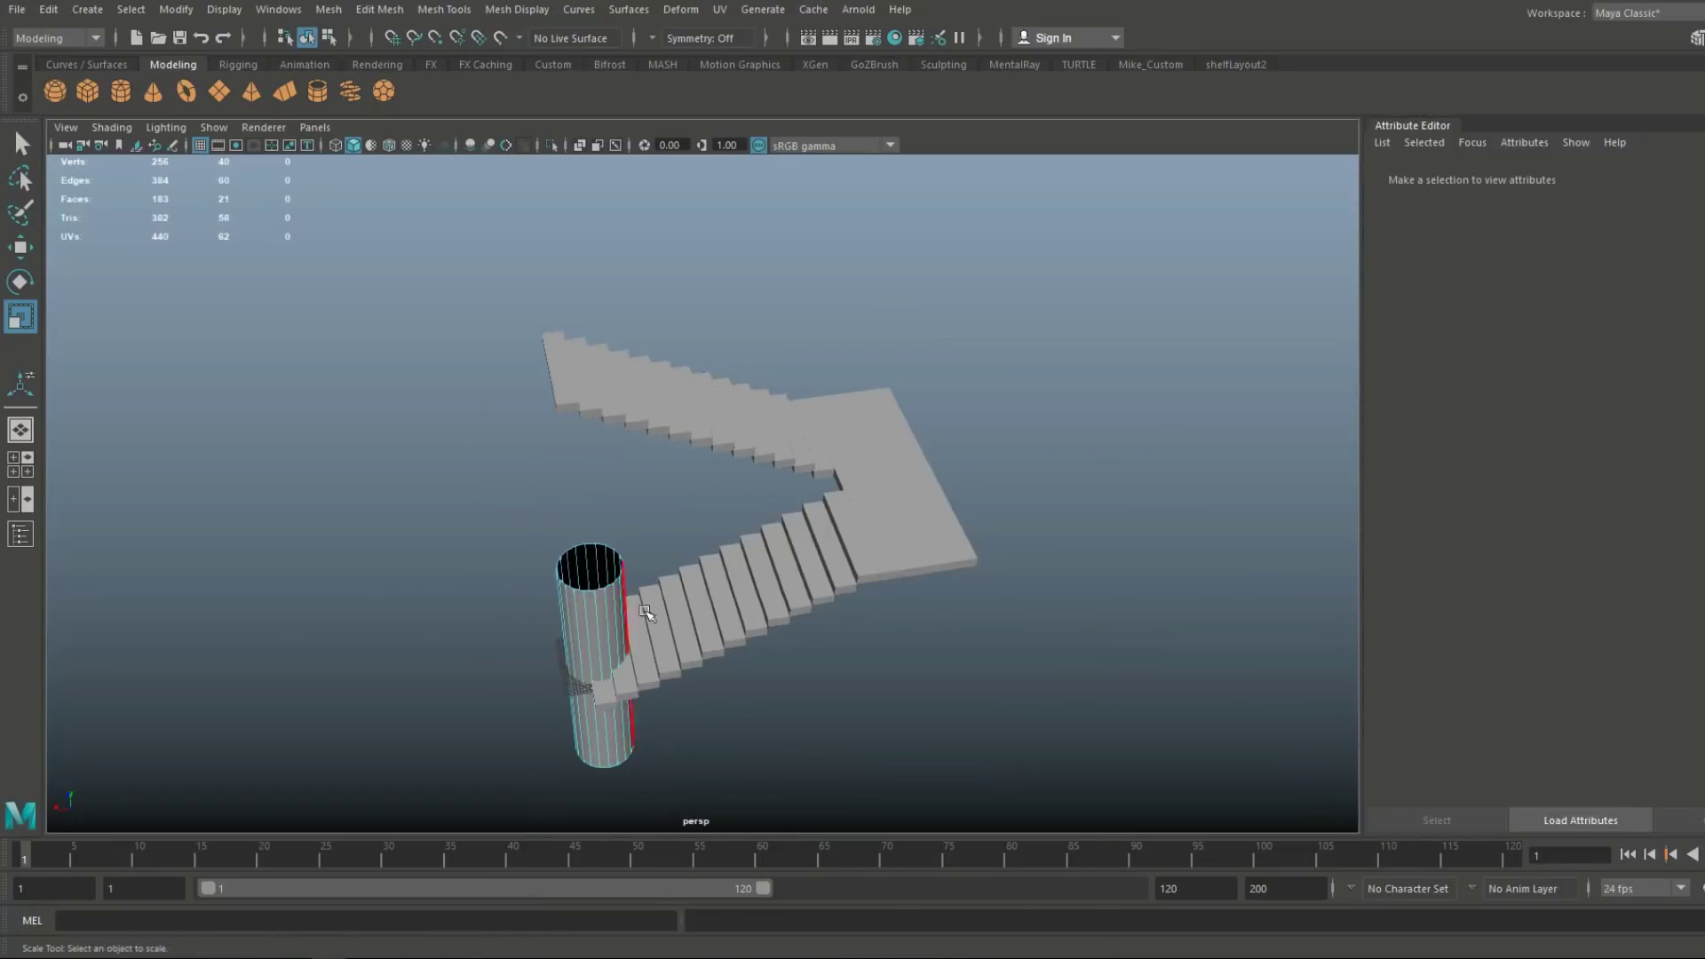
alt+drag(641, 601, 621, 391)
click(573, 392)
key(Delete)
Select the whole cylinder and raise it to the top step of the upper flight, at about 97 units in Y
scroll(702, 500, down, 5)
alt+drag(701, 500, 679, 651)
right_drag(638, 568, 700, 373)
drag(643, 561, 645, 563)
key(w)
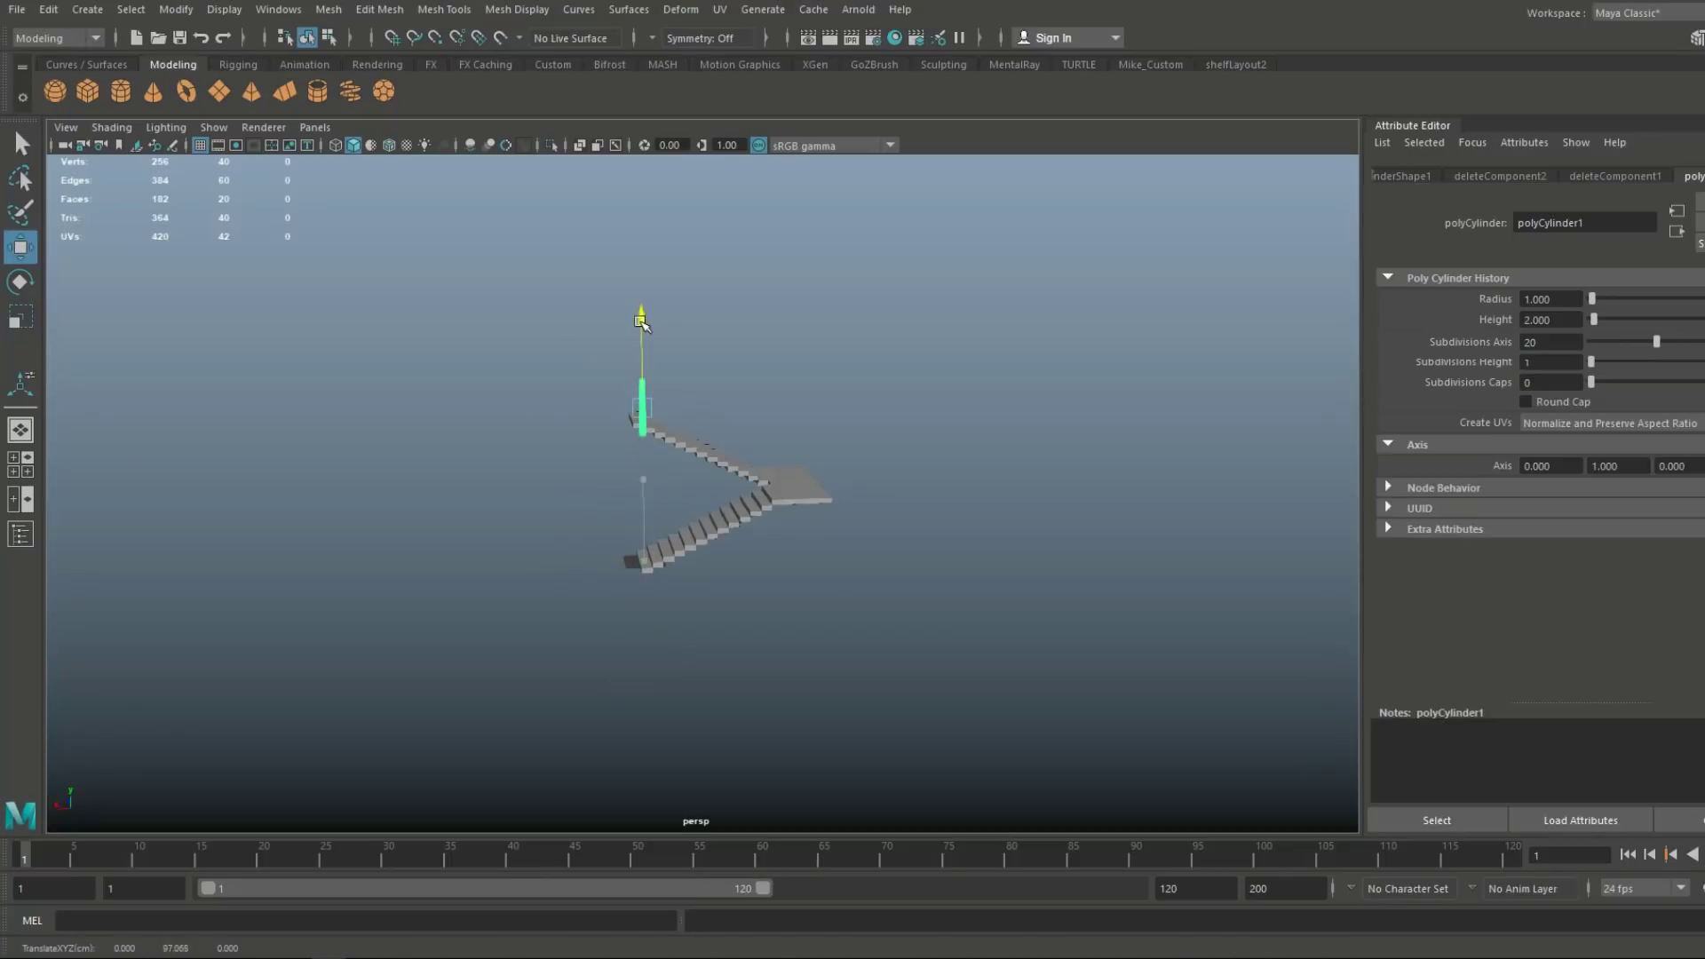
Shrink the cylinder into a slim railing post and lower it so its base rests on the top step
key(space)
key(space)
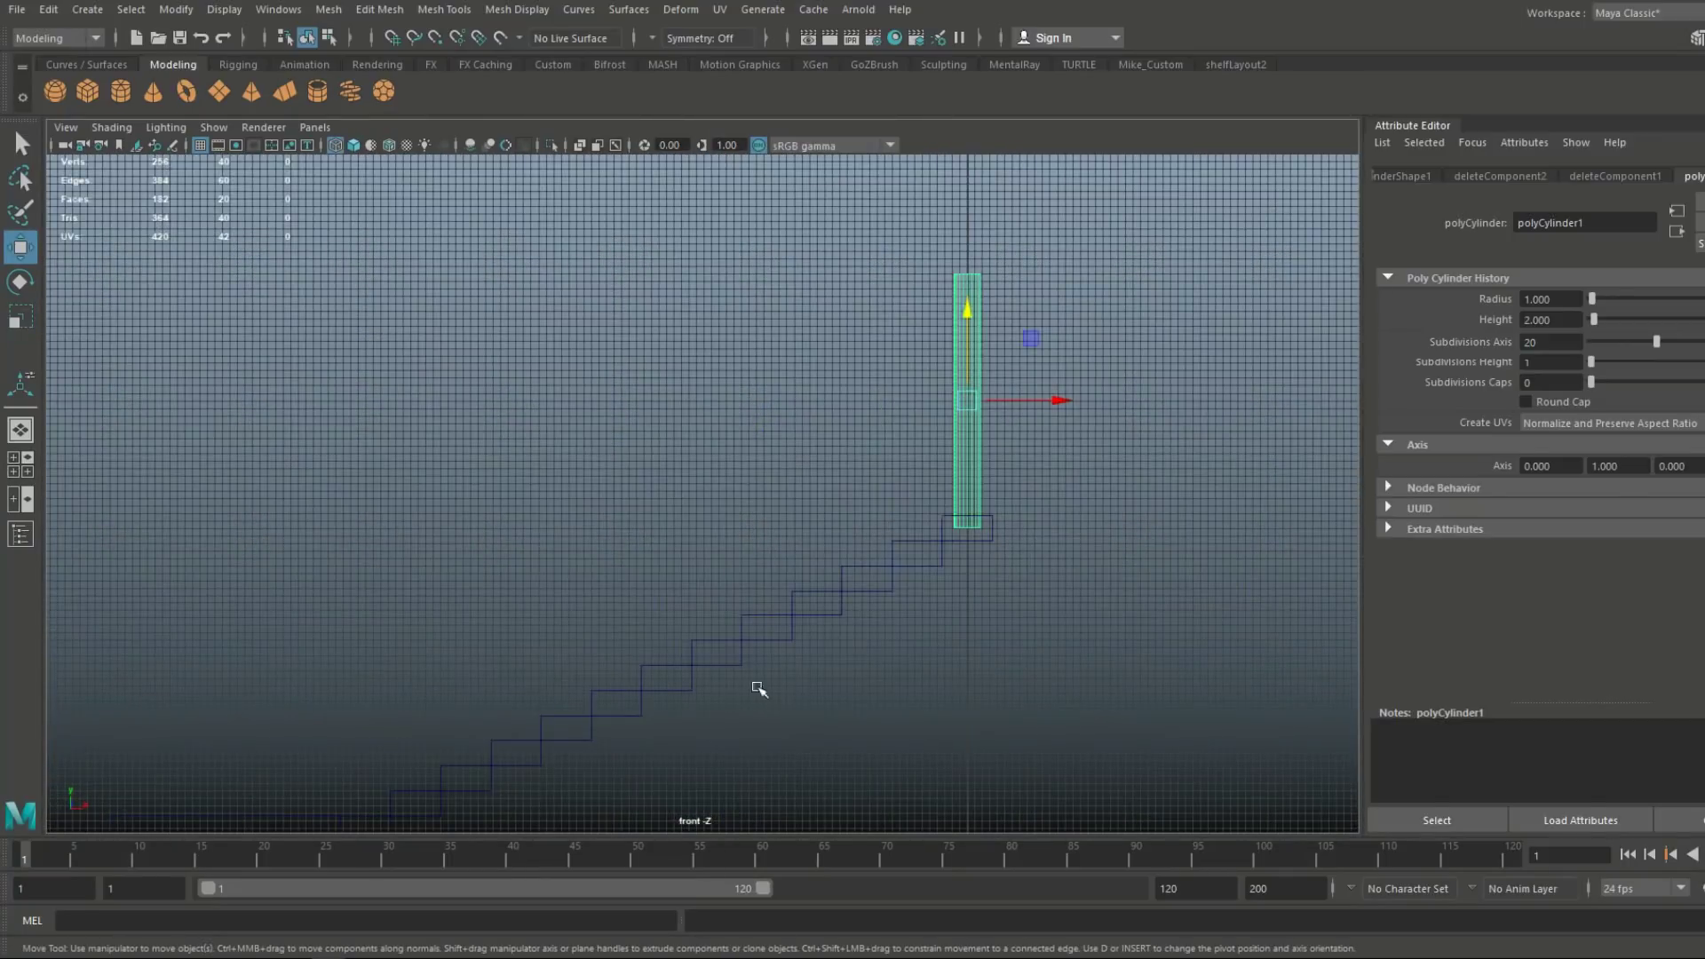
key(r)
key(w)
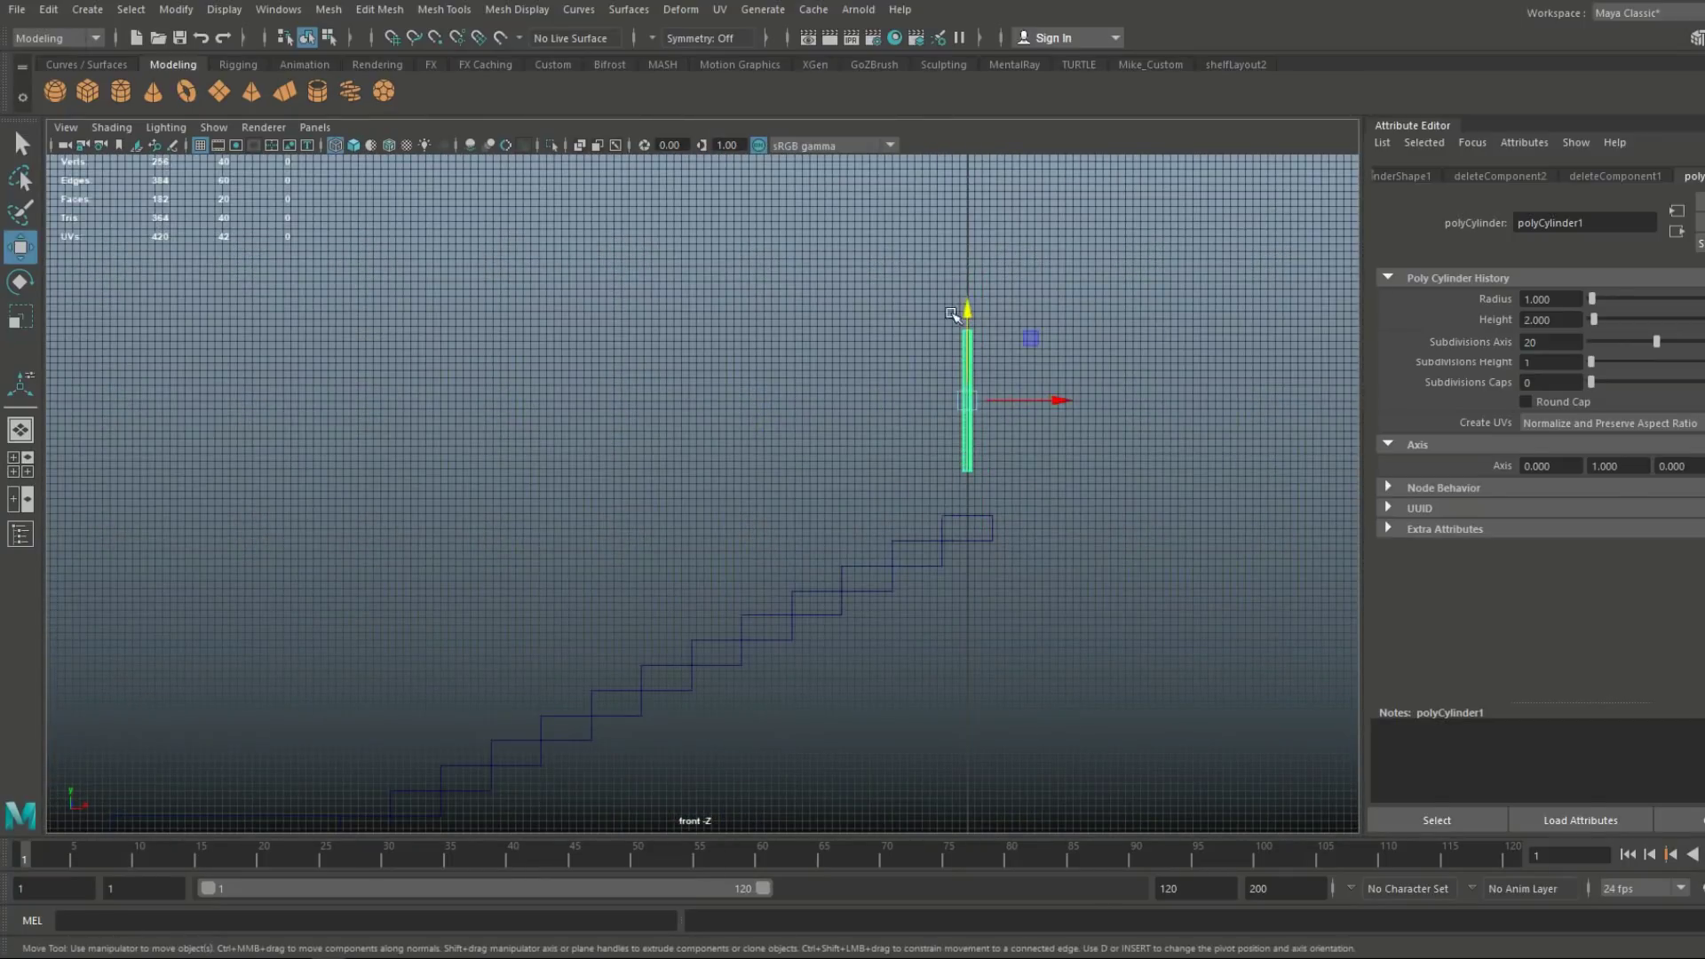
drag(969, 313, 970, 355)
key(f)
alt+right_drag(829, 552, 818, 516)
alt+middle_drag(818, 516, 872, 317)
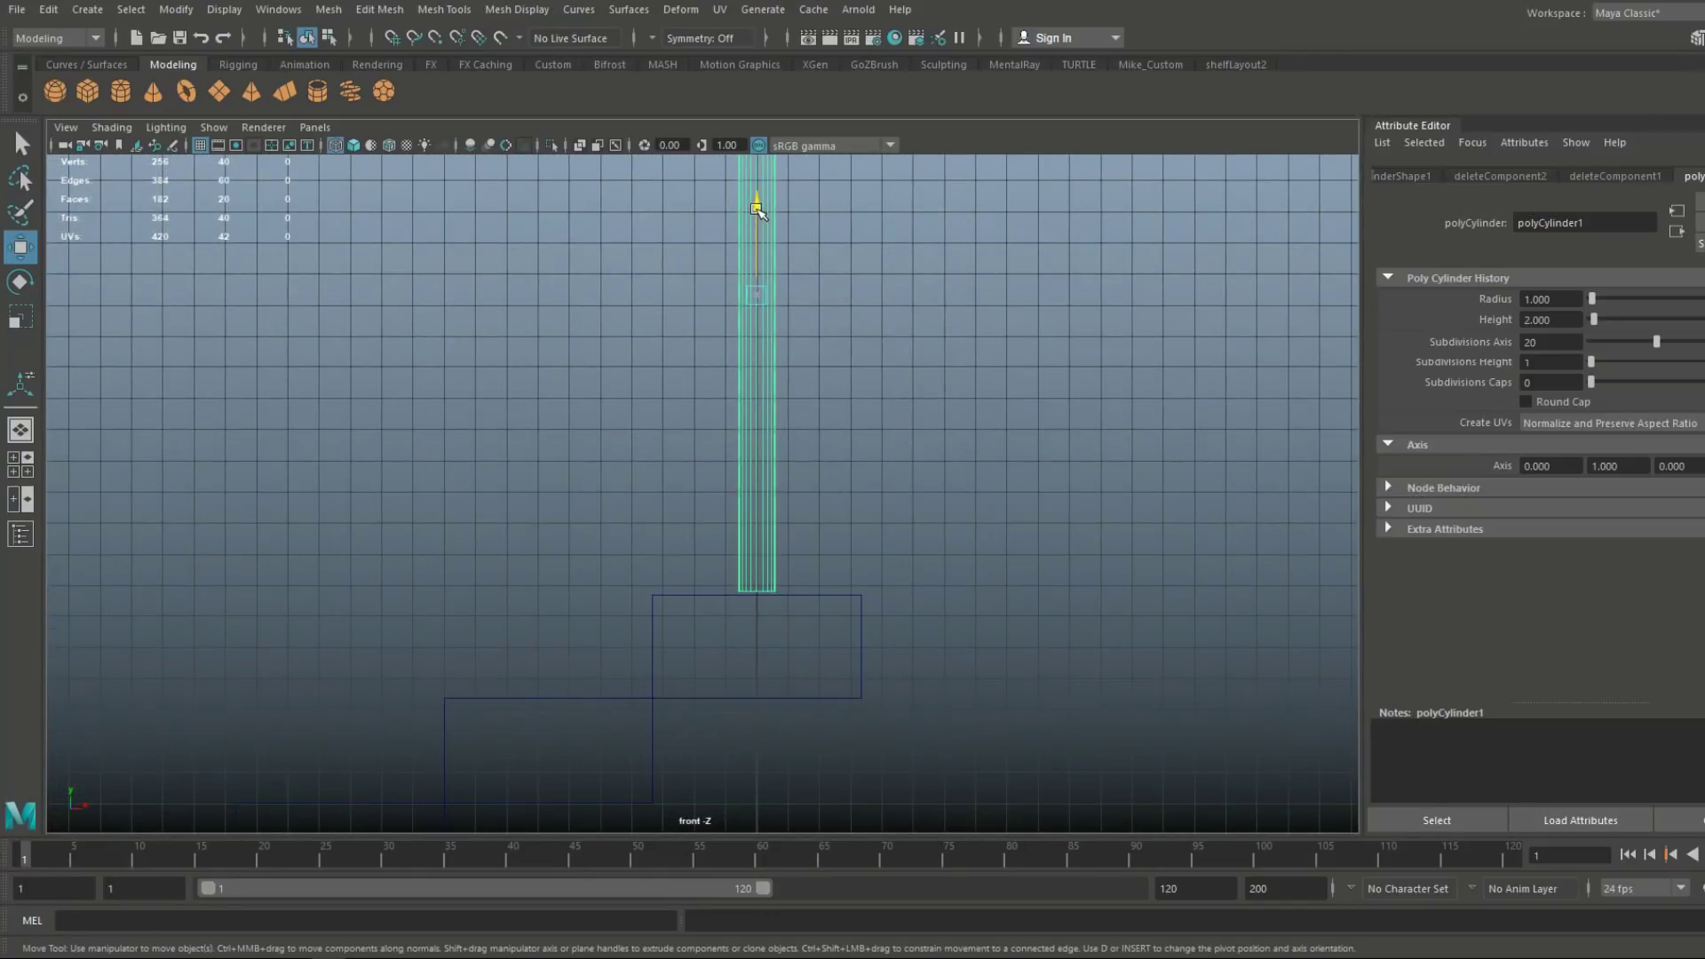
Duplicate the post down the upper flight, placing a copy on every third step for a row of five posts
scroll(898, 487, down, 10)
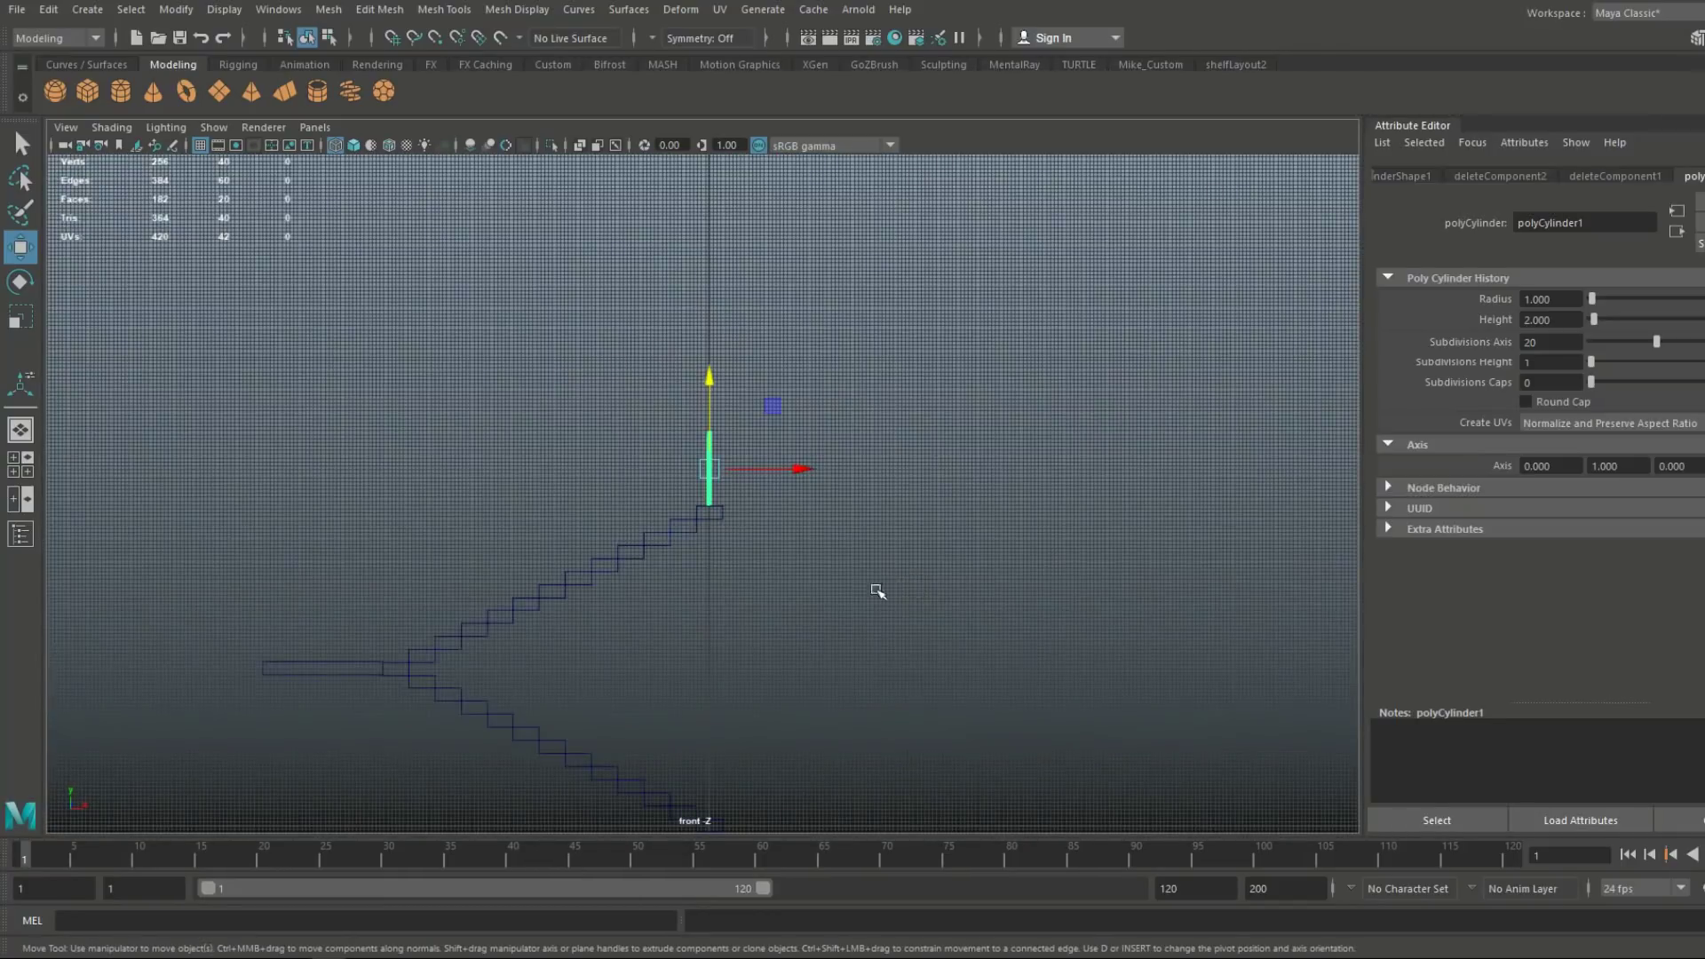
alt+middle_drag(876, 589, 1105, 527)
key(ctrl+d)
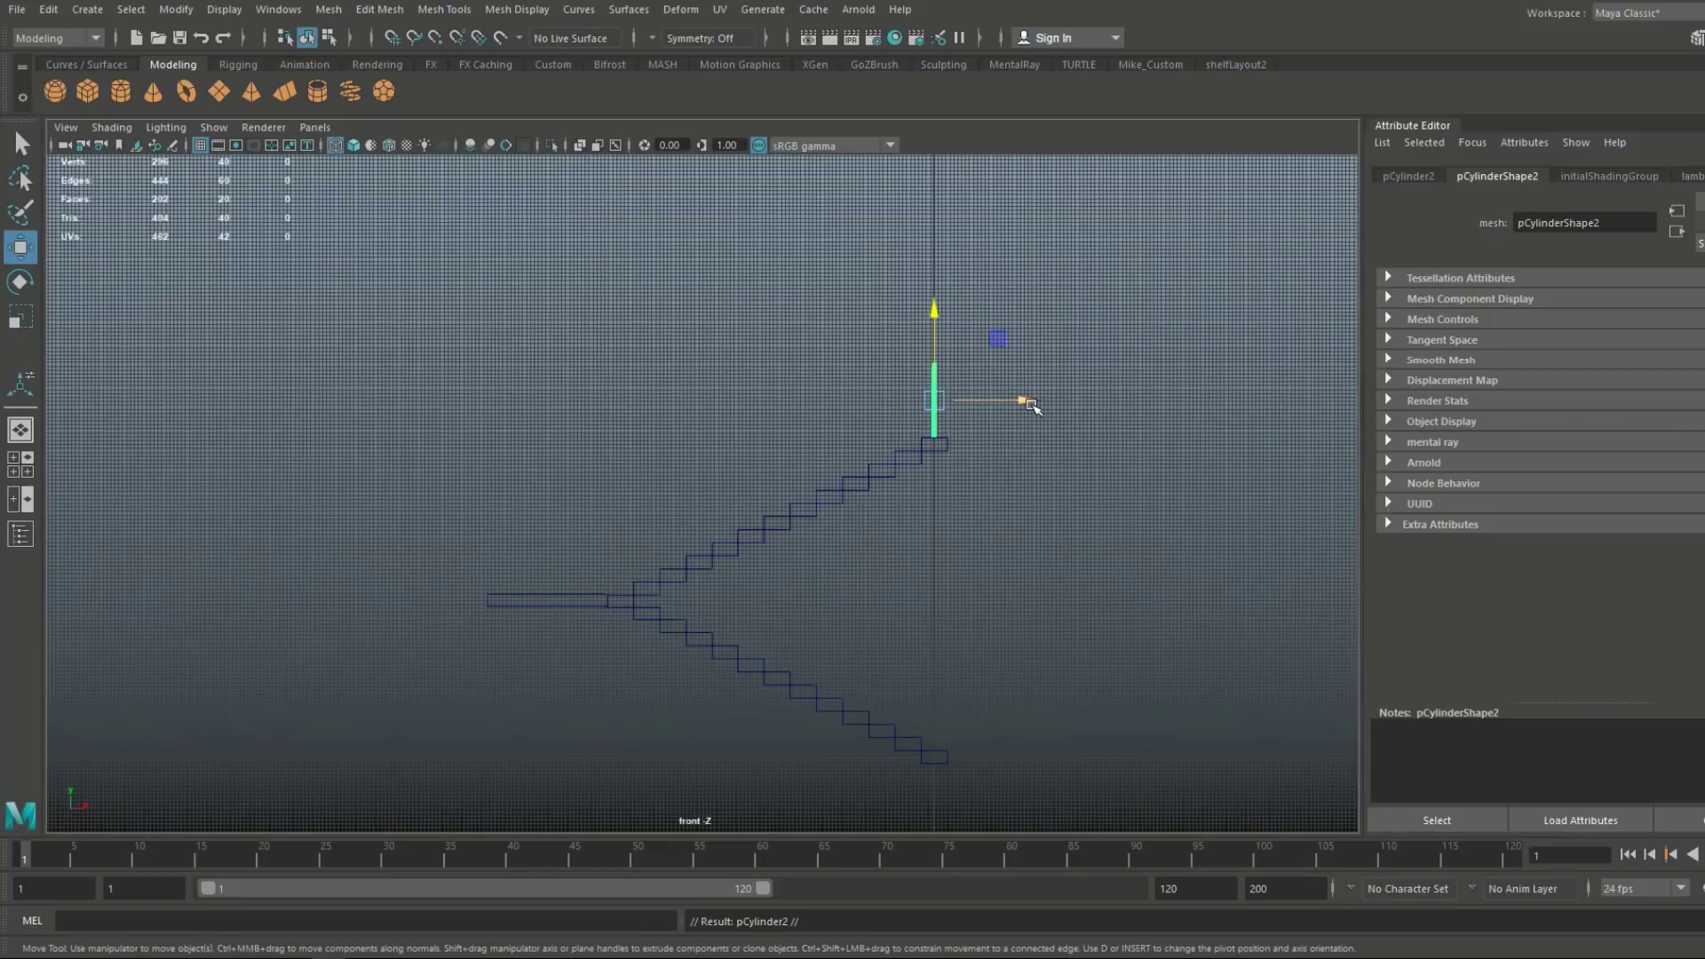
drag(1032, 405, 998, 420)
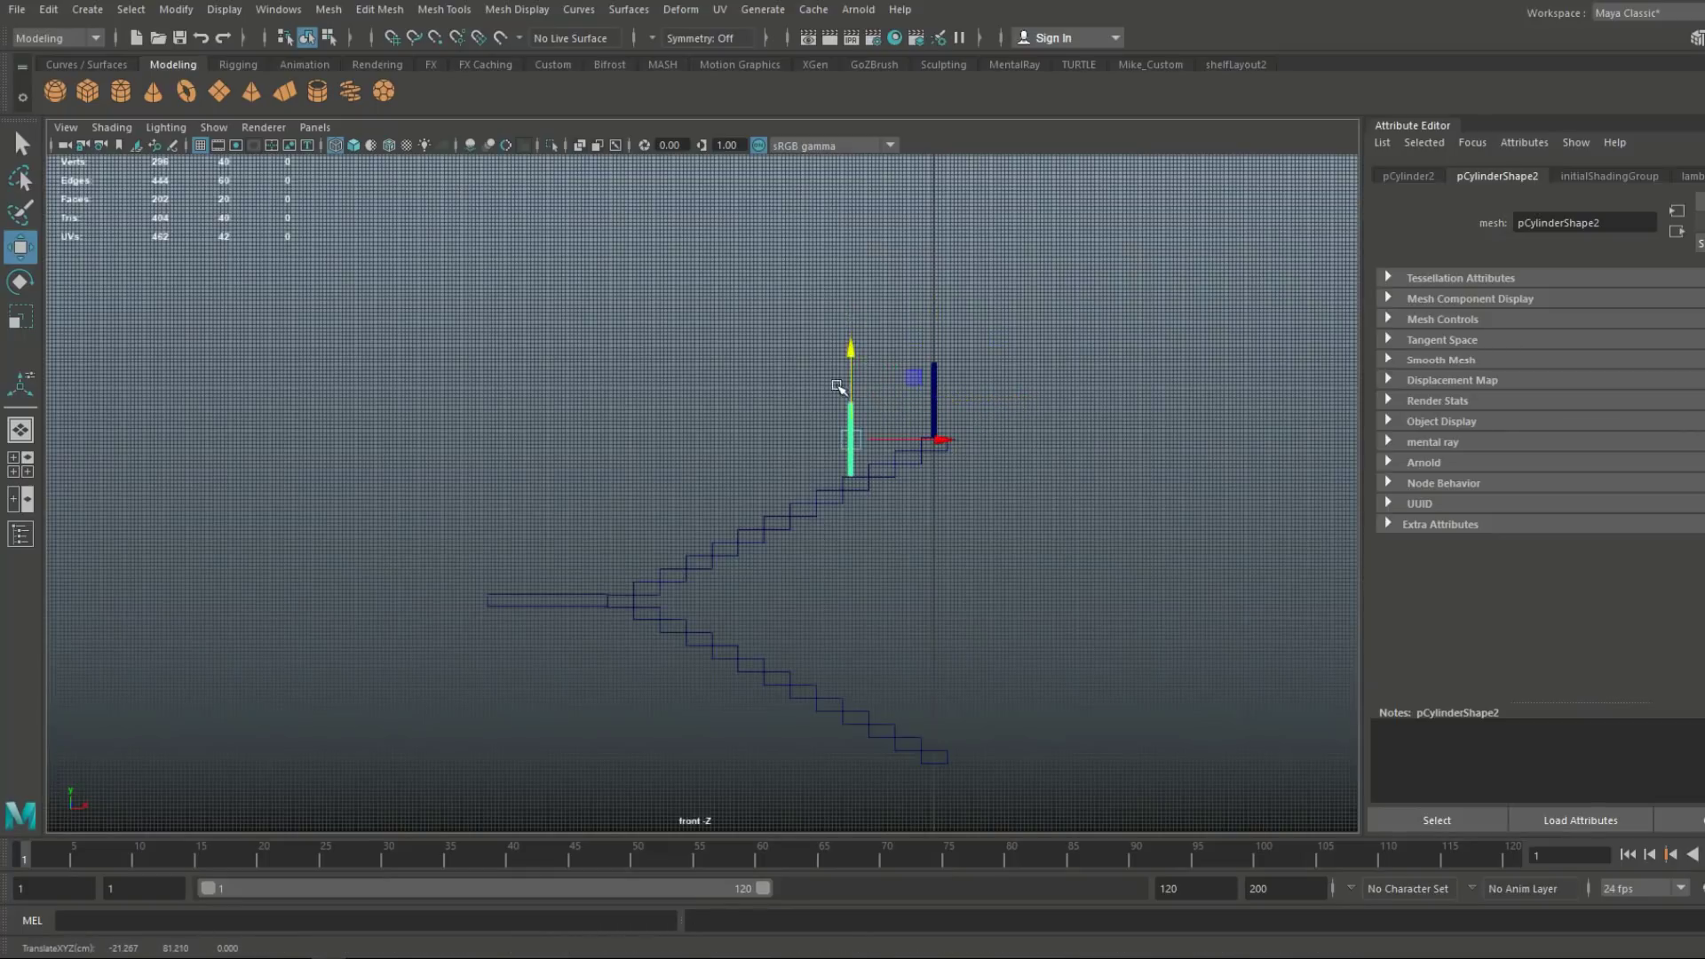
key(f)
drag(795, 494, 826, 495)
scroll(1117, 660, down, 5)
scroll(1109, 666, down, 4)
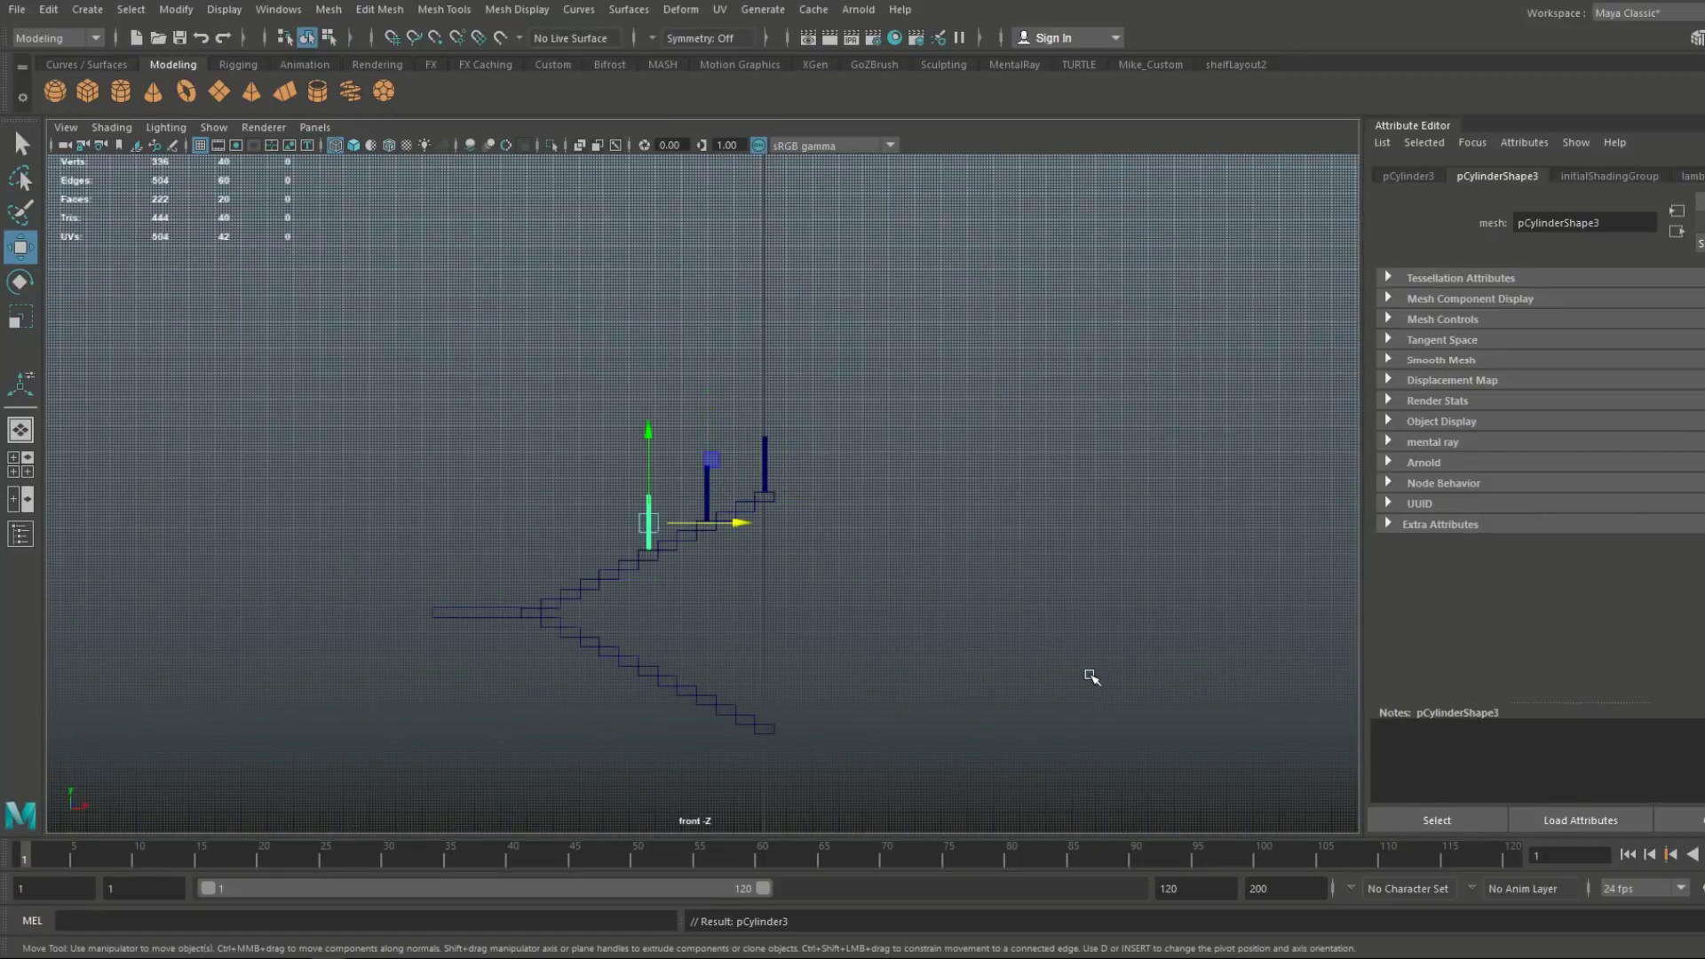
Select all five posts and move them together to the inner edge of the upper flight
click(20, 464)
key(space)
alt+drag(702, 679, 853, 599)
drag(764, 216, 939, 412)
alt+drag(940, 412, 999, 526)
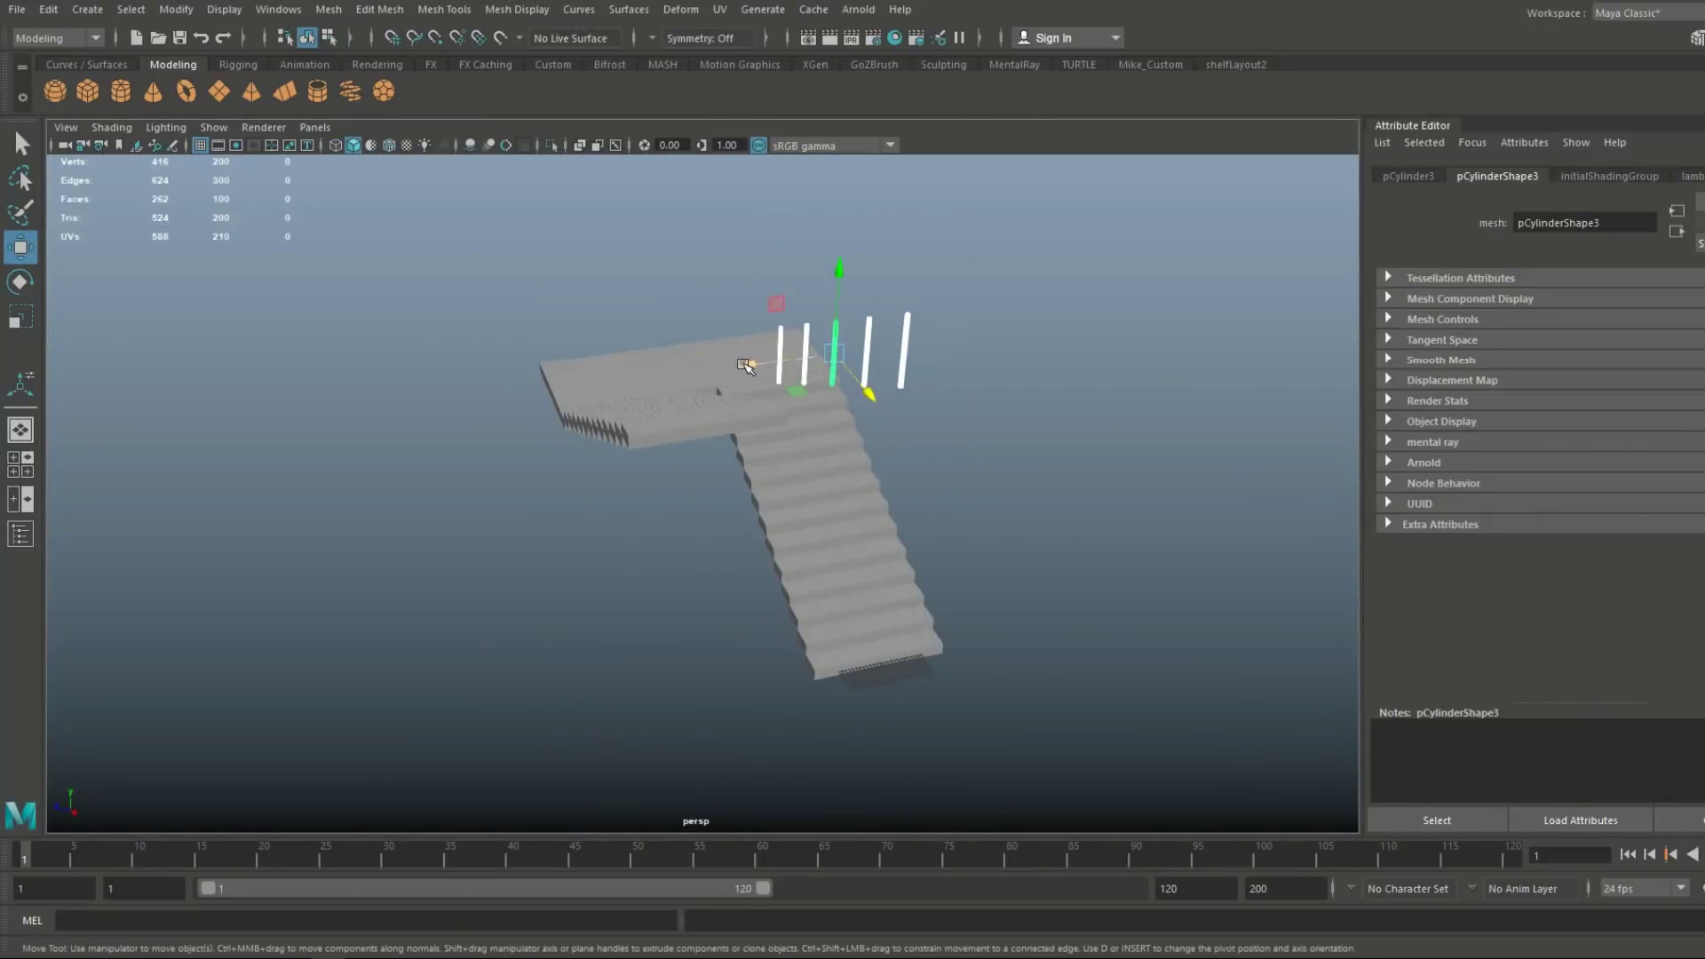
drag(746, 368, 626, 383)
key(f)
alt+drag(923, 538, 755, 565)
drag(625, 473, 657, 488)
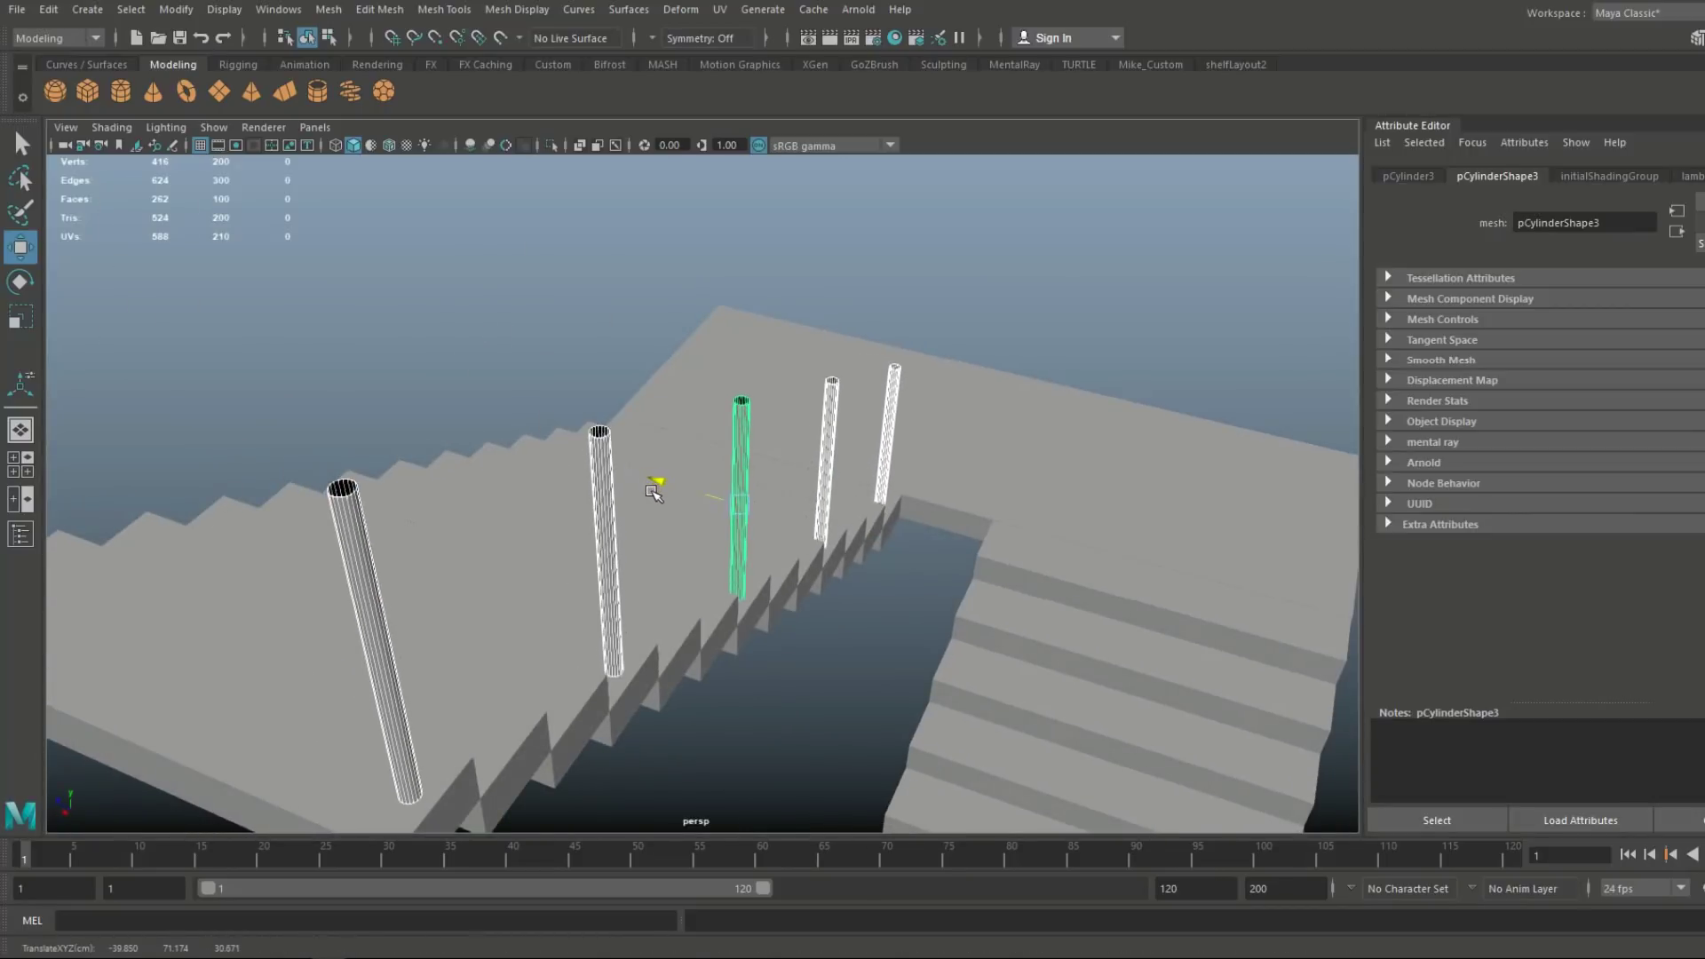
Combine the five railing posts into a single mesh
alt+drag(897, 621, 677, 574)
scroll(670, 582, down, 4)
alt+middle_drag(658, 599, 618, 486)
scroll(619, 487, down, 1)
click(328, 9)
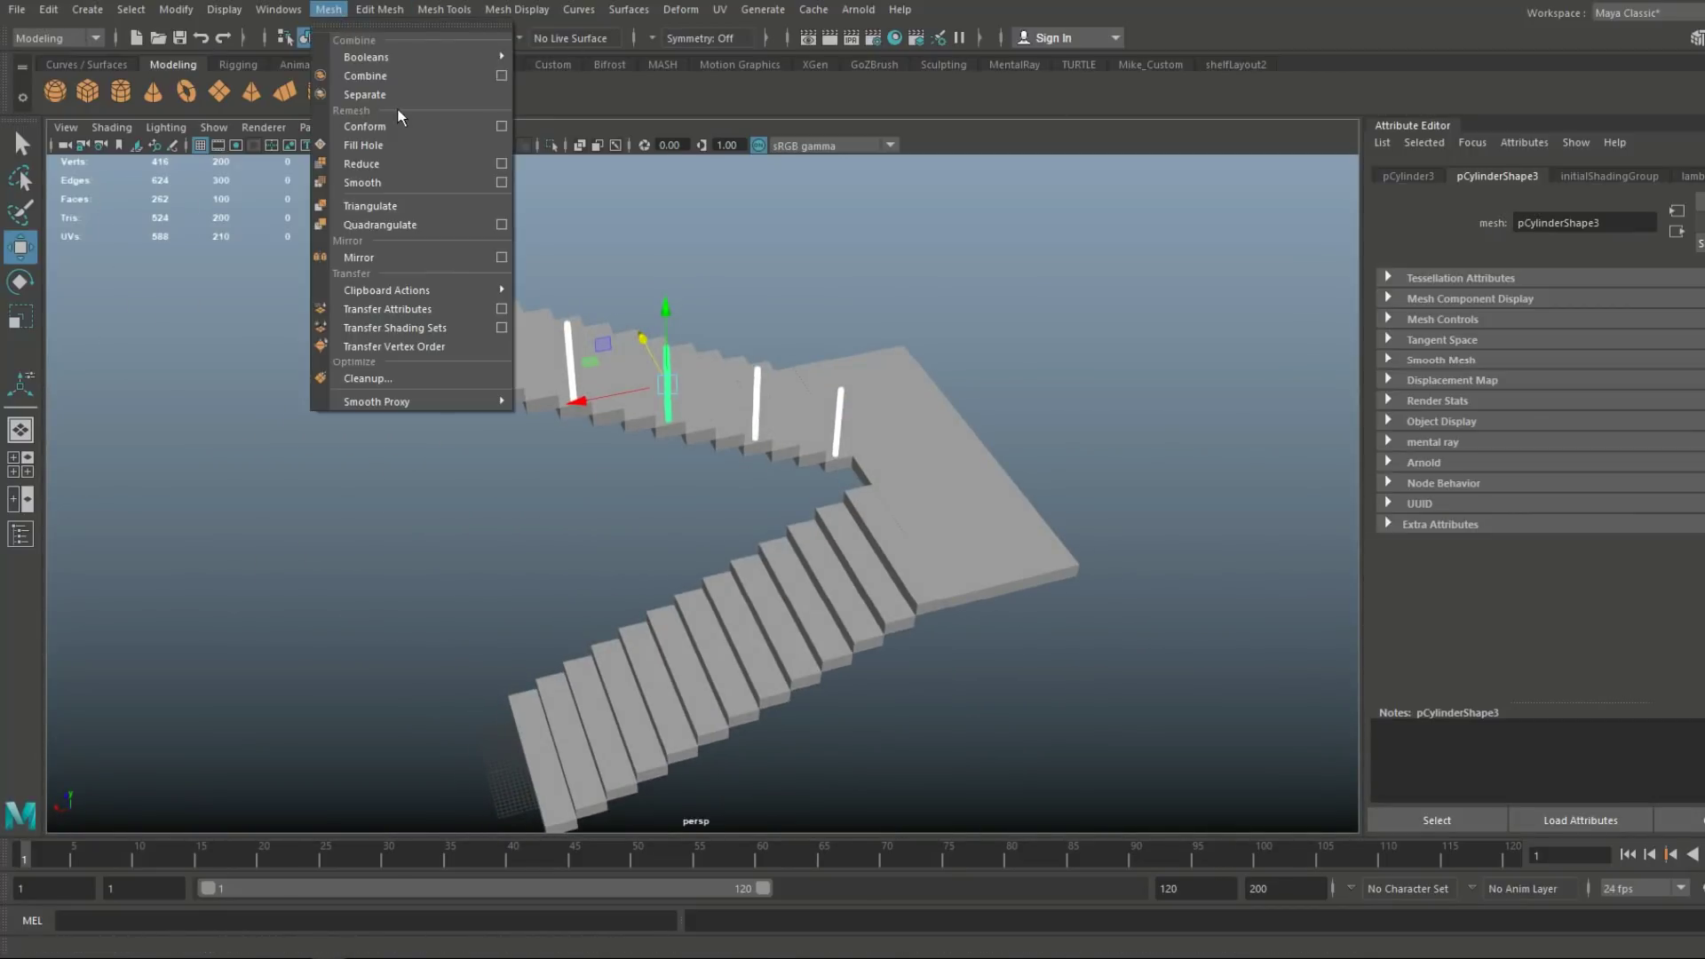
click(350, 72)
Rotate the duplicate row of posts -180 degrees about the Y axis
key(e)
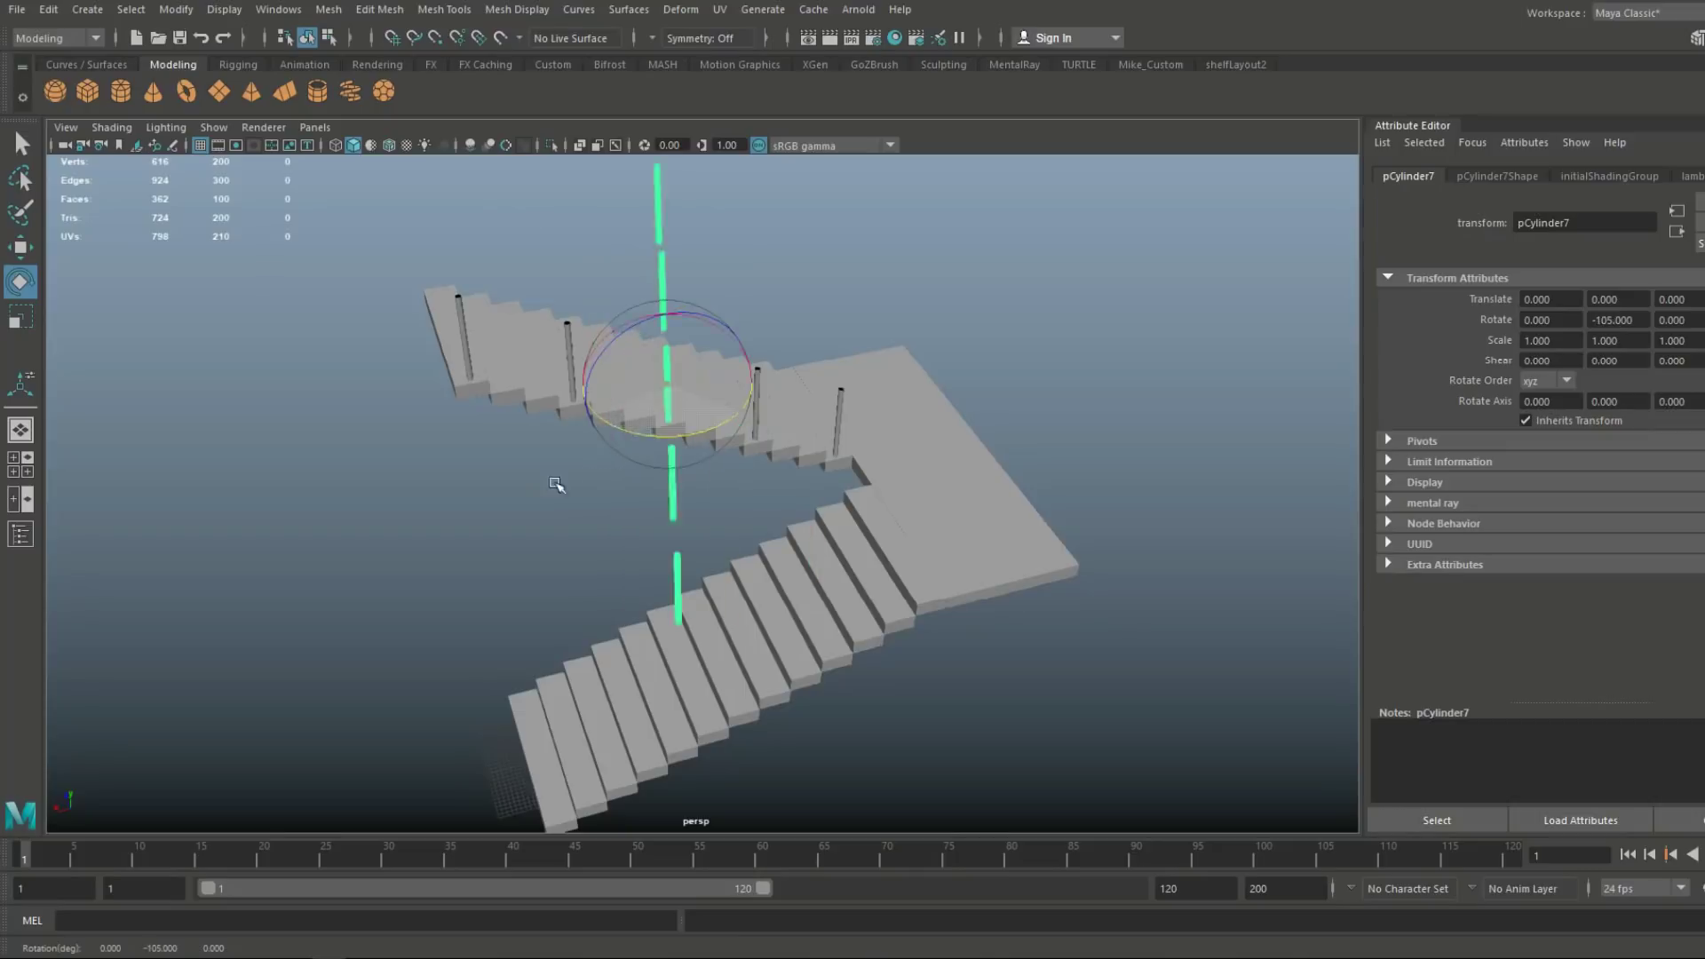
drag(555, 484, 674, 434)
alt+drag(582, 508, 733, 463)
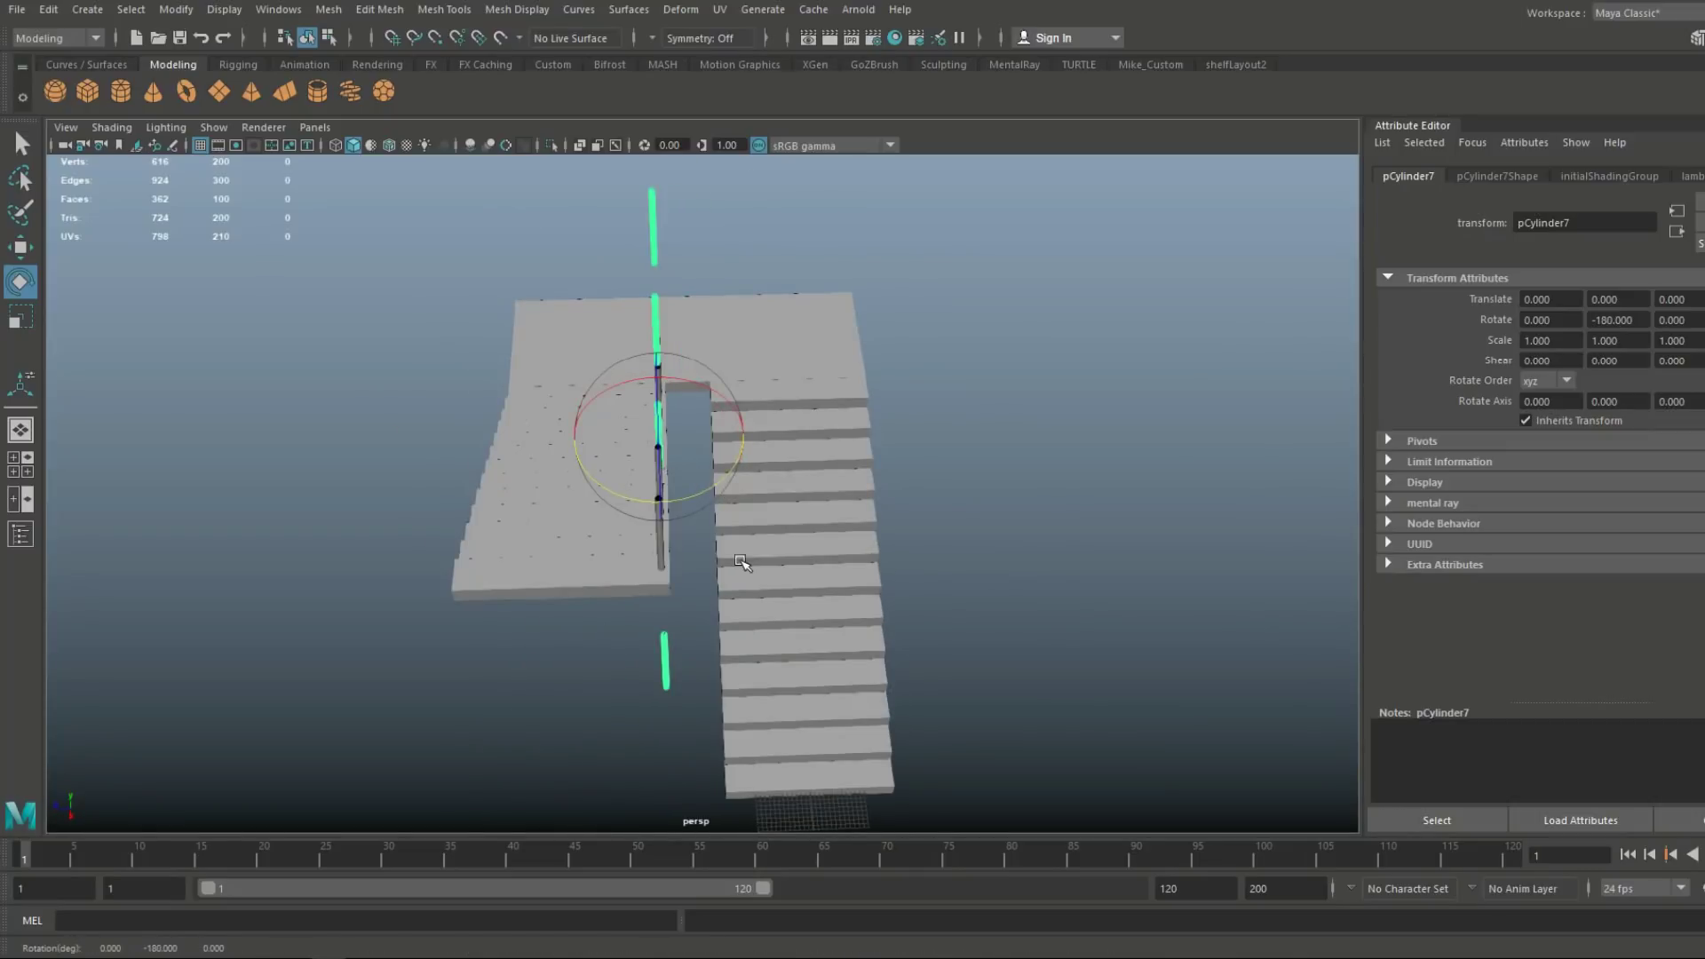
Move the duplicated posts onto the lower flight's inner edge, about -40.13 in Y and -15.79 in Z, with their bases resting on the steps
key(w)
drag(573, 441, 652, 437)
click(20, 464)
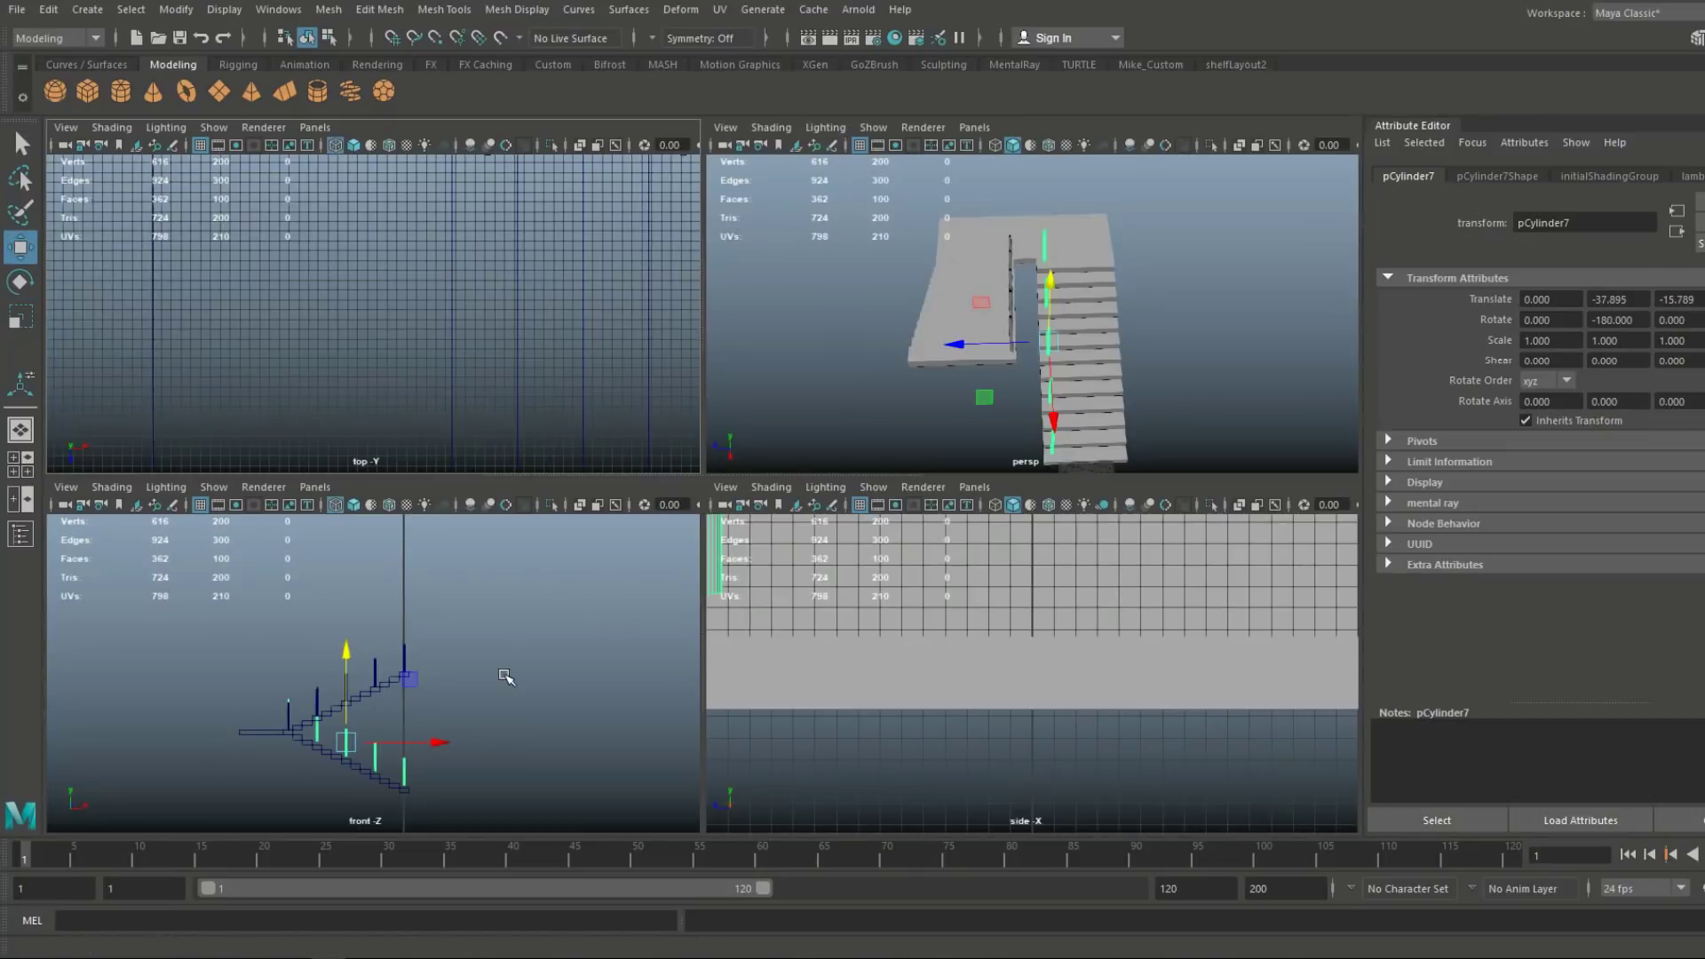
key(space)
alt+middle_drag(721, 692, 897, 639)
scroll(769, 514, up, 4)
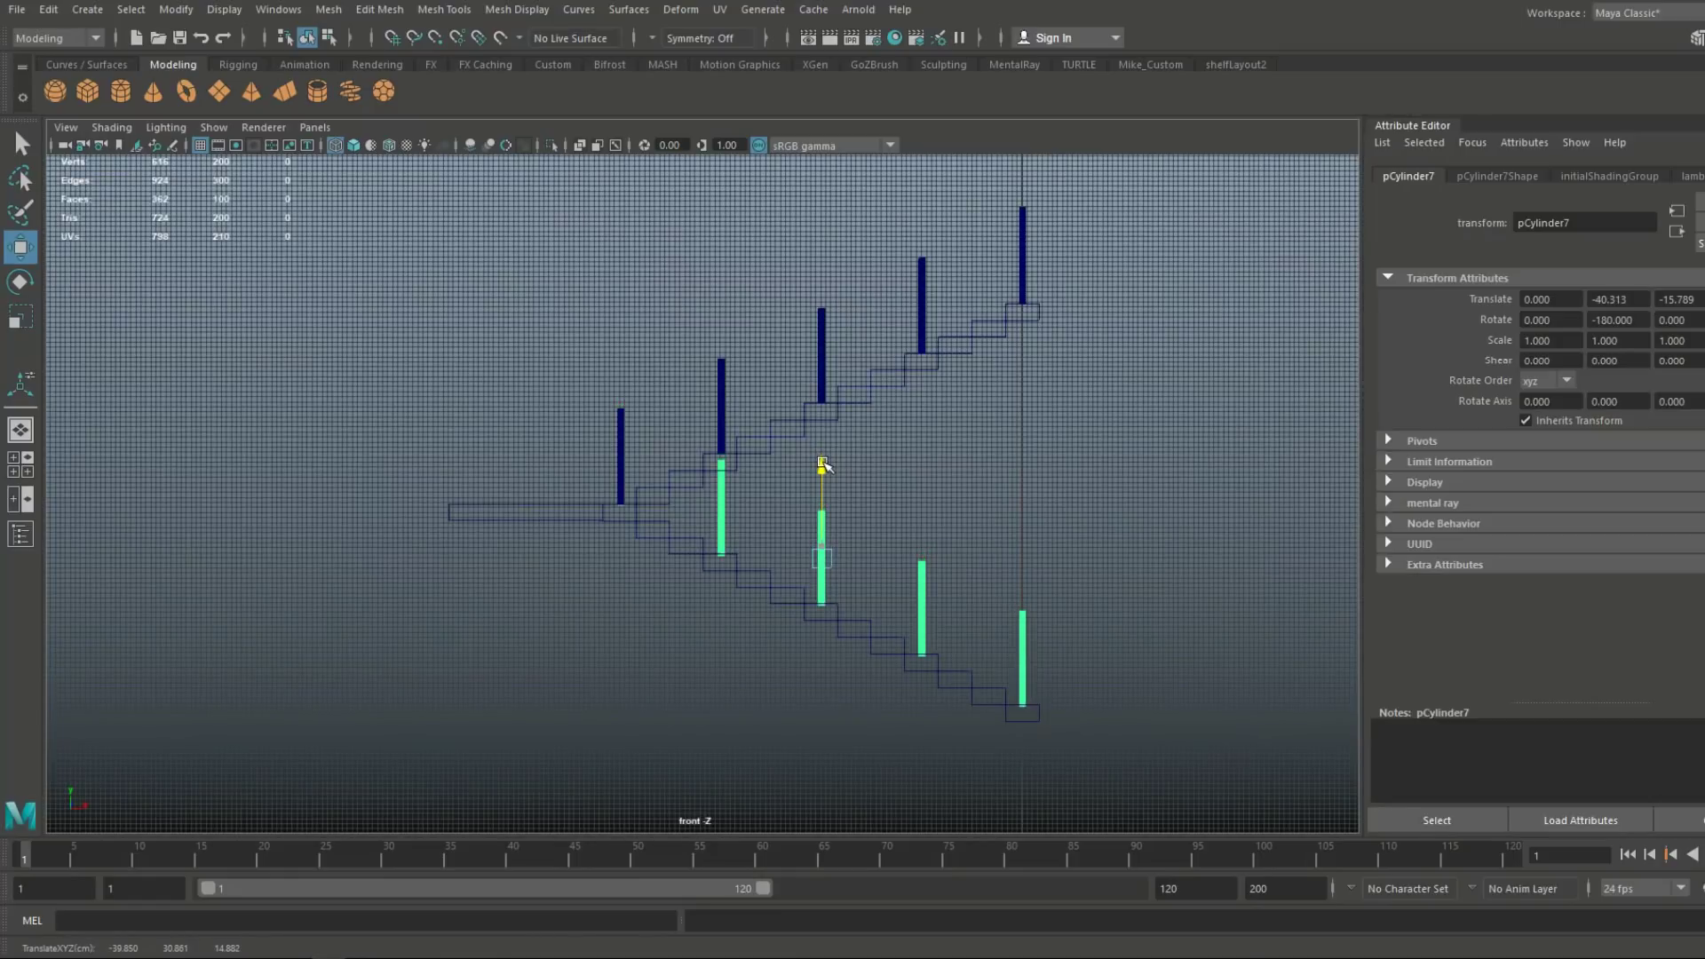
click(28, 475)
key(space)
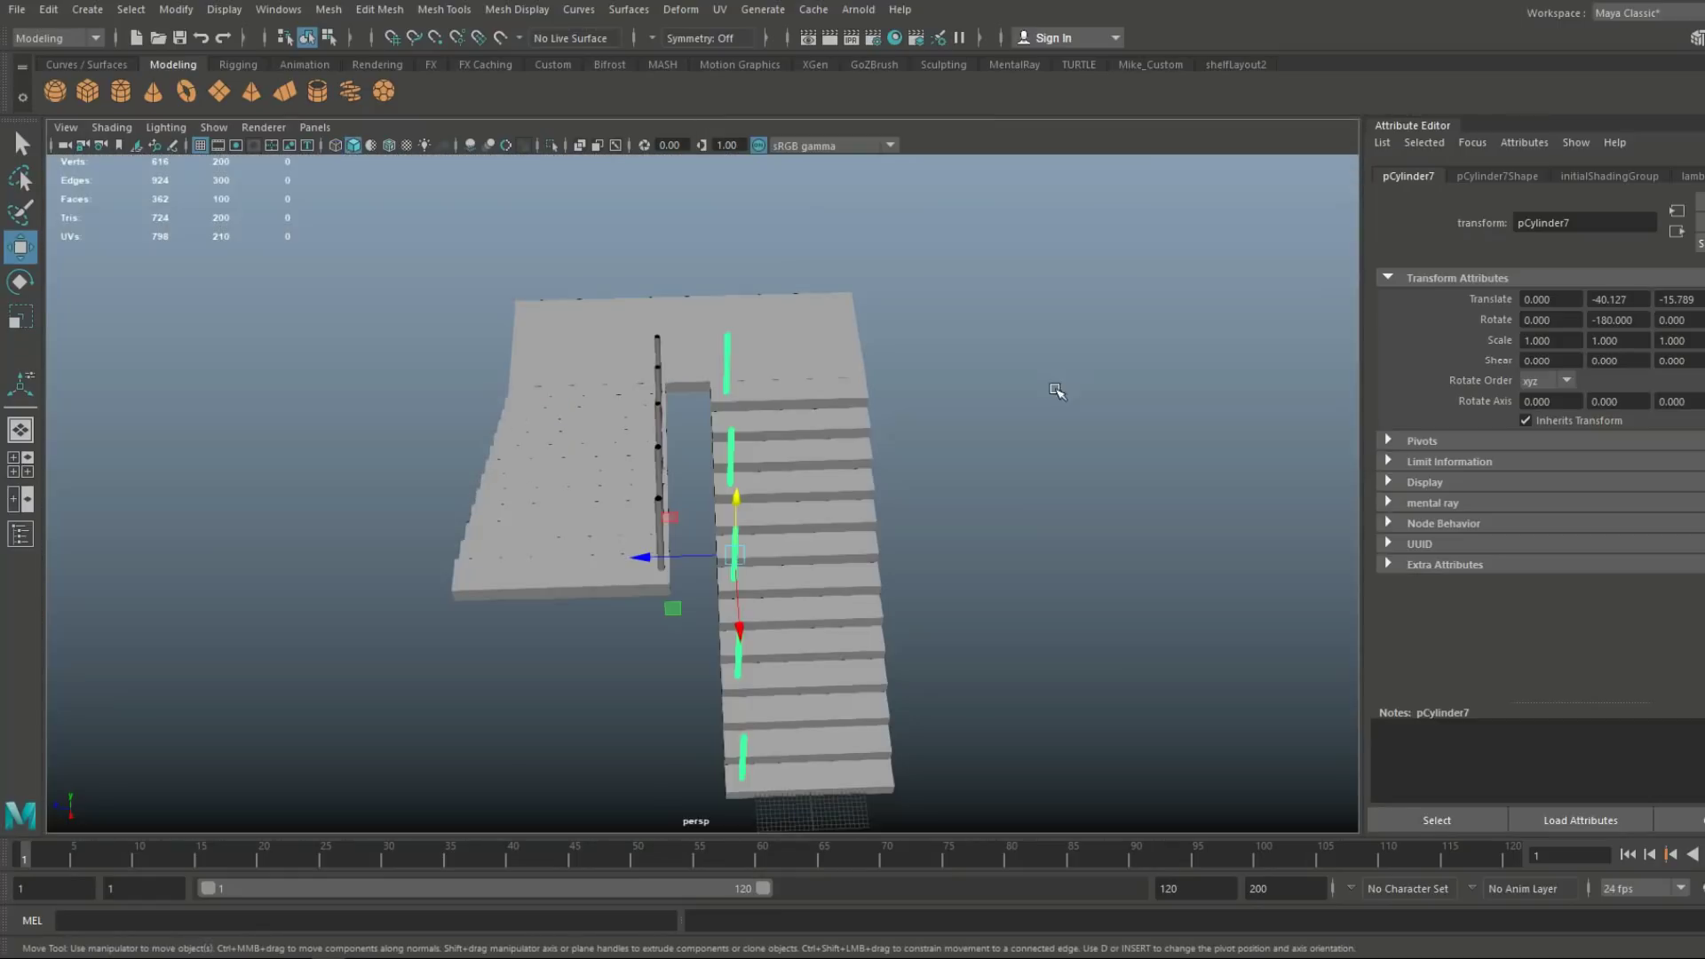
Create a polygon cube, raise it to about 63.09 in Y and move it to about -108.24 in X near the landing
alt+drag(1084, 543, 416, 549)
alt+middle_drag(415, 549, 379, 578)
alt+drag(380, 578, 242, 218)
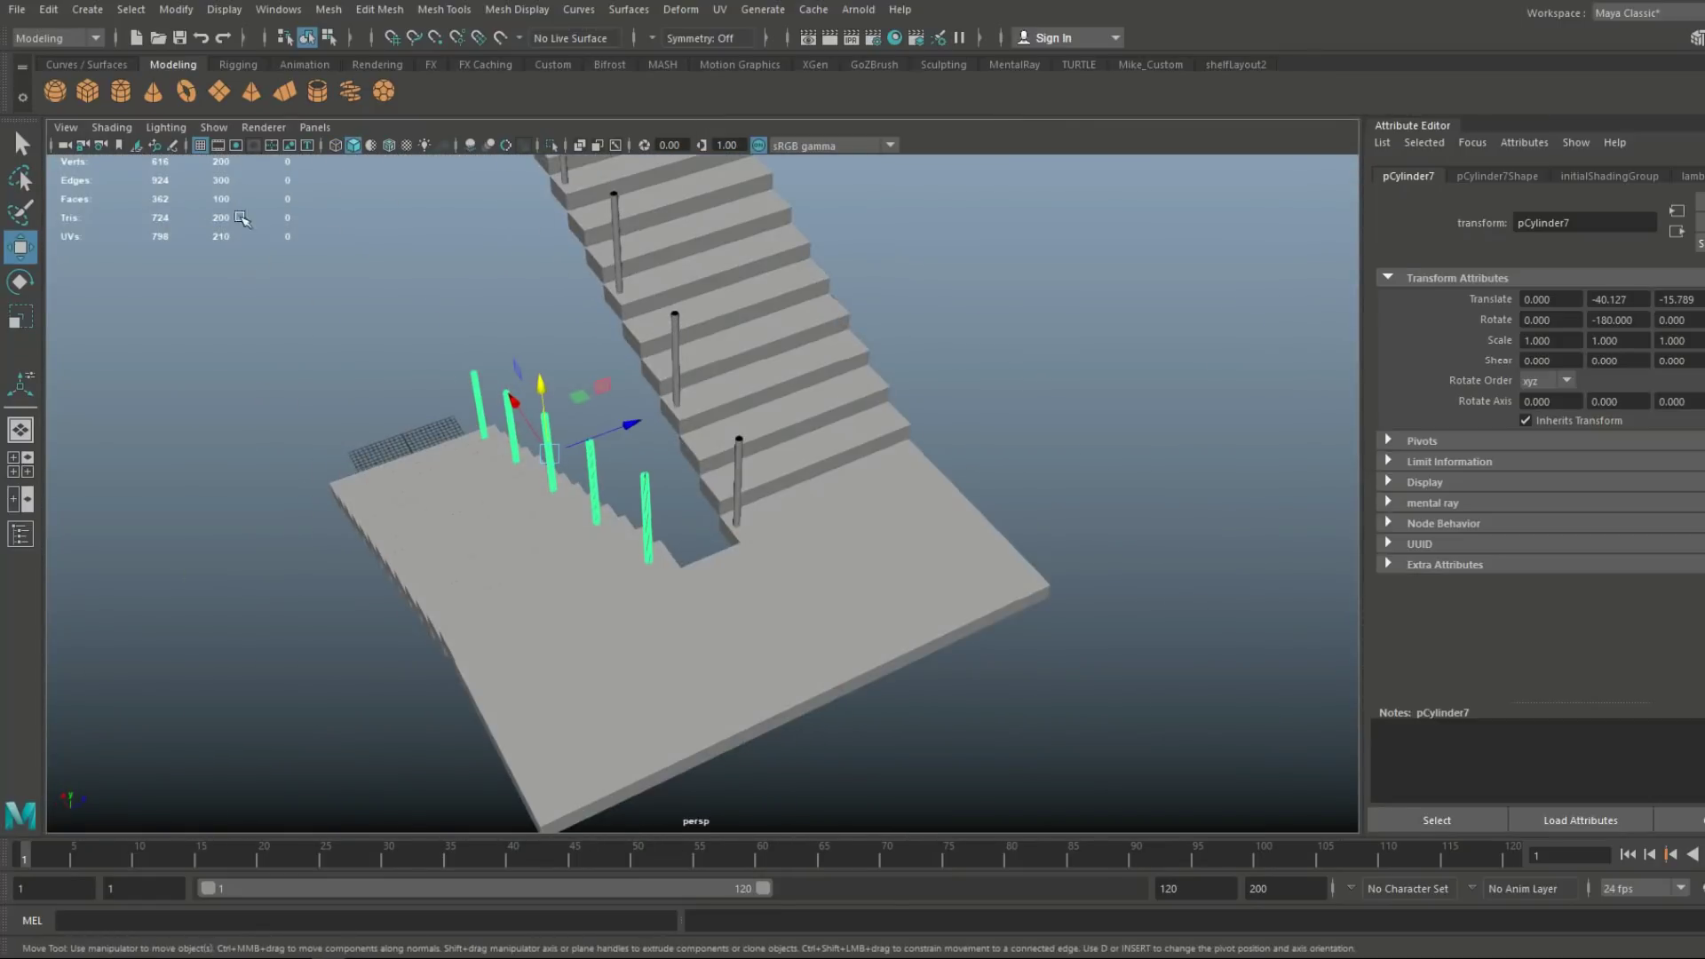
click(88, 95)
scroll(742, 658, down, 3)
alt+drag(743, 658, 897, 582)
drag(321, 678, 282, 405)
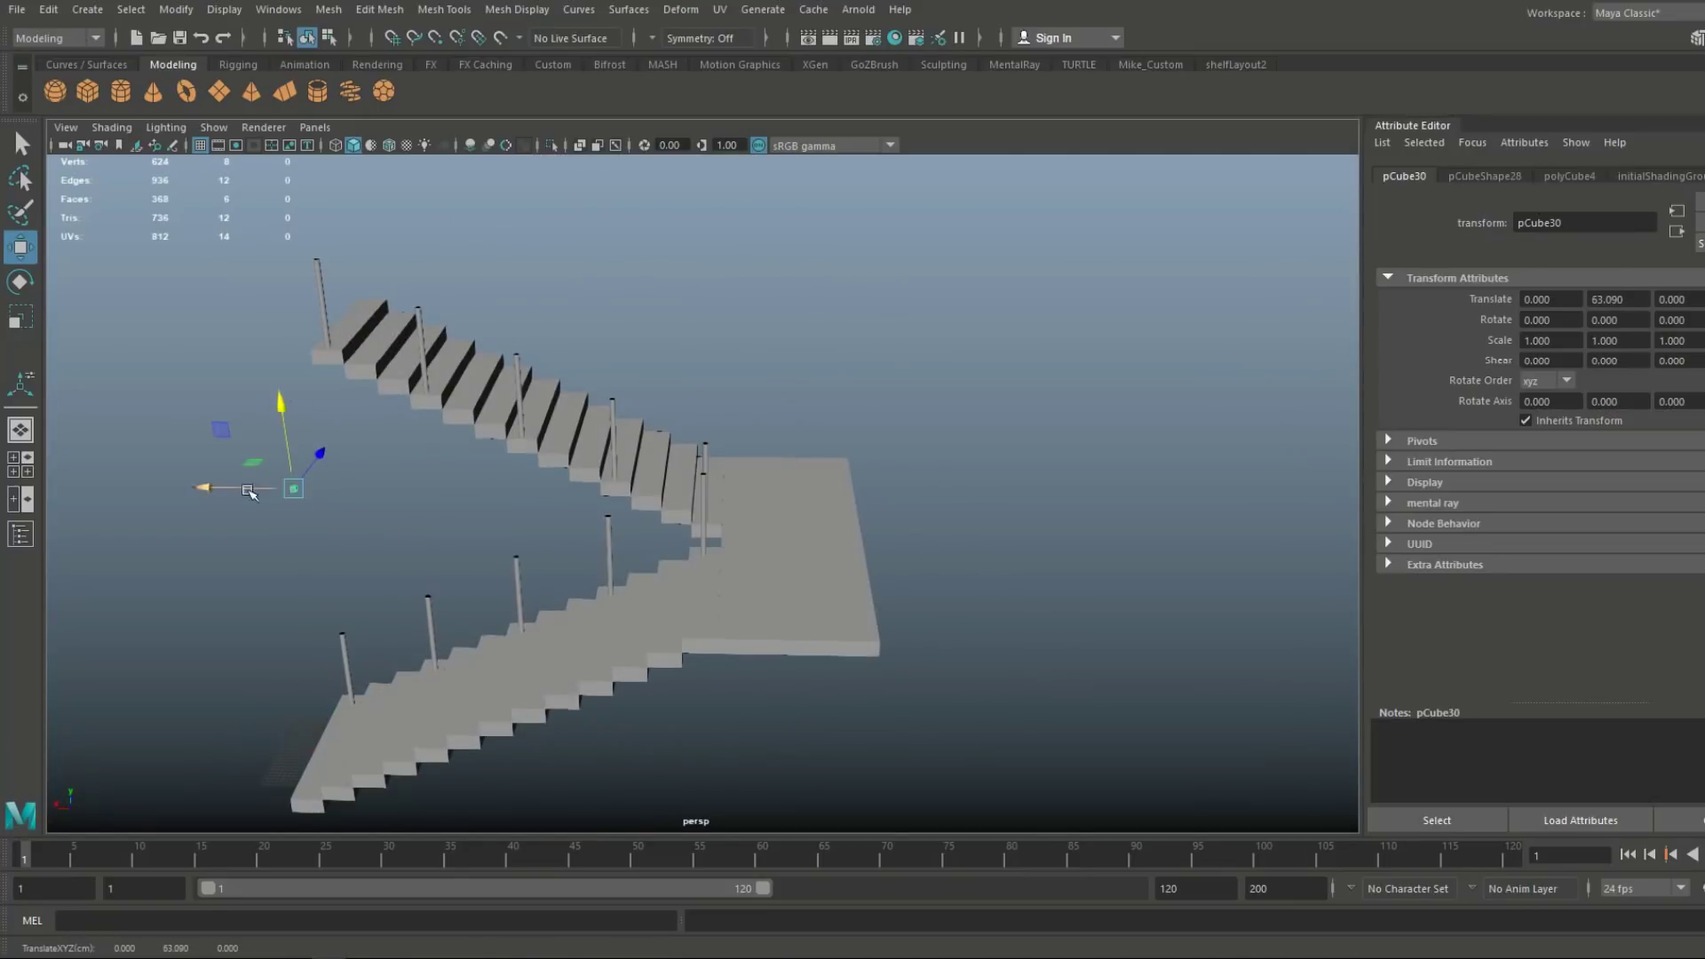
Scale the cube into a flat bar, about 9.57 in X, 2.12 in Y and 44.25 in Z
key(r)
drag(848, 496, 924, 511)
alt+drag(946, 688, 928, 519)
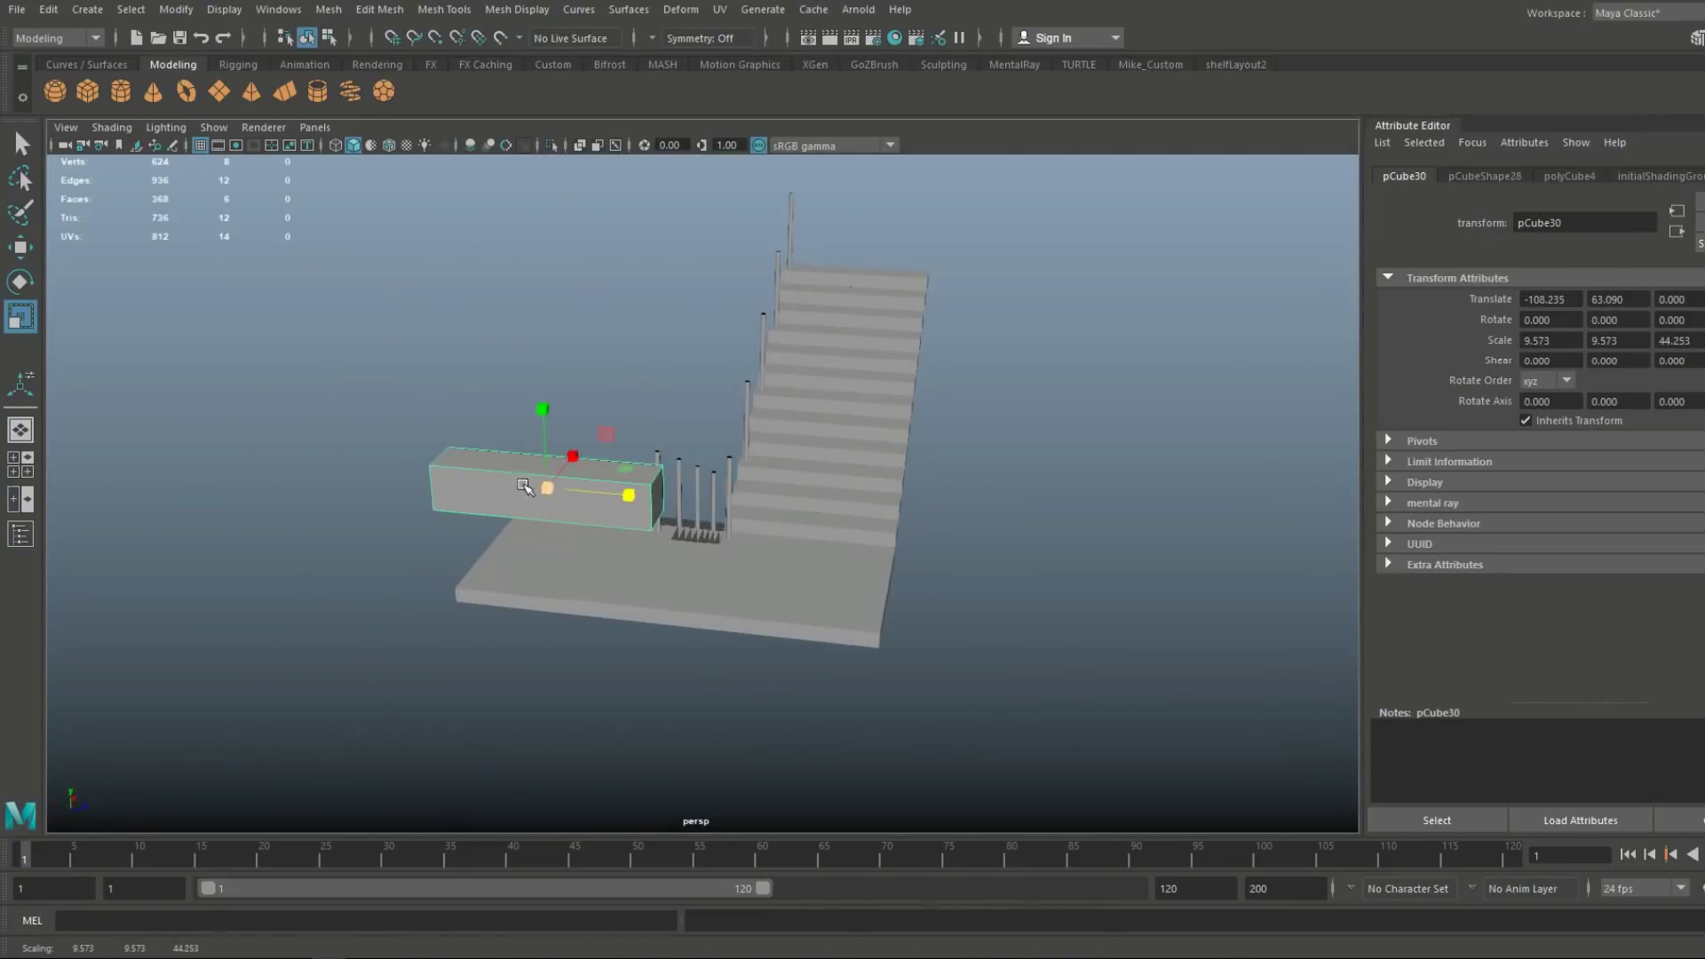
drag(543, 413, 548, 481)
Thin the bar to a Y scale of about 0.83 and move it to about 35.18 in Z, across the gap between flights
key(space)
scroll(1047, 704, down, 5)
key(4)
key(space)
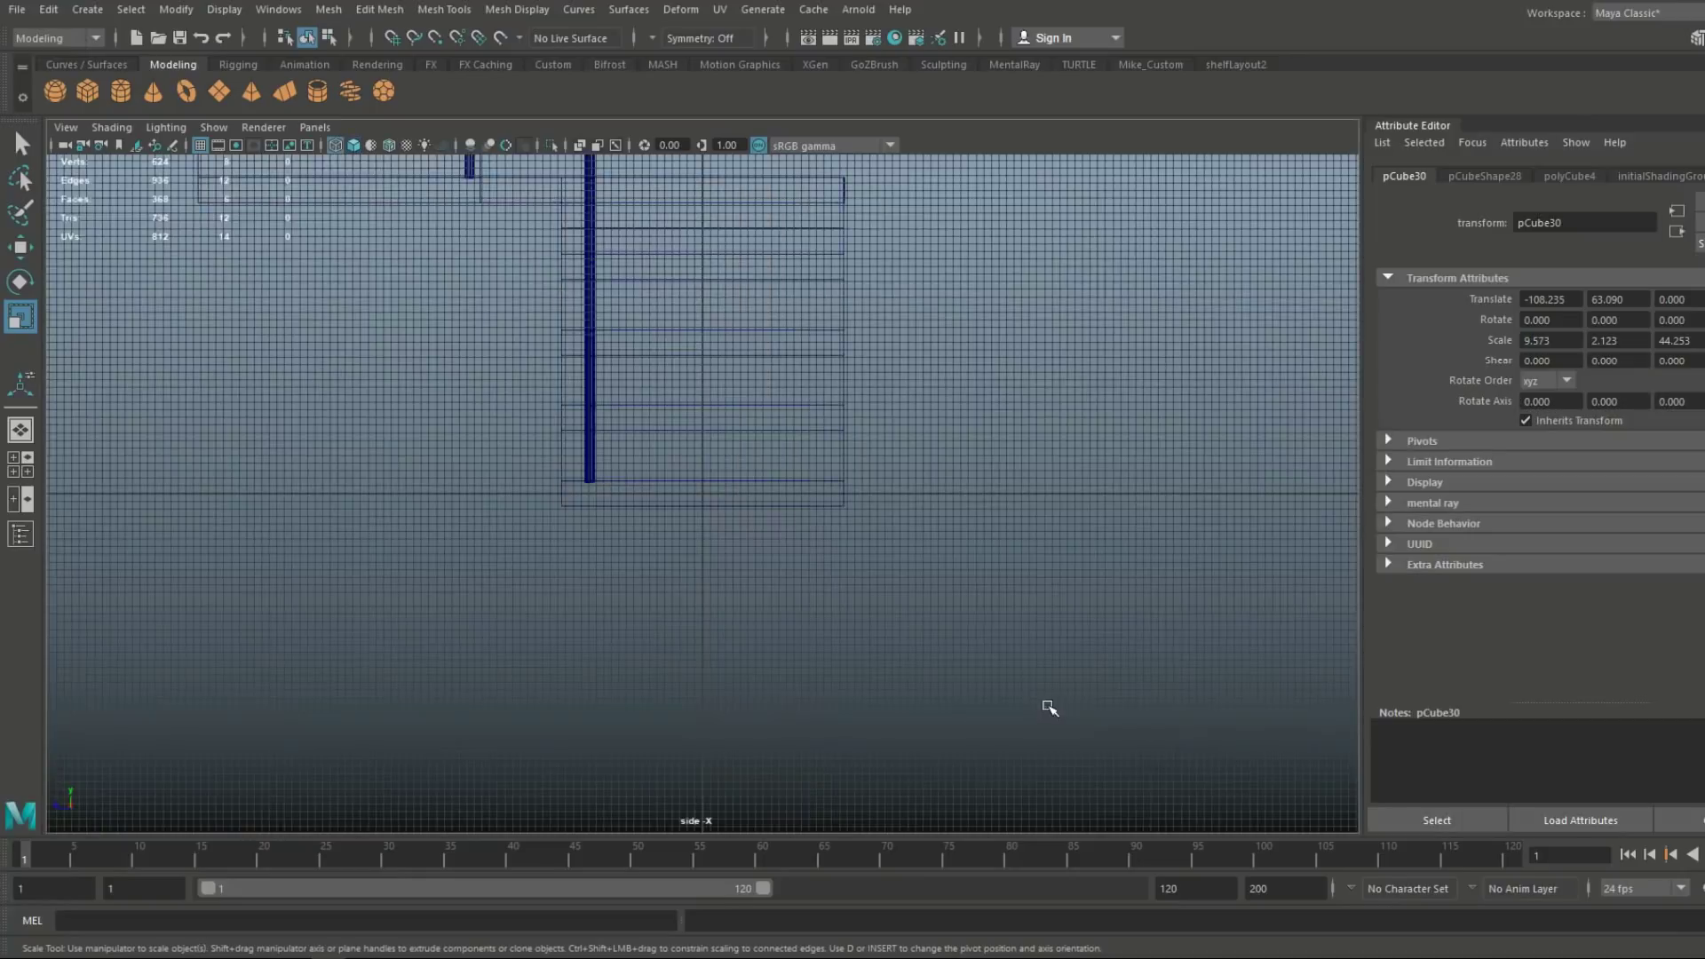
scroll(1047, 704, down, 3)
alt+middle_drag(726, 543, 942, 857)
scroll(1103, 521, up, 5)
drag(1183, 364, 672, 560)
key(w)
Select the vertices at the bar's far end and pull them inward in Z to shorten it to the span between the two posts
right_drag(889, 446, 803, 417)
drag(430, 391, 548, 511)
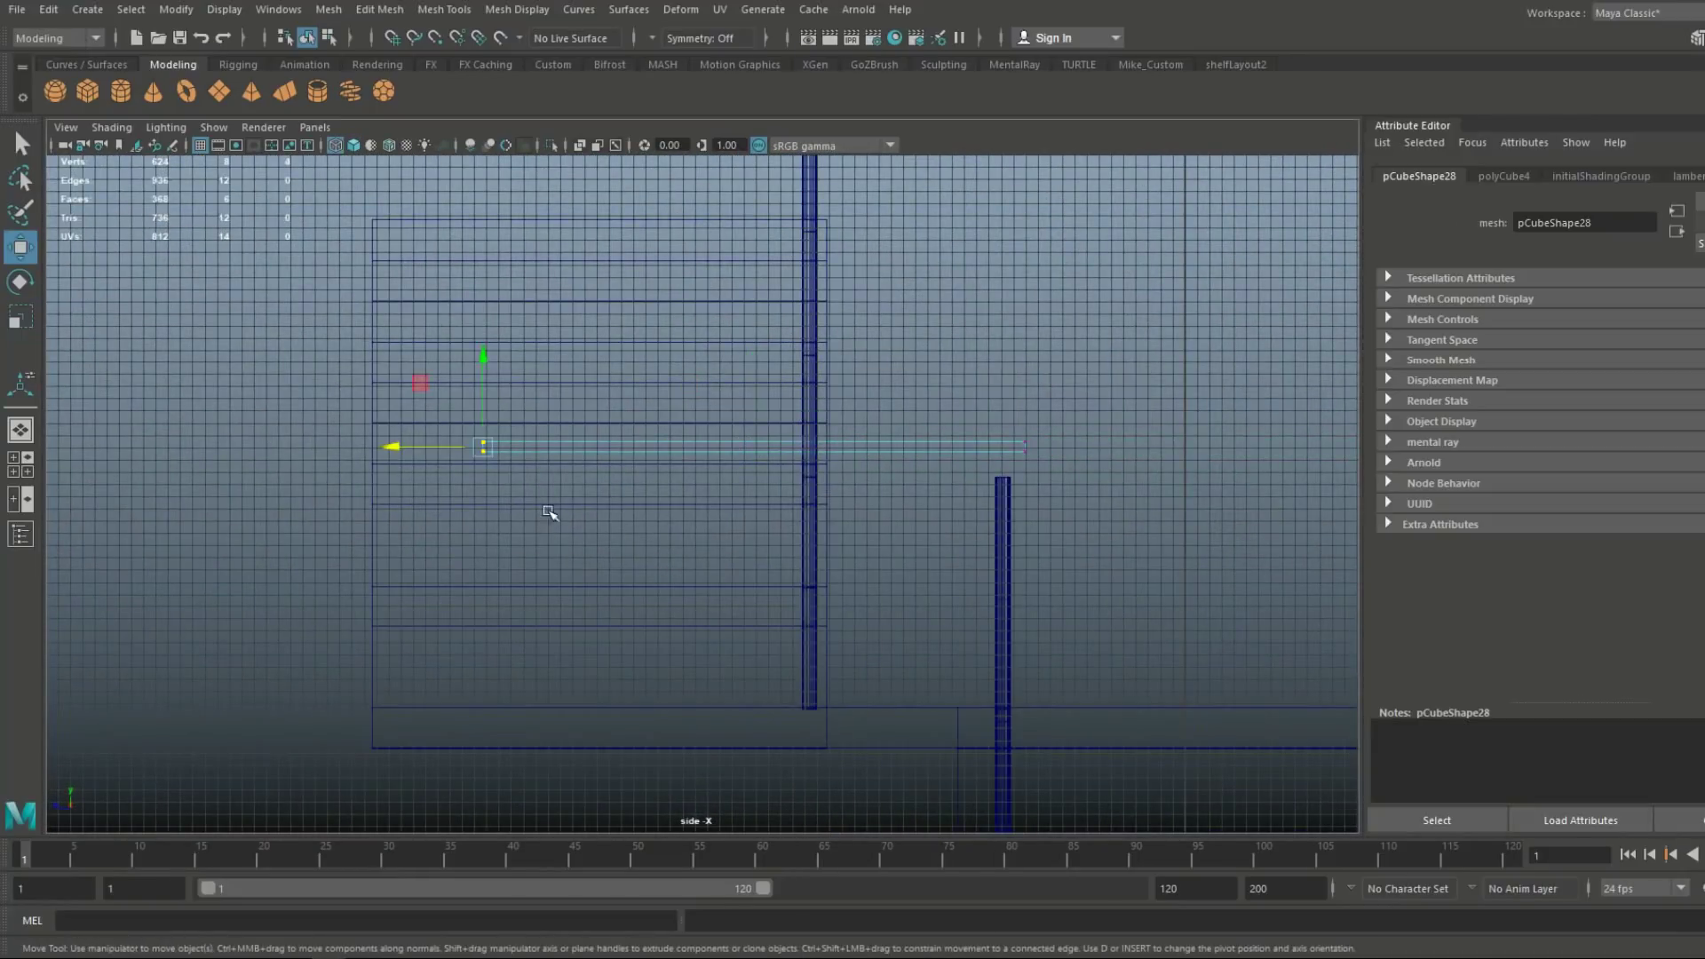
drag(388, 446, 683, 510)
key(space)
Move all the bar's vertices along X until the bar is centred over the two posts nearest the landing
key(space)
scroll(754, 621, down, 6)
alt+middle_drag(491, 327, 591, 657)
drag(625, 471, 725, 480)
key(f)
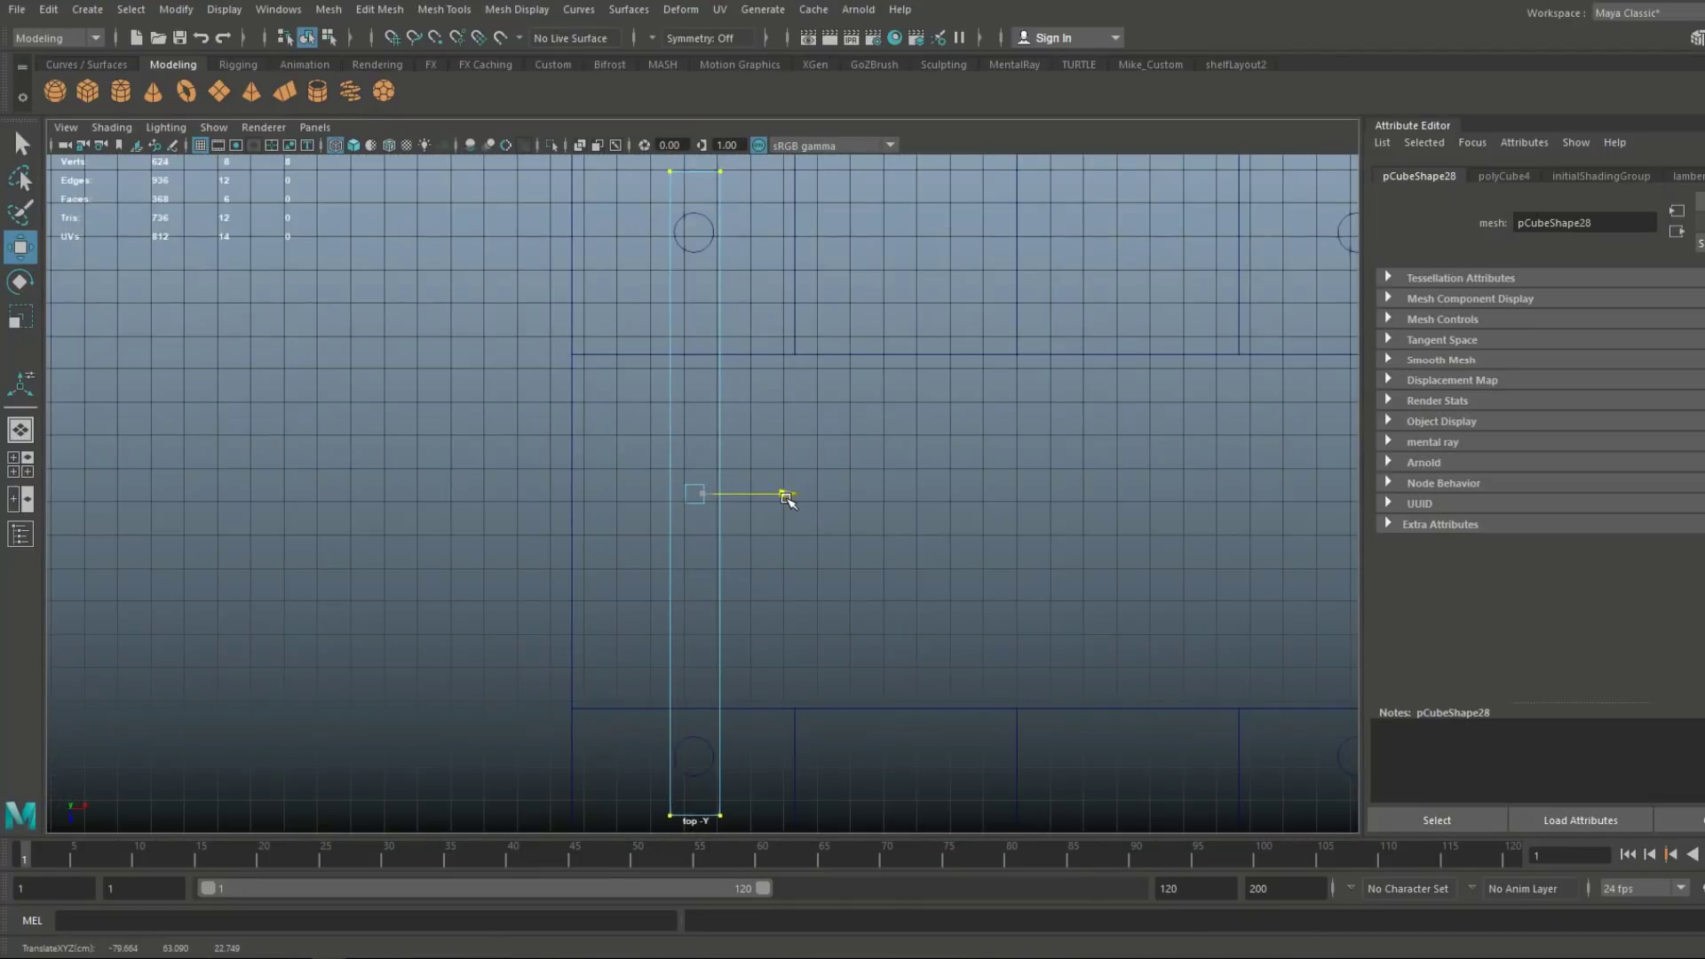
Insert two edge loops across the bar and spread them apart until each sits close to an end
click(534, 9)
mouse_move(450, 12)
click(620, 149)
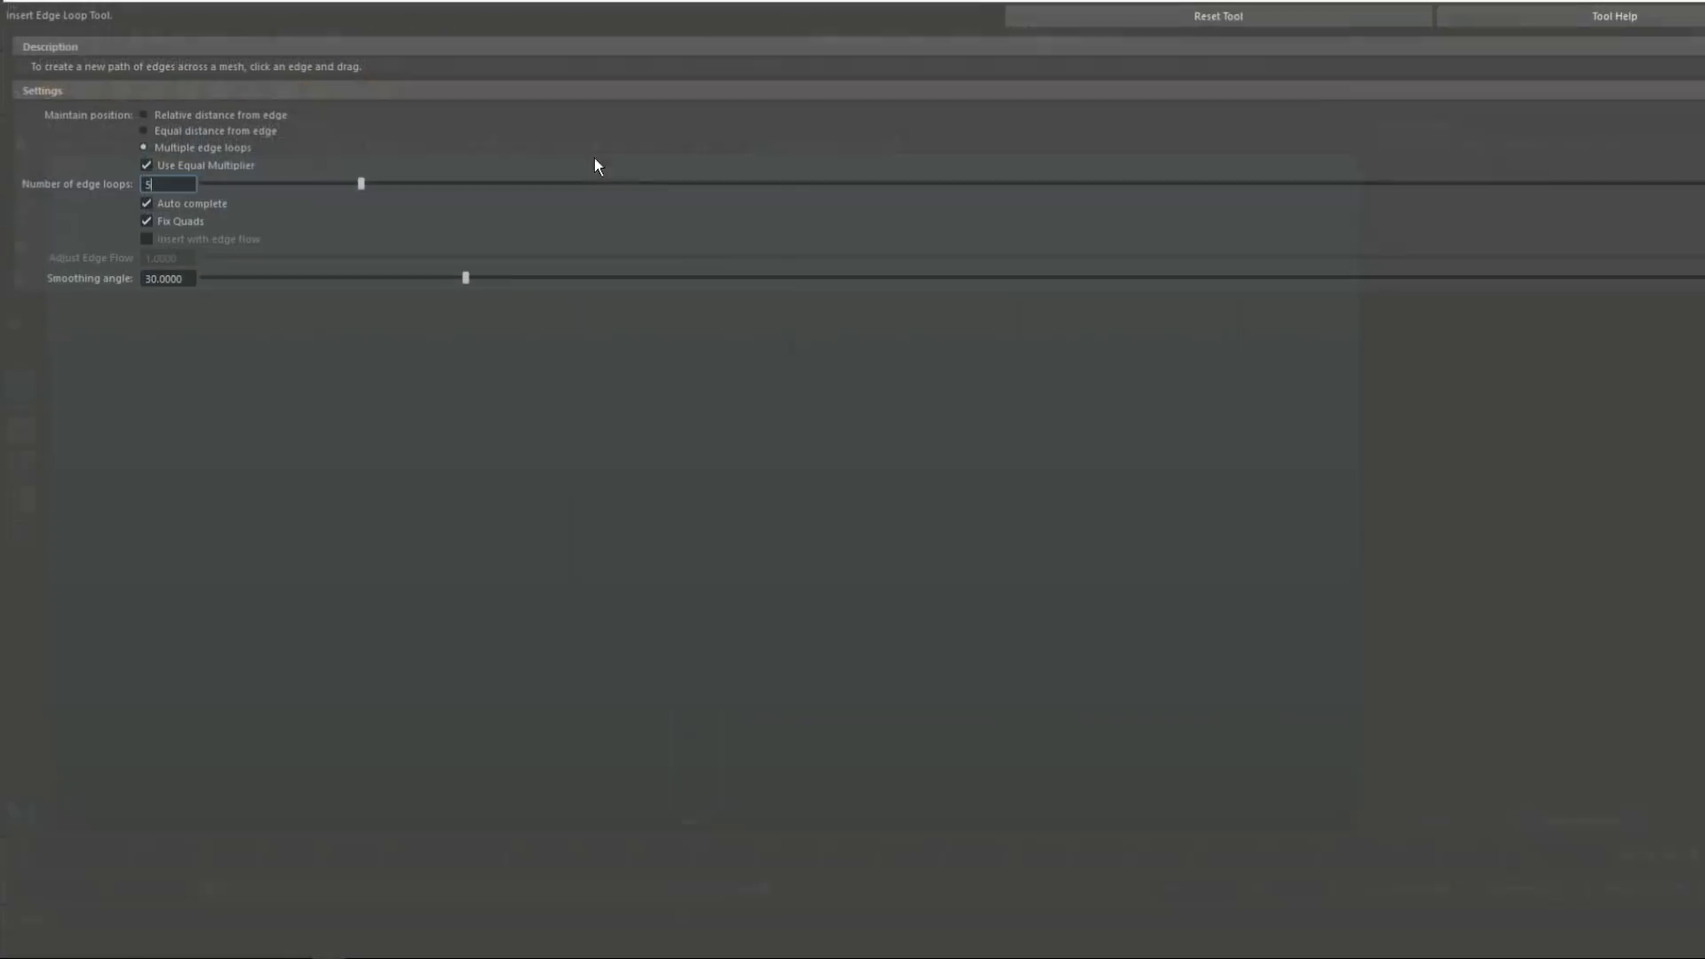
drag(164, 183, 3, 184)
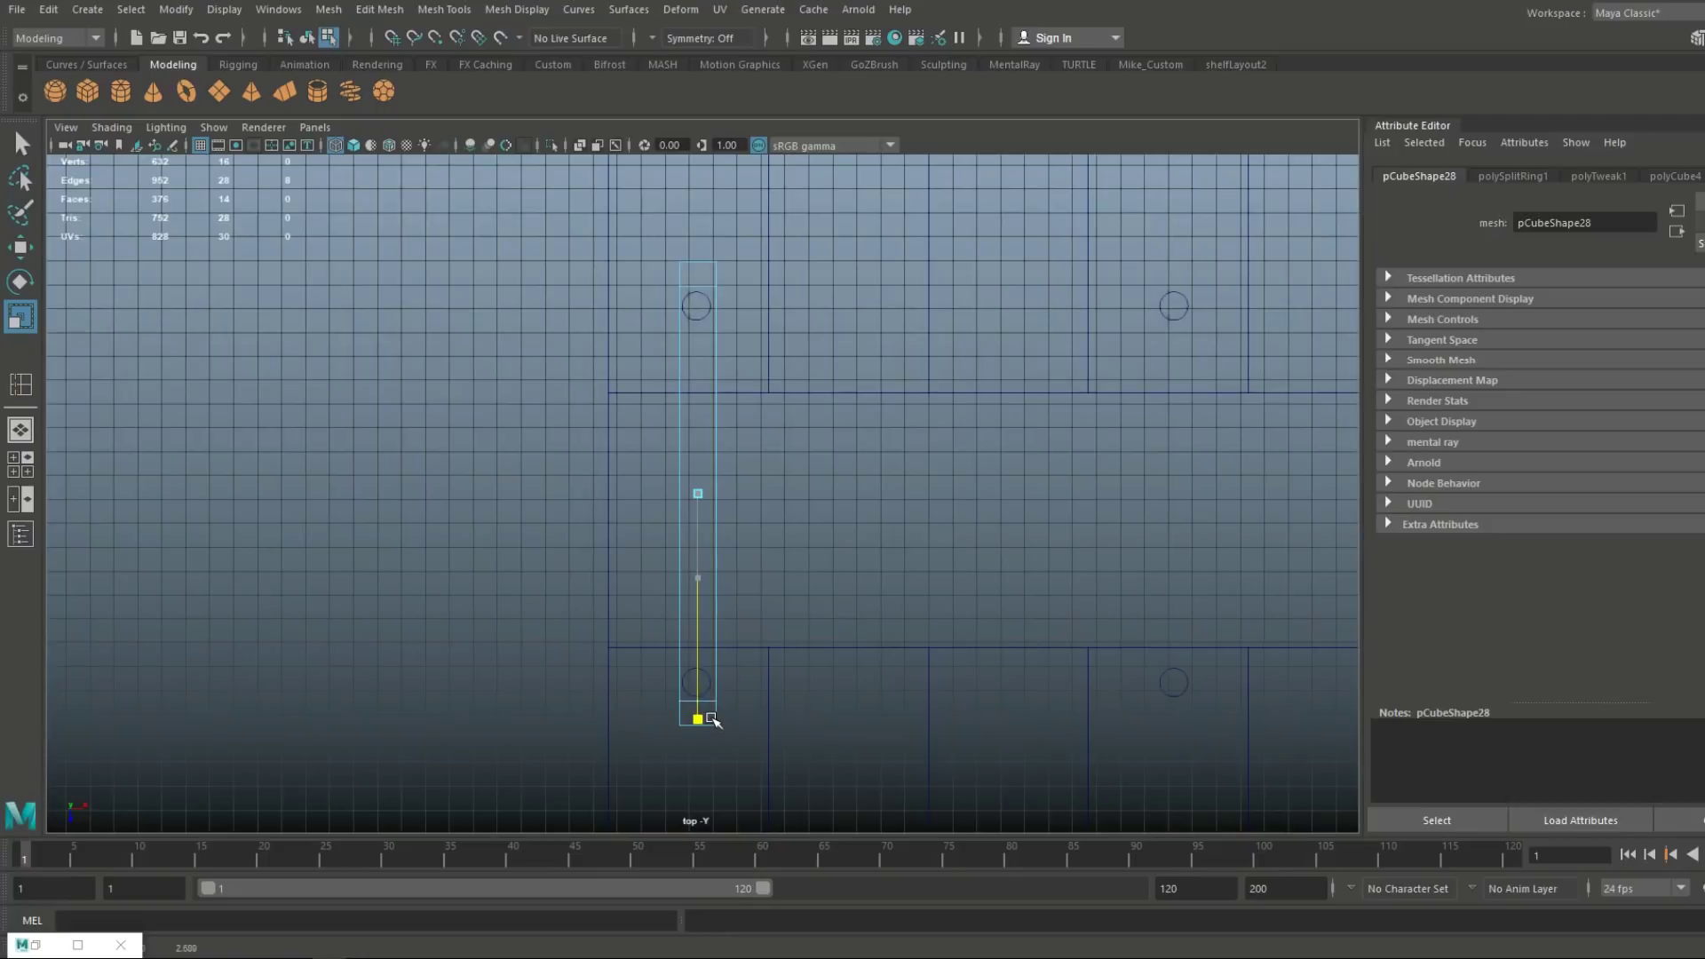
Return the bar to object selection and centre its pivot
click(21, 471)
key(space)
key(f)
right_drag(525, 411, 613, 386)
scroll(551, 582, down, 5)
alt+drag(550, 581, 627, 581)
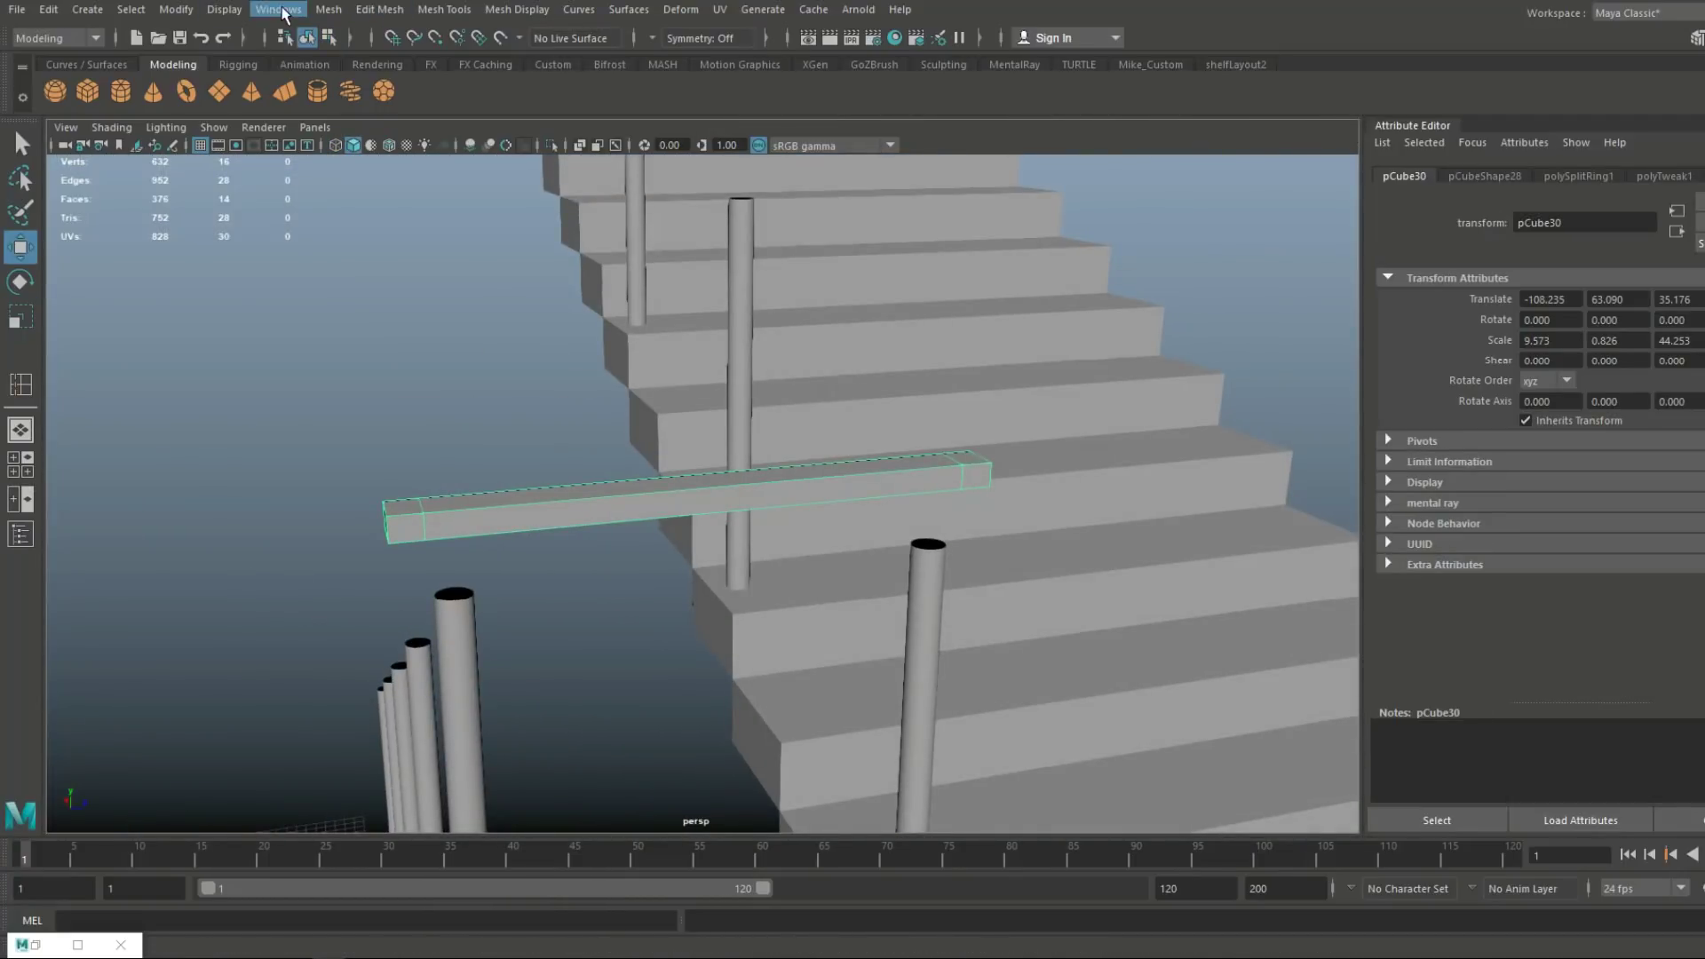
click(346, 11)
mouse_move(176, 12)
click(220, 146)
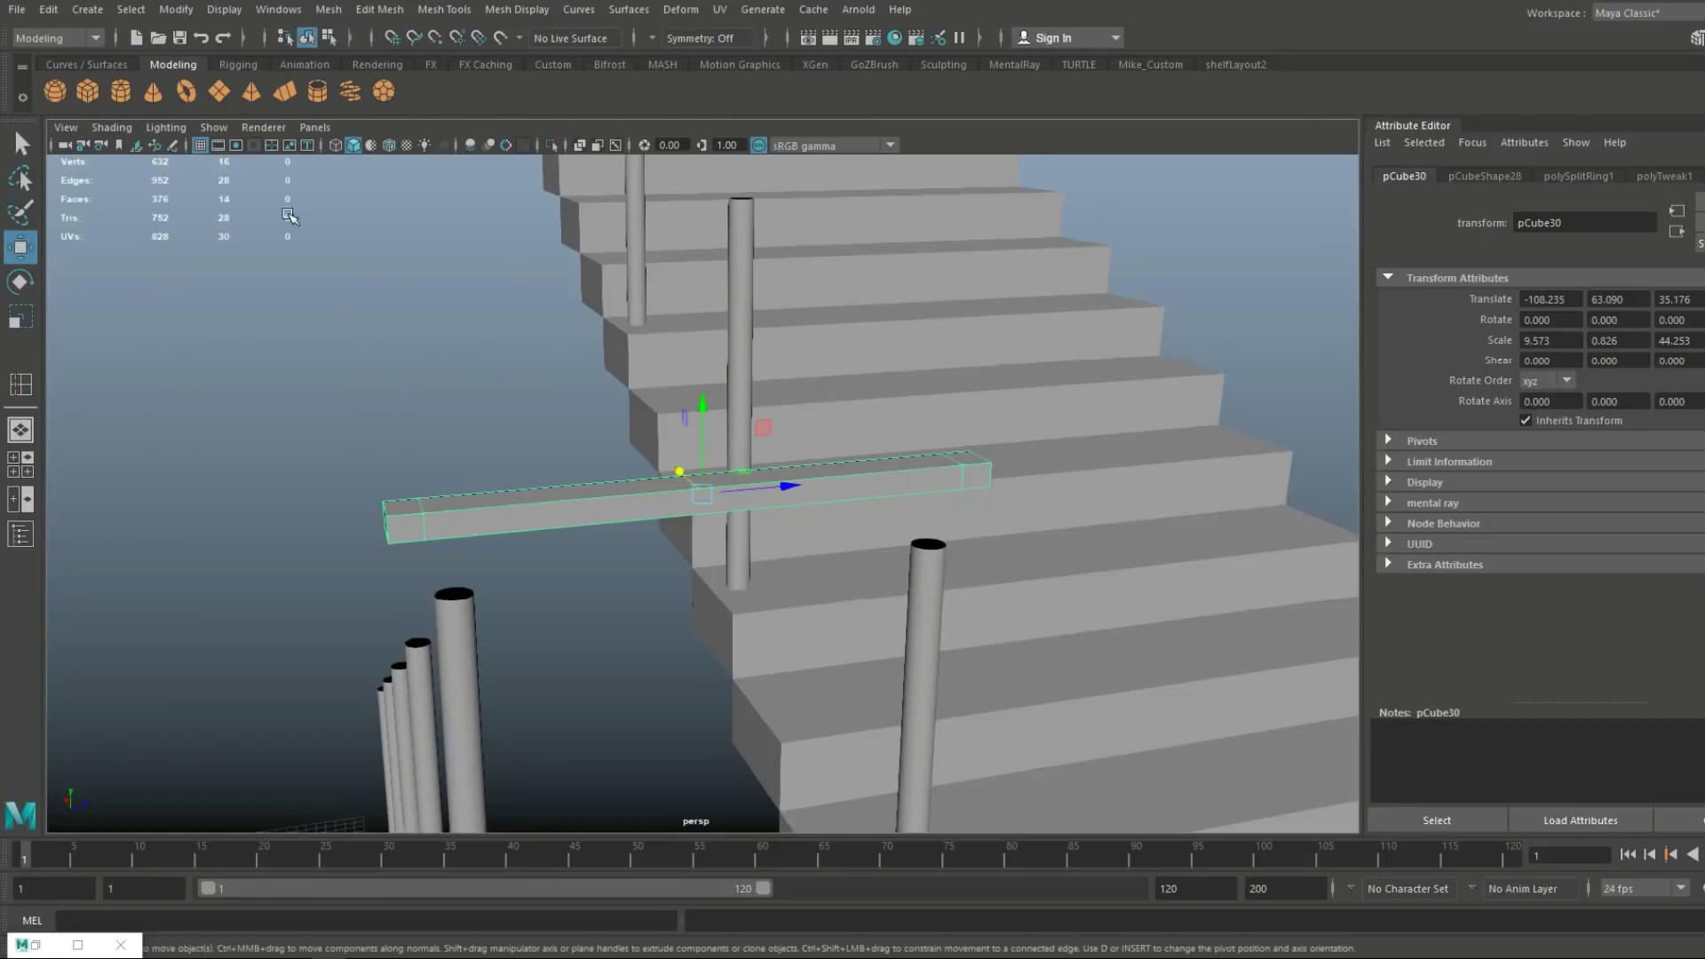
Lower the bar to about 61.03 in Y so its underside rests on the post tops
drag(703, 408, 708, 476)
alt+drag(710, 568, 632, 506)
click(23, 464)
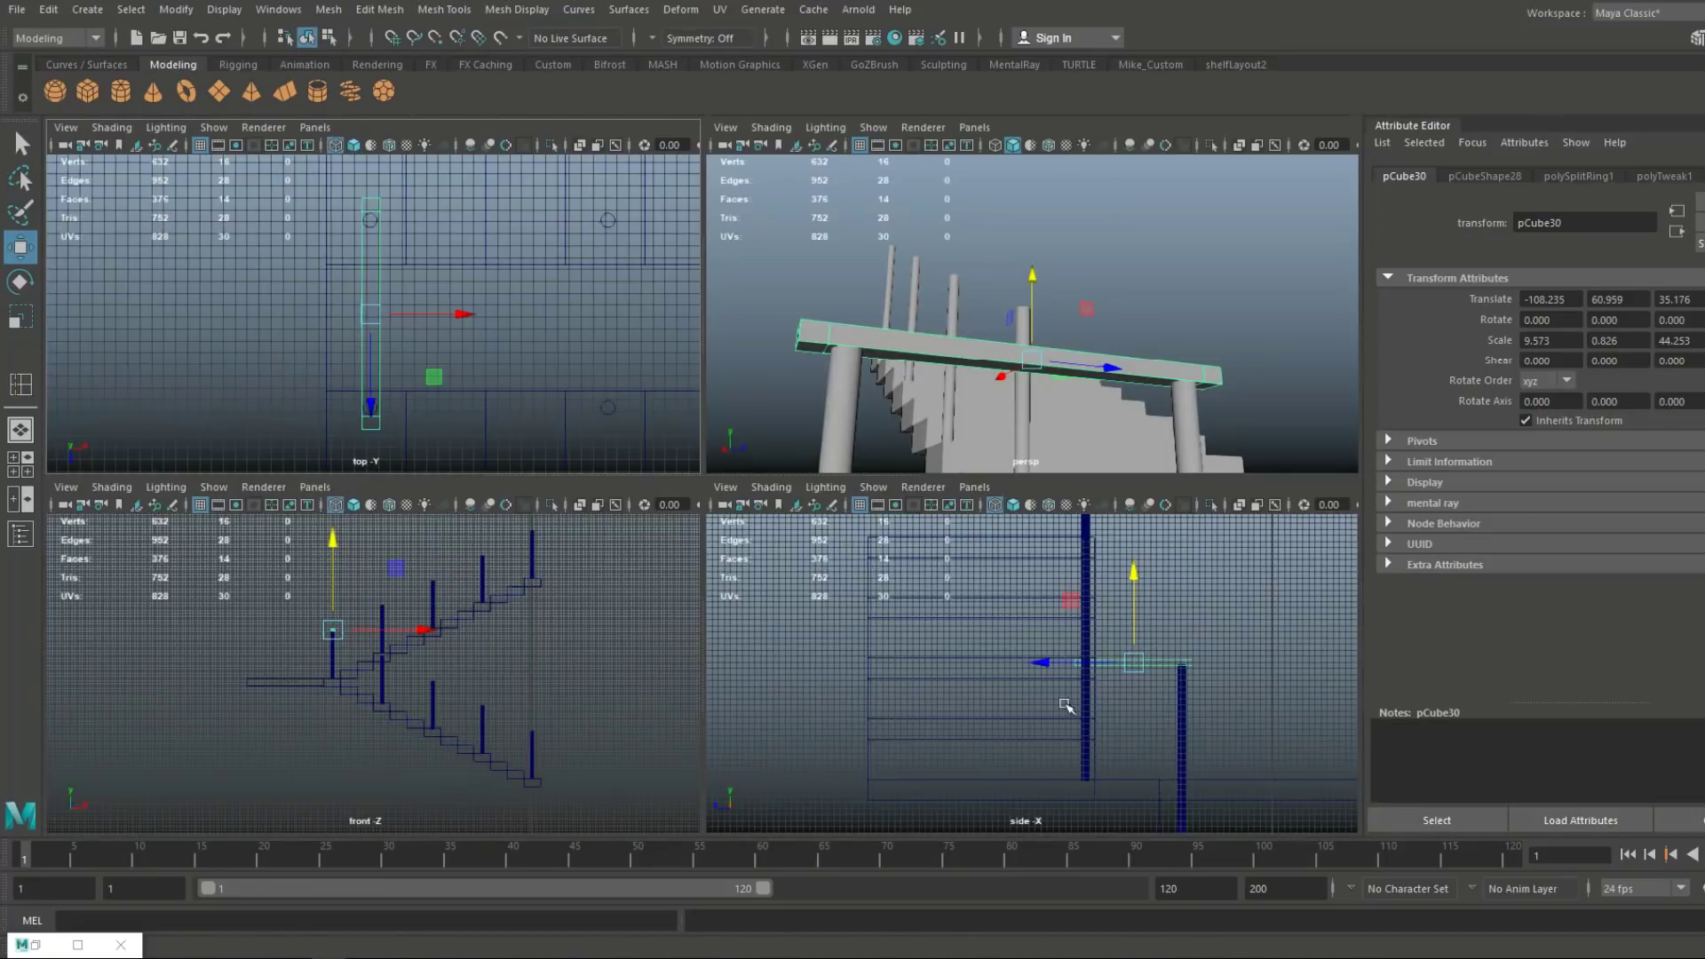
key(space)
key(f)
drag(703, 426, 704, 394)
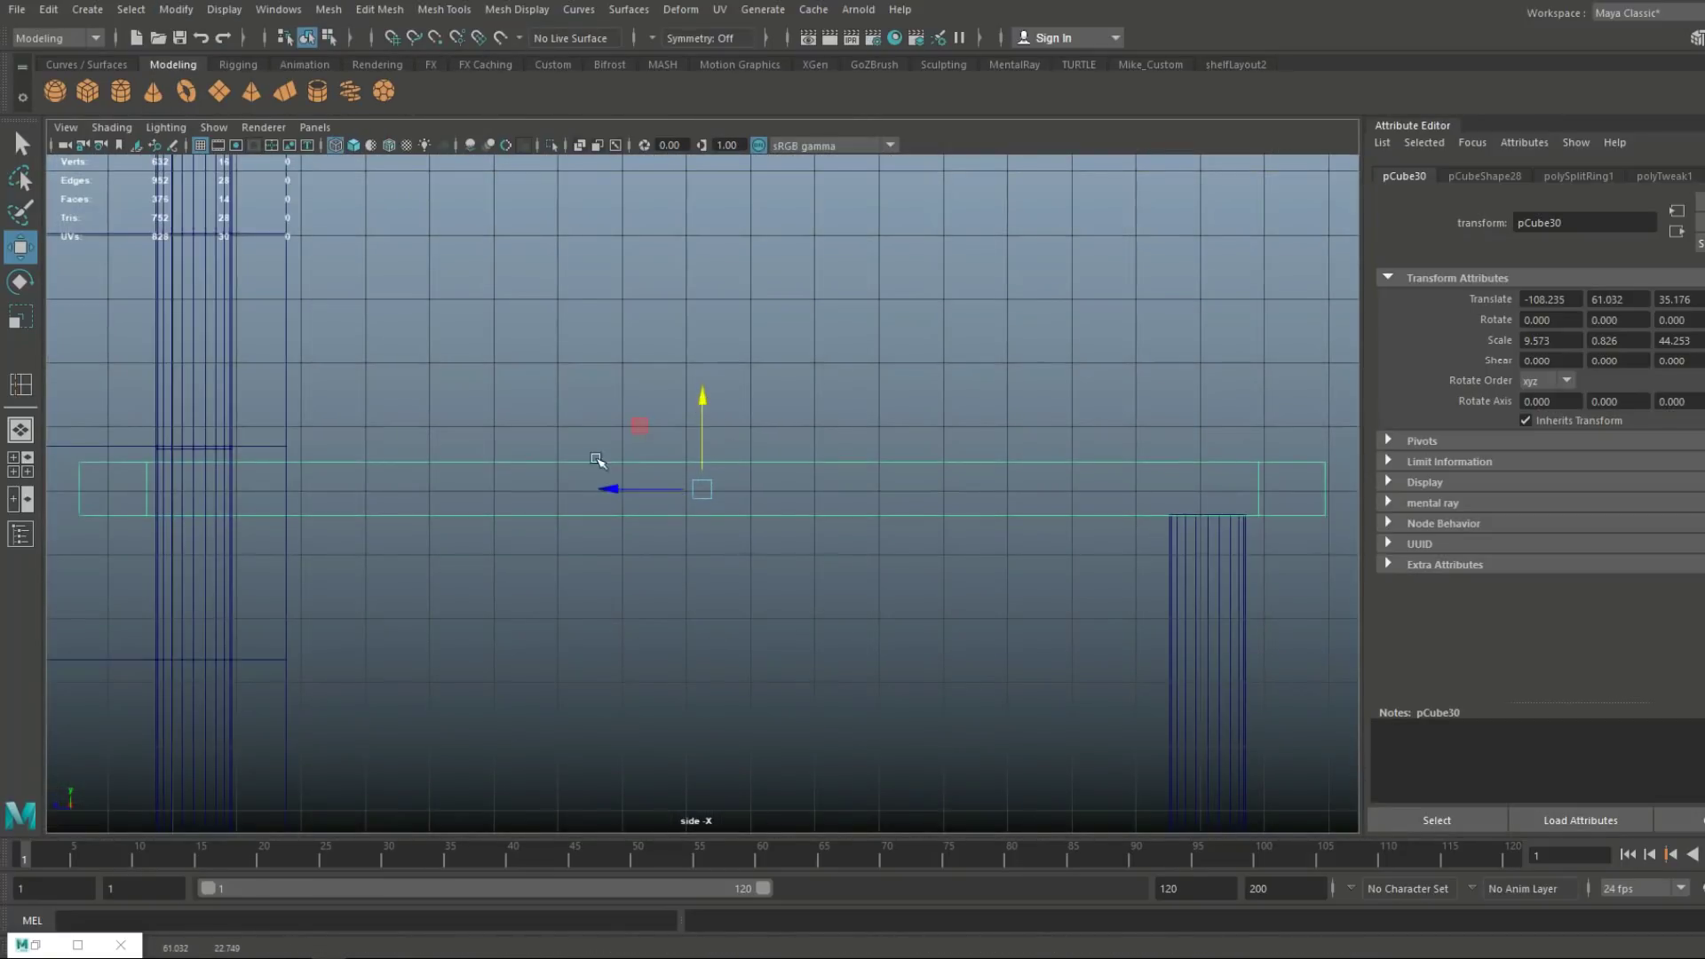
Extrude the bar's side face at the upper-flight end and pull it out in X along the upper flight
key(space)
key(space)
alt+drag(1012, 566, 480, 645)
right_drag(420, 394, 410, 458)
click(412, 386)
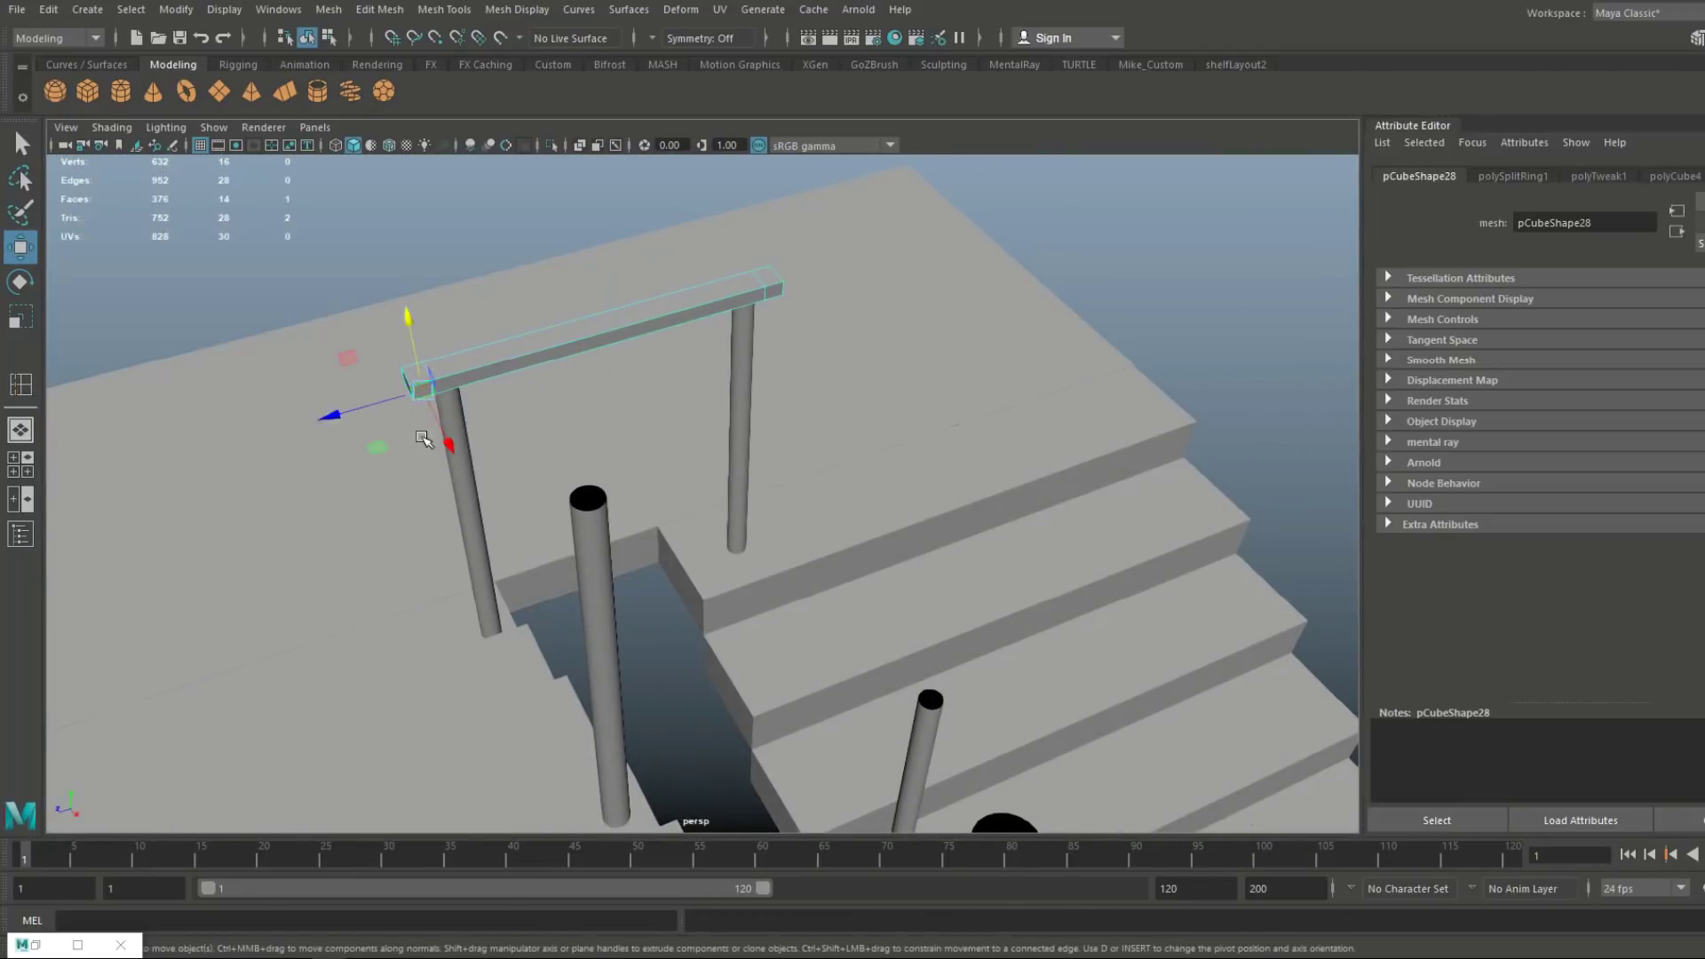
alt+drag(429, 444, 673, 566)
key(ctrl+e)
key(w)
scroll(692, 569, down, 5)
alt+middle_drag(708, 571, 555, 590)
drag(555, 526, 1022, 578)
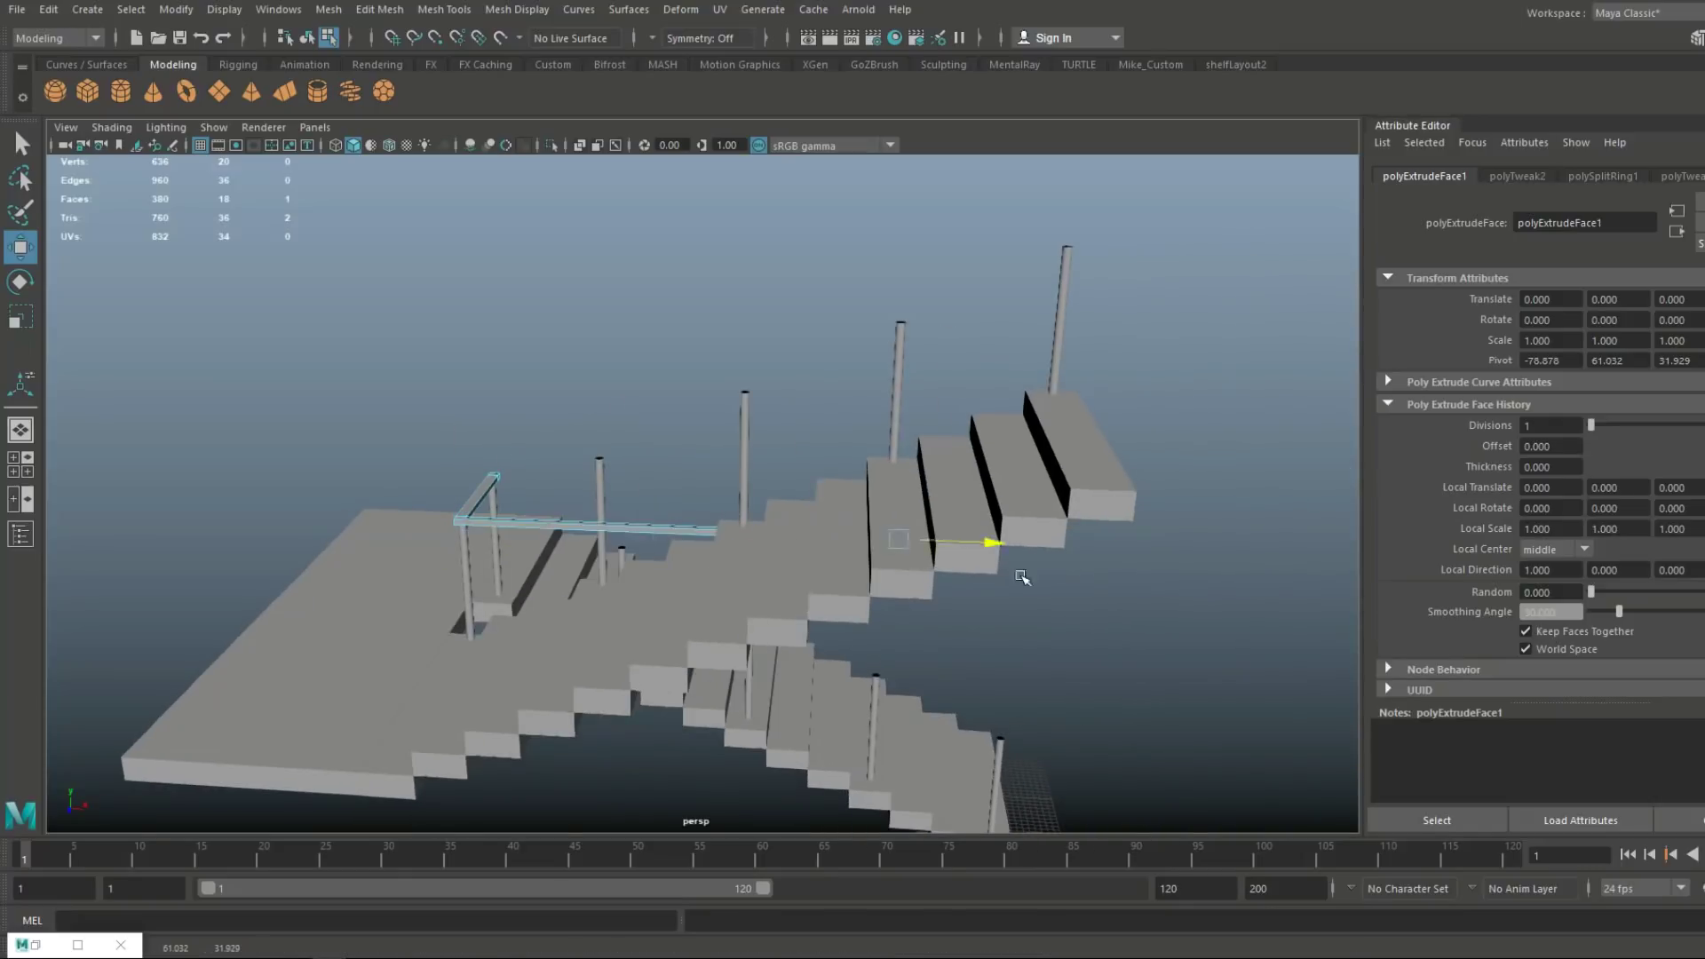
Move the extruded end up to the highest post's top so the handrail slopes parallel to the upper flight
key(space)
key(space)
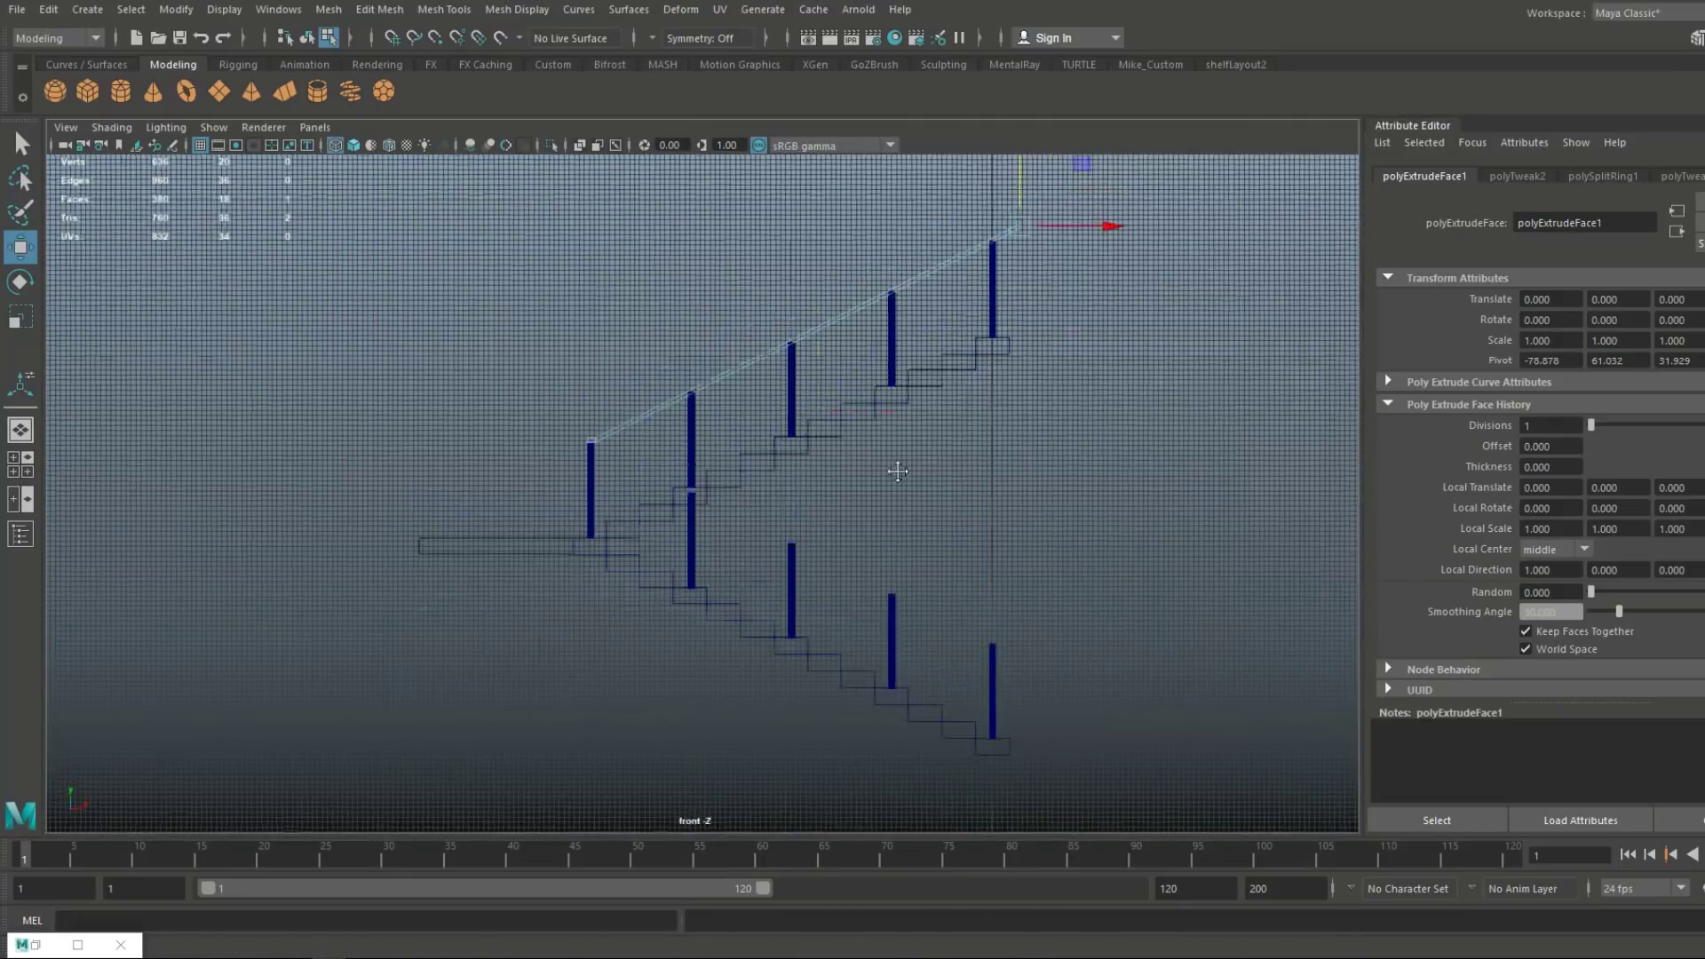
scroll(959, 568, up, 6)
drag(1030, 233, 879, 357)
scroll(852, 593, up, 2)
key(f)
scroll(761, 601, up, 7)
drag(704, 501, 716, 492)
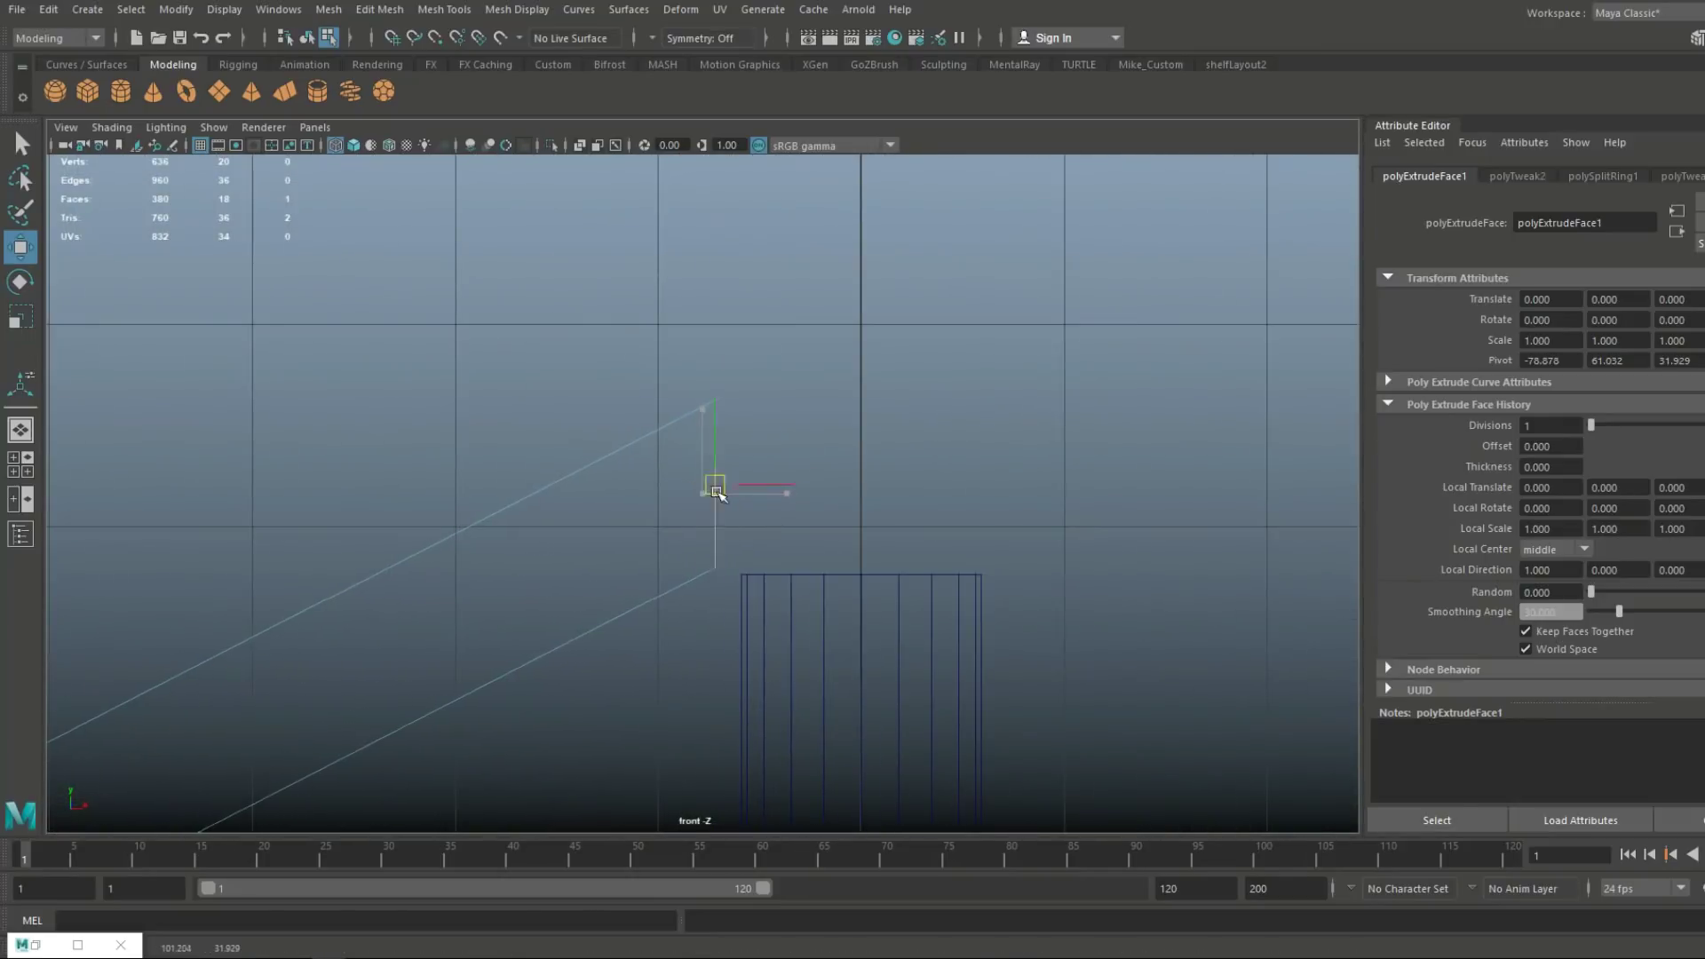
click(23, 470)
key(space)
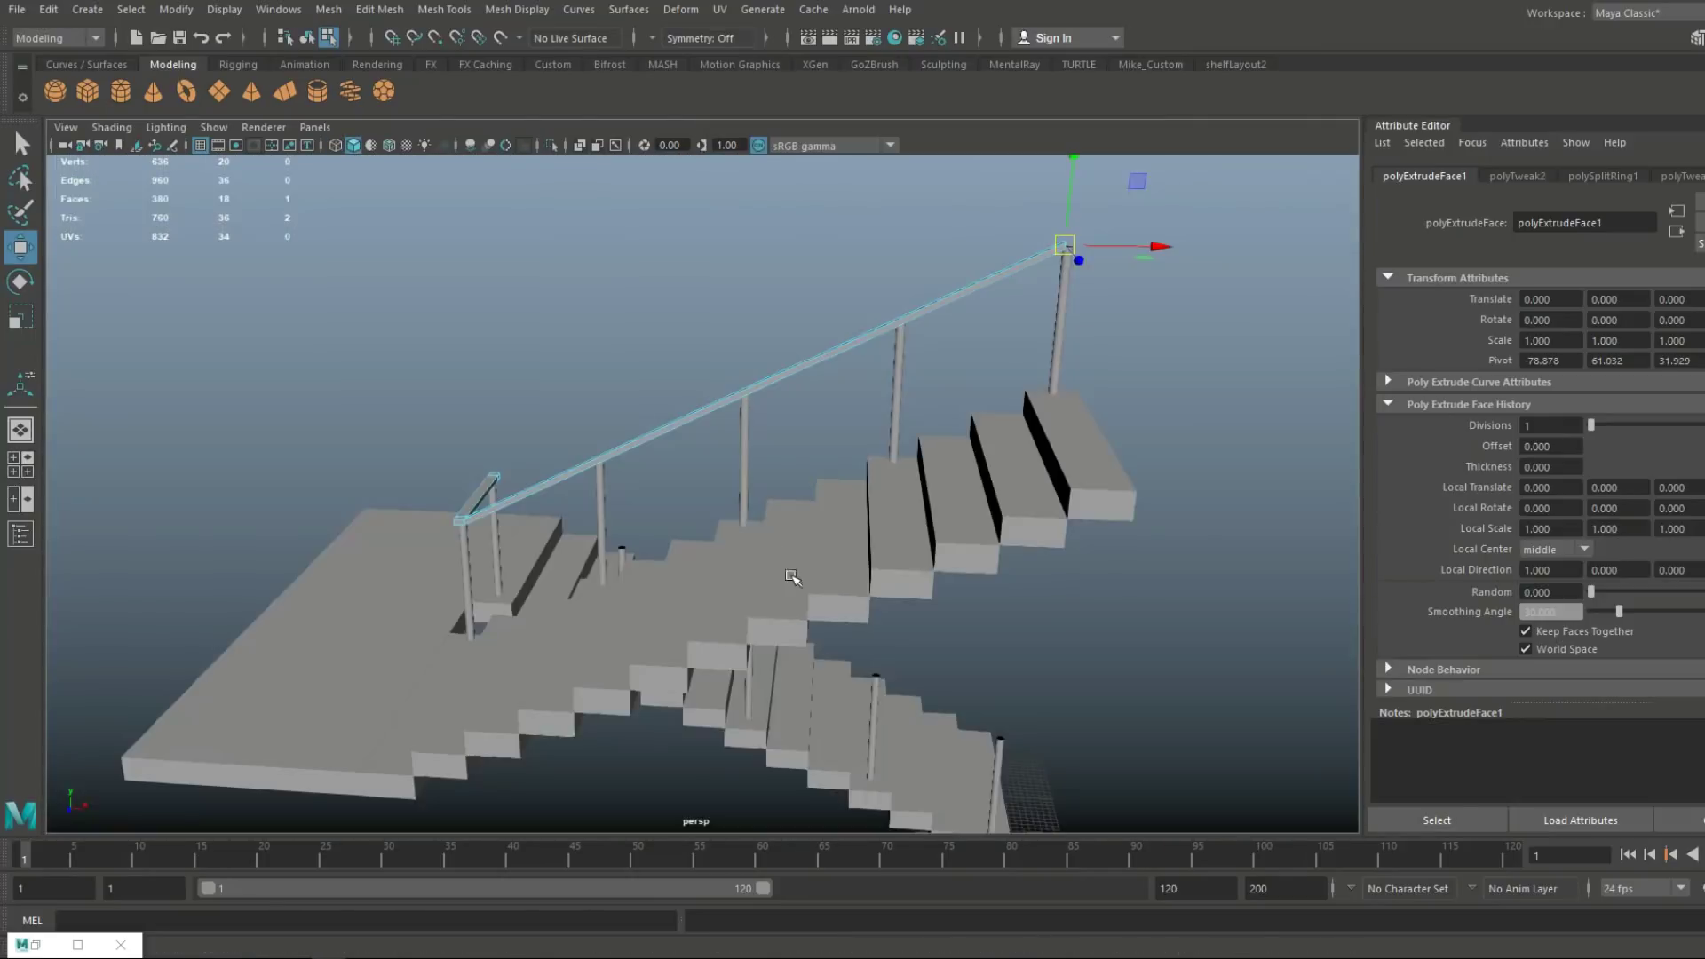
Extrude the handrail's upper end face again and pull it horizontally across the top of the highest post
alt+drag(796, 578, 739, 525)
scroll(639, 577, up, 4)
key(ctrl+e)
key(w)
drag(730, 463, 767, 484)
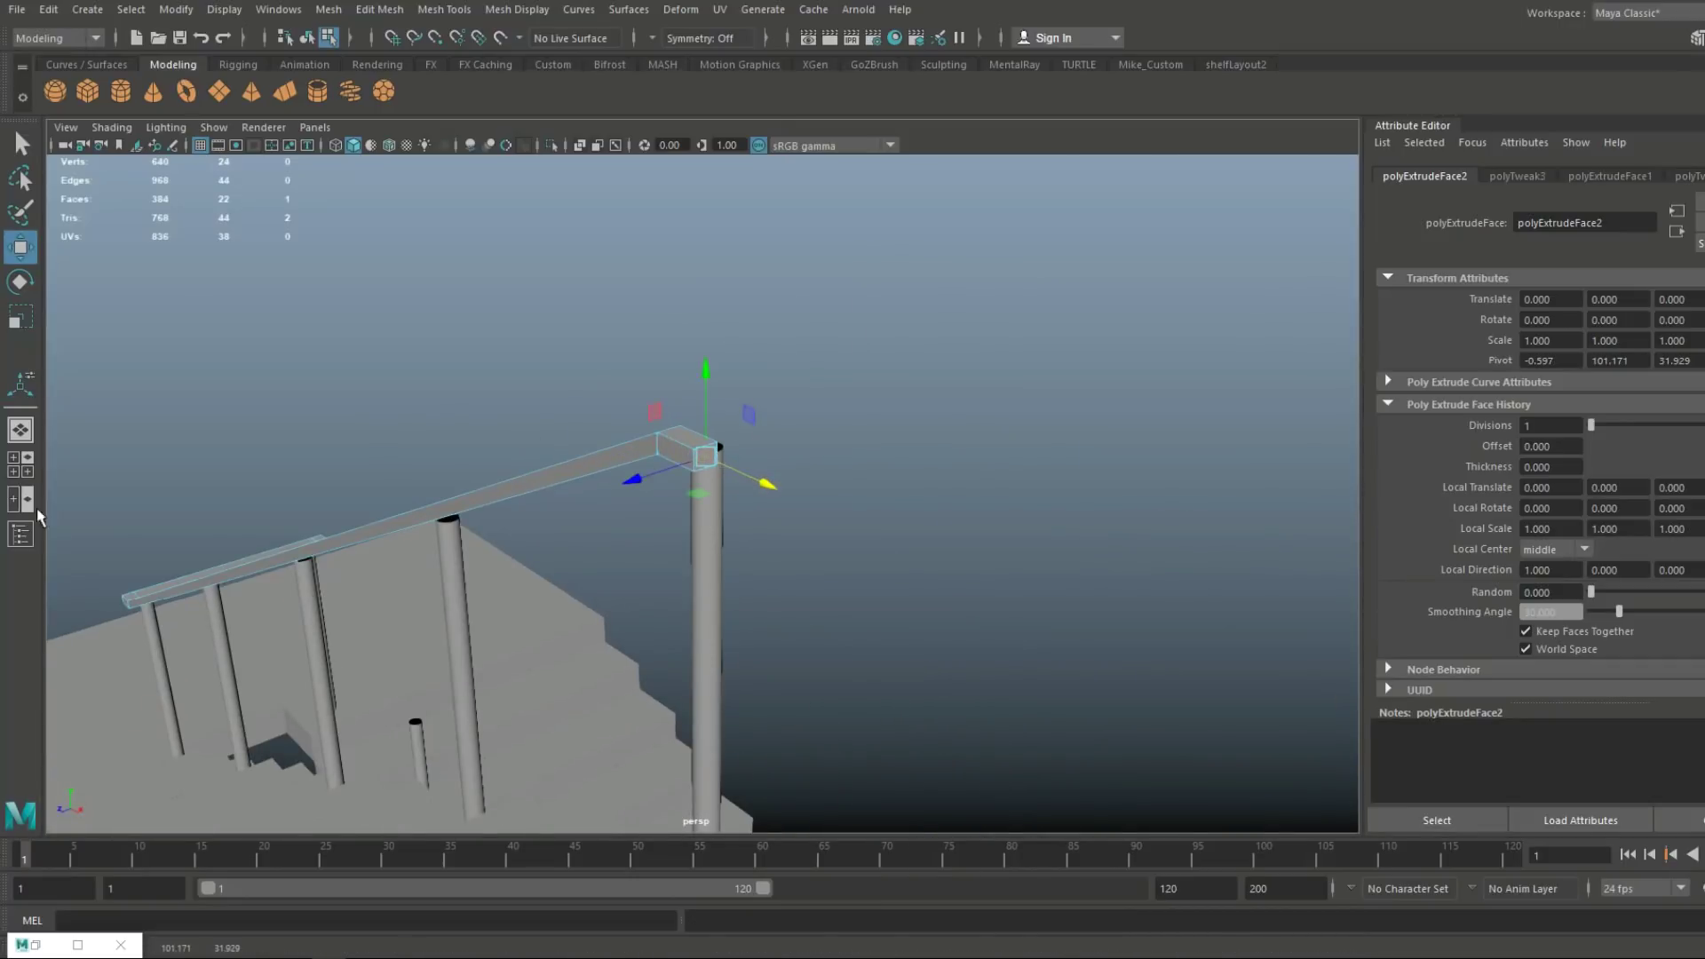
Select the upper handrail's vertices and move them in Z until the rail lines up with its row of posts
click(20, 464)
key(space)
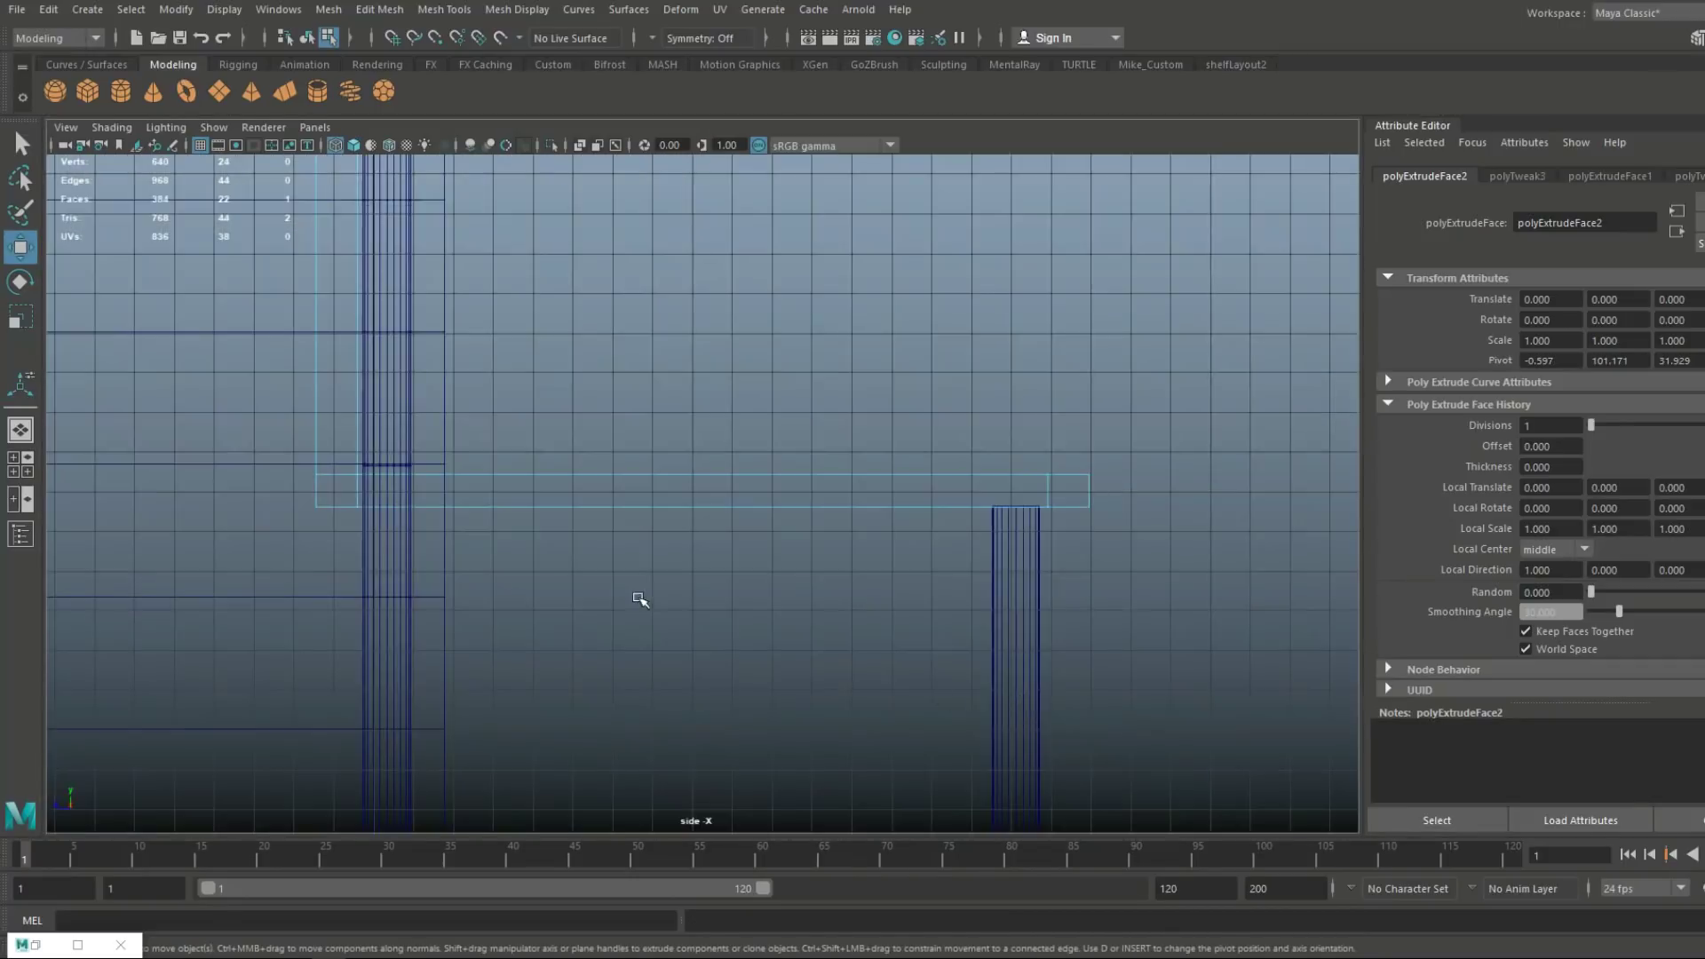
scroll(639, 600, down, 10)
alt+middle_drag(711, 578, 730, 589)
right_drag(677, 327, 613, 326)
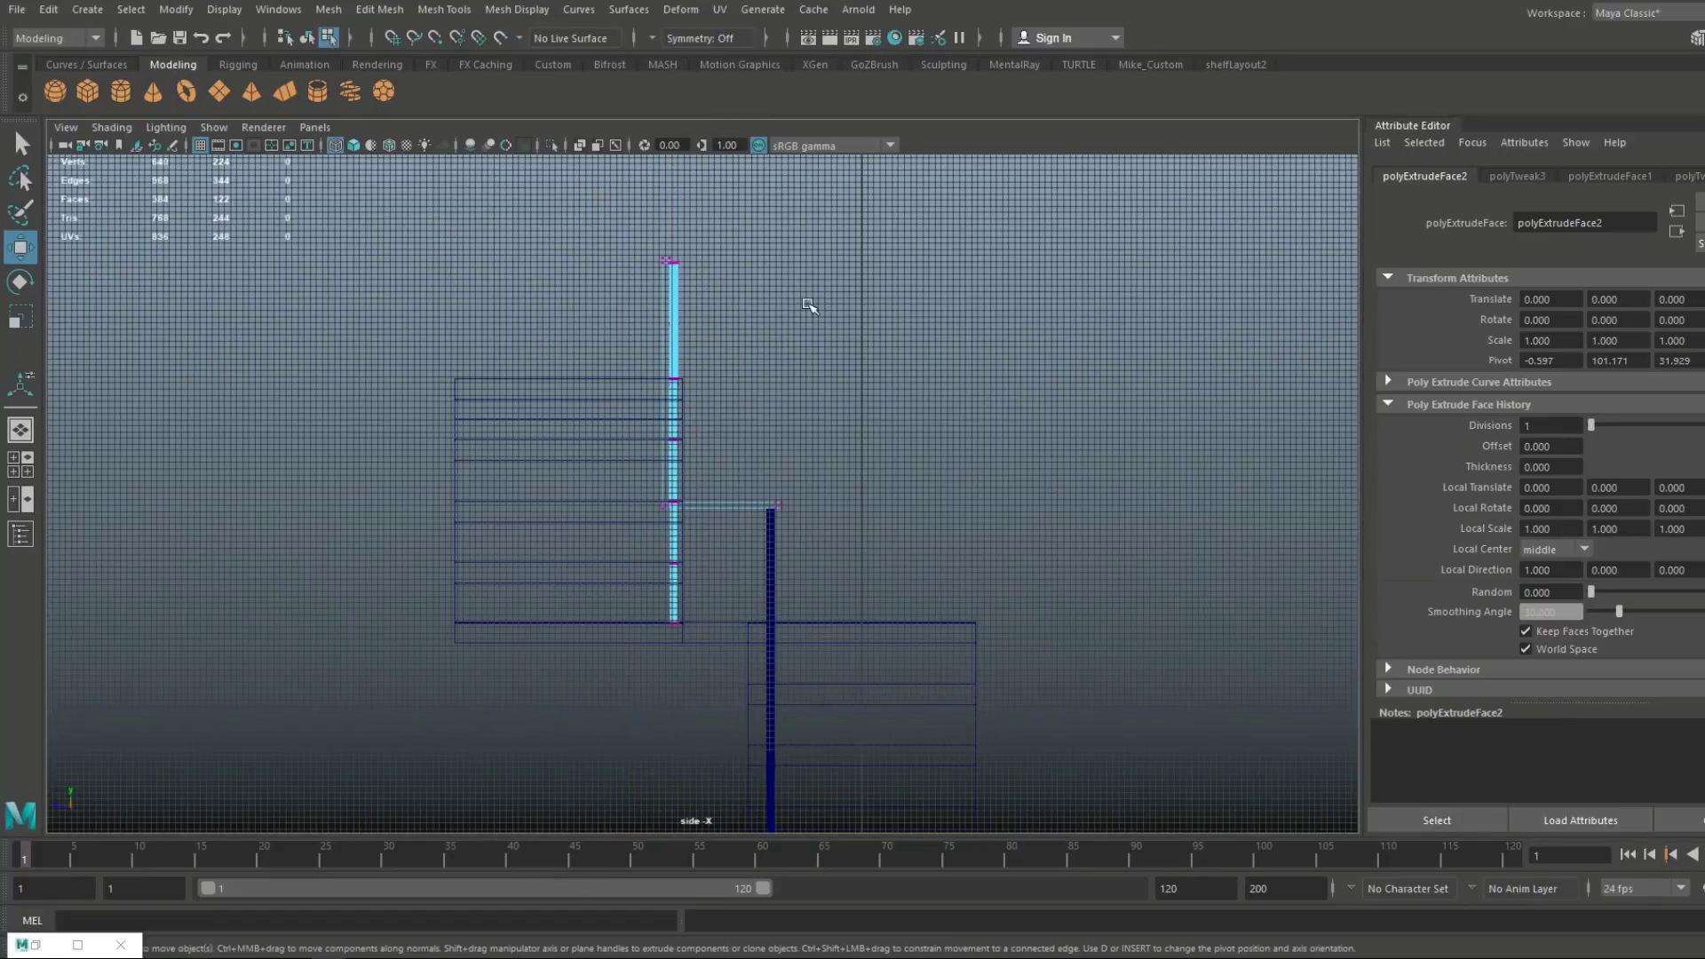
click(807, 303)
right_drag(735, 509, 684, 409)
drag(619, 217, 692, 606)
key(f)
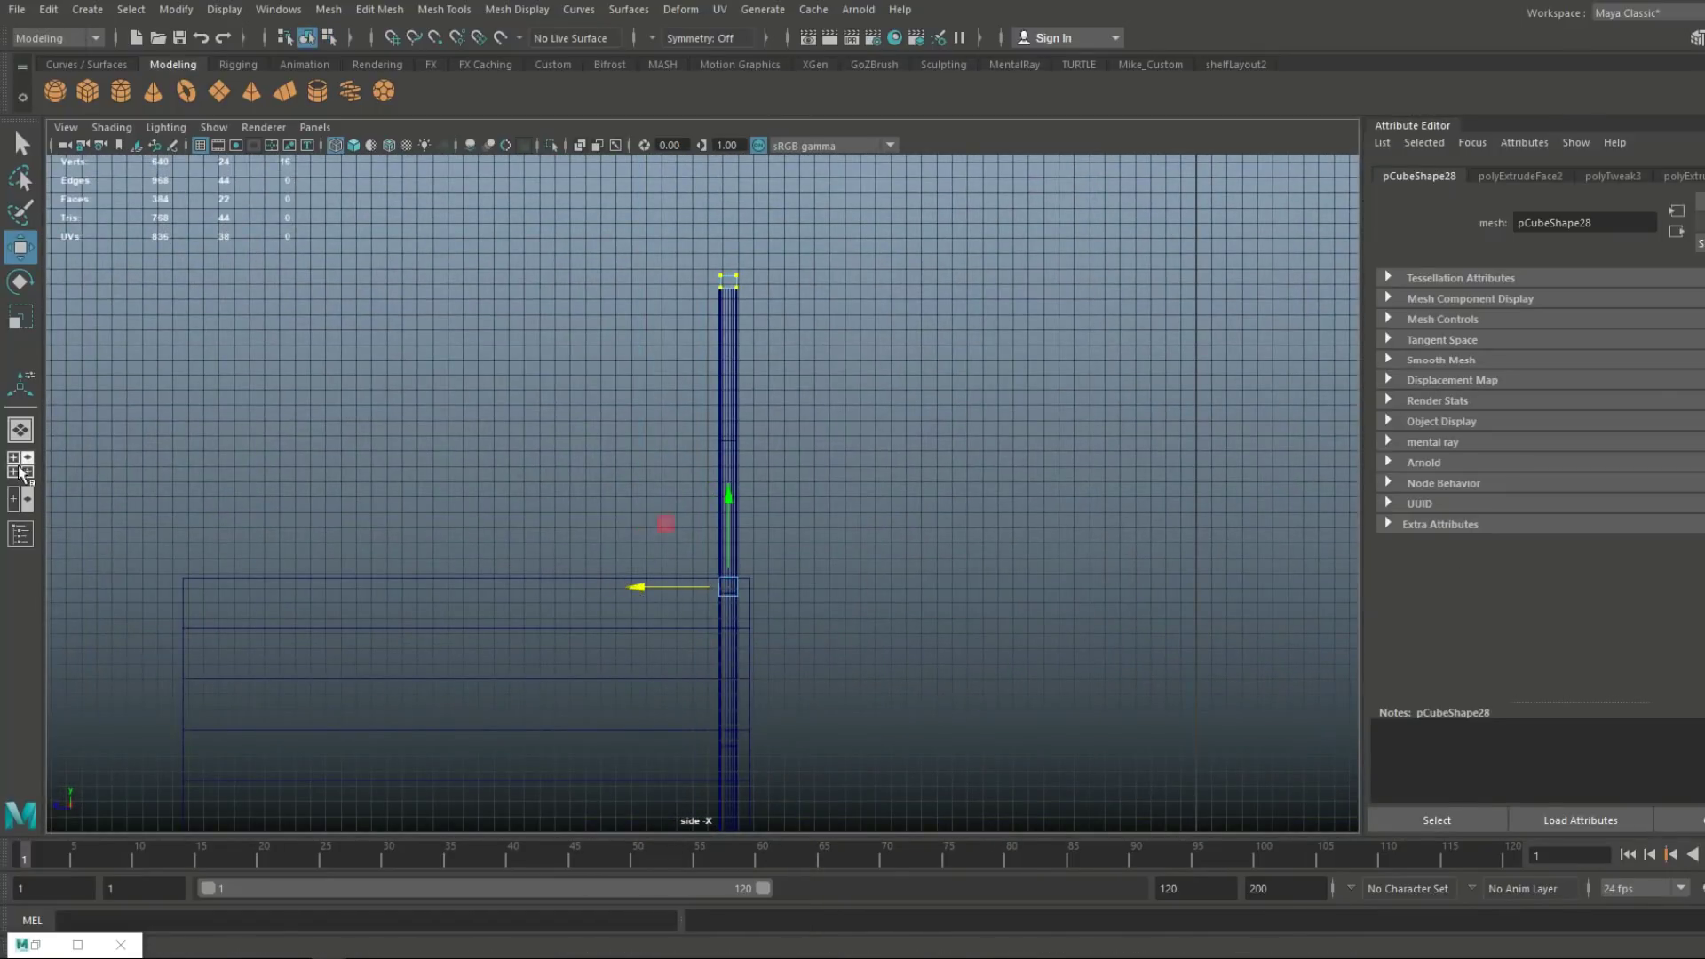
Extrude the connecting bar's side face at the lower-flight end and pull it out and down along the lower flight
click(20, 471)
alt+drag(1142, 350, 1107, 522)
scroll(941, 399, up, 3)
right_drag(747, 352, 746, 395)
click(748, 310)
scroll(951, 430, down, 10)
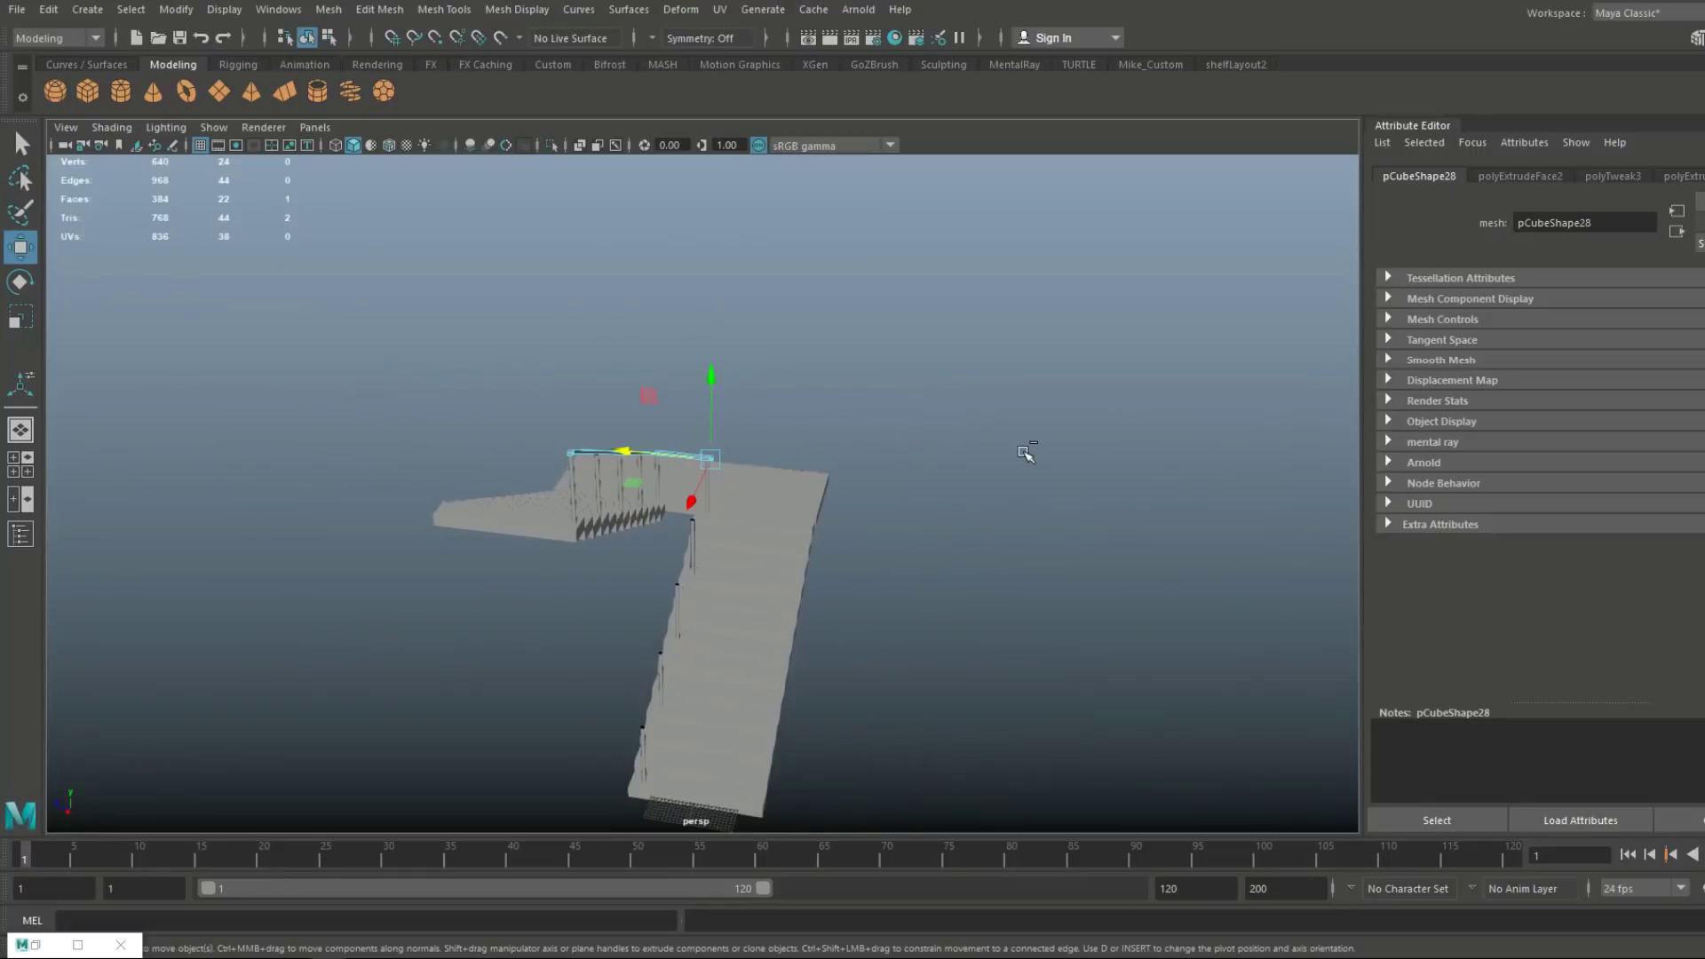
key(ctrl+e)
key(w)
alt+drag(1028, 449, 799, 475)
drag(677, 489, 411, 567)
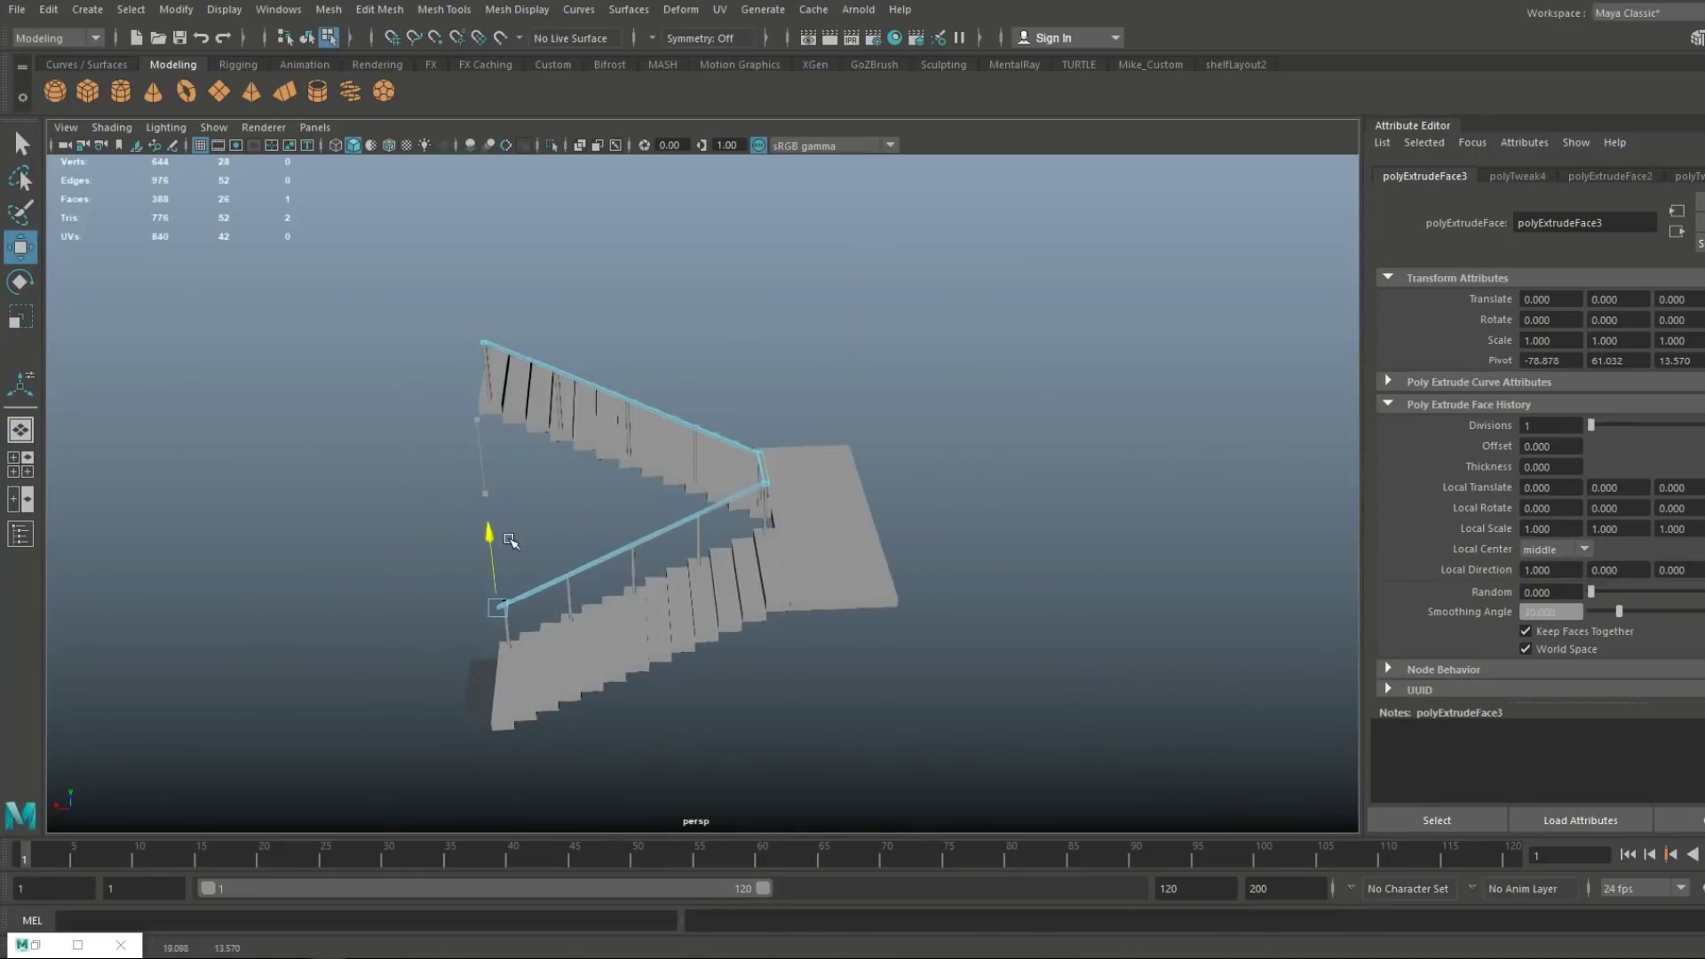
Position the extruded end at the near edge of the lowest post's top so the lower handrail follows the slope
key(space)
key(space)
key(f)
alt+middle_drag(650, 741, 918, 768)
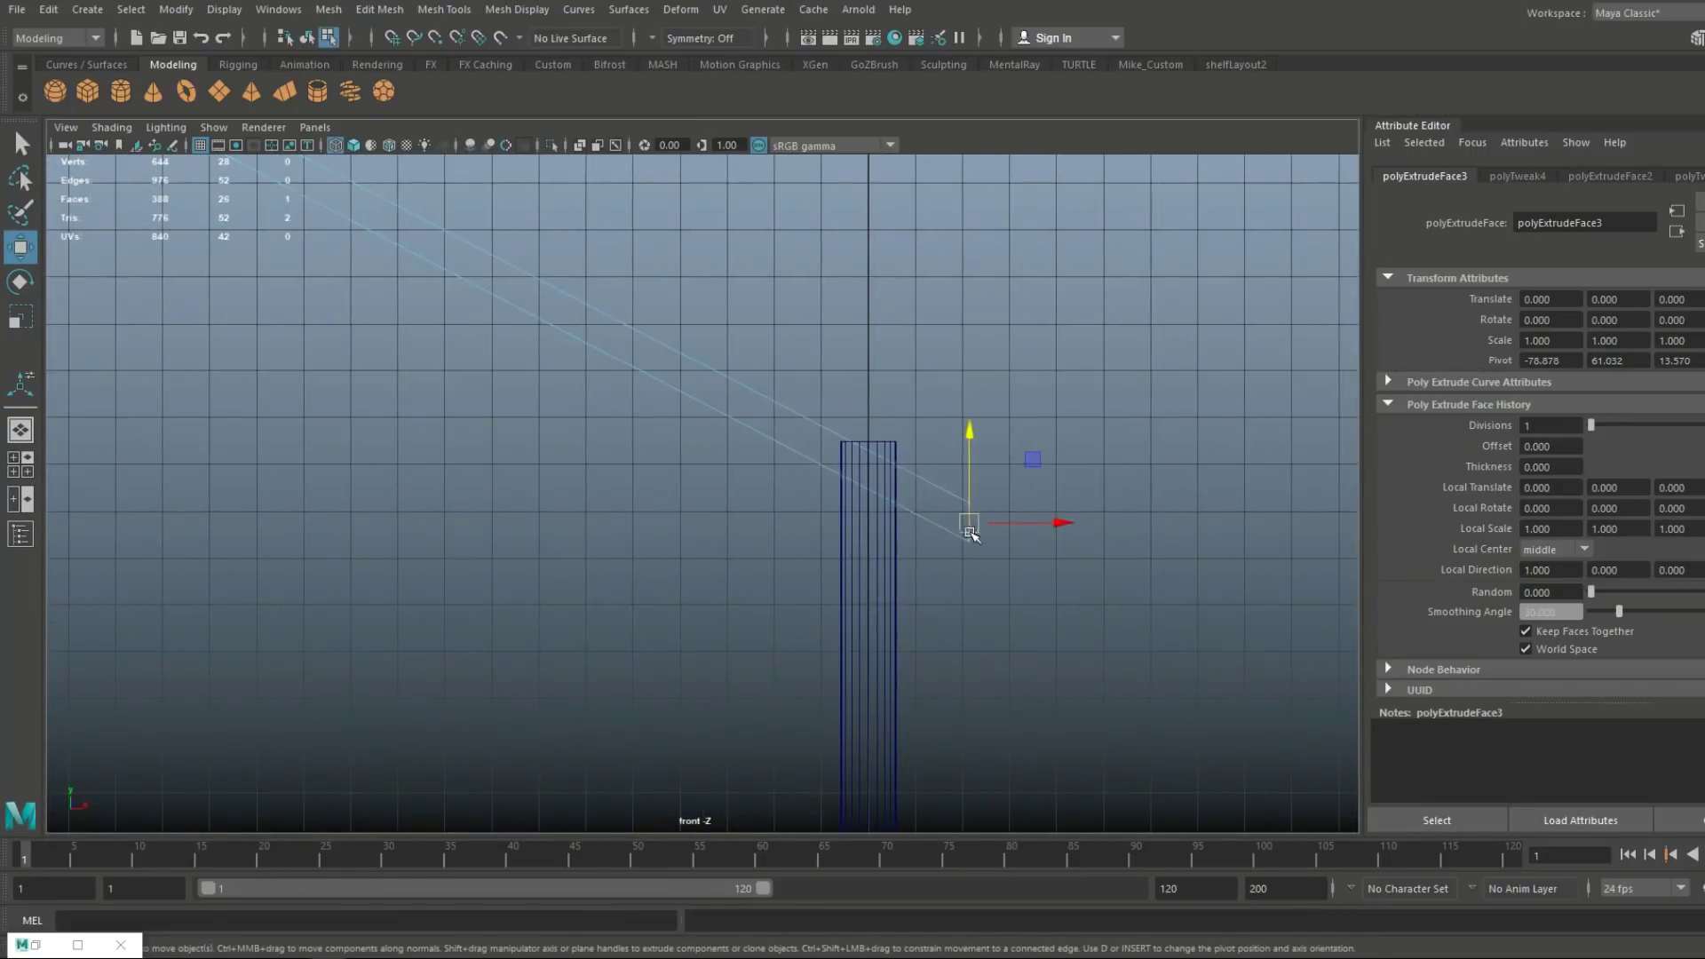
key(space)
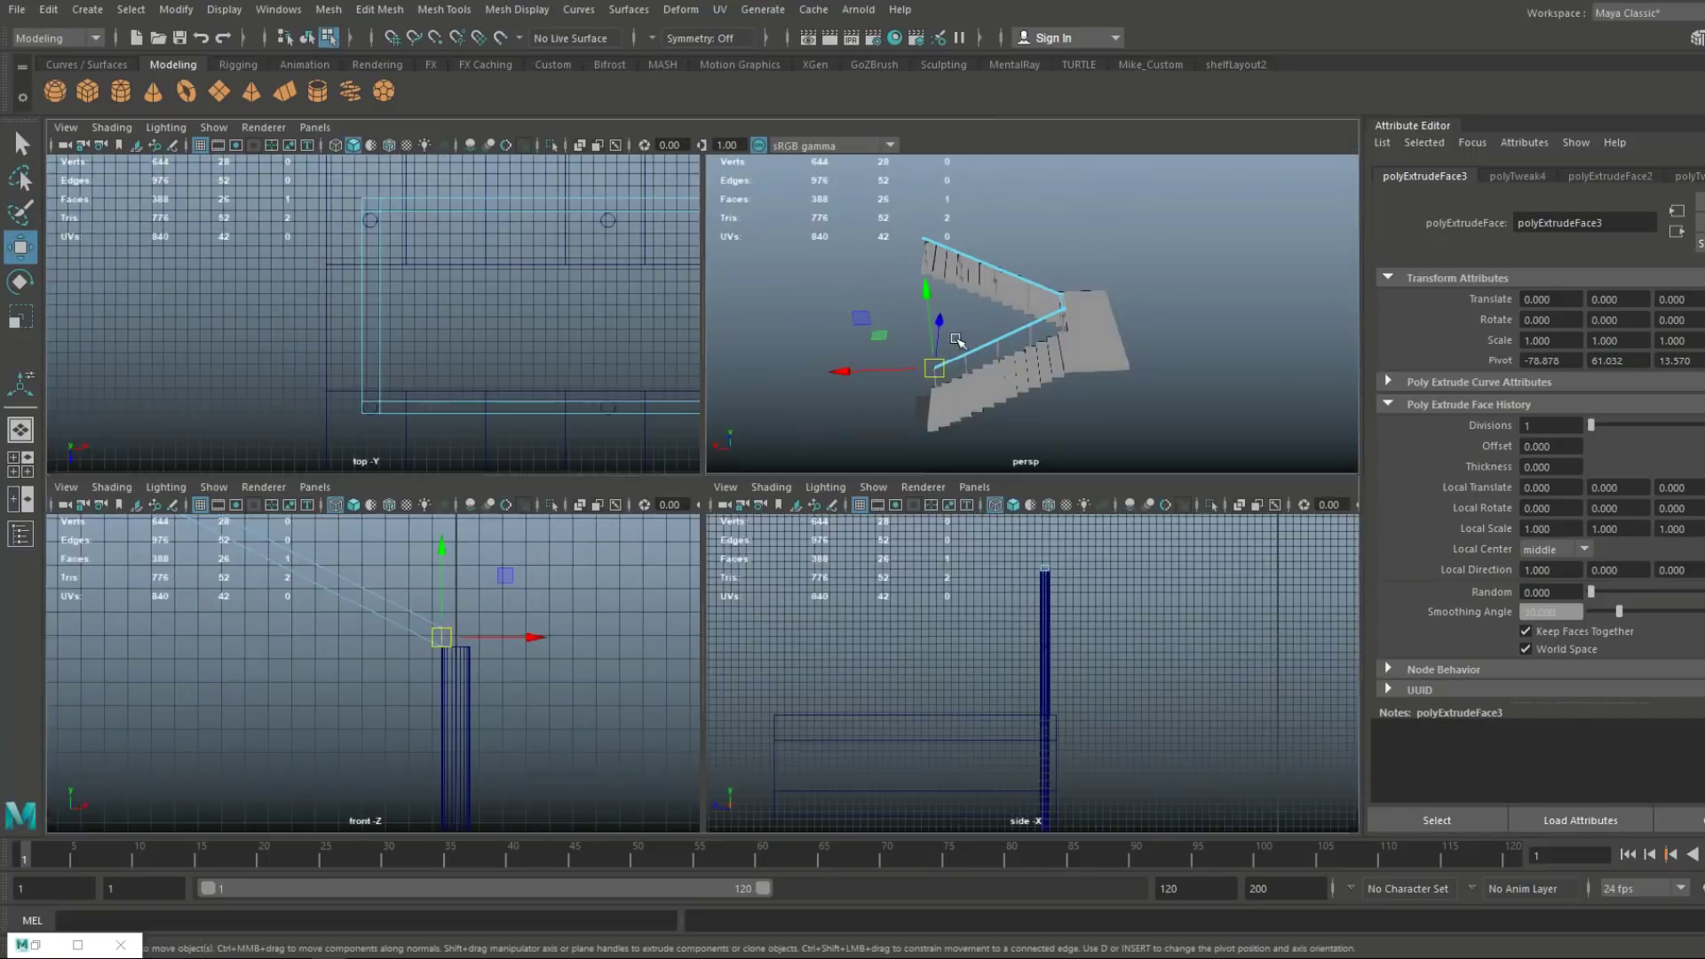
Extrude the lower handrail's end face and pull it horizontally across the top of the lowest post
key(space)
key(ctrl+e)
key(w)
alt+drag(603, 550, 834, 626)
drag(797, 497, 1068, 499)
click(28, 471)
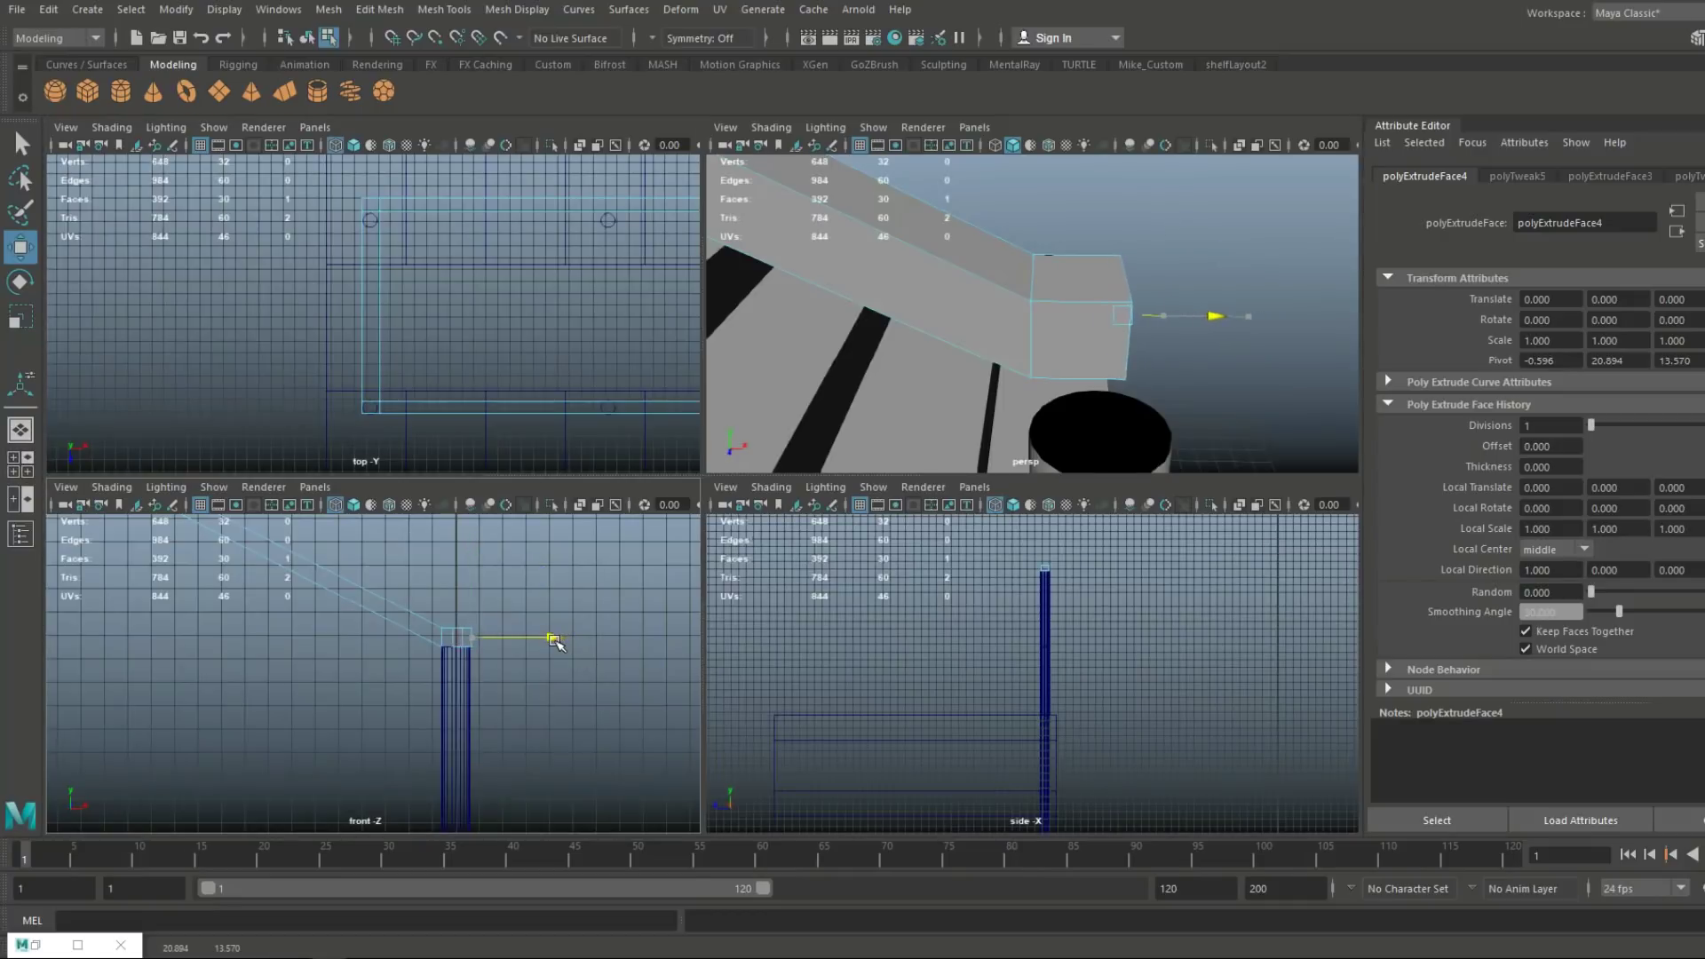
Select the lower handrail's vertices and move them in Z until the rail is centred over its row of posts
key(space)
scroll(780, 427, up, 3)
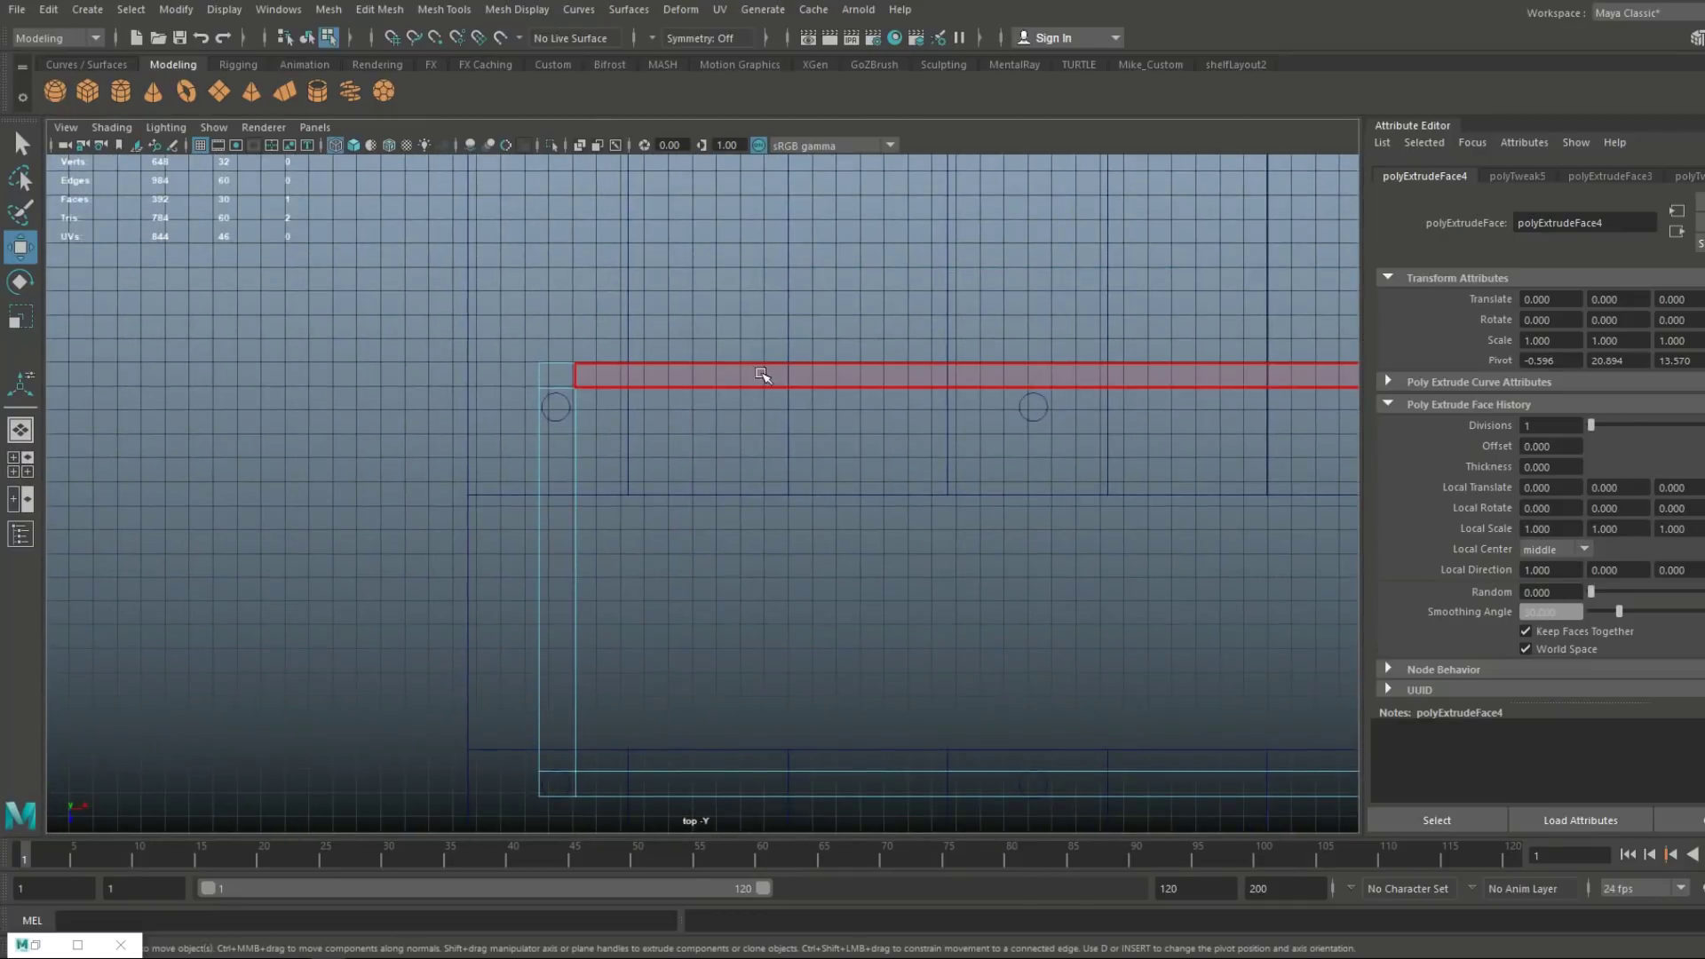
right_drag(762, 385, 696, 388)
scroll(790, 463, down, 3)
drag(467, 370, 1655, 470)
alt+middle_drag(1119, 521, 319, 541)
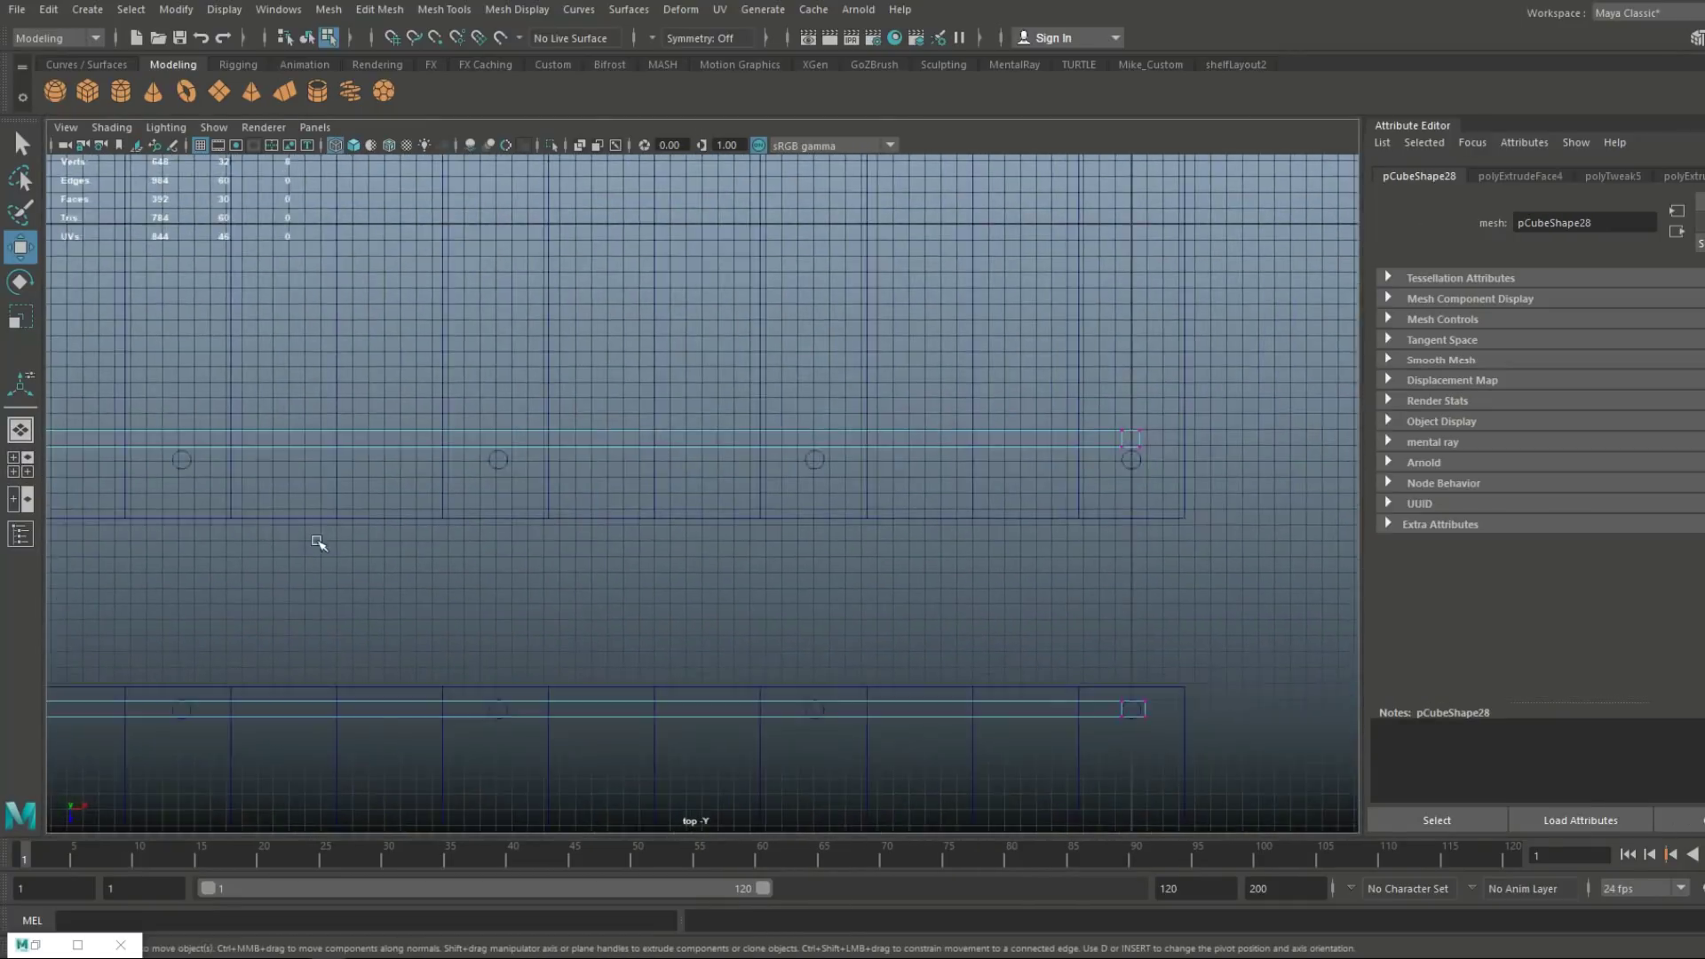
scroll(320, 541, down, 4)
click(1078, 505)
drag(590, 549, 590, 559)
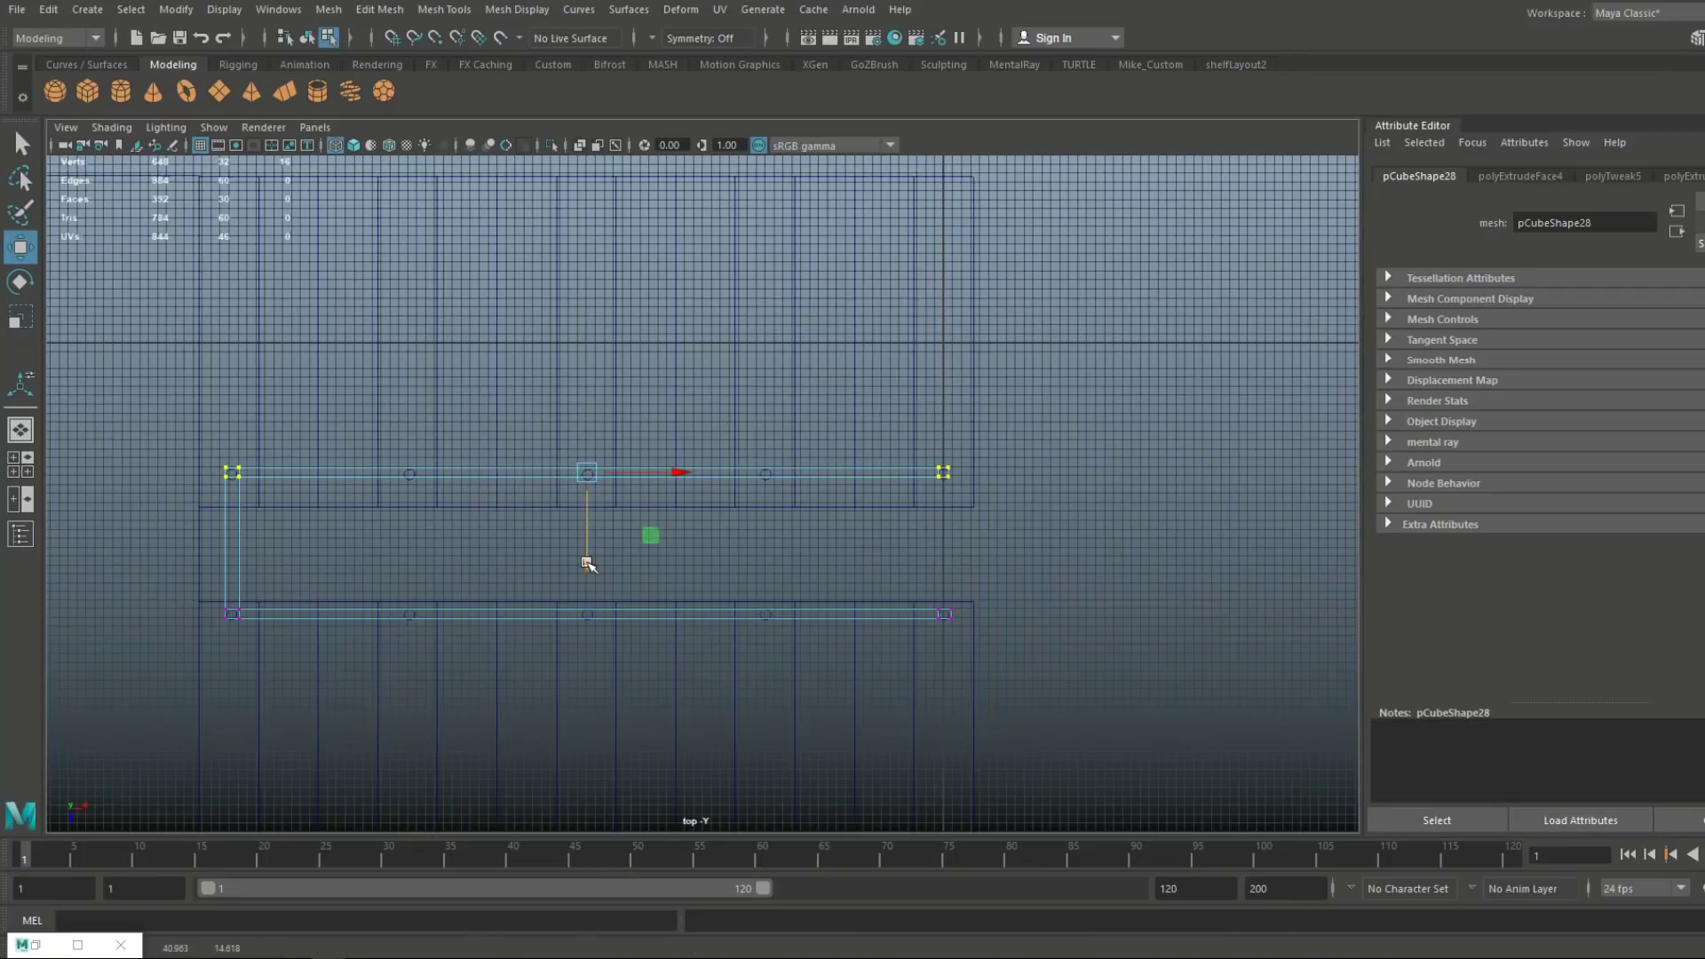
key(f)
alt+middle_drag(597, 589, 985, 502)
drag(1091, 498, 878, 534)
Deselect the handrail and examine its alignment with the posts of both flights in several views
click(19, 464)
click(1126, 345)
key(space)
scroll(1122, 485, down, 3)
scroll(879, 532, down, 5)
key(space)
key(space)
click(21, 463)
key(space)
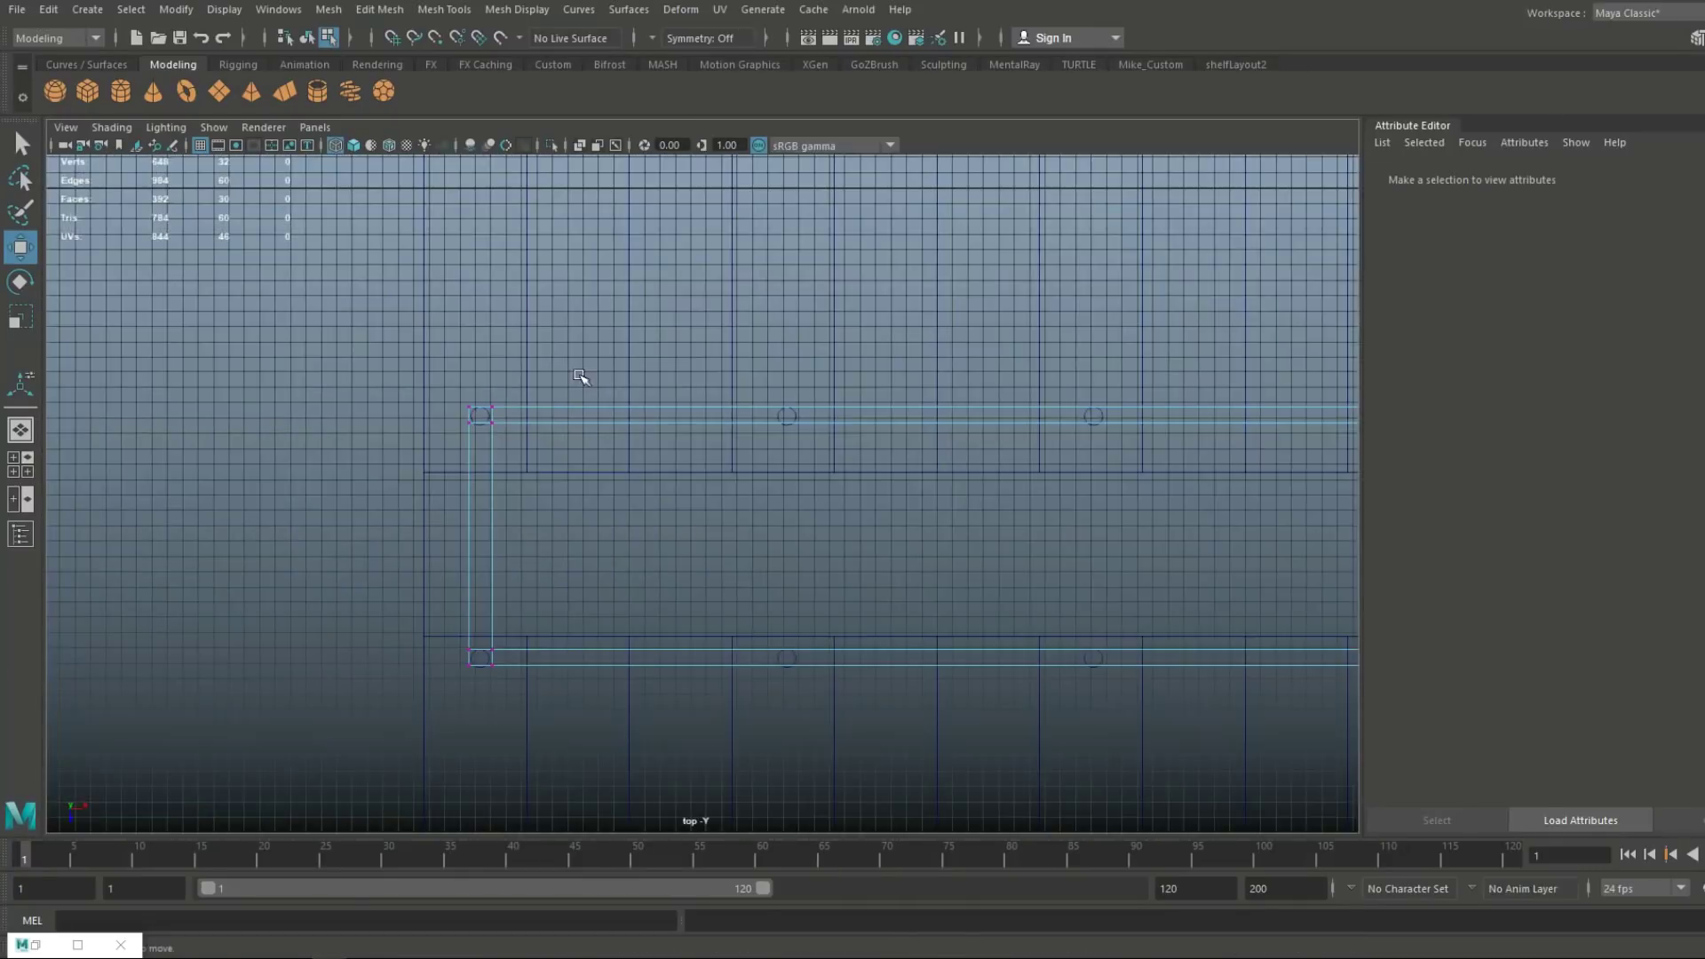
Widen both handrail runs to cover their rows of posts by moving their long-edge vertices in Z in top view
alt+middle_drag(869, 421, 731, 415)
right_drag(418, 405, 333, 400)
scroll(294, 399, down, 2)
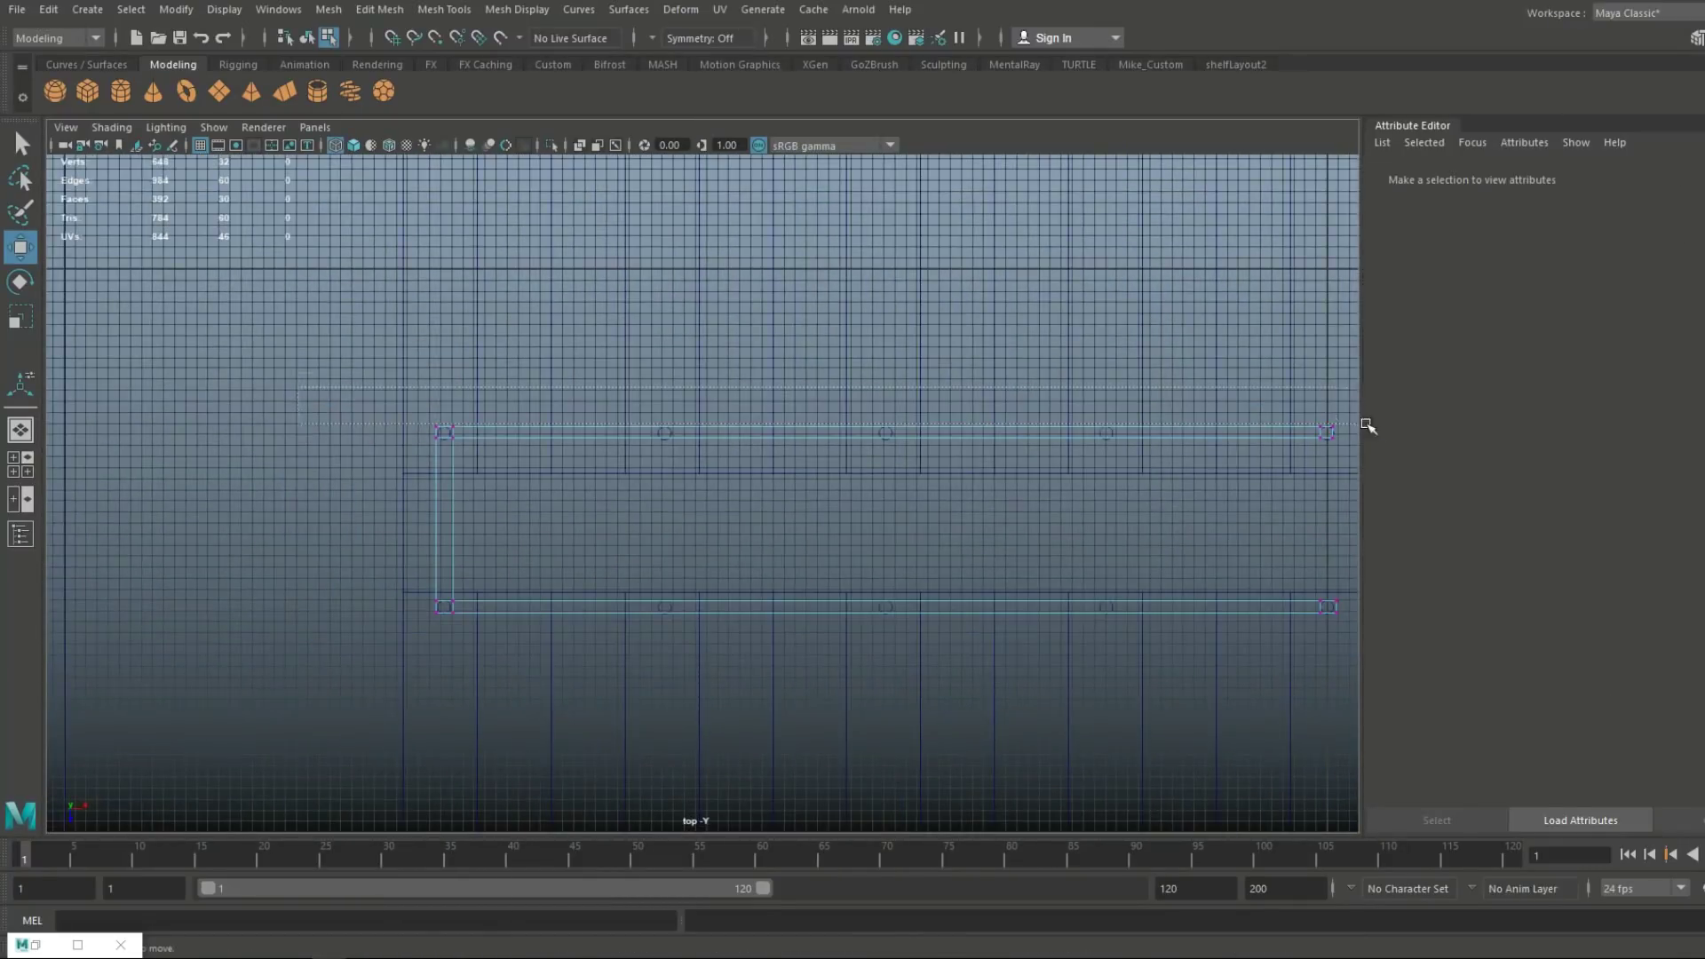
drag(1367, 426, 1368, 426)
drag(888, 522, 890, 533)
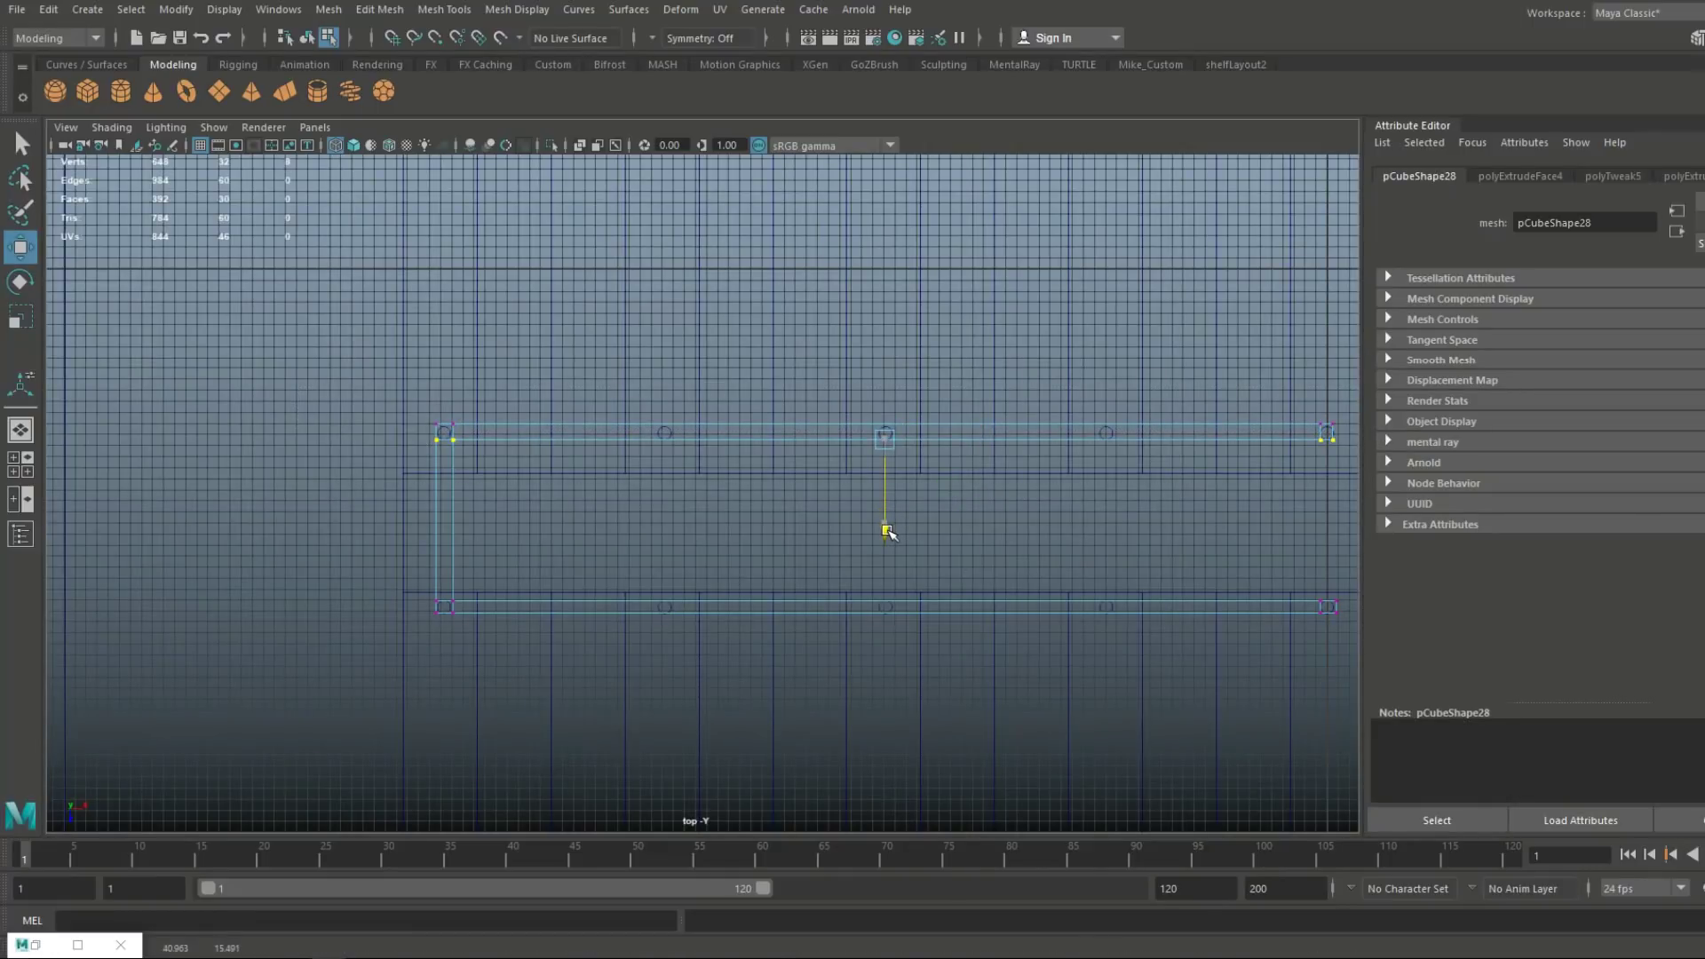
alt+middle_drag(888, 532, 677, 407)
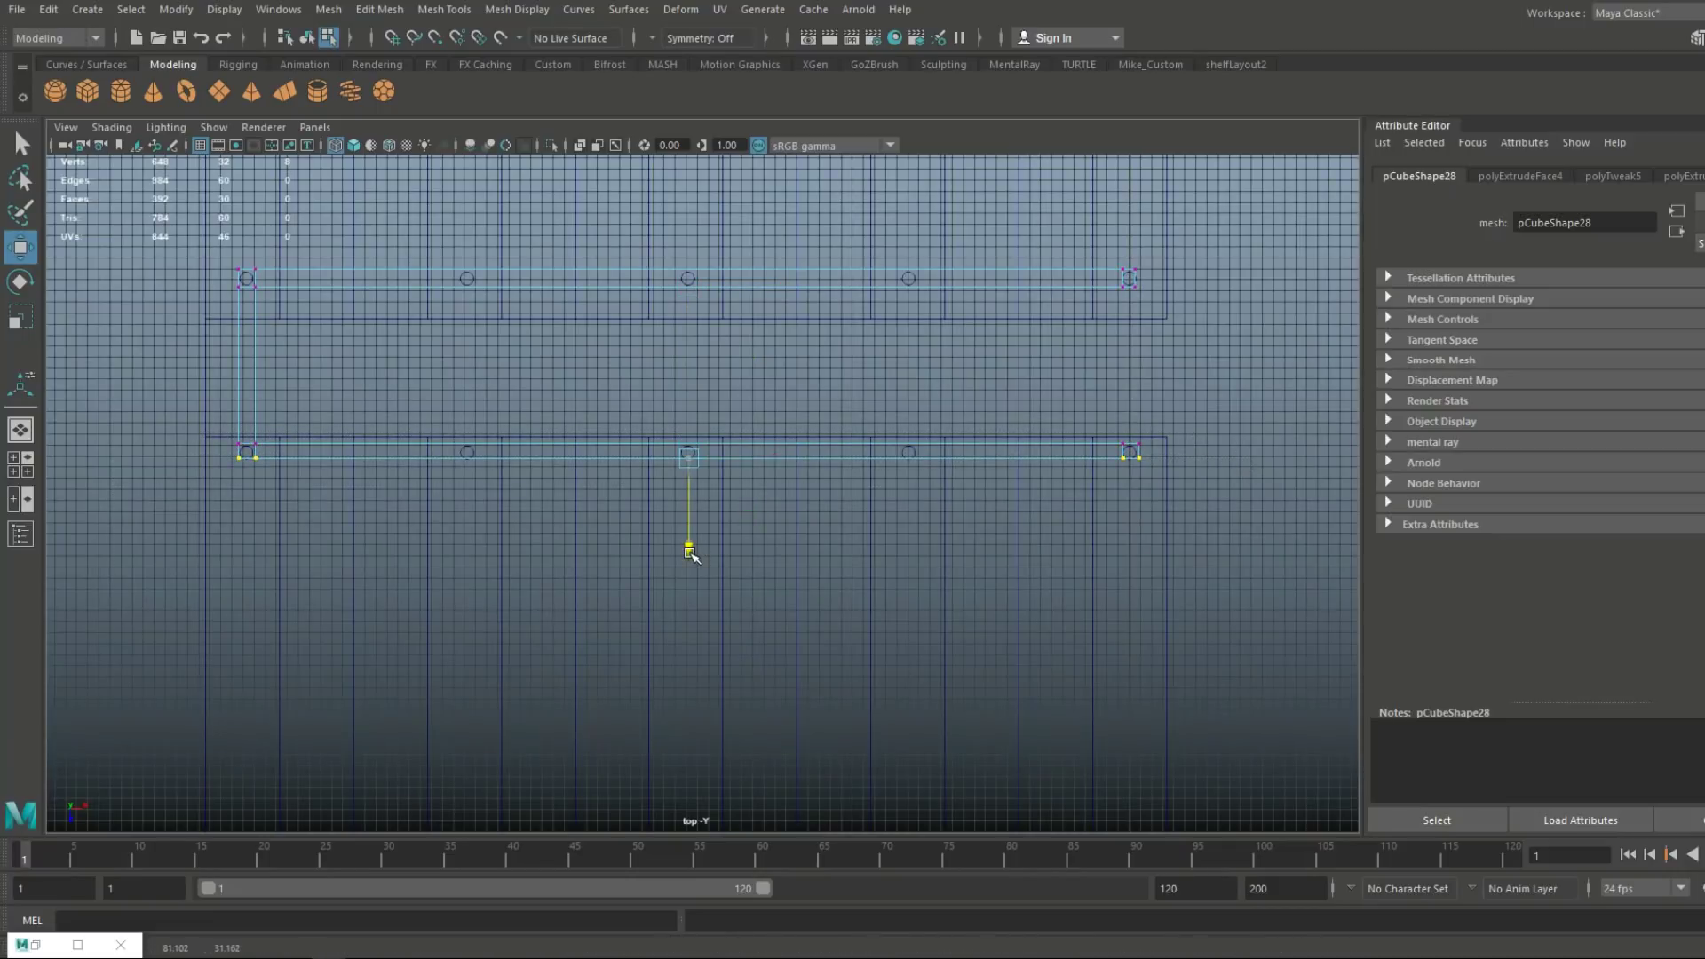
Combine all the stair, landing, post and handrail pieces into a single mesh and bake its pivot
click(27, 502)
alt+drag(1088, 373, 657, 569)
click(568, 563)
scroll(569, 564, down, 4)
right_drag(875, 413, 968, 384)
scroll(987, 604, down, 5)
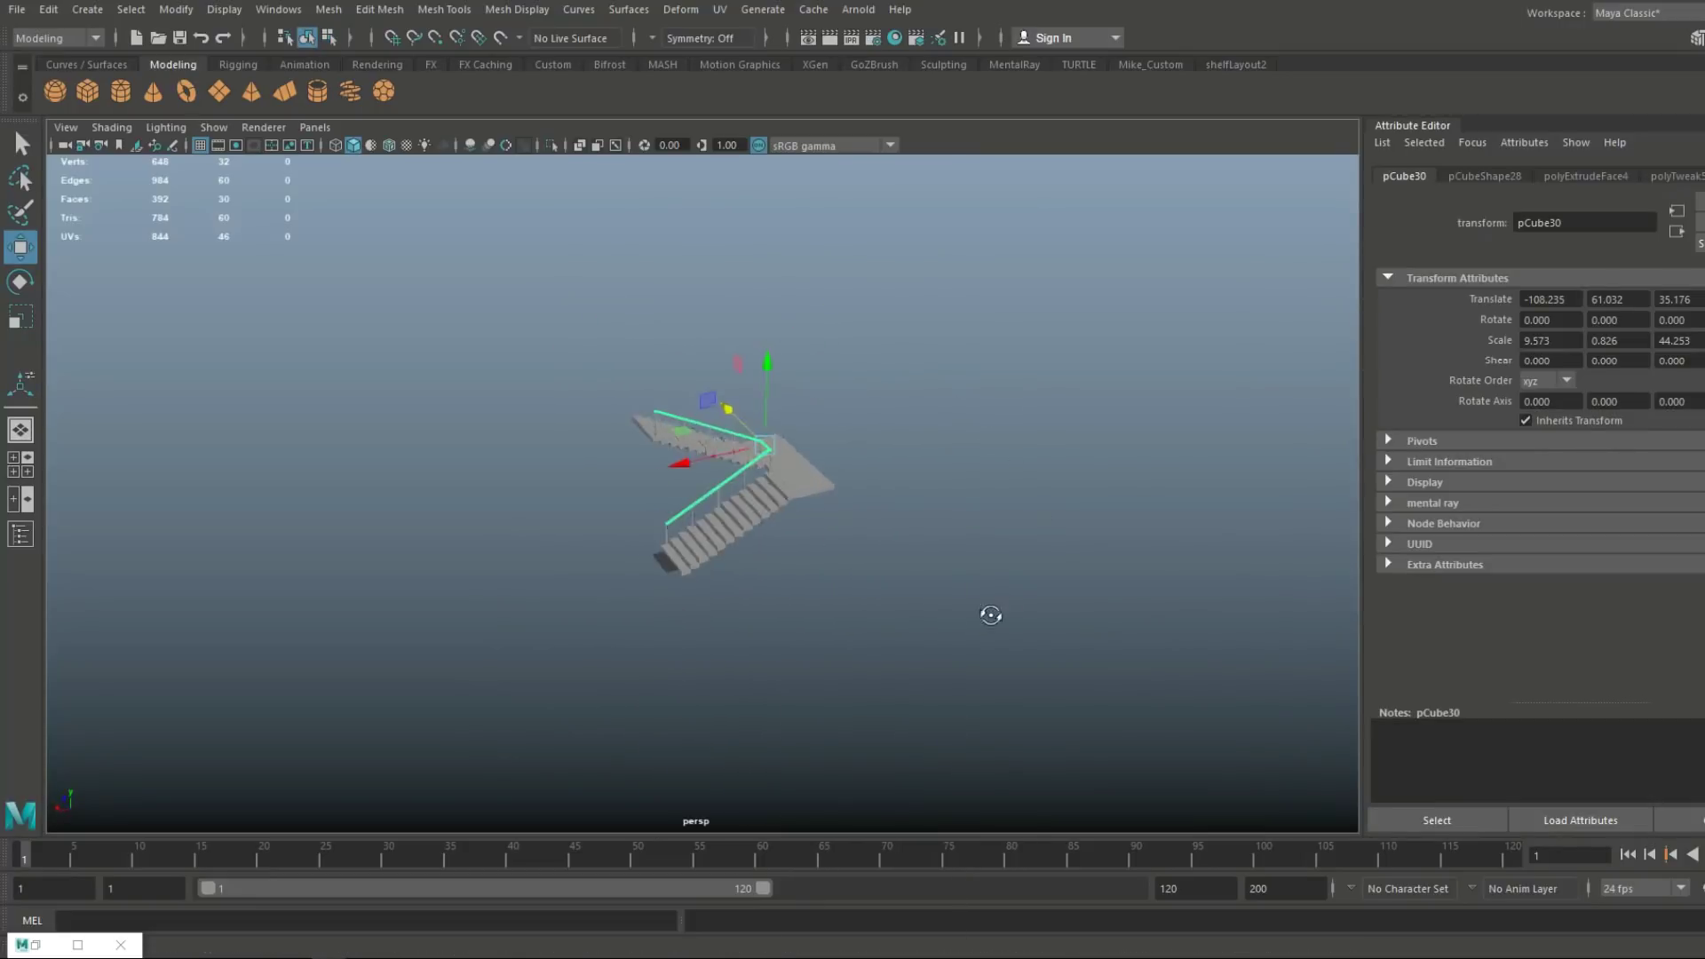
drag(505, 328, 900, 734)
click(328, 9)
click(392, 77)
click(175, 9)
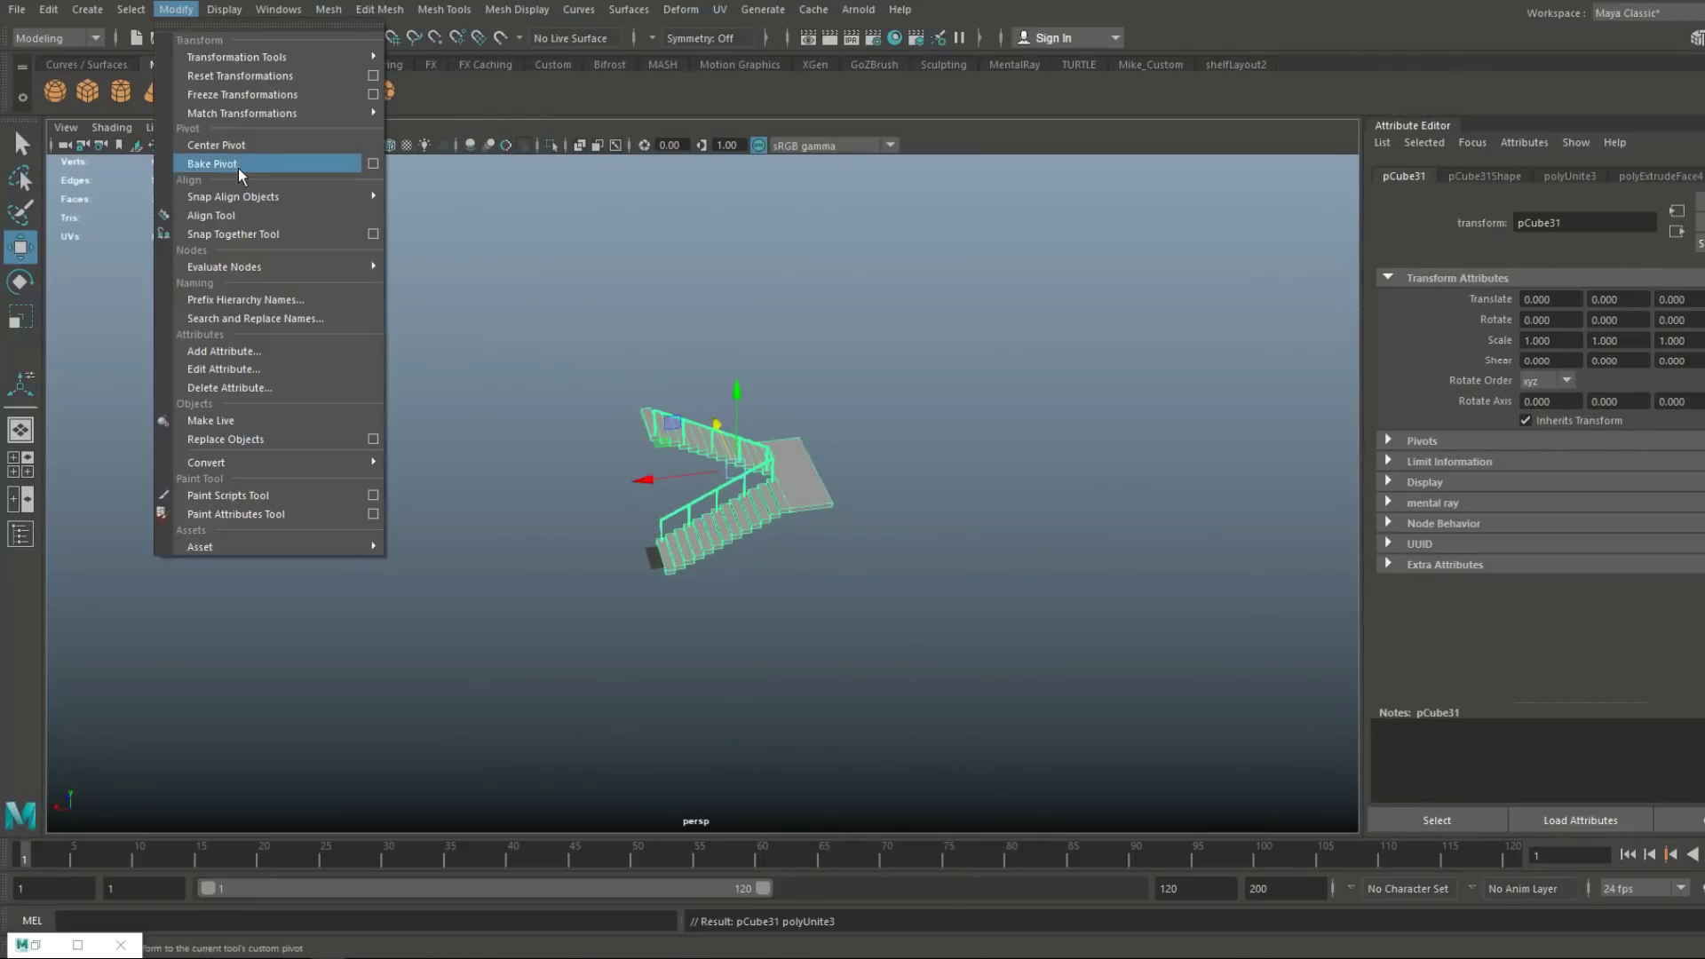
click(238, 167)
Duplicate the combined staircase mesh and separate the copy into its individual pieces
key(ctrl+d)
scroll(913, 636, up, 5)
alt+drag(781, 594, 841, 662)
scroll(856, 628, down, 3)
scroll(861, 556, up, 4)
click(329, 9)
click(391, 94)
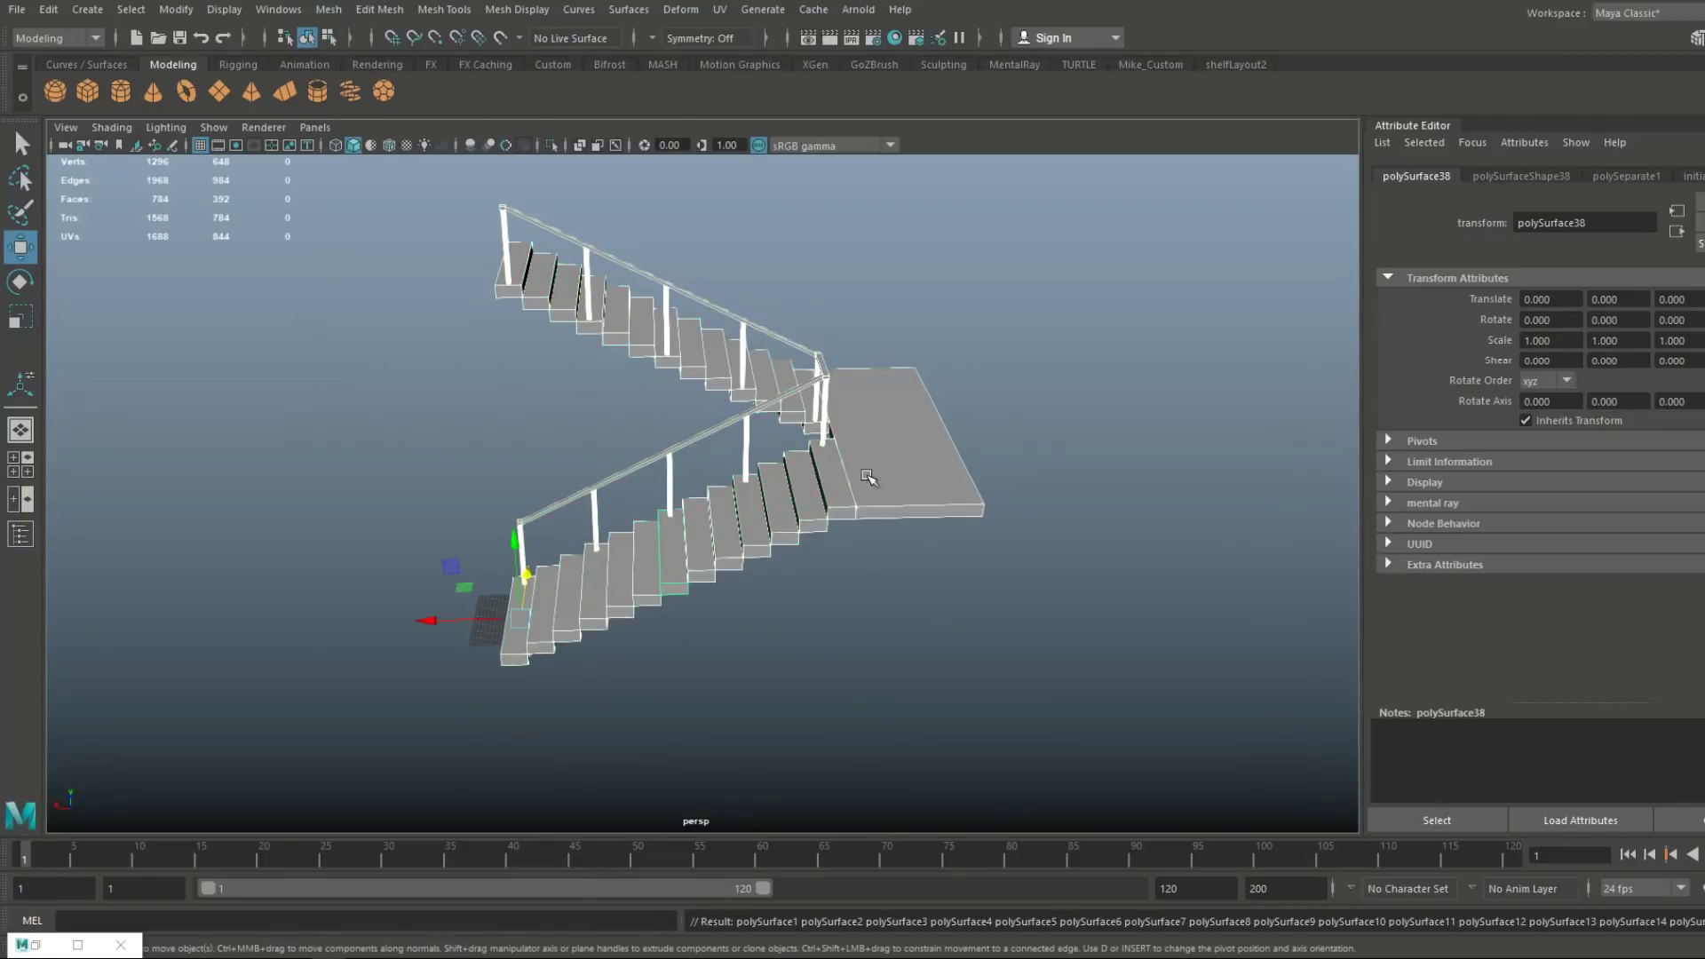
Duplicate the landing slab, center its pivot, and move the copy across in X and up towards the upper flight's free end
click(913, 457)
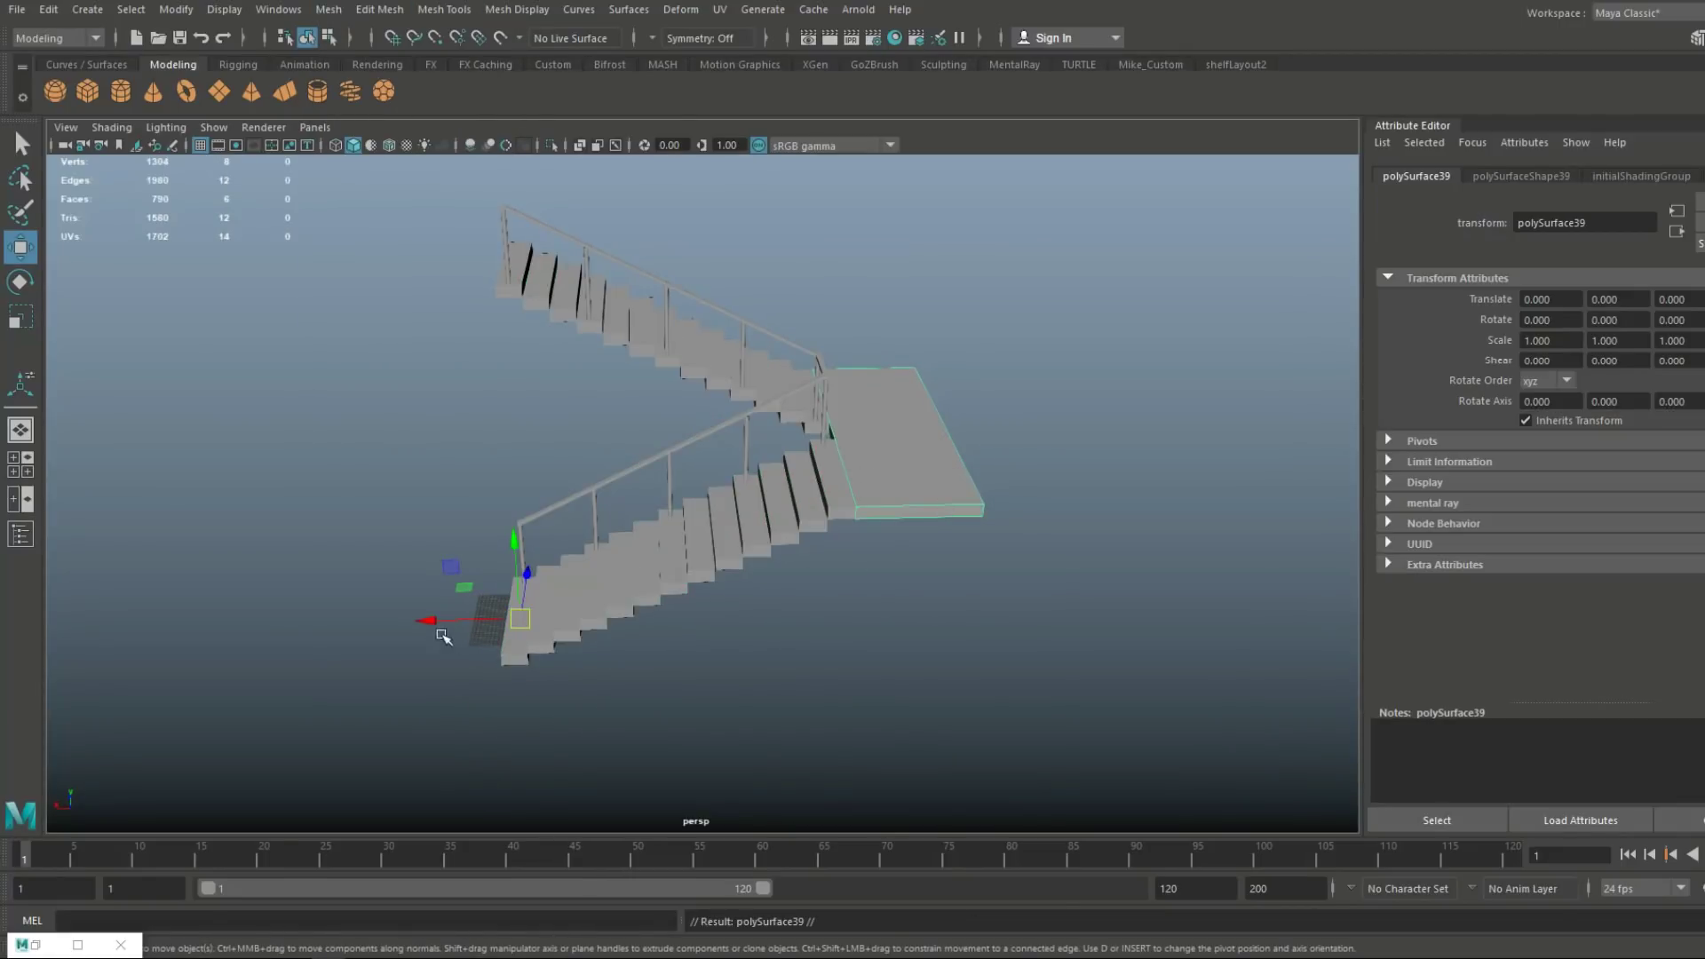
drag(442, 636, 64, 575)
click(175, 16)
click(211, 149)
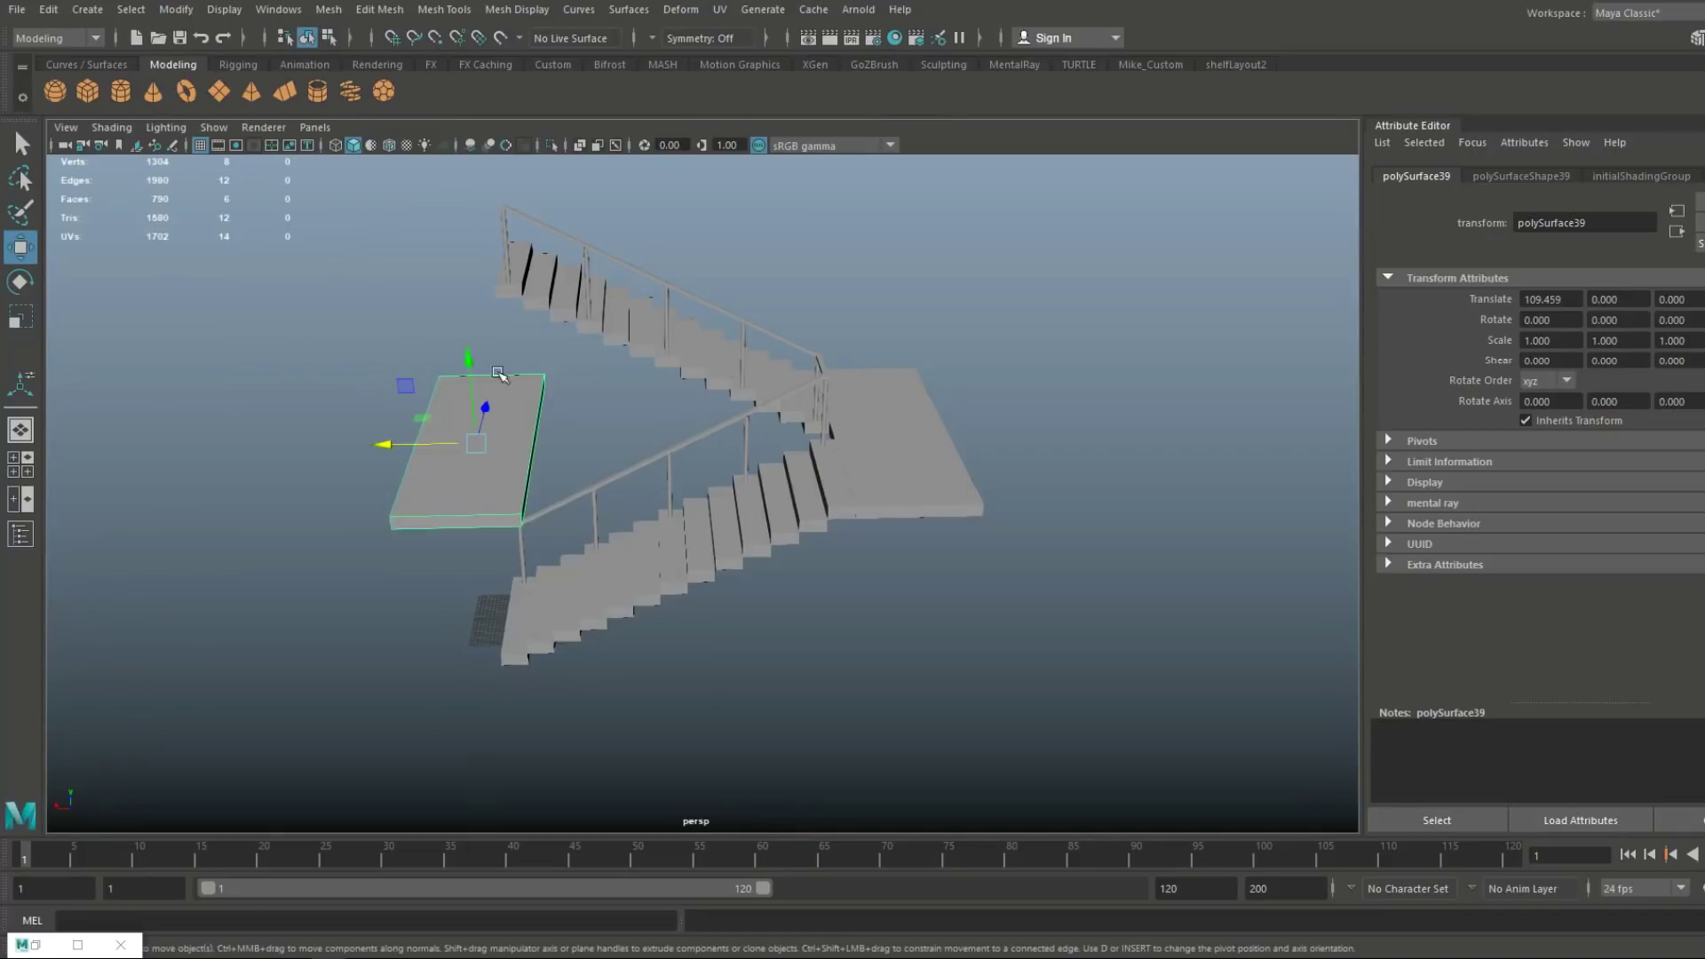
drag(467, 359, 452, 213)
Align the copied landing slab with the top end of the upper flight in an orthographic view
click(19, 464)
key(space)
key(f)
mouse_move(796, 493)
mouse_down()
mouse_move(883, 506)
mouse_move(724, 508)
mouse_move(777, 508)
mouse_up()
key(space)
key(space)
Place another landing copy at the foot of the lower flight, with translation 117.086, -40.064, 0.288
drag(396, 252, 742, 304)
alt+right_drag(742, 305, 818, 533)
alt+drag(818, 533, 866, 536)
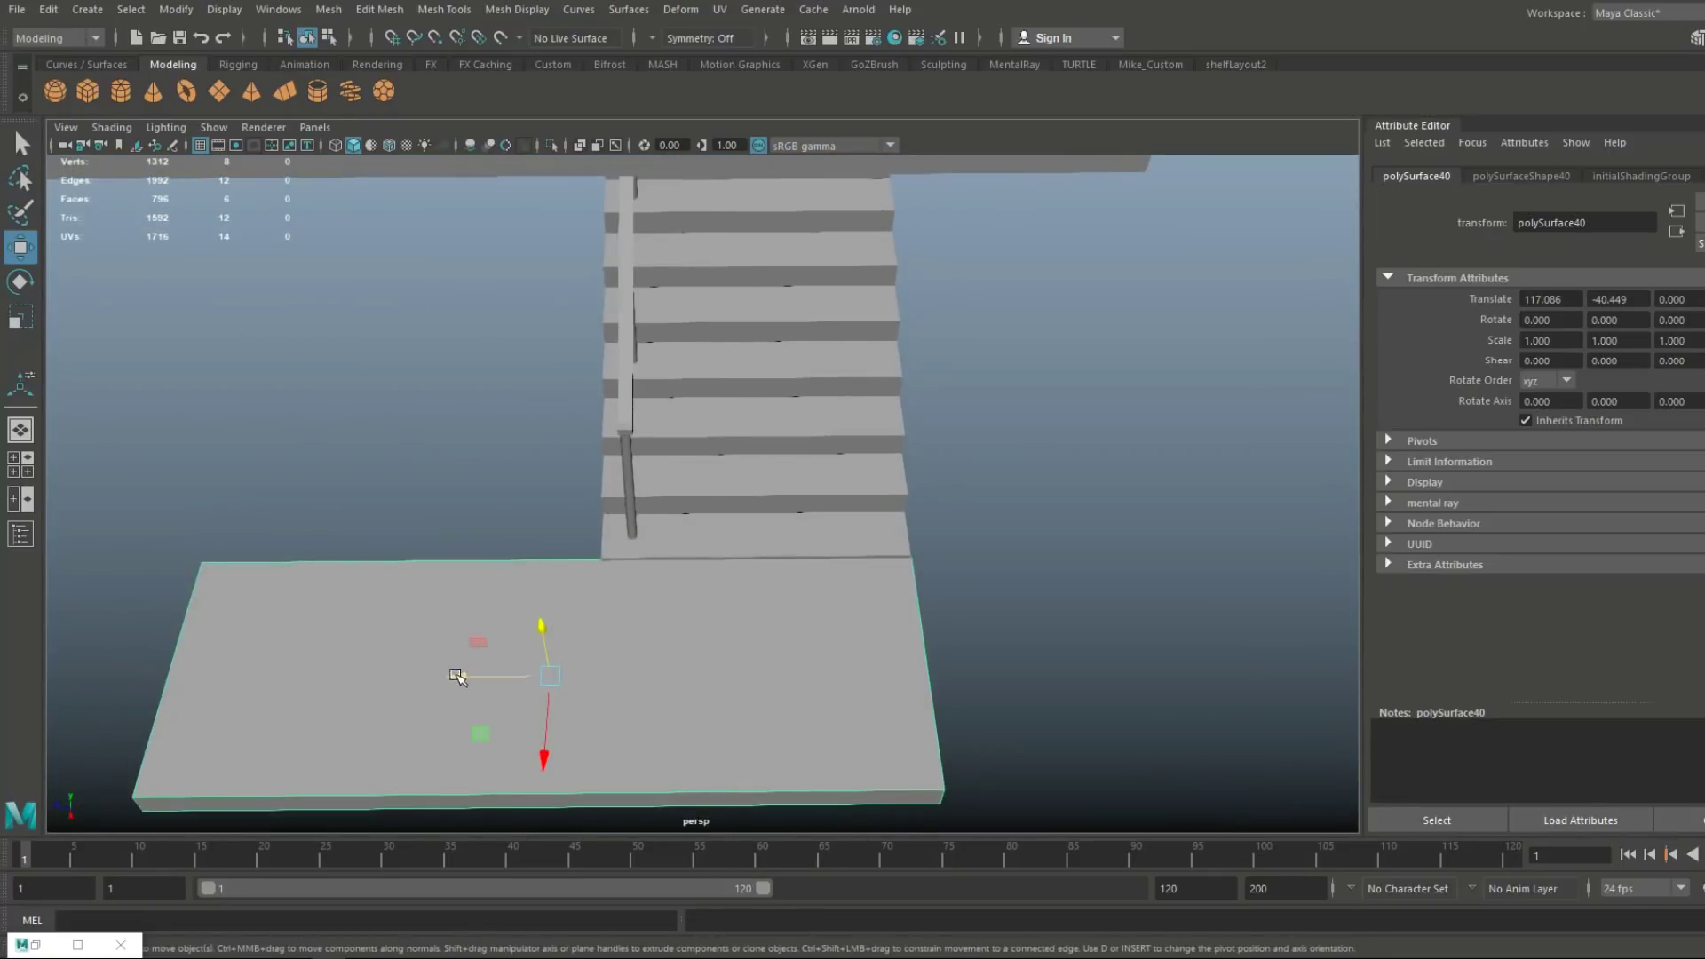
drag(464, 680, 453, 686)
drag(539, 628, 539, 626)
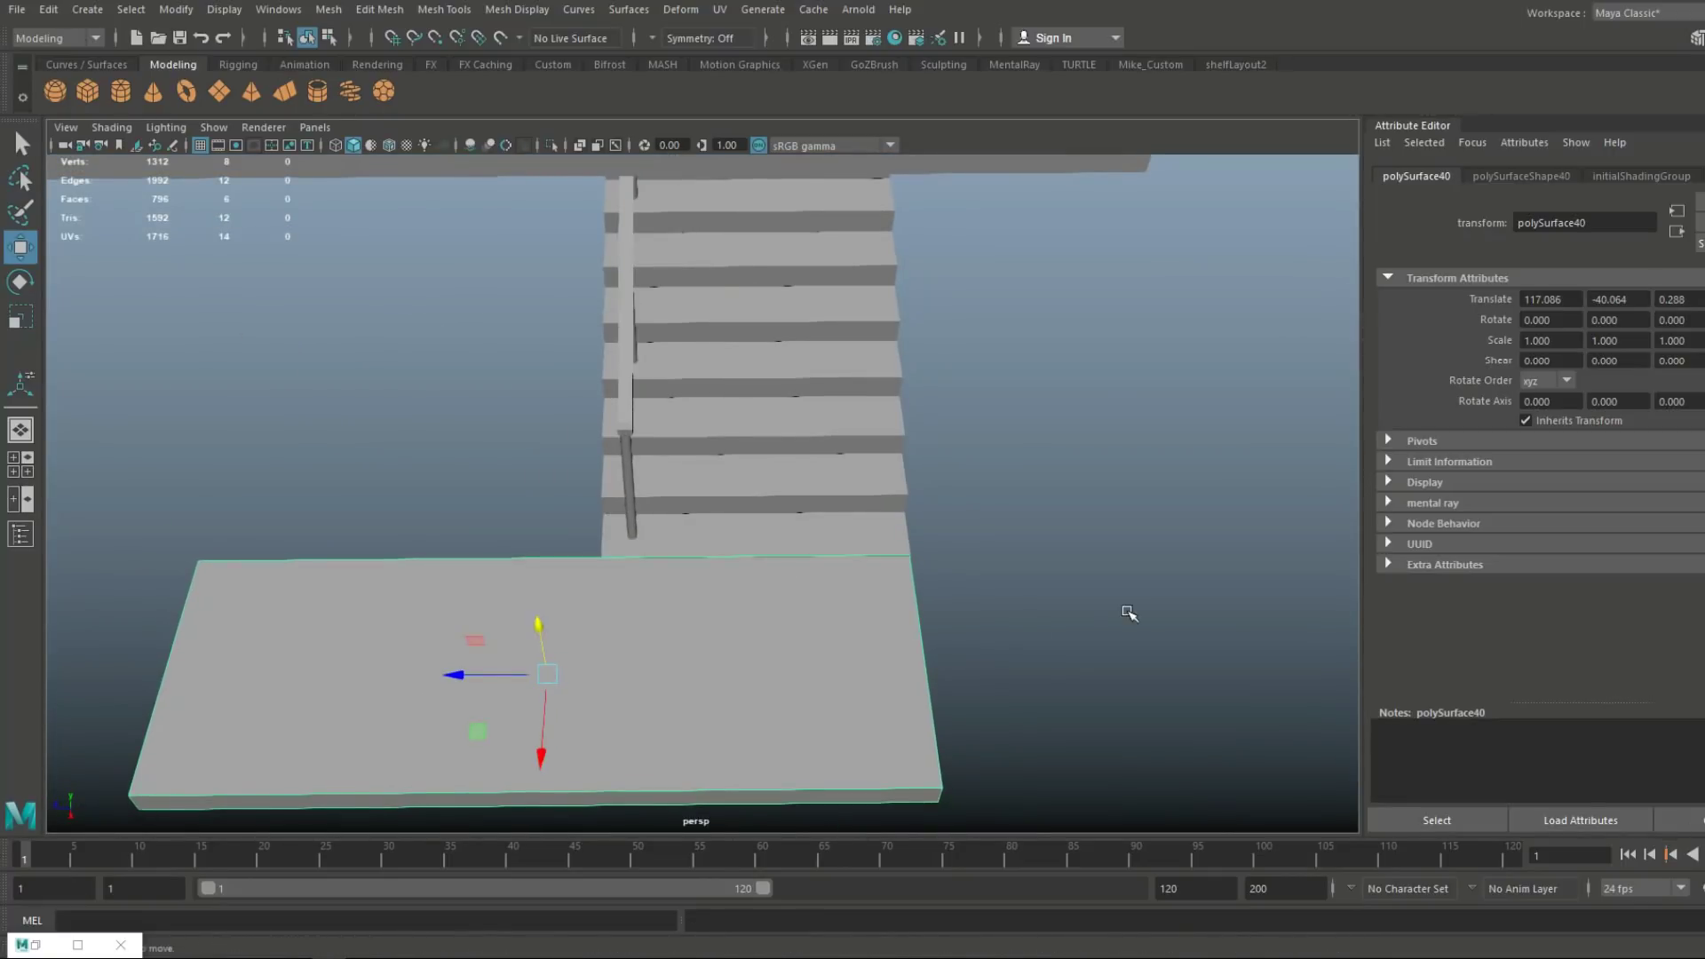
click(1127, 613)
Create a polygon cube and scale it uniformly to about 94.788 to start the walls around the staircase
alt+drag(1128, 613, 941, 604)
alt+right_drag(941, 603, 854, 541)
alt+middle_drag(854, 542, 834, 669)
alt+drag(833, 669, 905, 701)
click(88, 93)
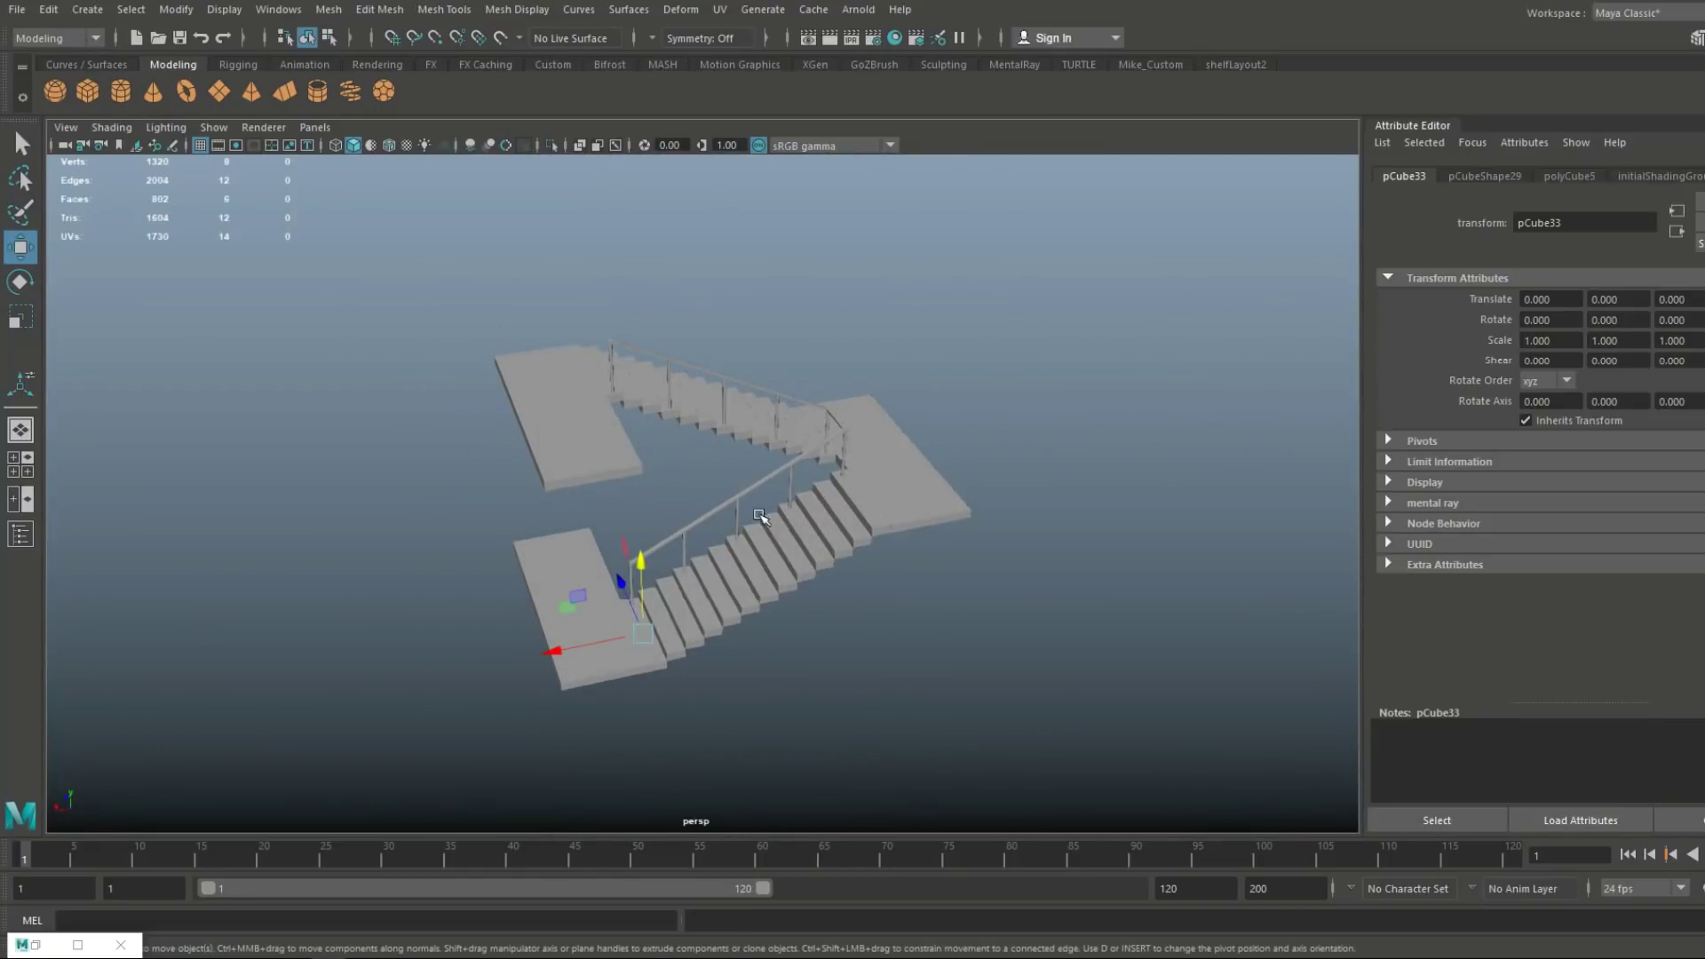
middle_drag(690, 645, 879, 658)
key(space)
key(space)
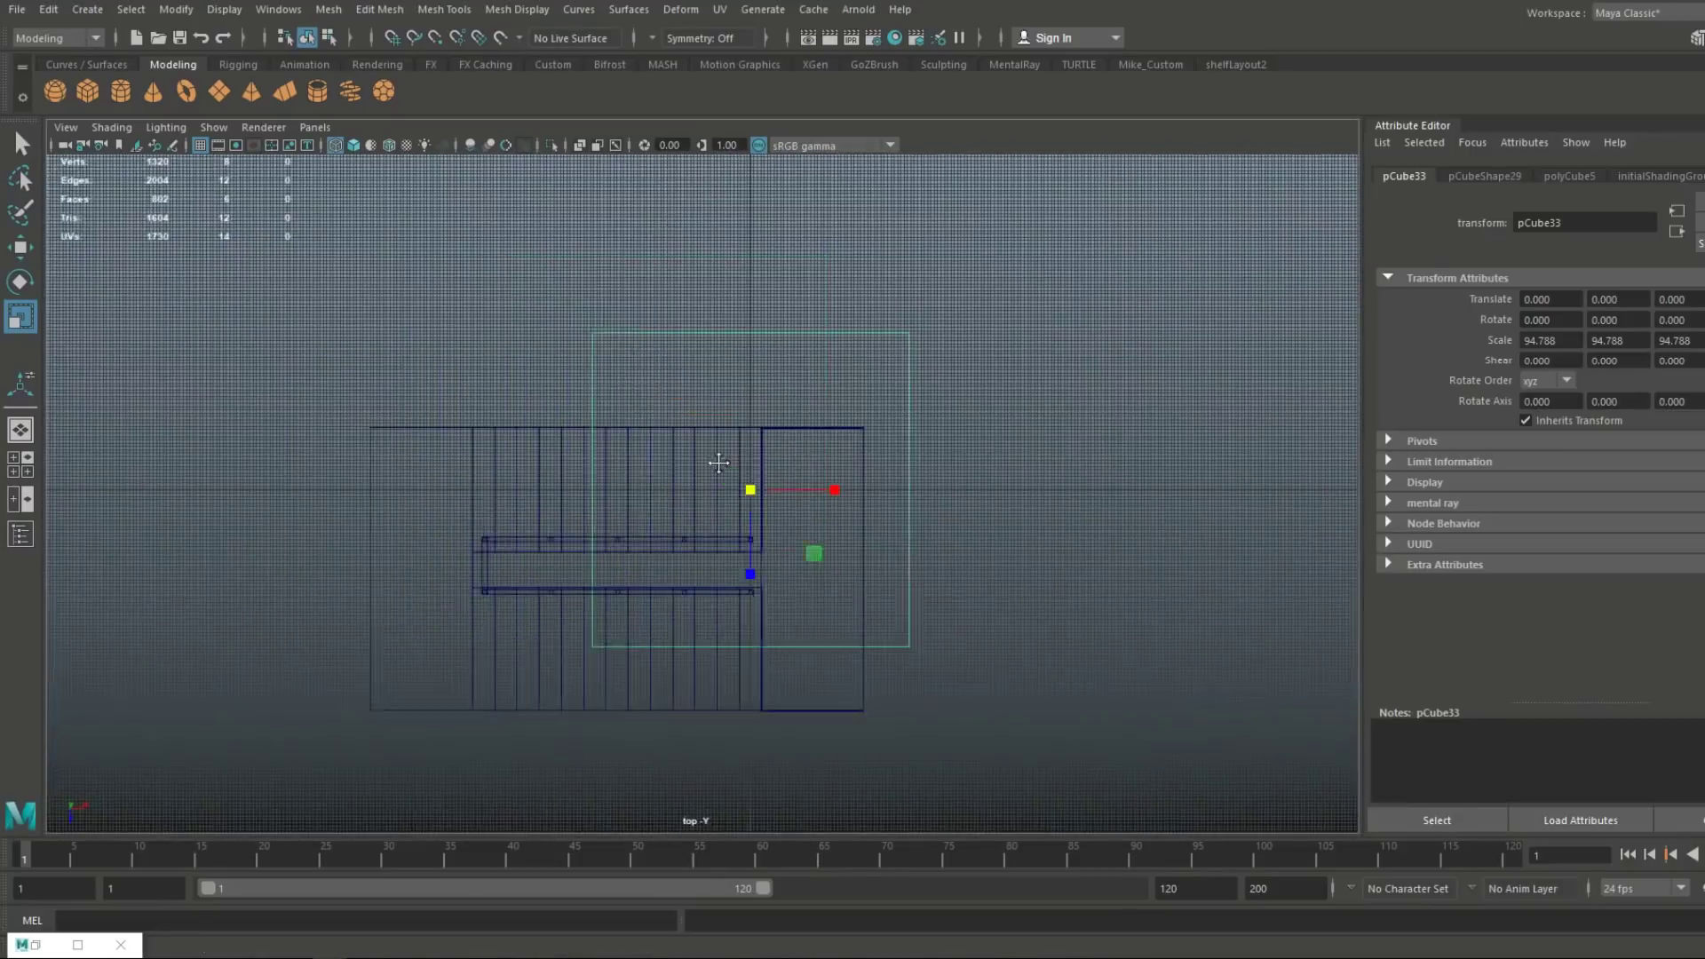
Move the cube's side vertices in top view until its outline matches the staircase and landings' outer footprint
right_click(653, 331)
right_drag(653, 330, 563, 327)
drag(561, 270, 675, 812)
key(w)
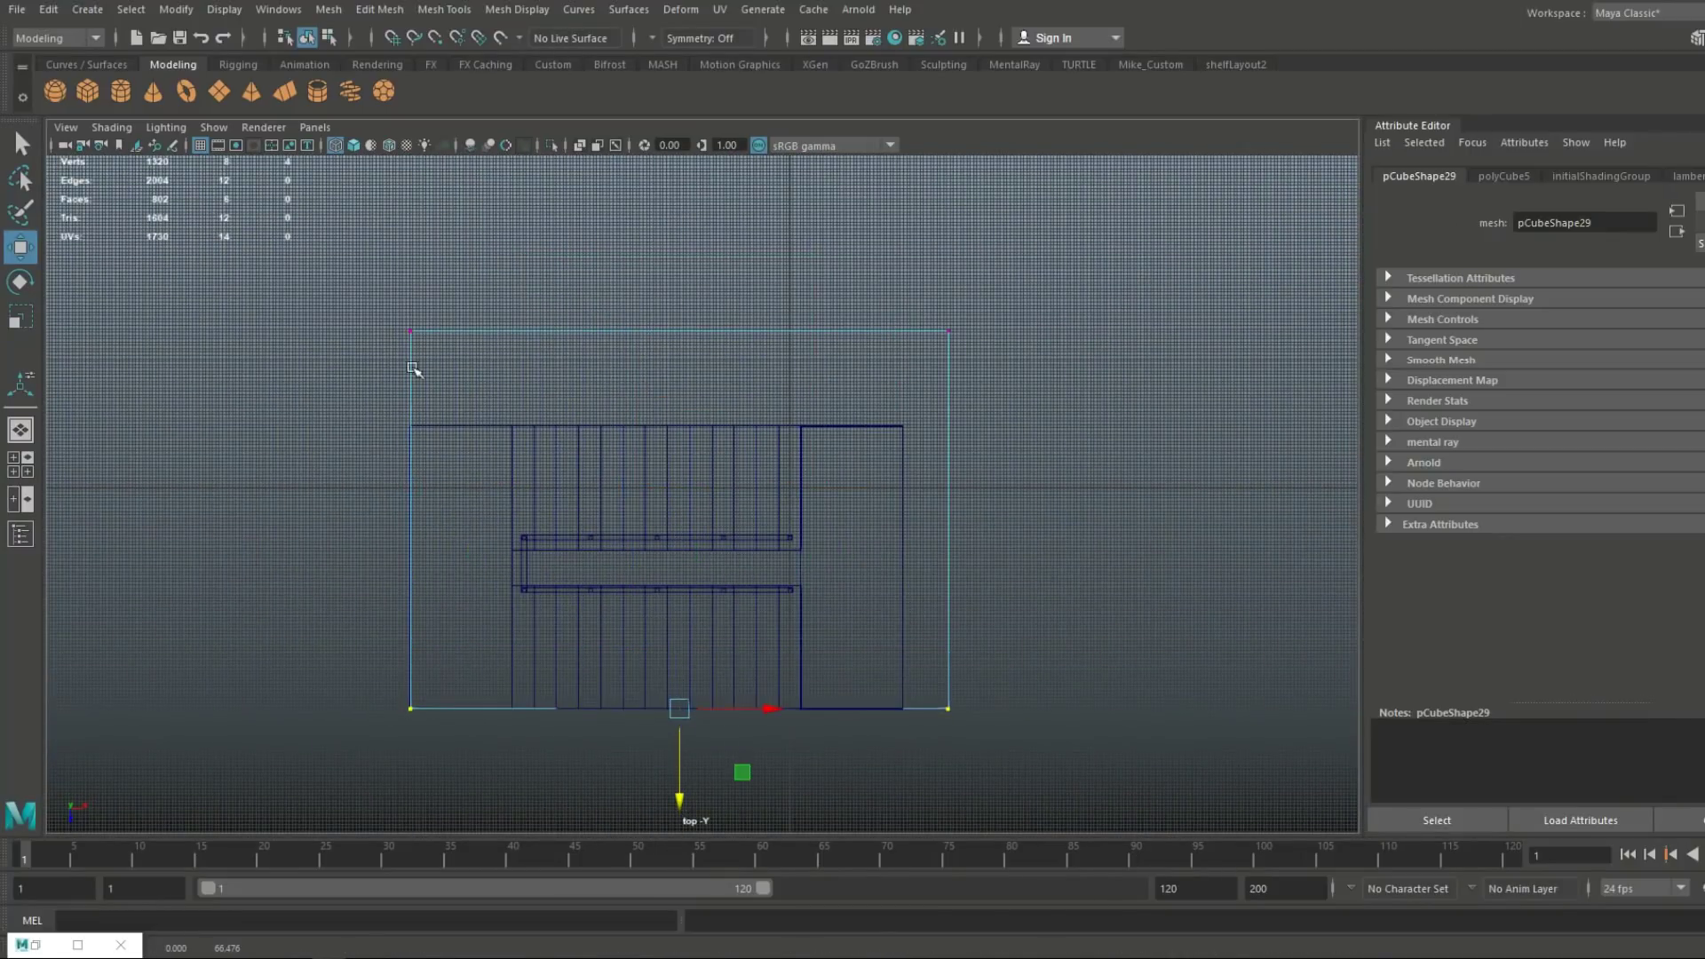
click(417, 332)
drag(679, 428, 680, 518)
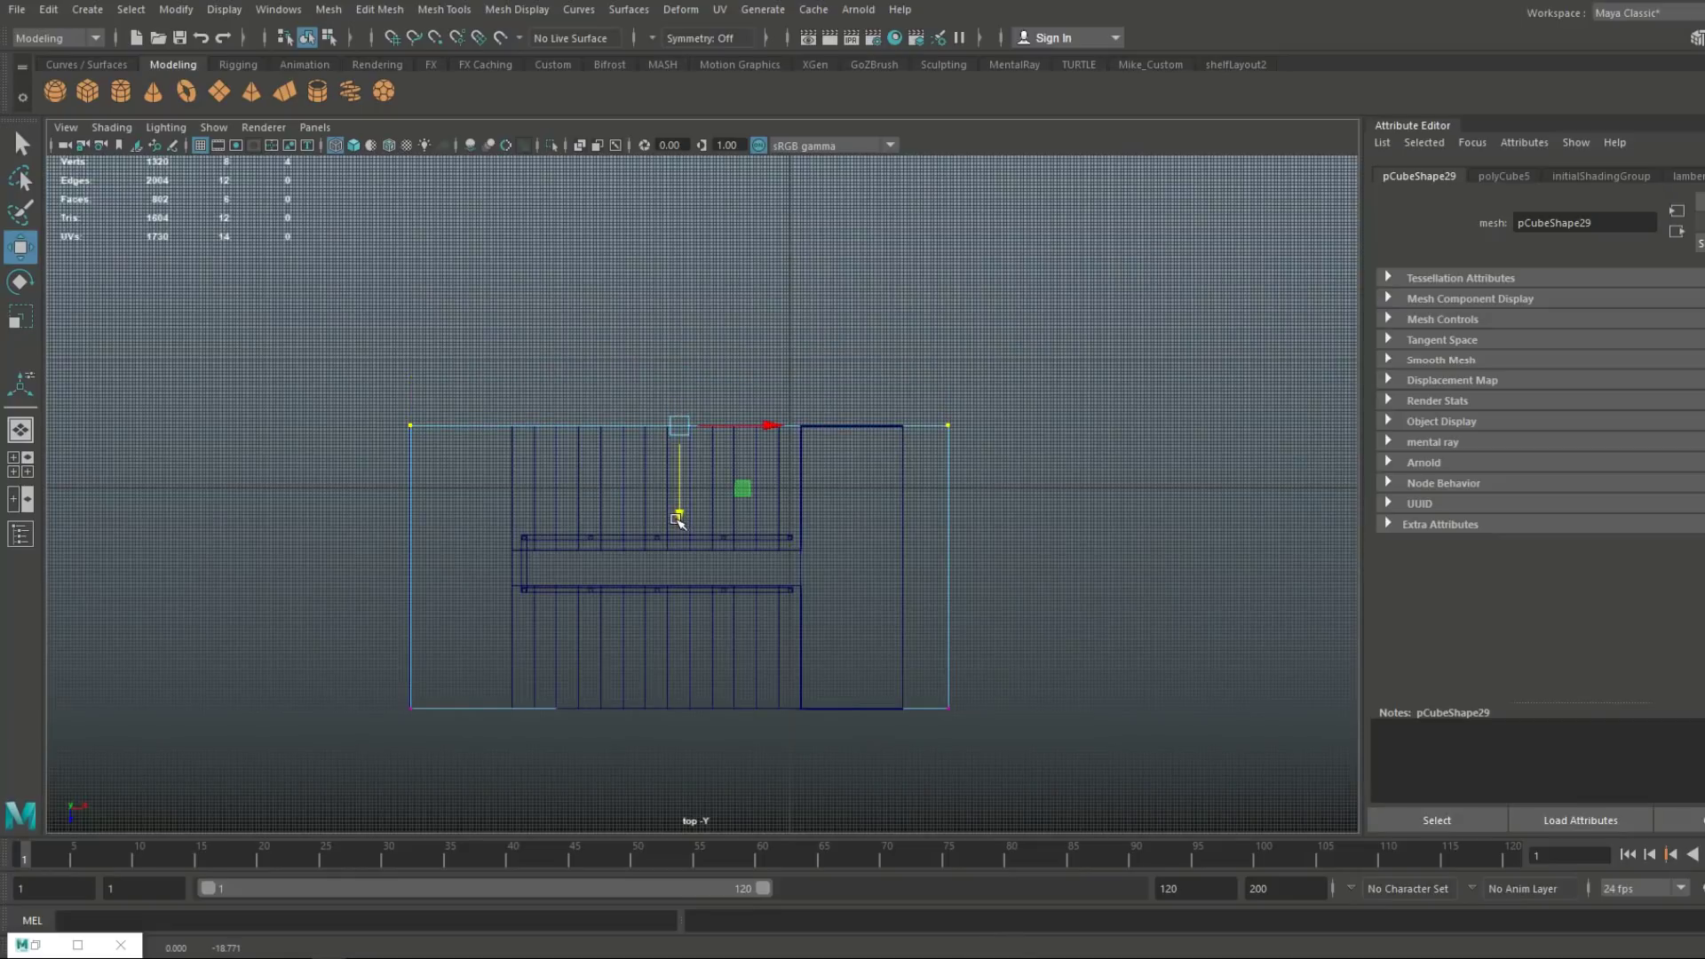
drag(1039, 578, 1008, 583)
Raise the cube's top vertices in side view until the box extends above the upper flight and landing
click(22, 465)
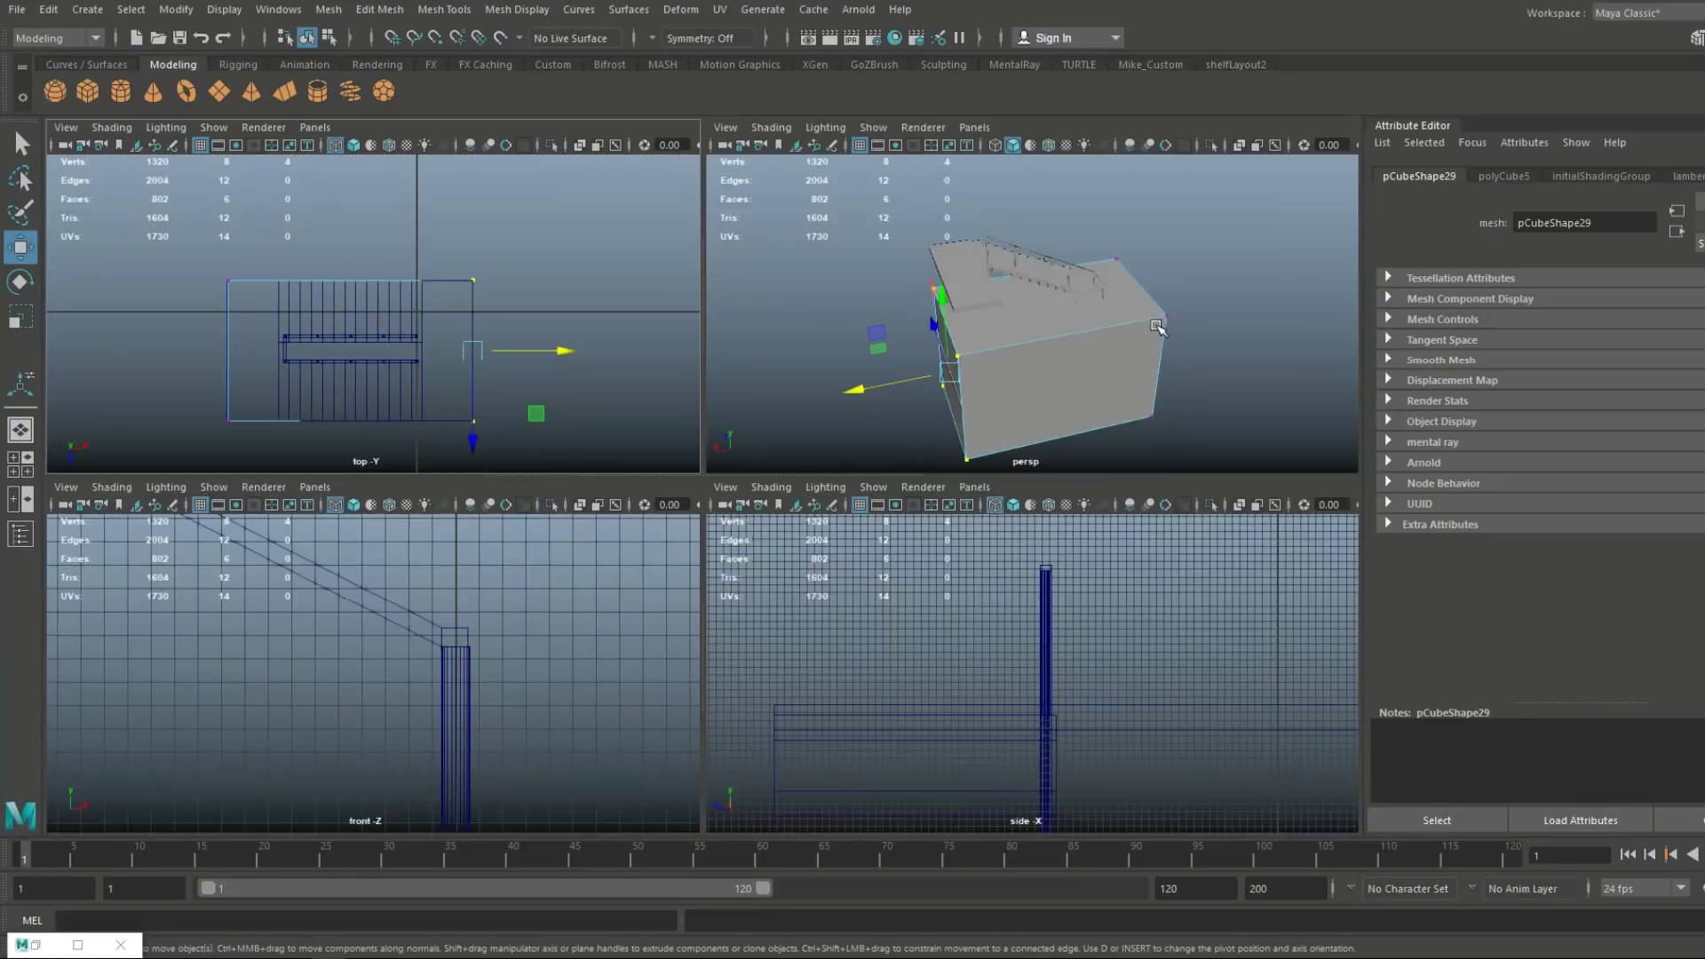
key(space)
alt+drag(842, 508, 1034, 462)
key(space)
scroll(1001, 686, down, 5)
key(space)
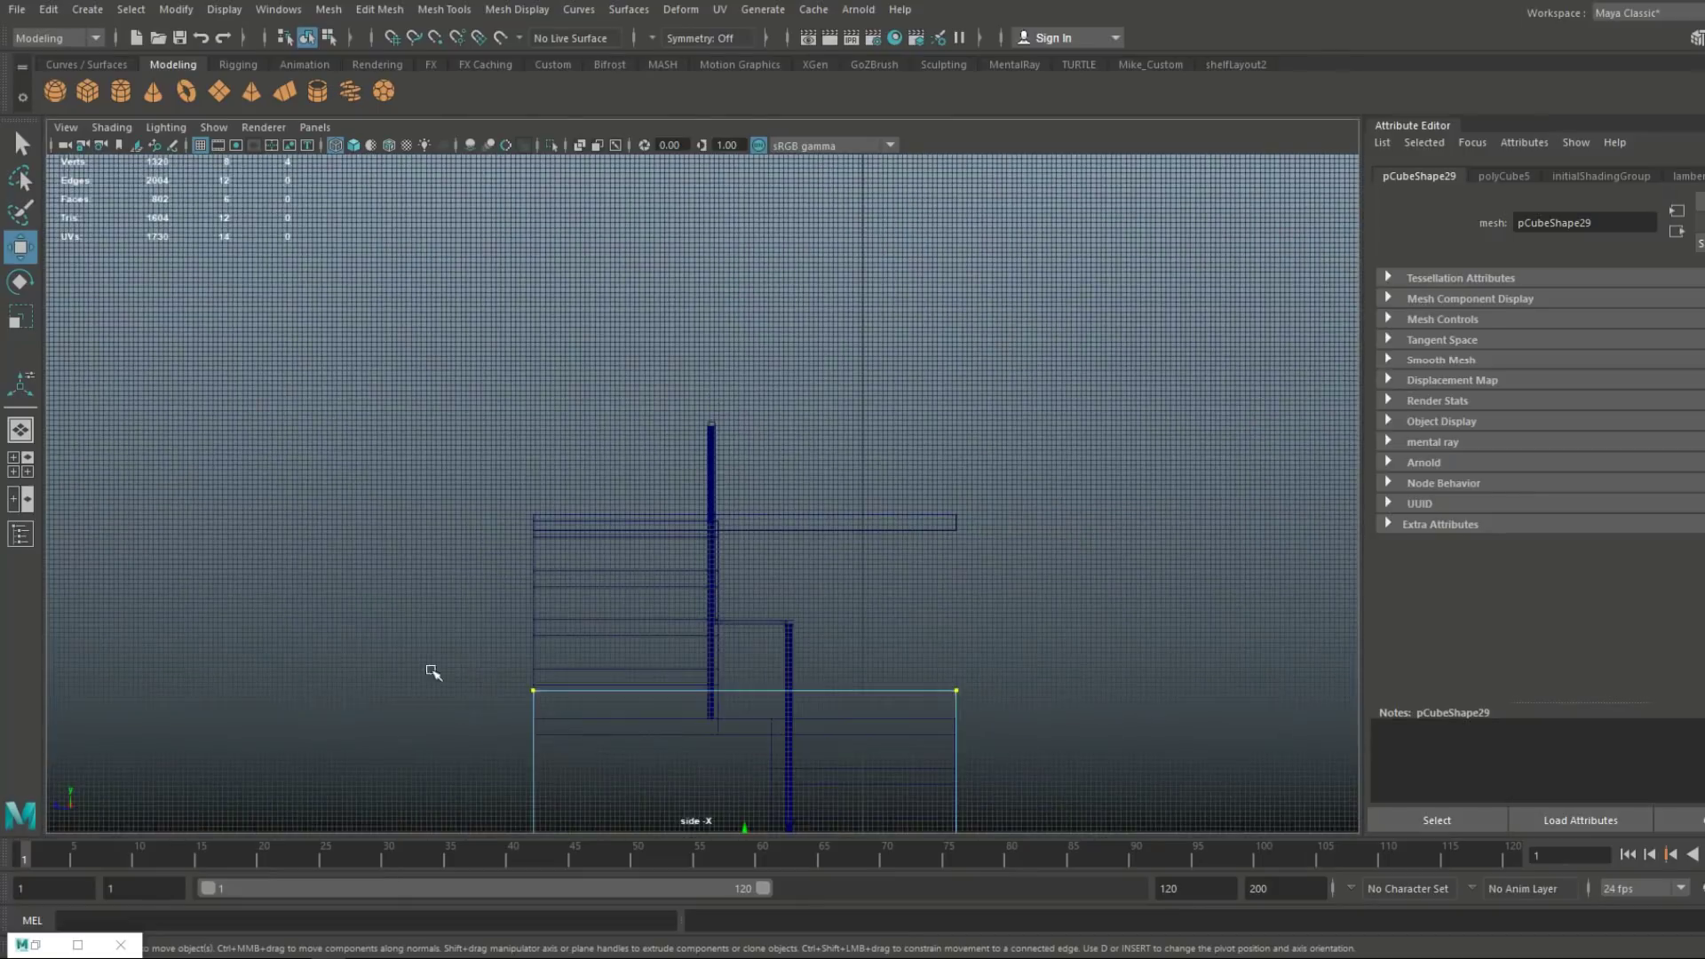
drag(748, 591, 748, 222)
alt+middle_drag(840, 476, 916, 4)
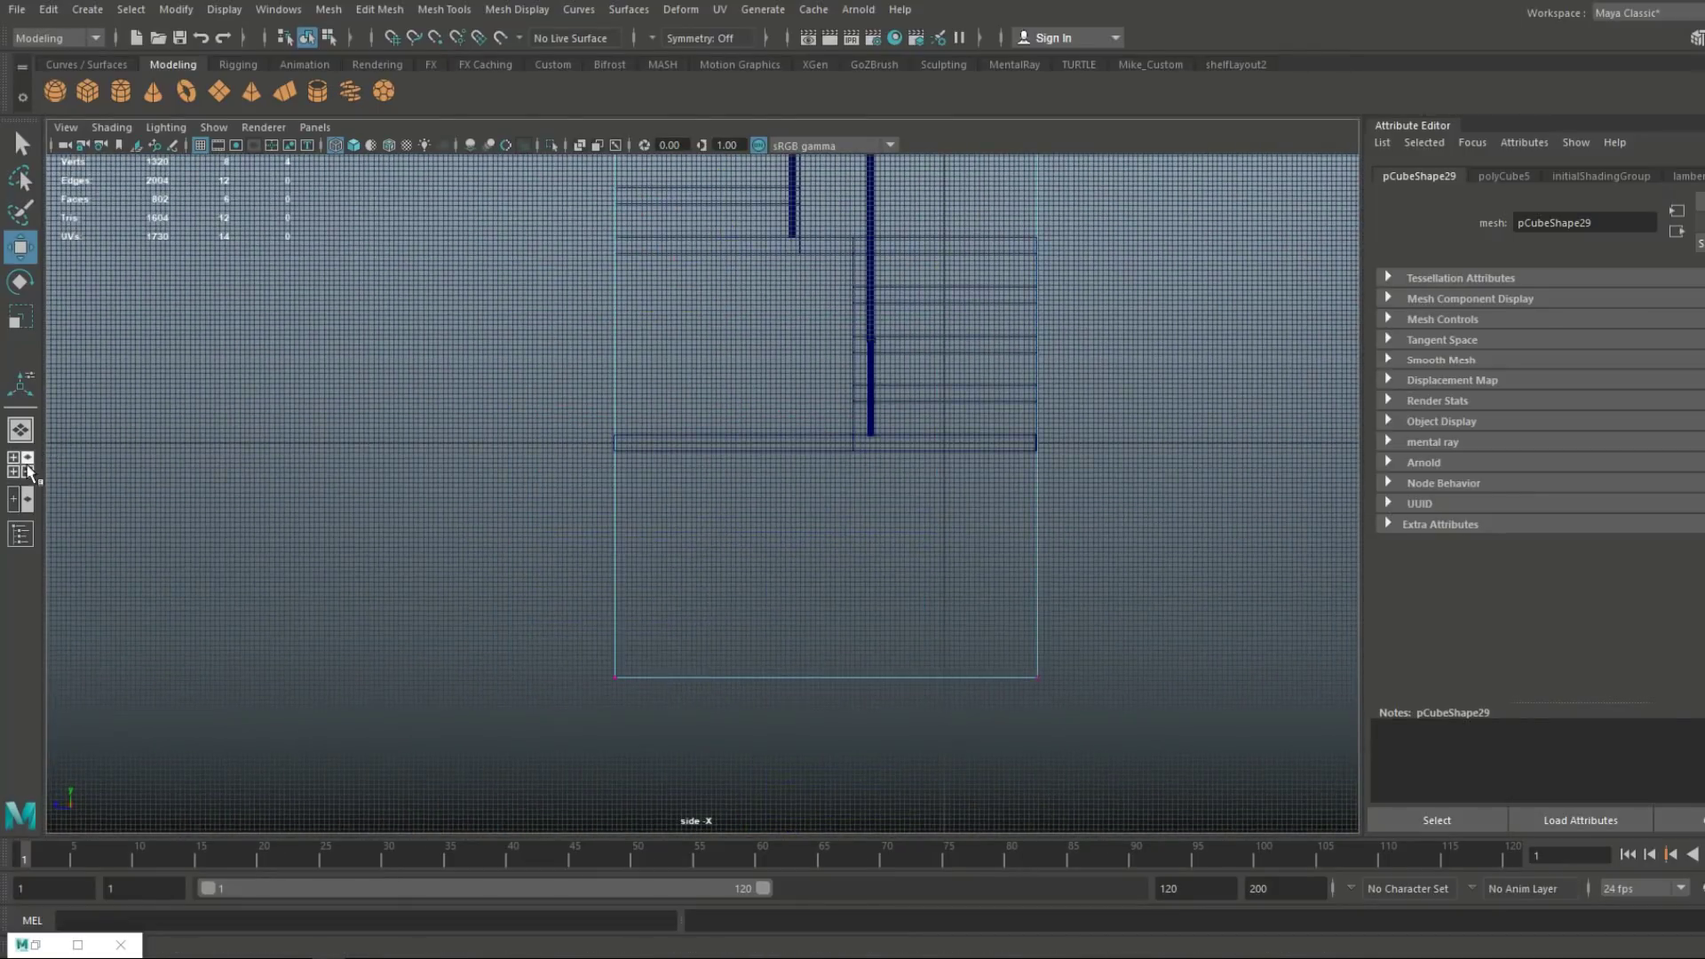
Delete the box's top and bottom faces, leaving only the four walls around the staircase
click(27, 468)
key(space)
alt+drag(1089, 493, 977, 577)
scroll(888, 444, down, 5)
right_drag(806, 301, 802, 335)
click(803, 334)
key(Delete)
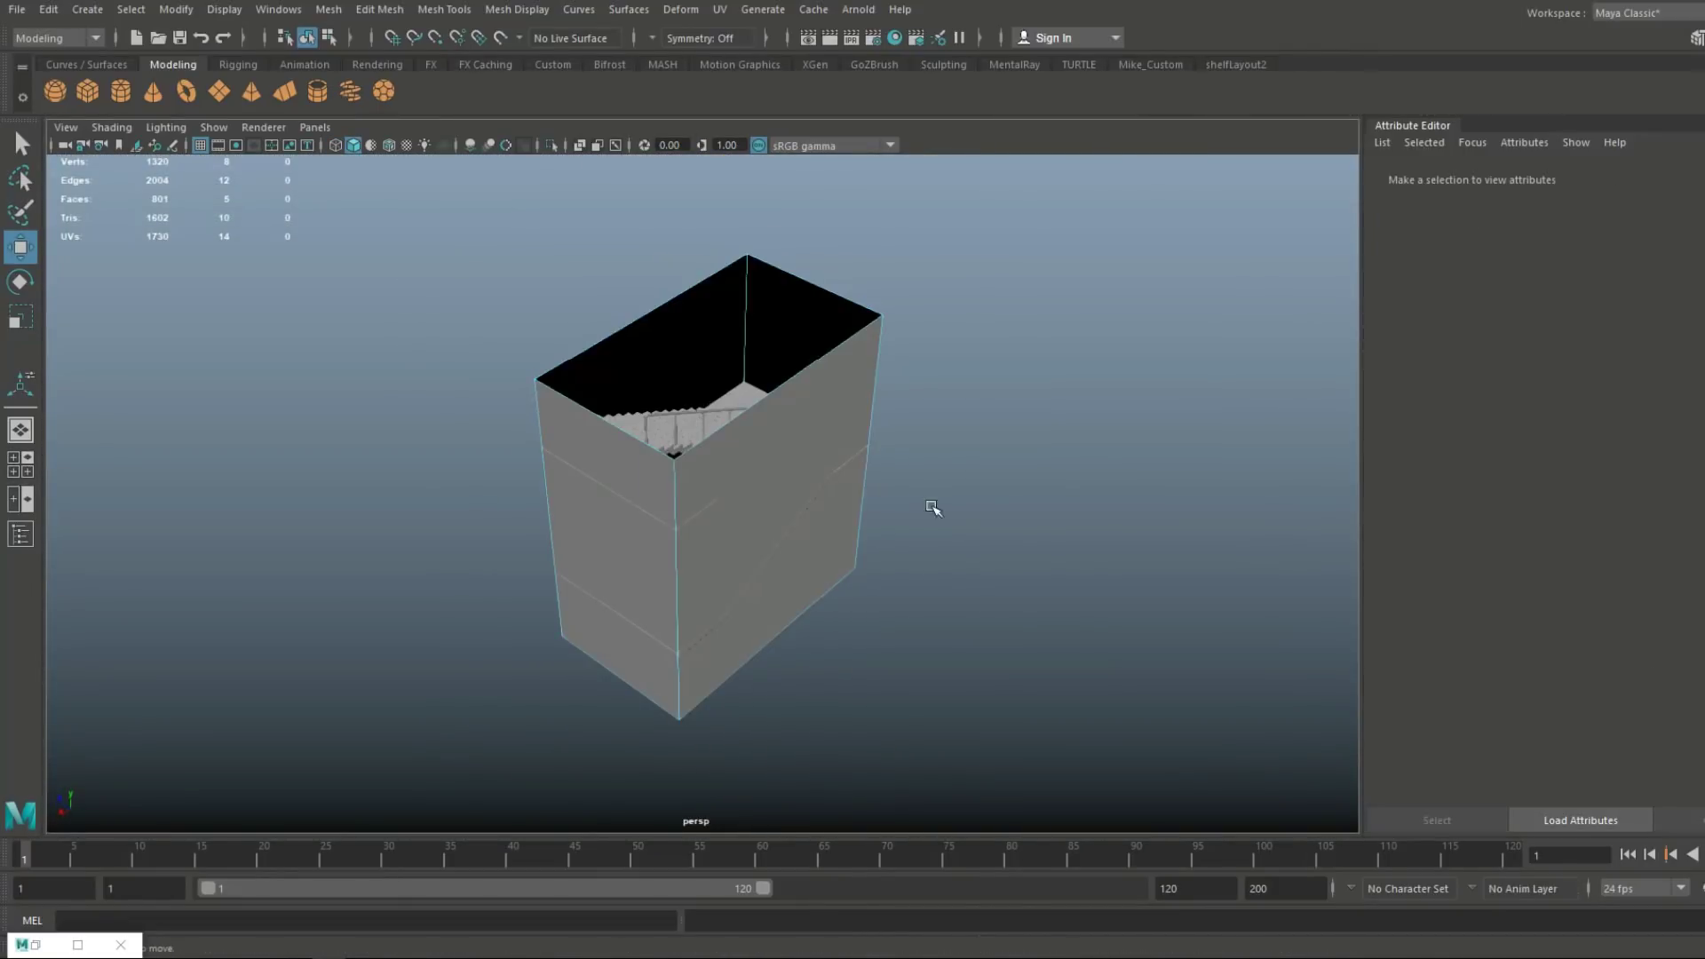
alt+drag(934, 508, 1001, 338)
click(705, 536)
key(Delete)
alt+drag(962, 548, 888, 603)
right_drag(761, 505, 825, 458)
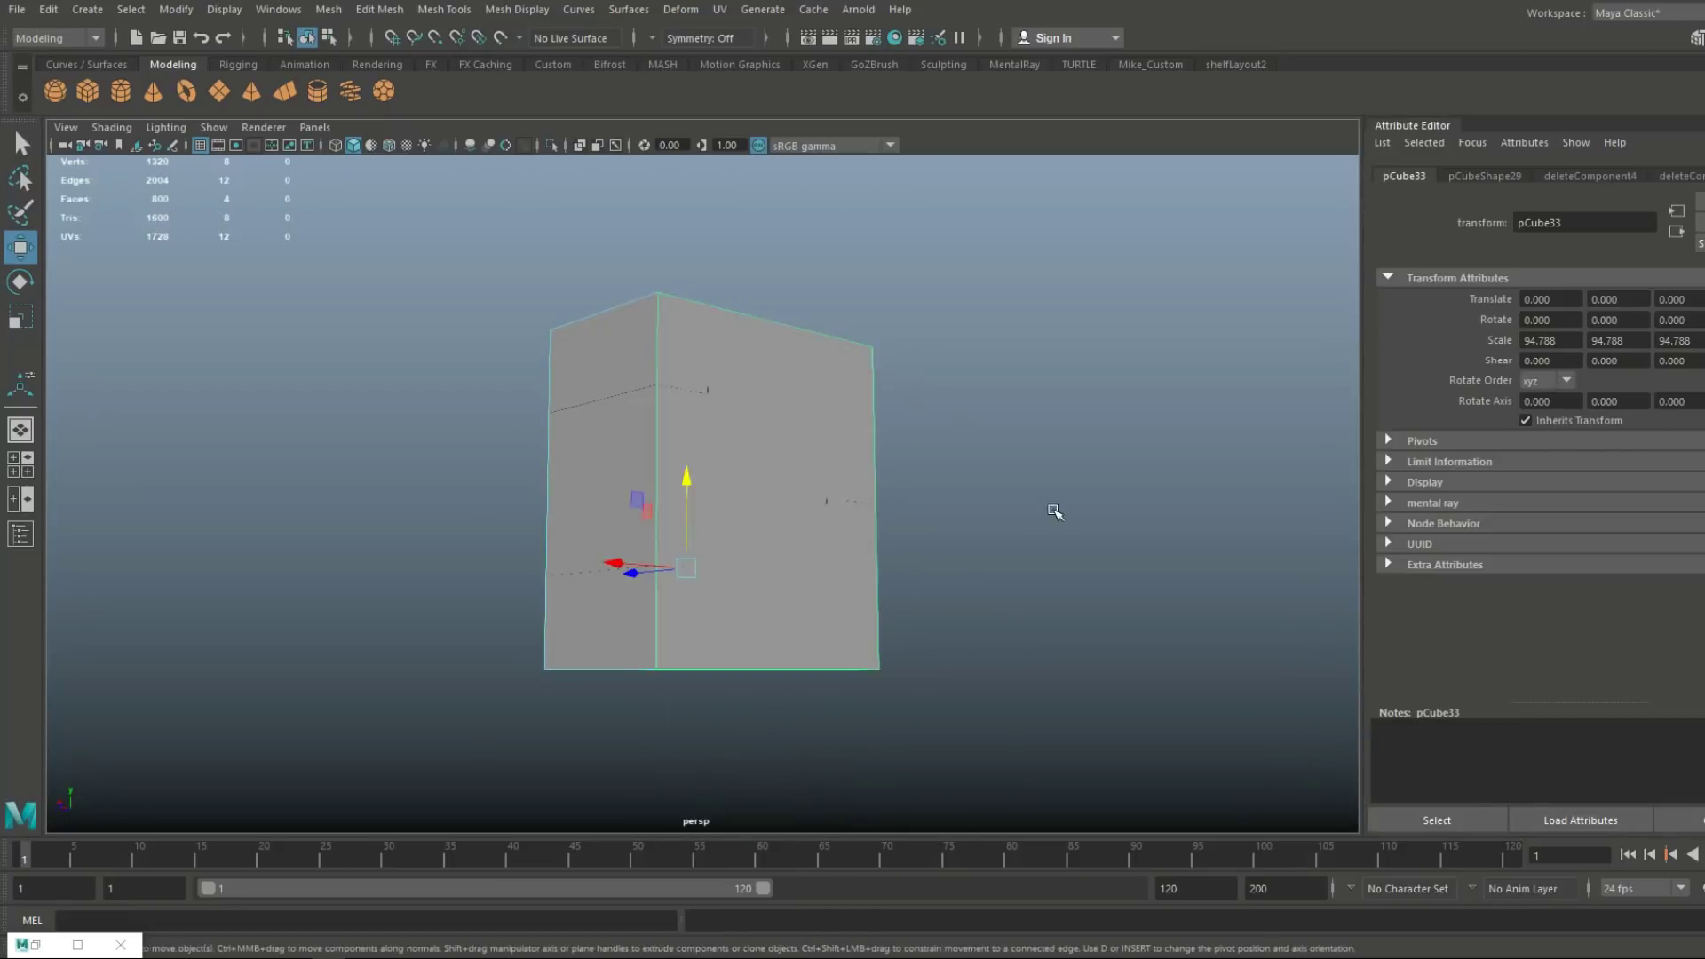
Extrude the four walls of the enclosing box with a thickness of 0.2
alt+drag(1054, 509, 1076, 560)
key(ctrl+e)
click(988, 266)
text(0.02)
key(Return)
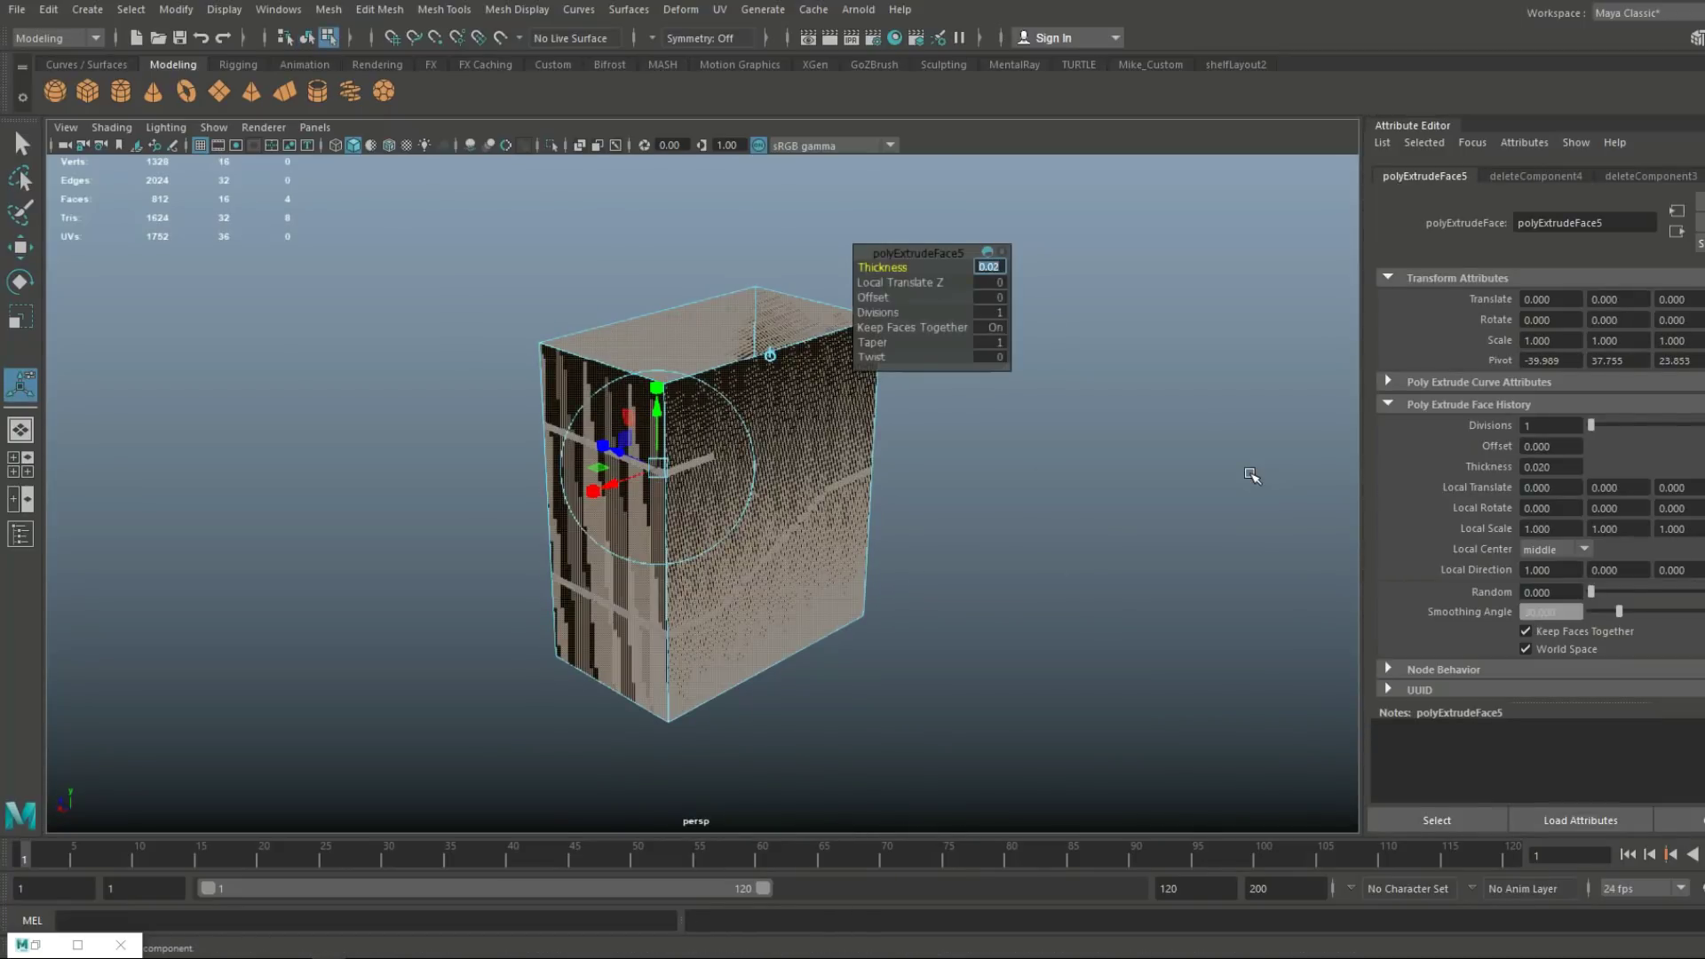
text(0.2)
key(Return)
click(941, 591)
scroll(924, 544, up, 5)
alt+drag(924, 544, 807, 621)
Create a cube beside the walls at X -248.683, Y 122.172 and scale it into a thin upright door slab
click(85, 93)
alt+right_drag(882, 476, 758, 568)
key(w)
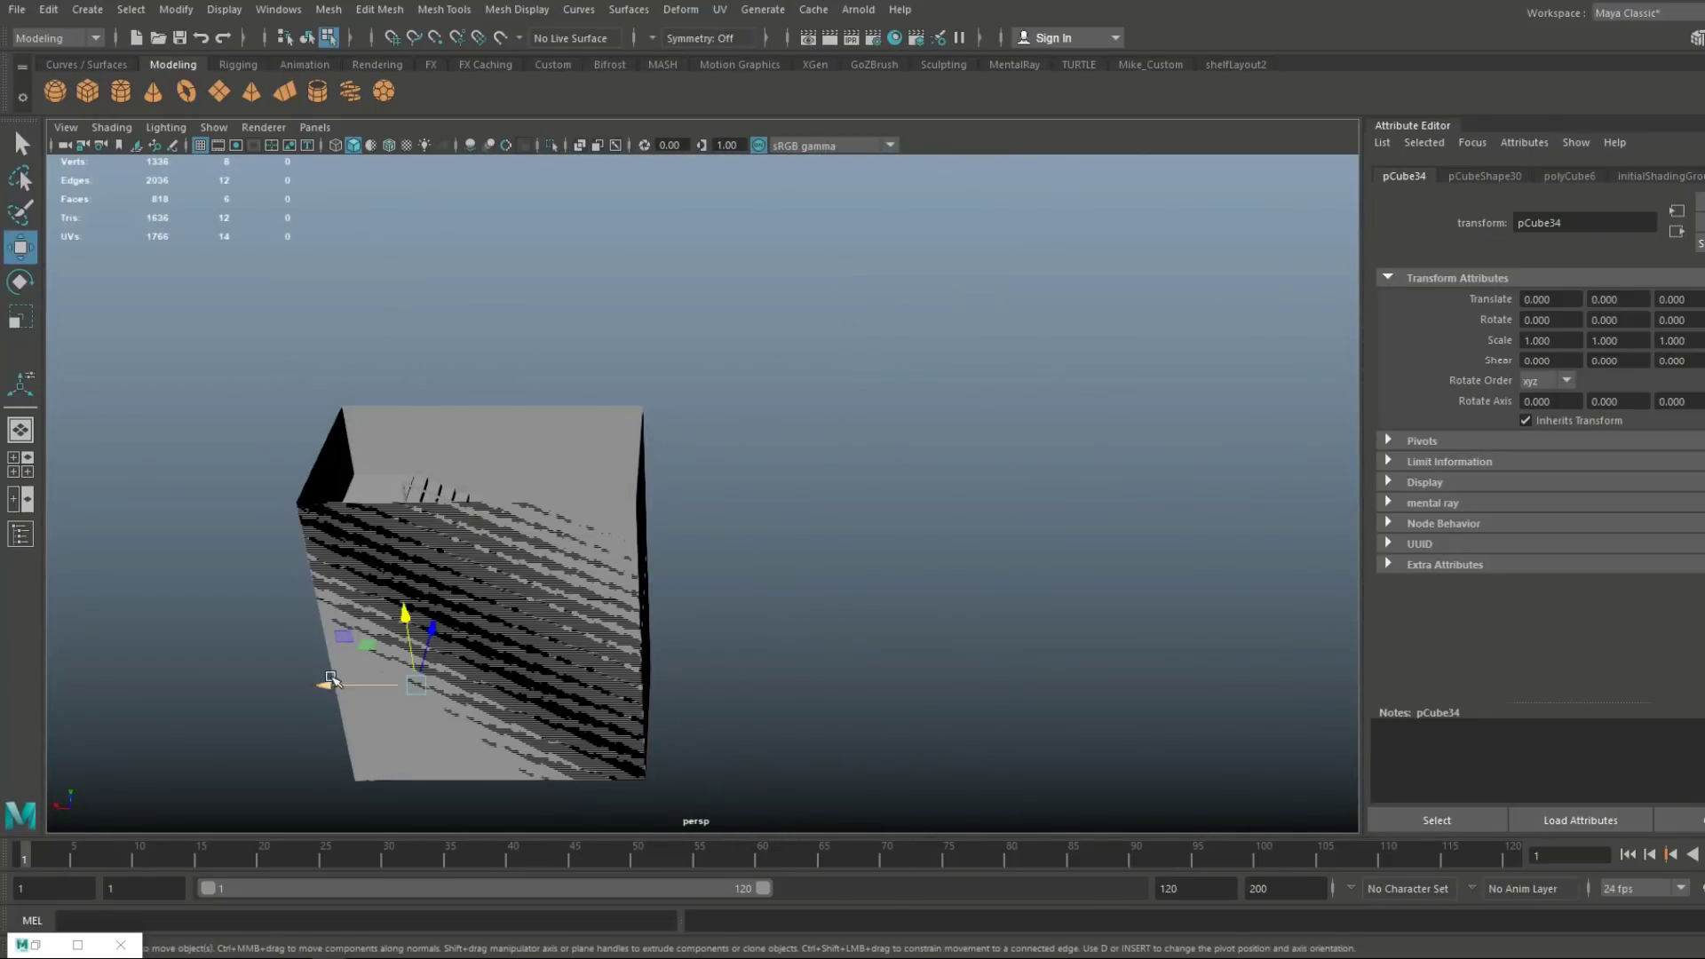
drag(331, 685, 828, 684)
key(r)
drag(938, 480, 1231, 559)
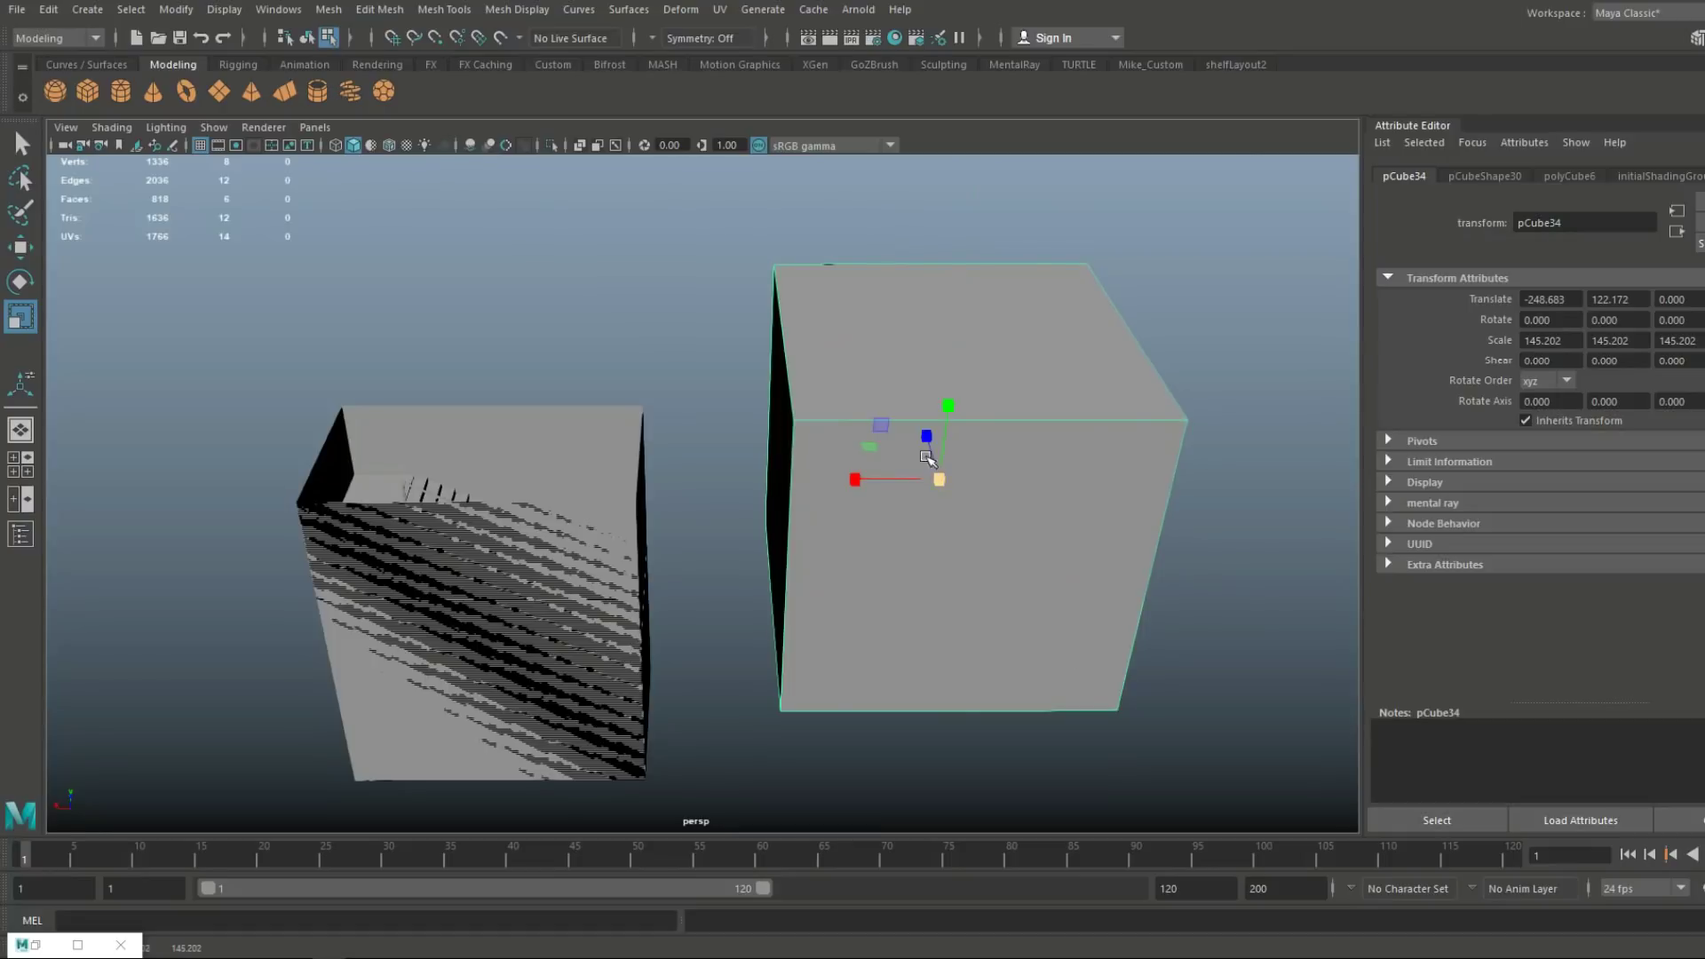
drag(926, 436, 941, 517)
drag(855, 485, 901, 490)
Extrude the door slab's front face with a small offset to form a narrow border
right_drag(979, 369, 981, 420)
click(1000, 419)
key(ctrl+e)
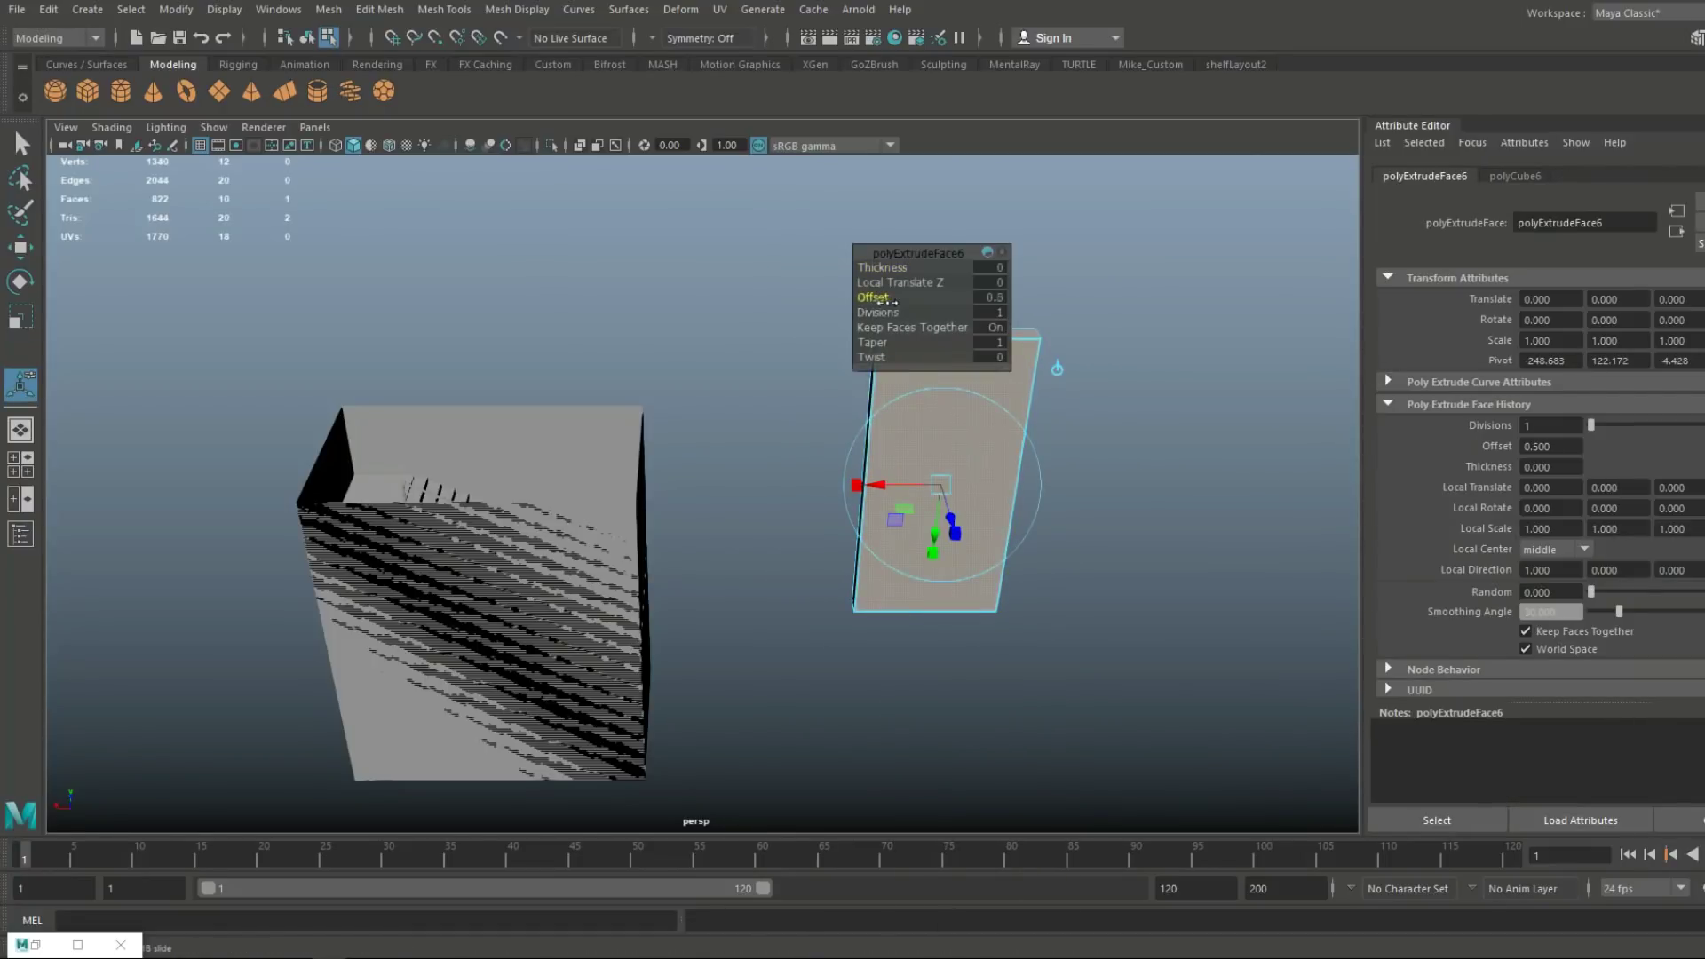
Extrude the bordered door face back along Z as a recess and inset it with an offset of 4.2
key(ctrl+e)
key(w)
drag(926, 436, 924, 432)
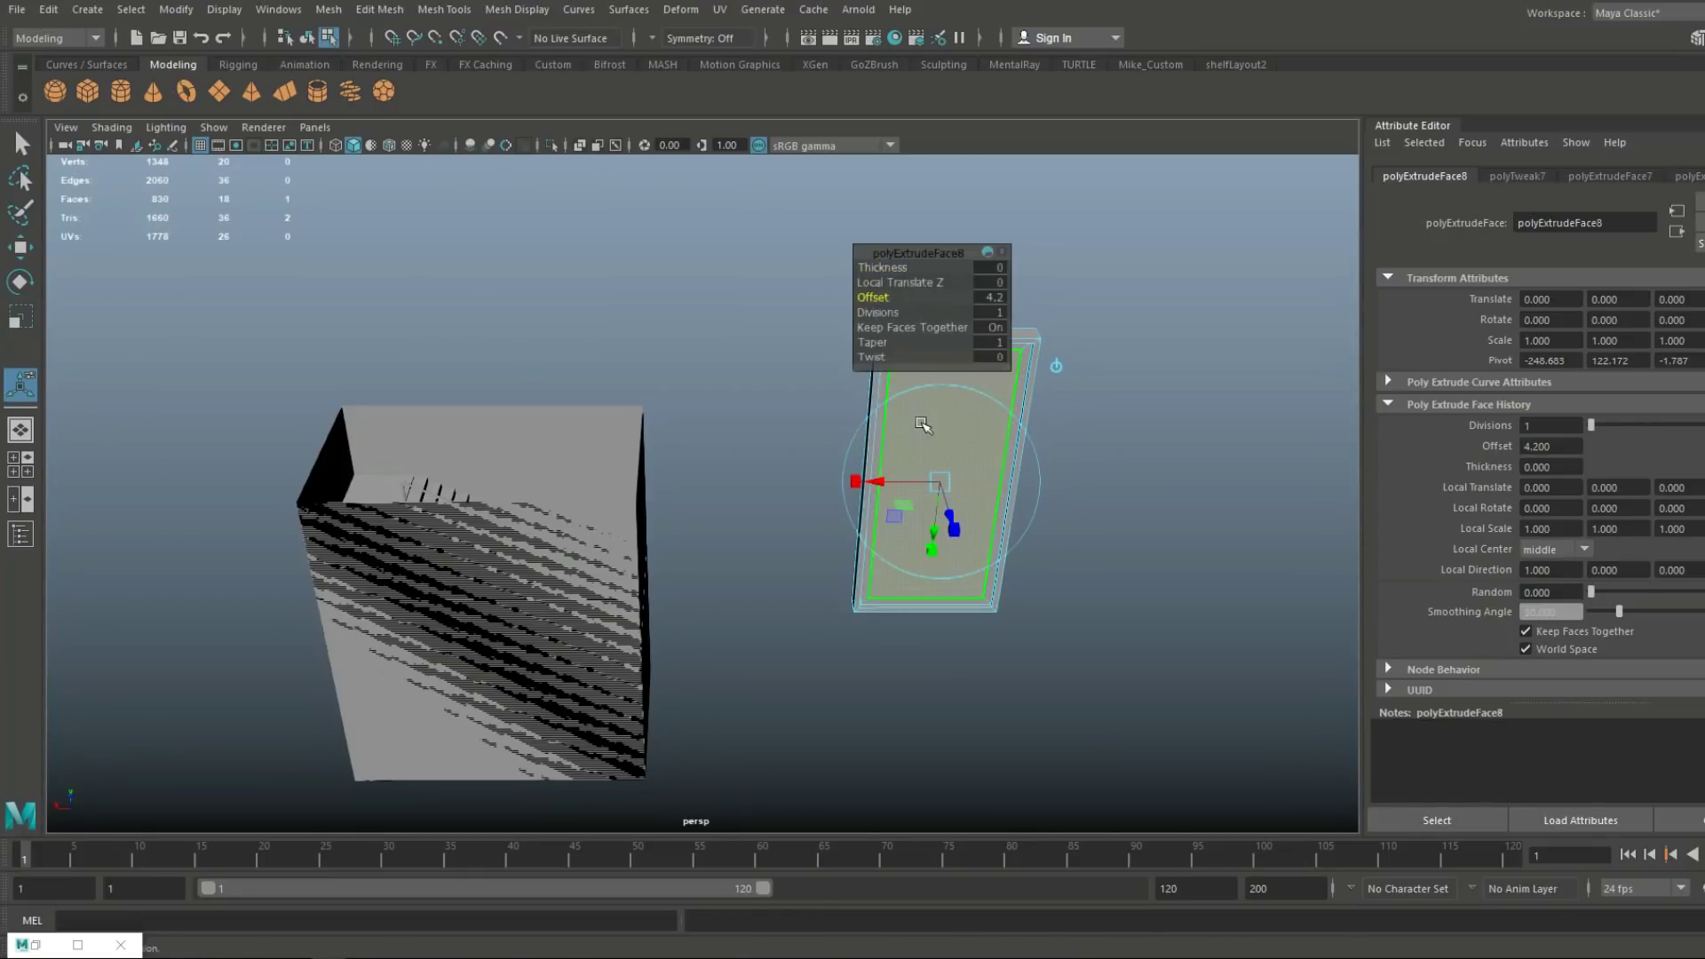
click(1168, 551)
Raise the inner door panel's two bottom vertices in front view so the panel fills only the door's upper part
alt+drag(1168, 551, 1121, 471)
right_drag(939, 373, 849, 373)
alt+middle_drag(939, 643, 953, 562)
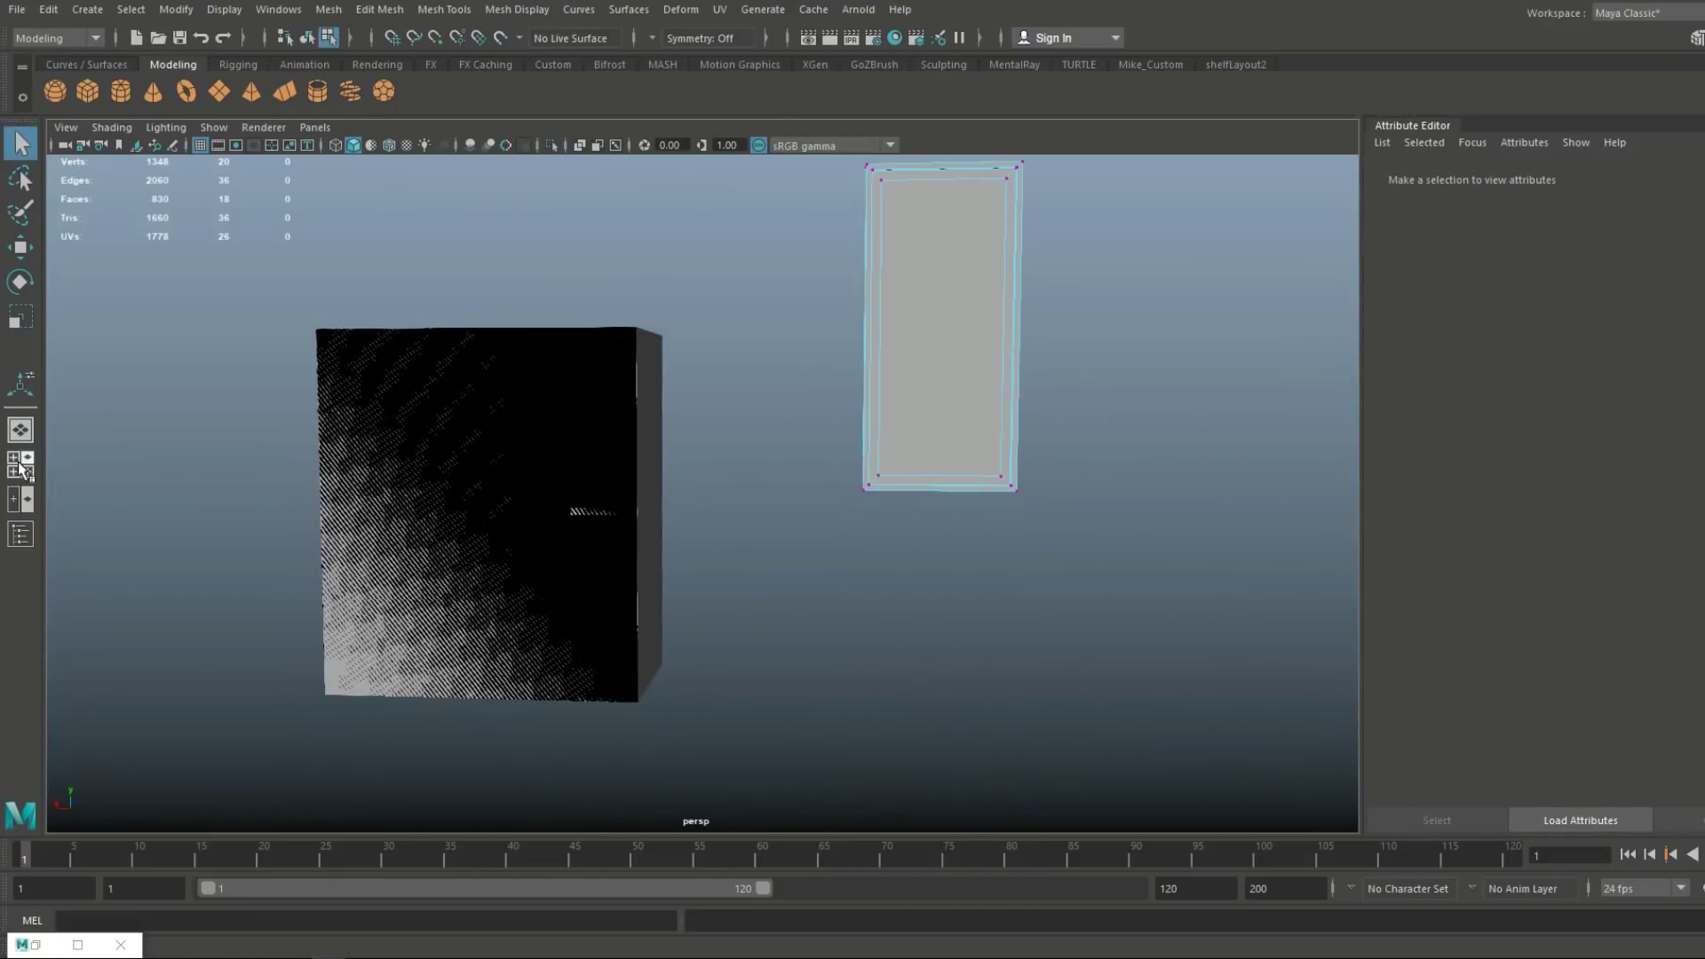
click(19, 466)
key(space)
key(a)
alt+middle_drag(492, 624, 840, 666)
scroll(841, 662, up, 5)
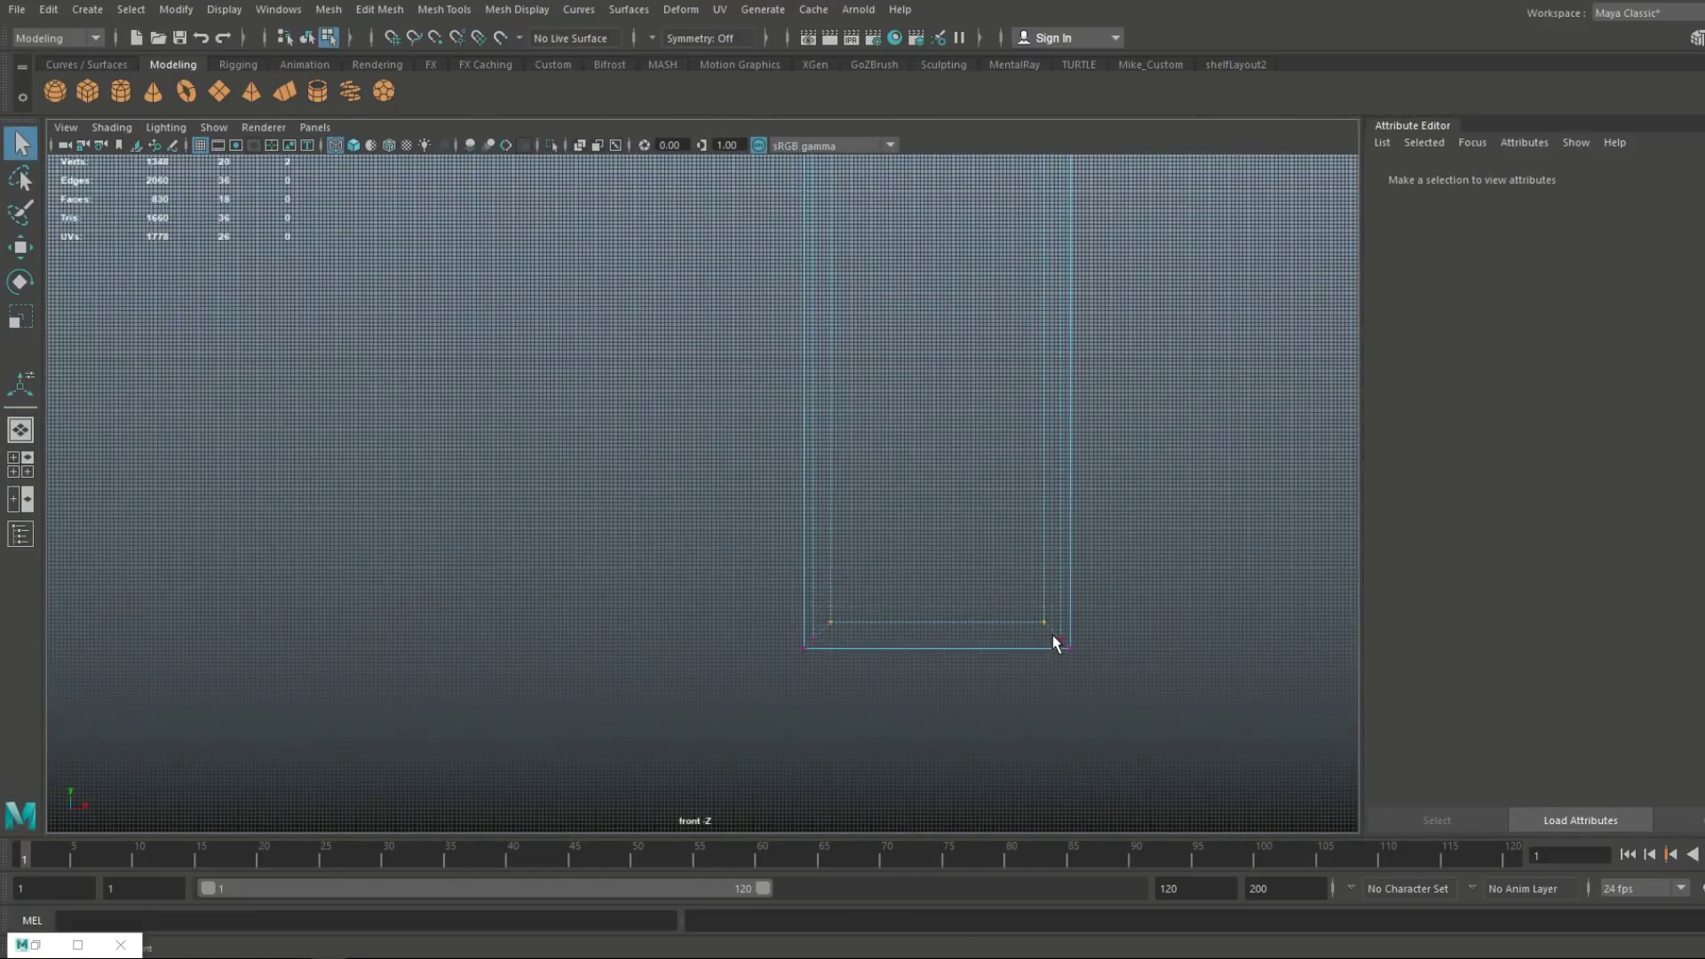
alt+middle_drag(1052, 636, 949, 787)
key(w)
drag(834, 678, 834, 602)
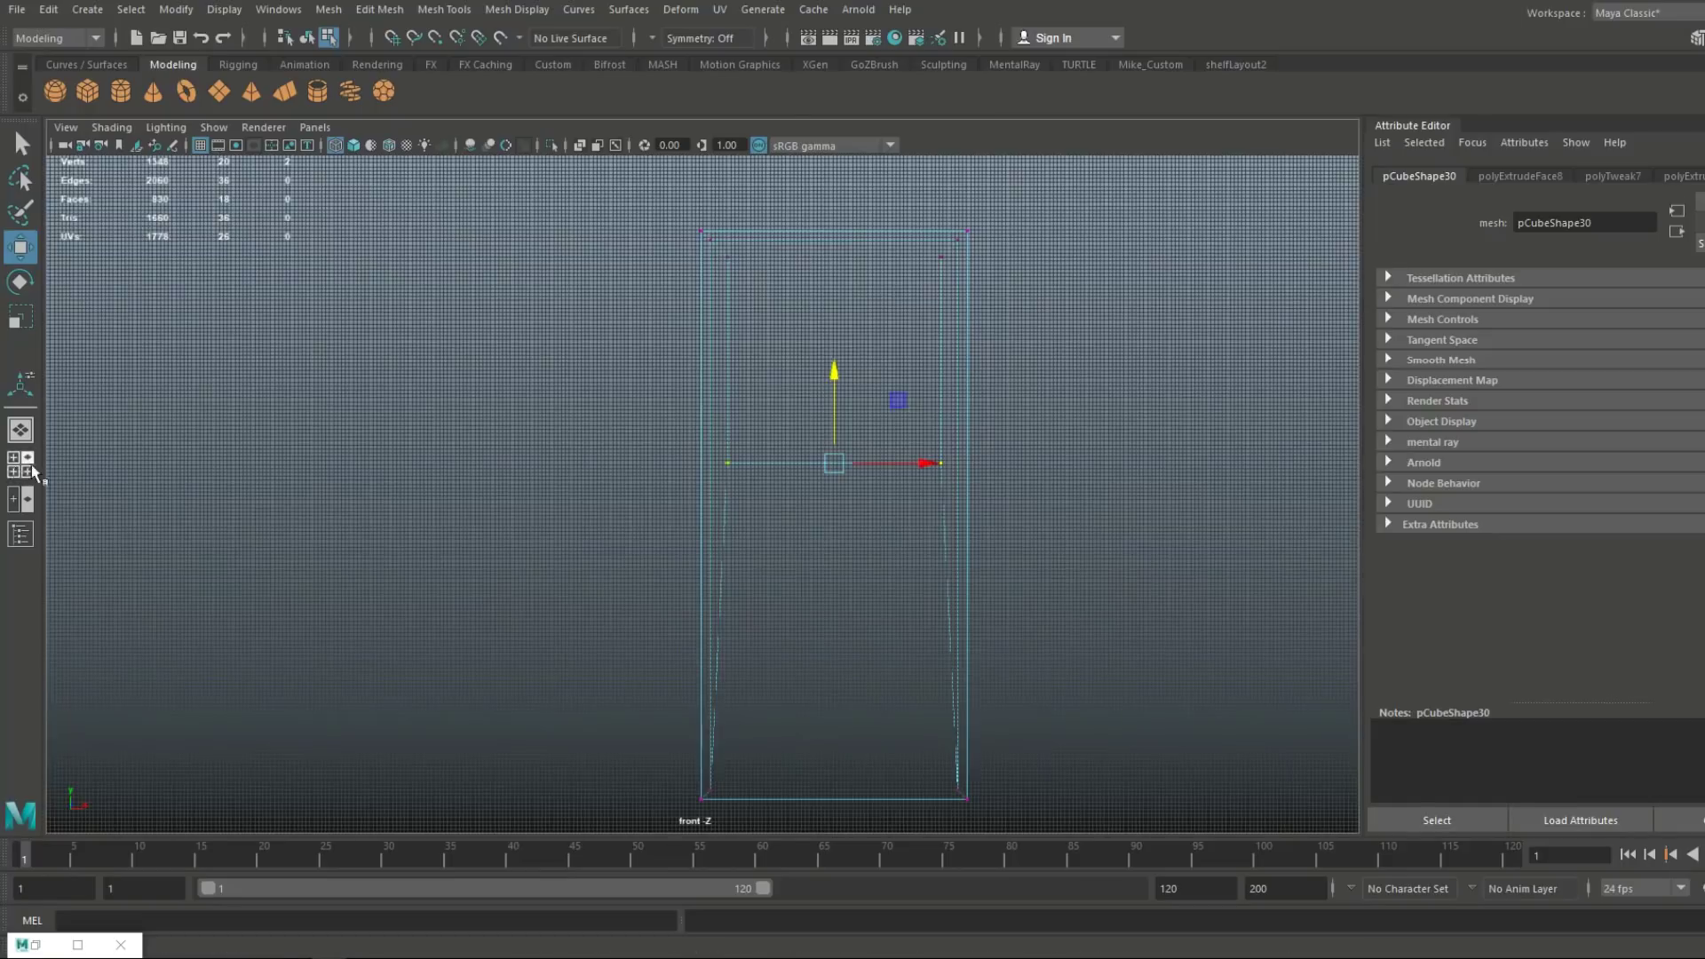
Inset the door's upper panel face to form a narrow rim and extrude the inner face again
click(32, 468)
key(space)
click(993, 563)
alt+drag(992, 563, 944, 573)
scroll(943, 573, up, 2)
right_drag(821, 422, 832, 476)
click(834, 476)
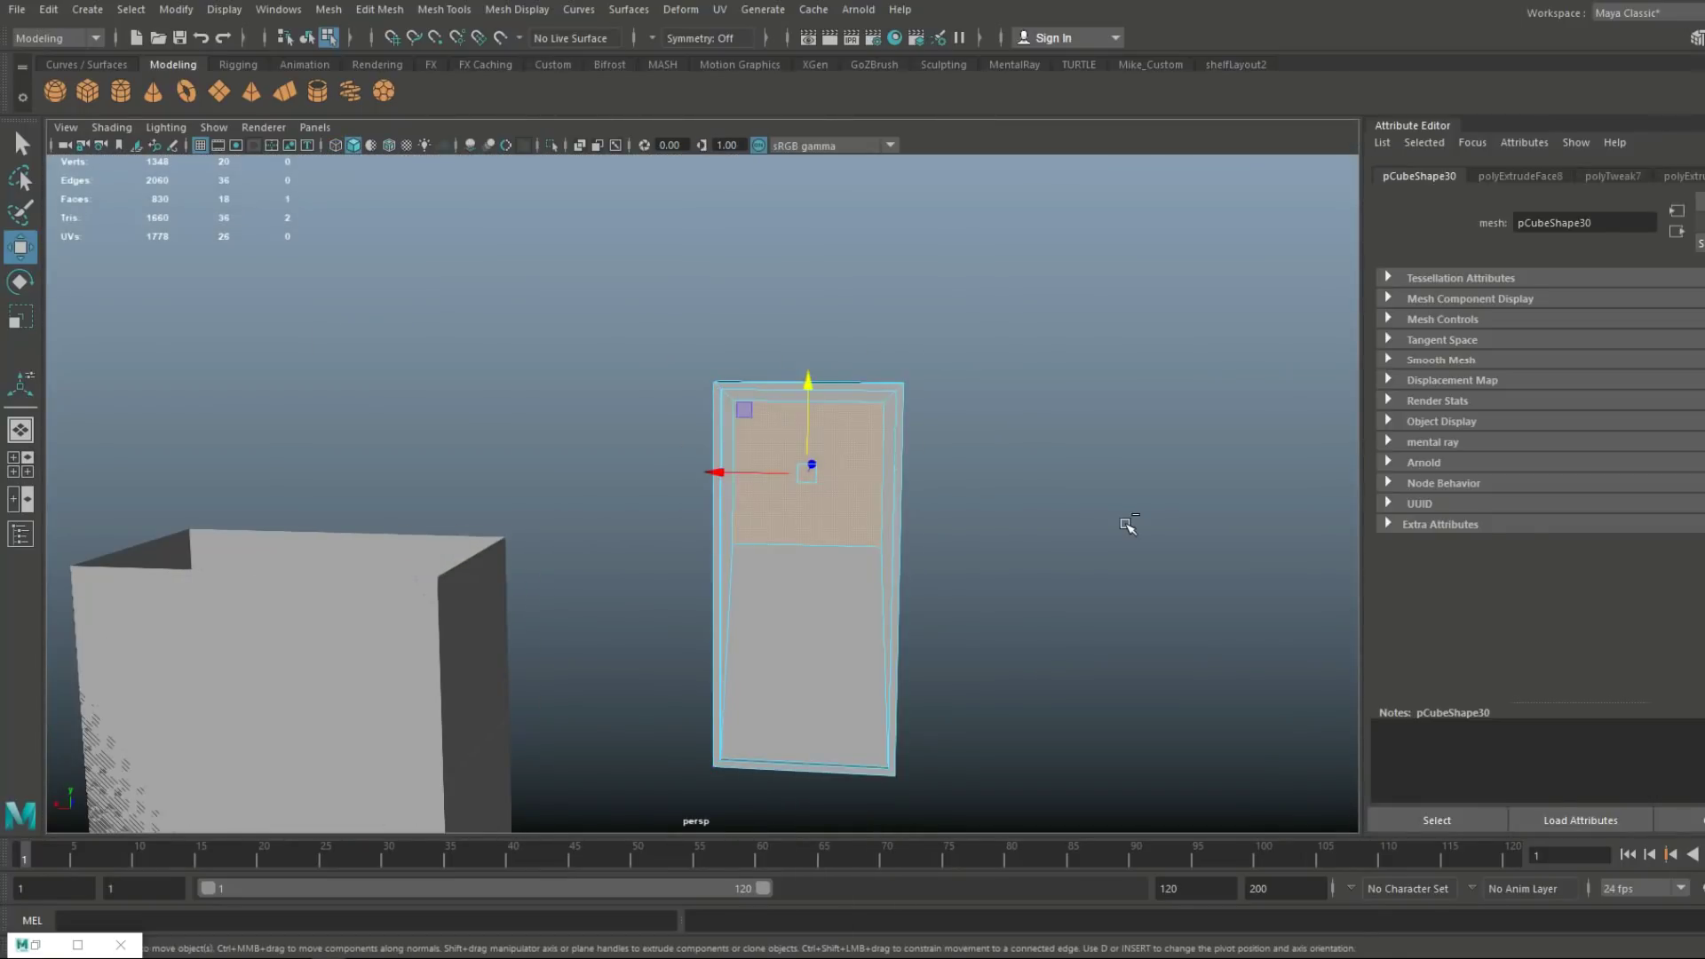
key(ctrl+e)
key(ctrl+e)
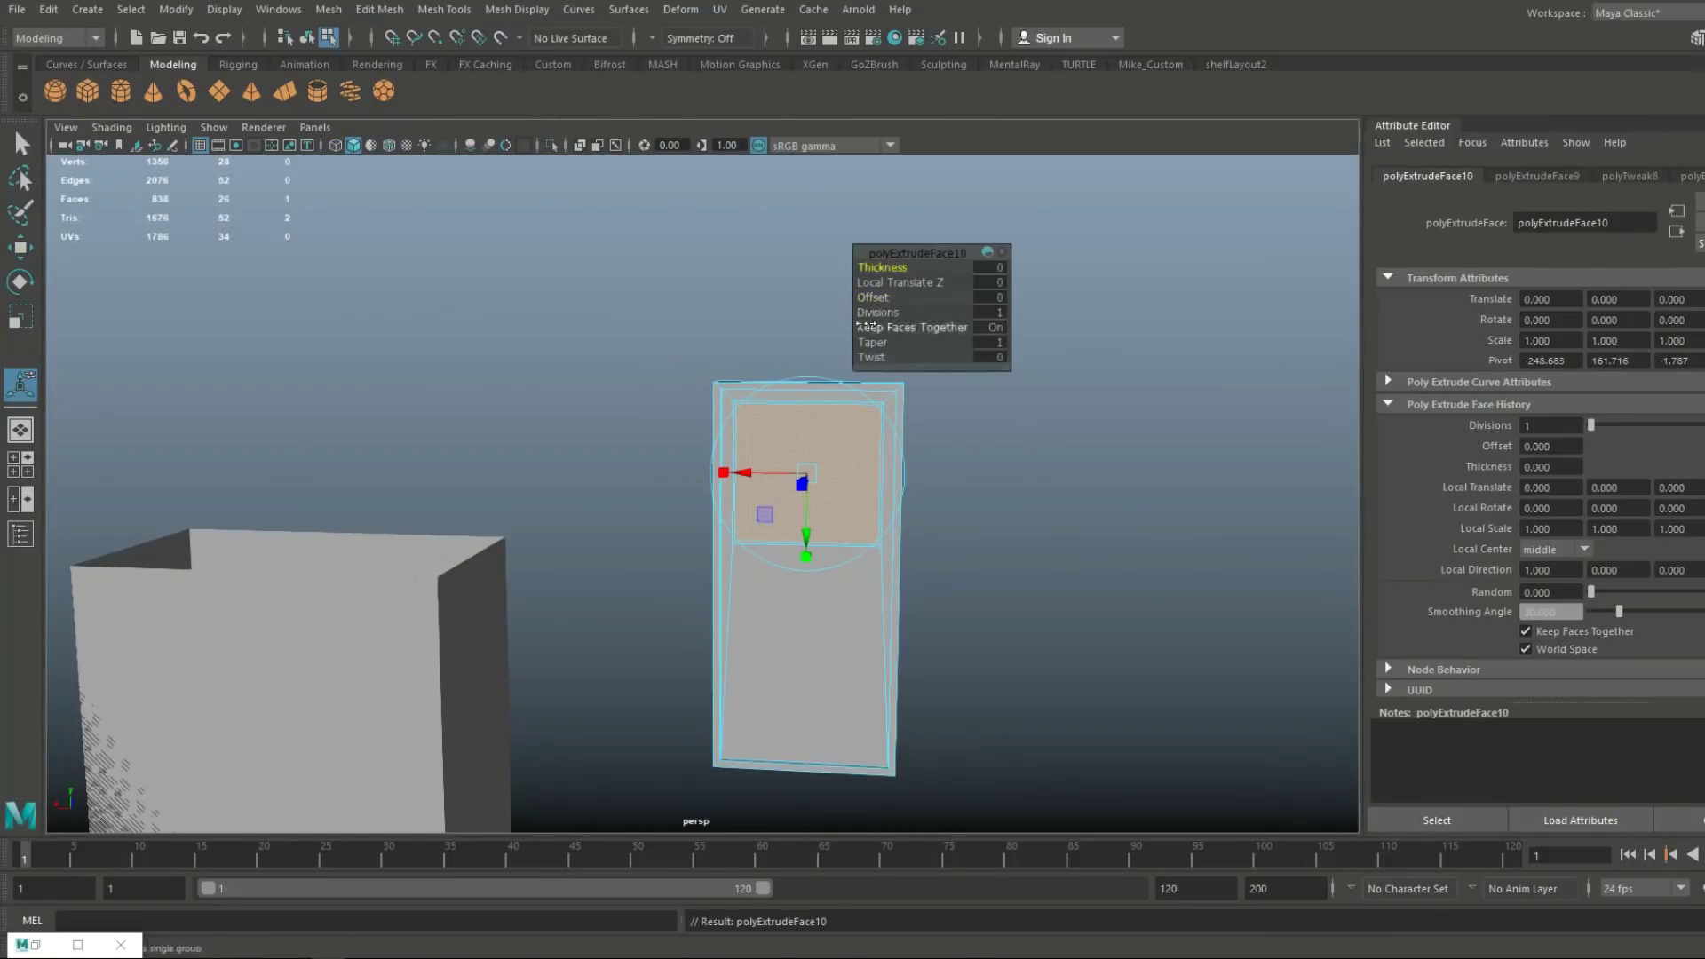
Push the extruded upper panel face back along Z into the door
key(w)
alt+drag(890, 483, 761, 593)
drag(726, 515, 735, 511)
Extrude the four rim faces around the upper panel and pull them slightly outward along Z as raised trim
scroll(675, 471, up, 4)
alt+middle_drag(604, 435, 815, 352)
right_drag(814, 353, 783, 364)
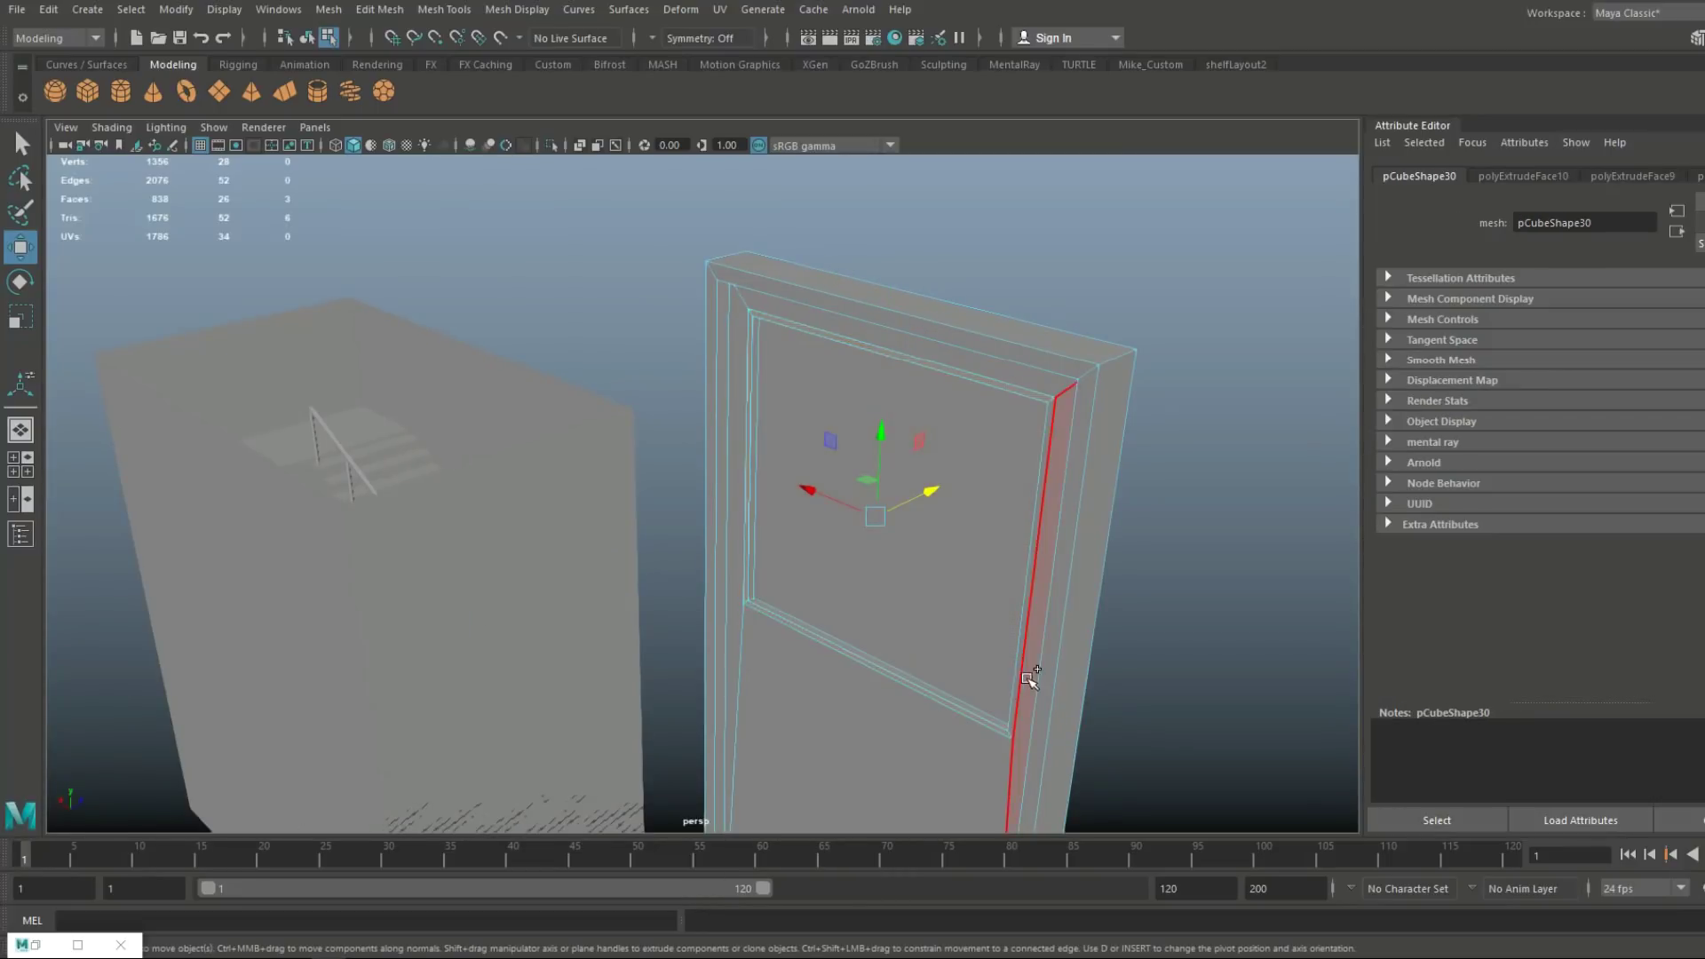
key(ctrl+e)
key(w)
drag(927, 492, 920, 497)
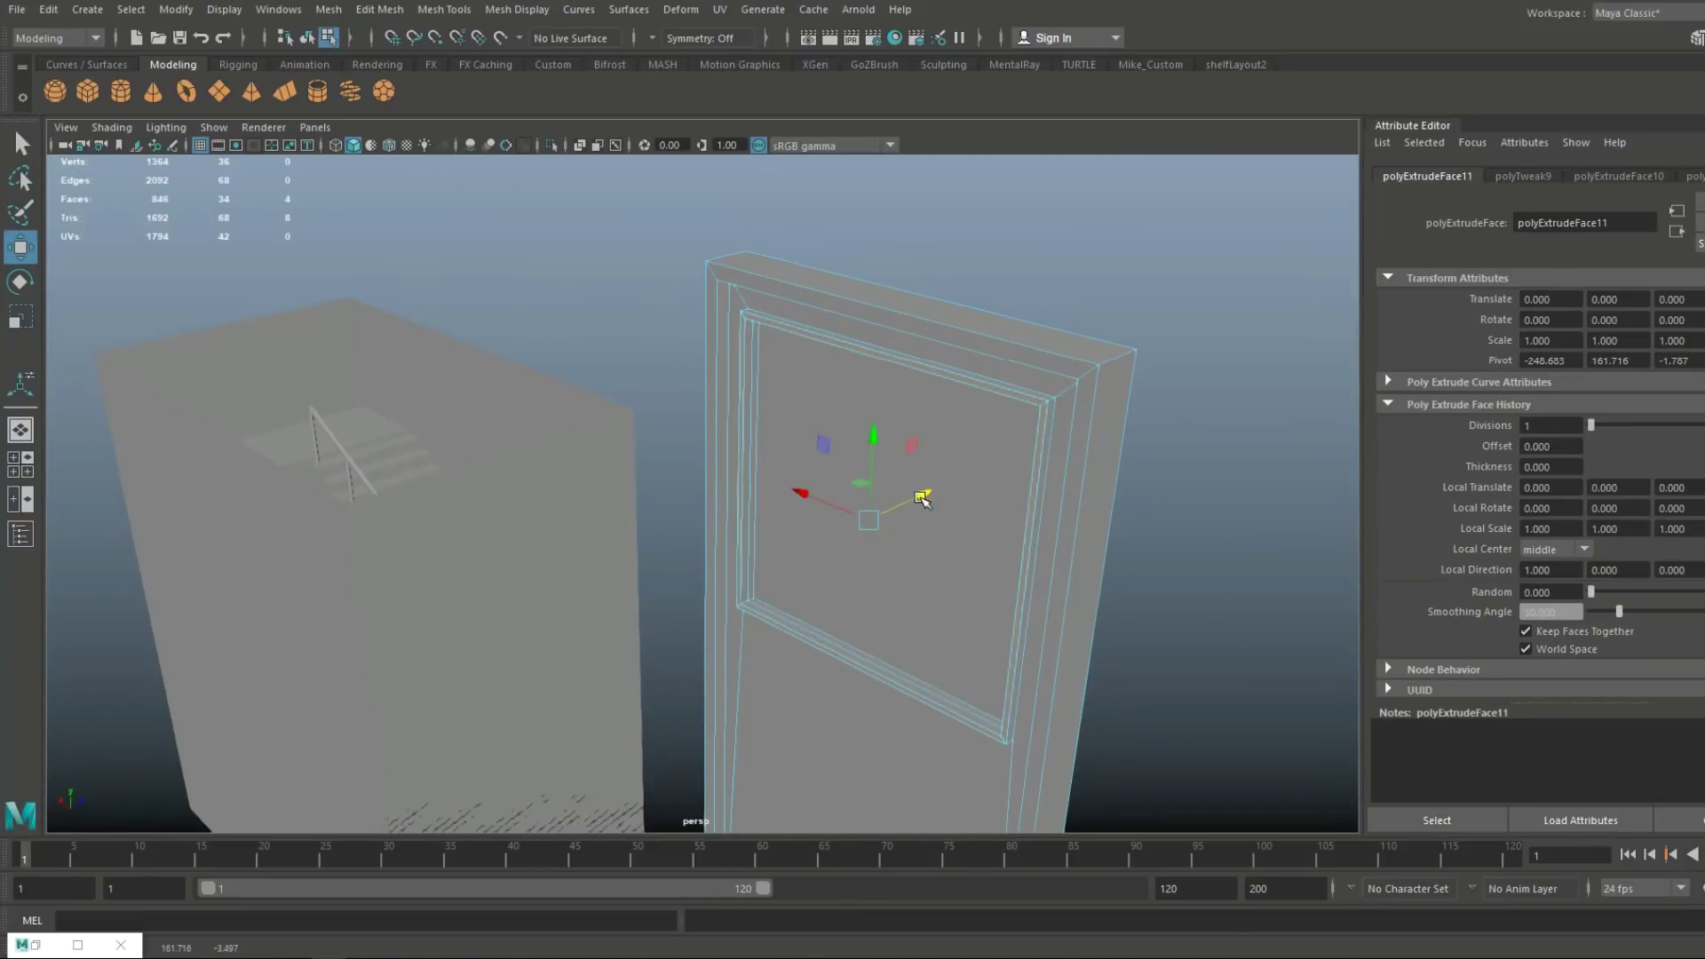
click(1172, 479)
Delete the door slab's back face
alt+drag(1172, 475, 839, 471)
click(521, 455)
key(Delete)
Create a sphere for the doorknob, move it to X -260.211, Y 104.525 and scale it uniformly to 3.577
click(54, 90)
alt+right_drag(769, 608, 532, 639)
drag(471, 676, 728, 697)
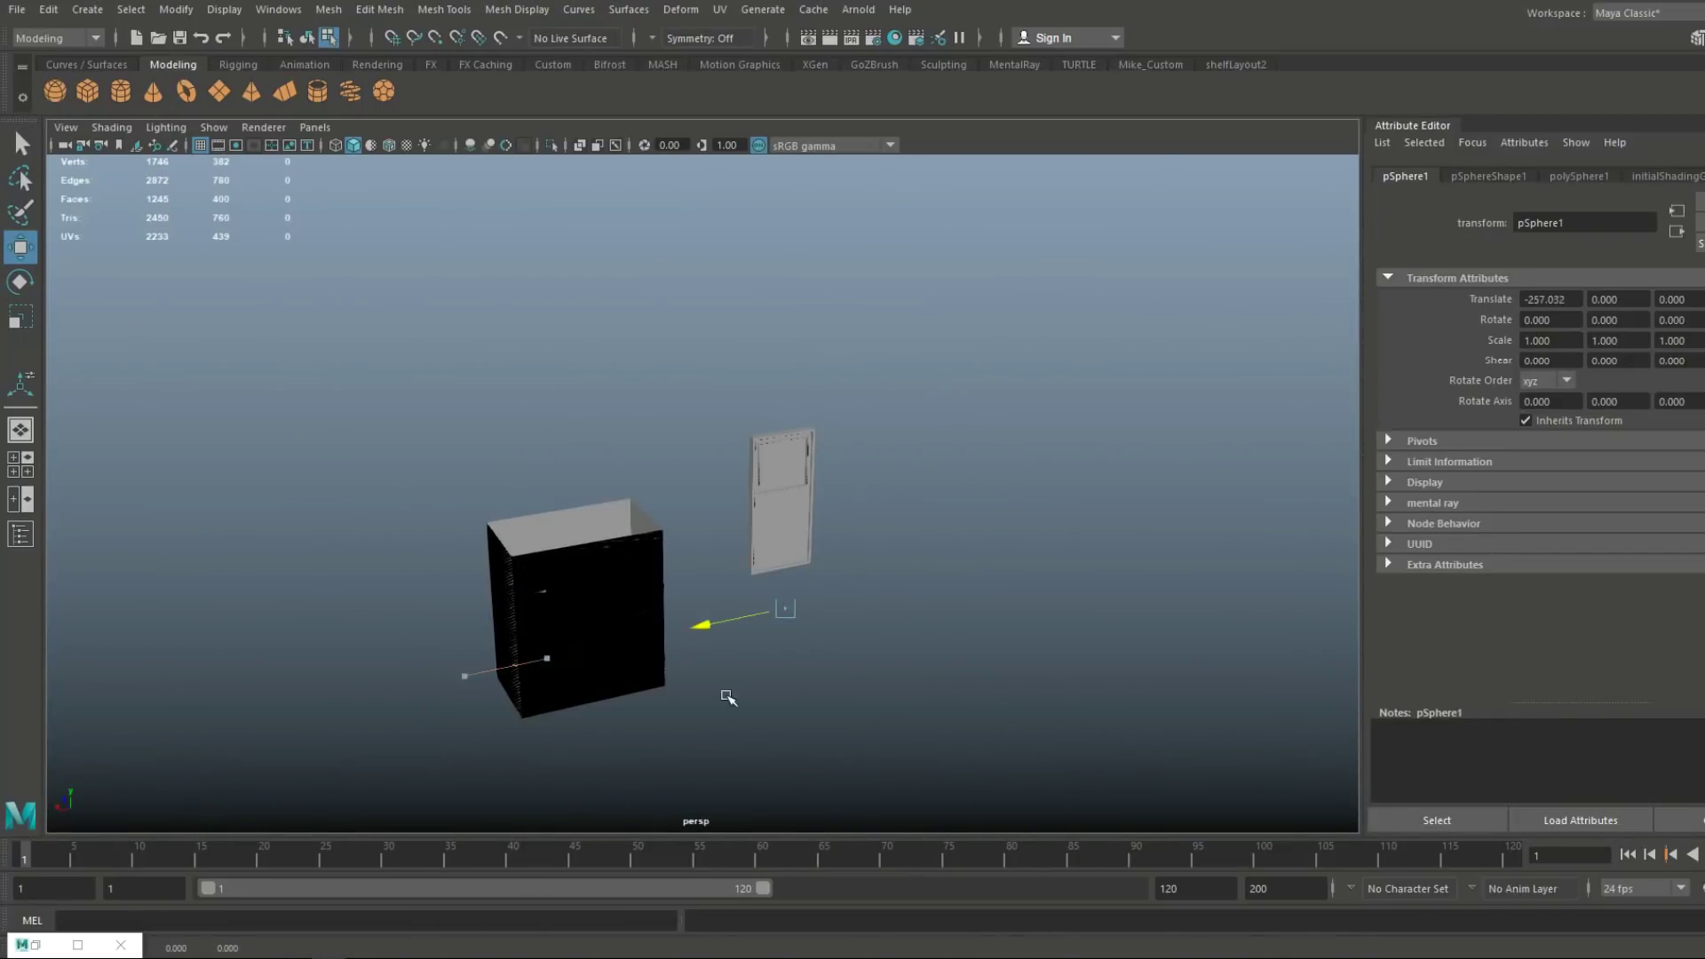
drag(785, 433, 786, 421)
key(f)
key(r)
drag(701, 492, 1107, 578)
Move the sphere in front of the door to Z -23.139 and rotate it -90 degrees in X
alt+right_drag(1107, 578, 904, 664)
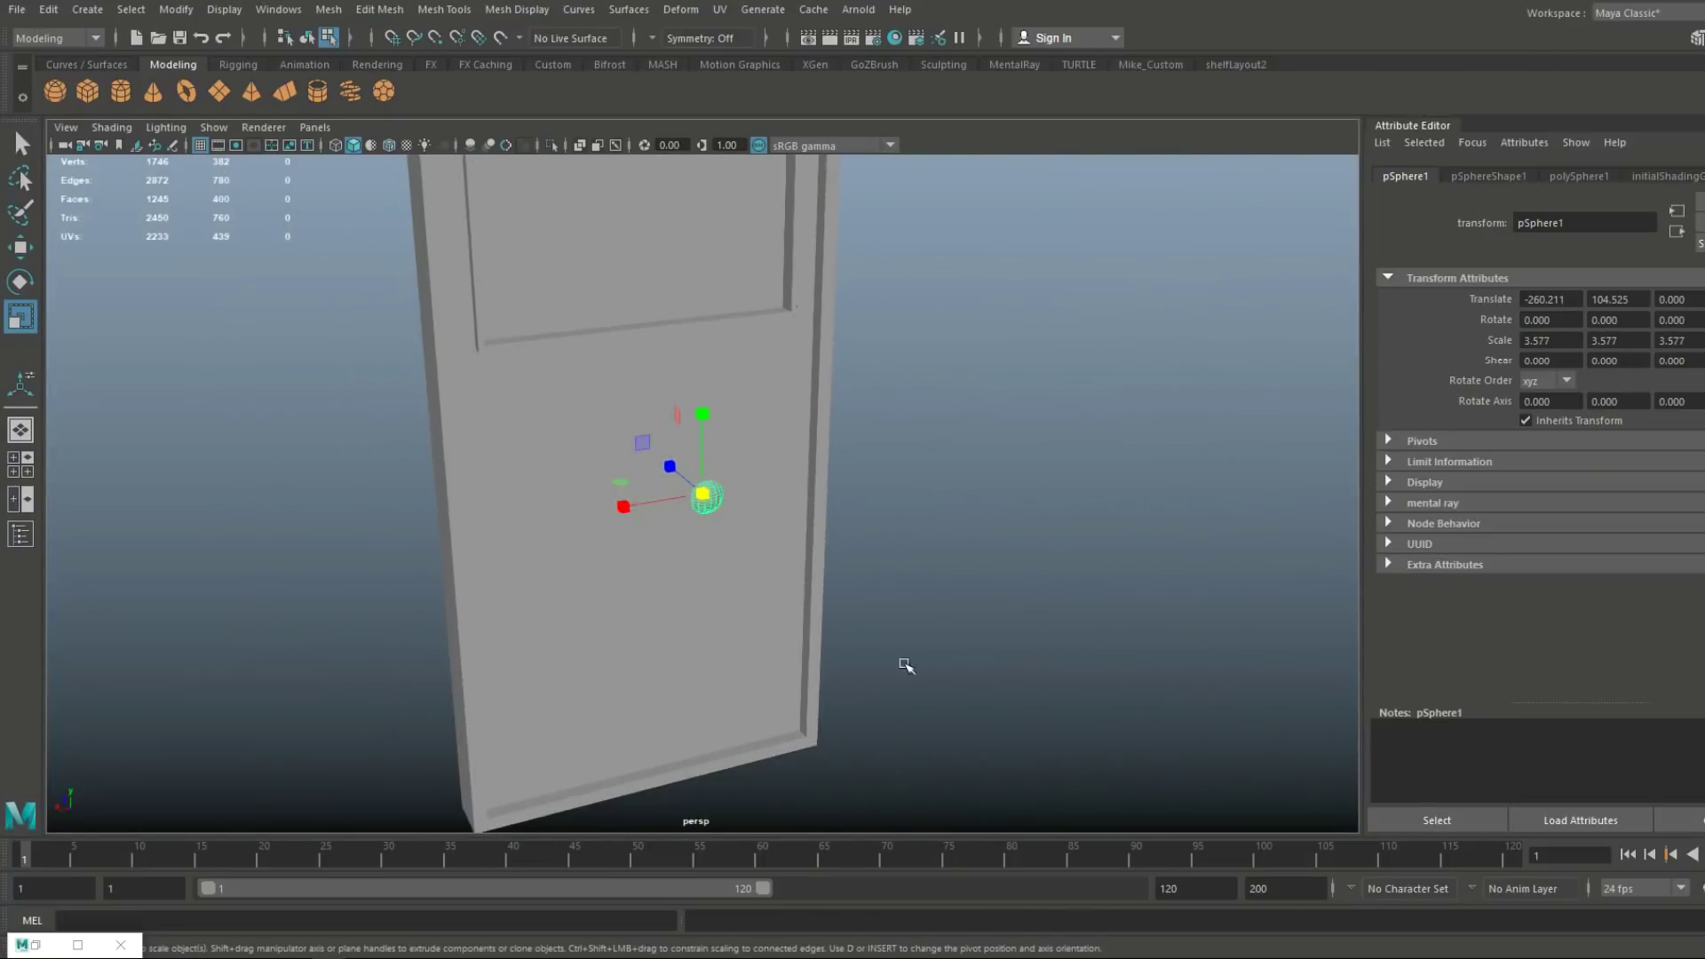
drag(677, 464, 803, 582)
key(e)
alt+right_drag(804, 582, 860, 654)
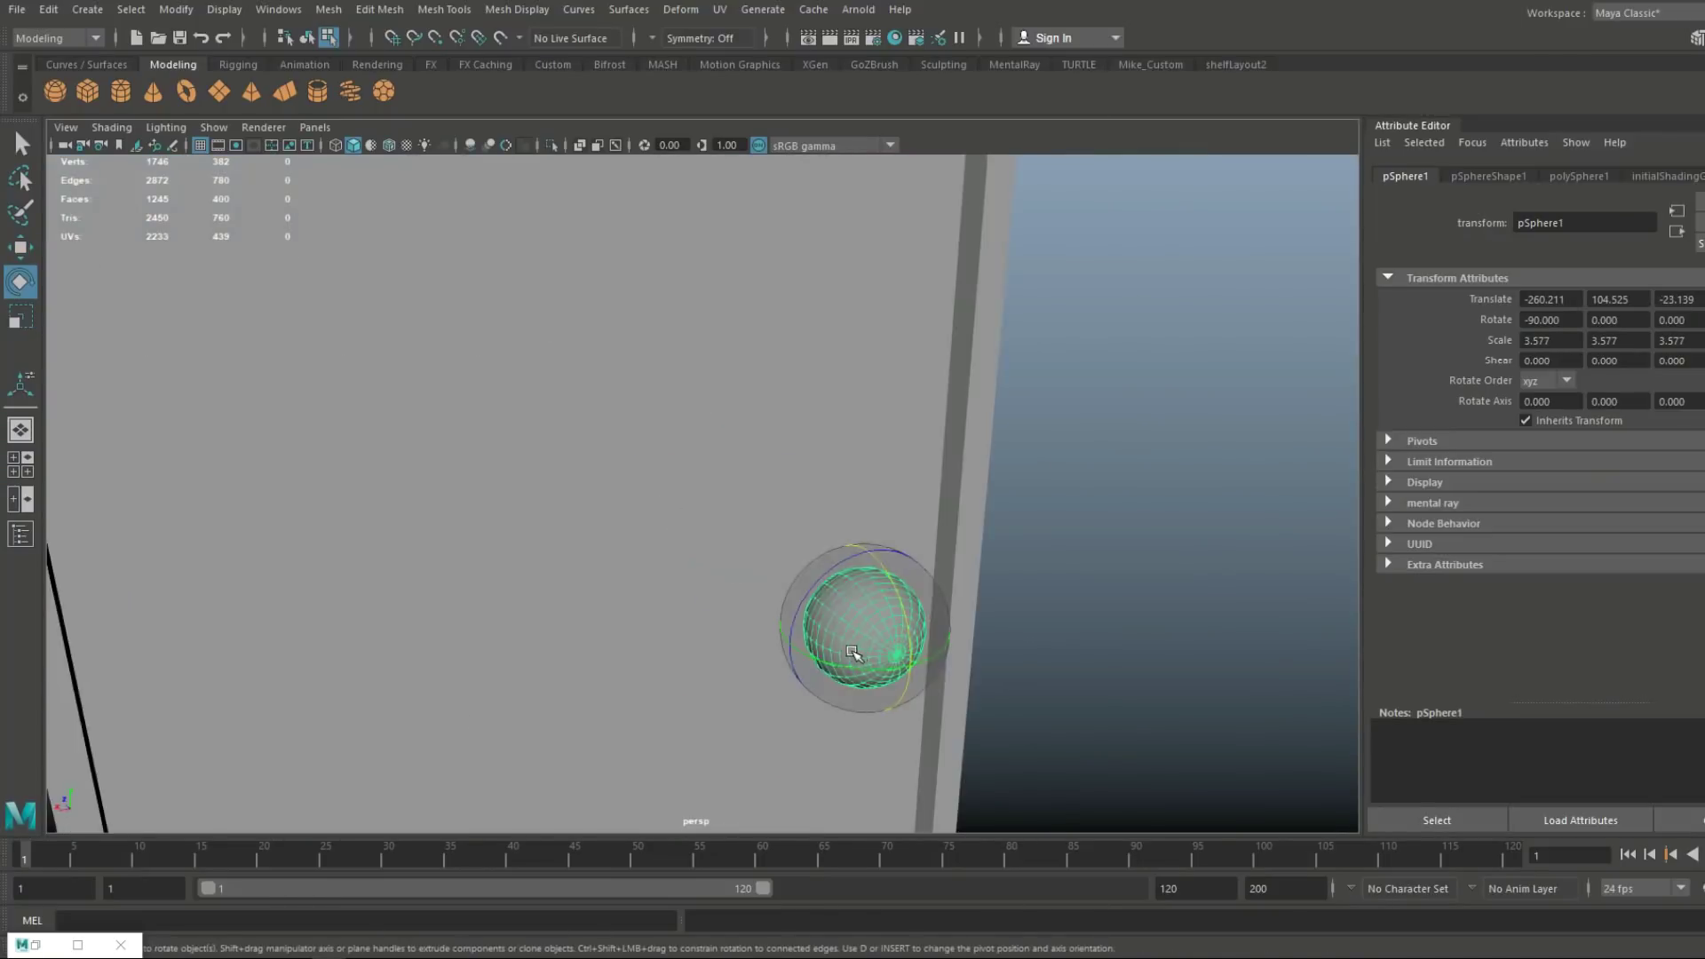
Delete the cap of faces around the sphere's pole that faces the door, leaving a round opening
alt+drag(860, 654, 984, 550)
alt+right_drag(983, 551, 1048, 524)
alt+middle_drag(1021, 364, 807, 457)
right_drag(868, 391, 869, 458)
alt+right_drag(701, 462, 791, 494)
click(1174, 273)
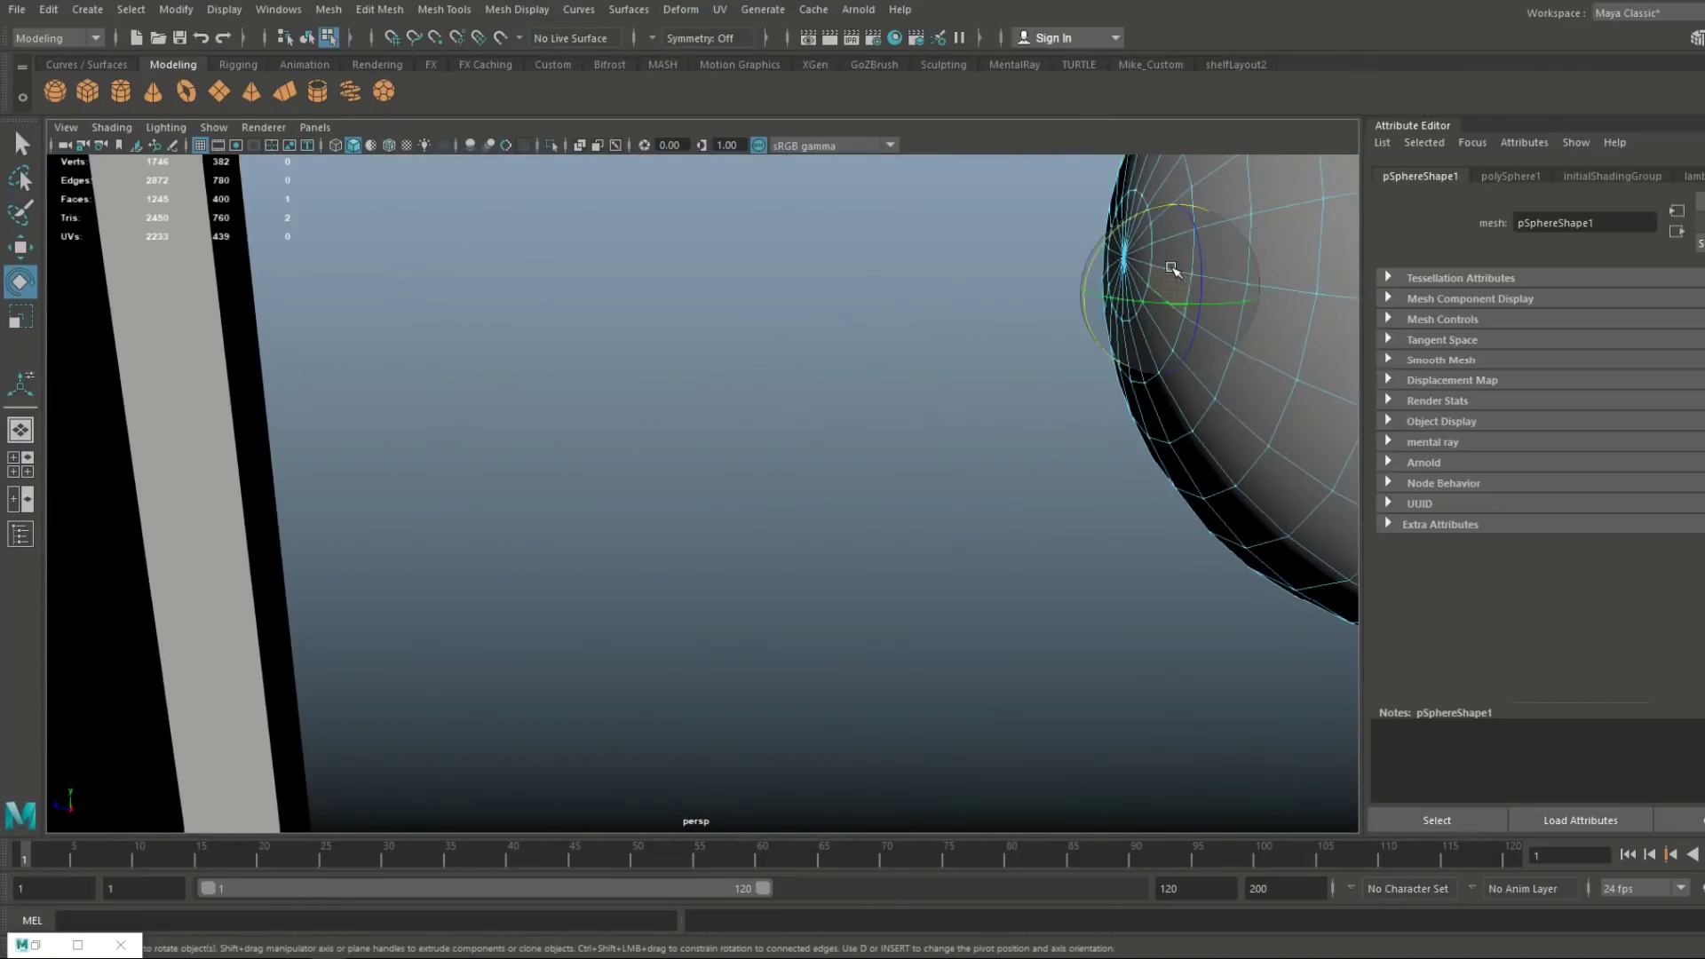
alt+right_drag(1183, 322, 1243, 293)
alt+middle_drag(1243, 293, 820, 523)
key(f)
shift+double_click(733, 360)
key(f)
alt+right_drag(734, 350, 598, 589)
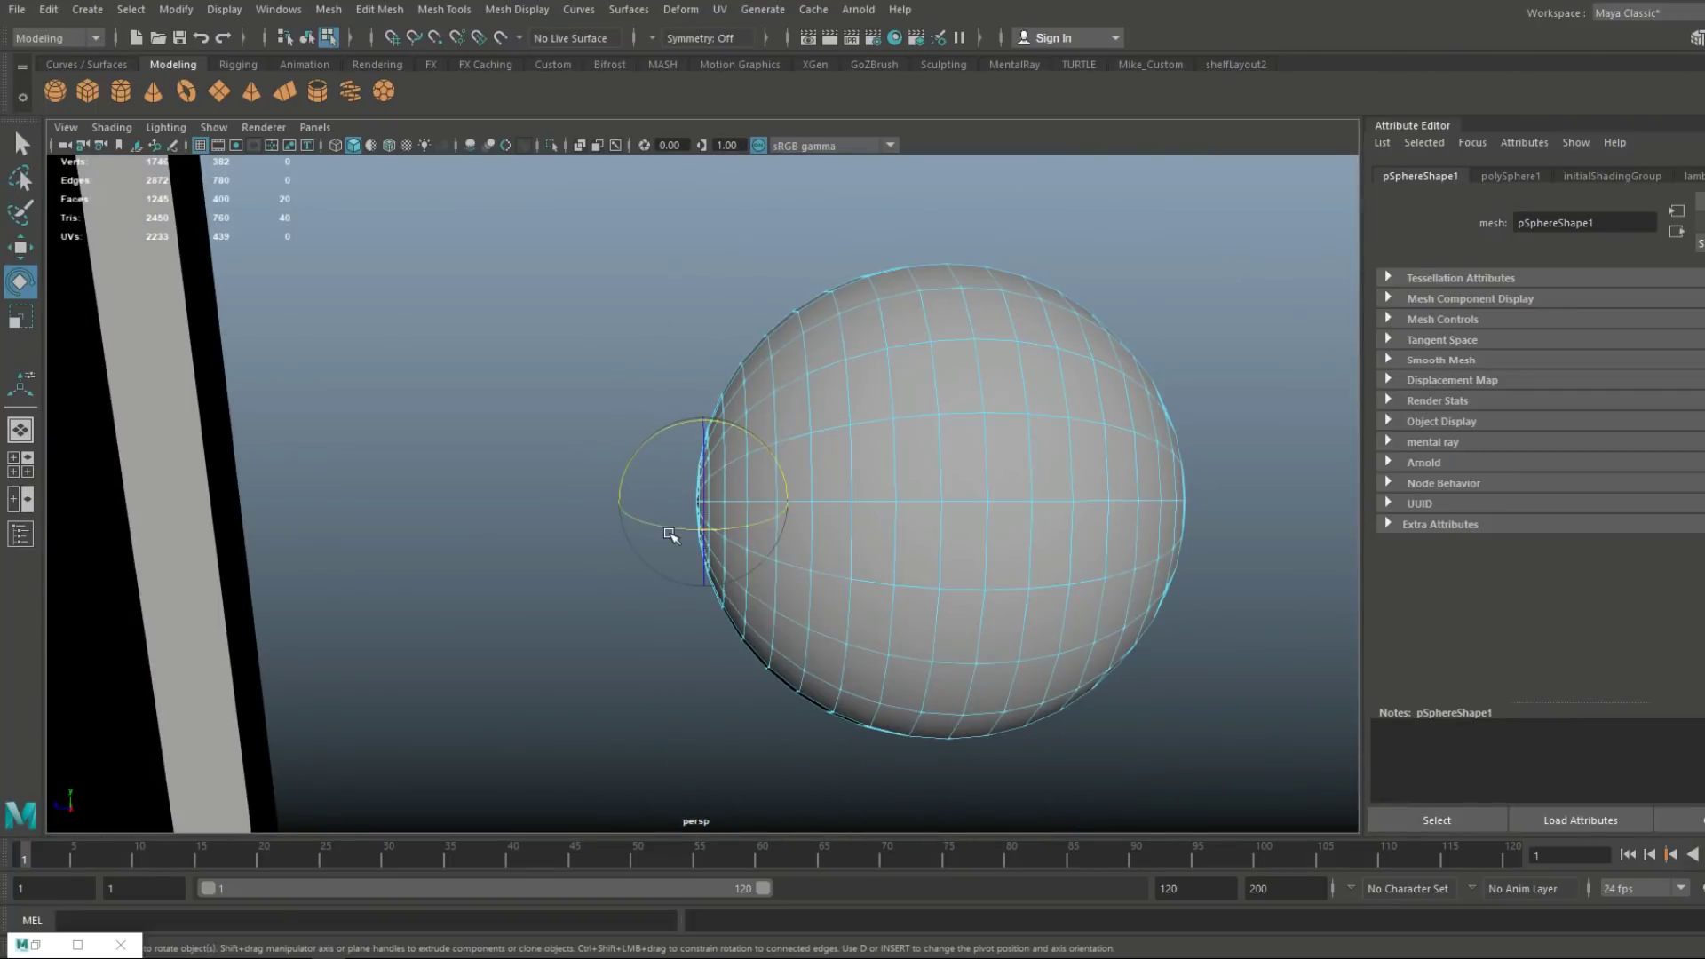
key(Delete)
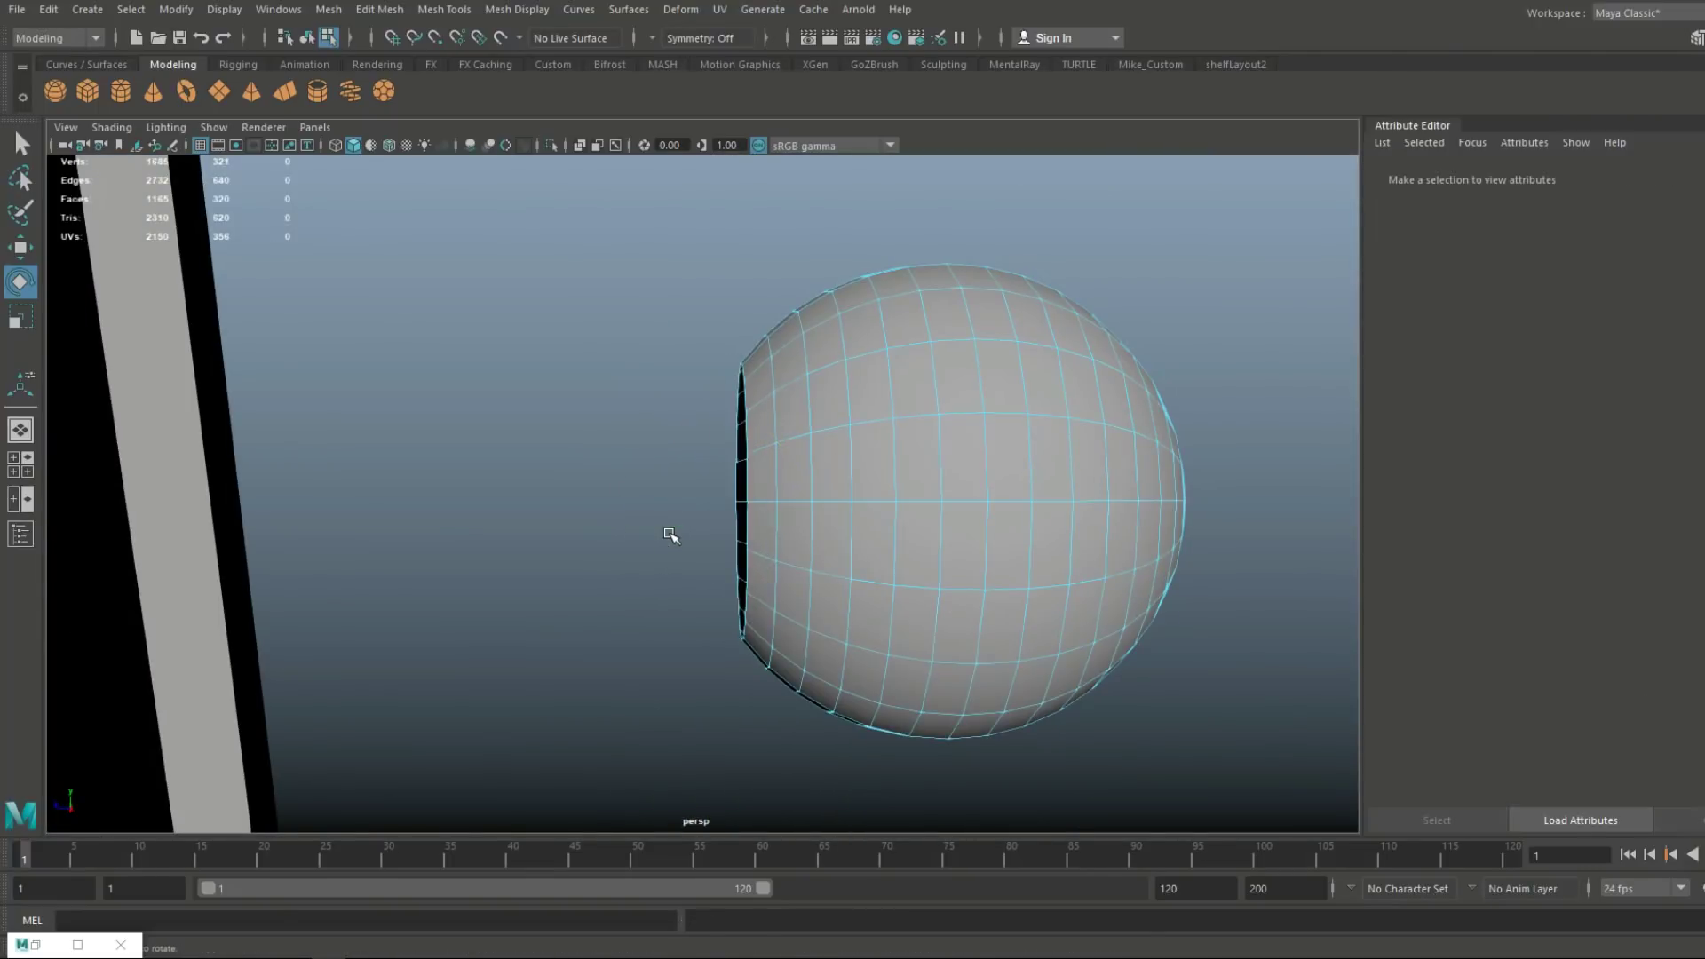
Extrude the sphere's open border edge loop toward the door to form the knob's neck
double_click(749, 428)
key(ctrl+e)
key(w)
drag(650, 503, 391, 503)
Position the knob against the door near its edge at X -272.221, Y 126.928, Z -6.625
right_drag(830, 365, 910, 330)
alt+right_drag(932, 342, 868, 548)
drag(652, 496, 485, 508)
alt+drag(655, 552, 643, 609)
key(space)
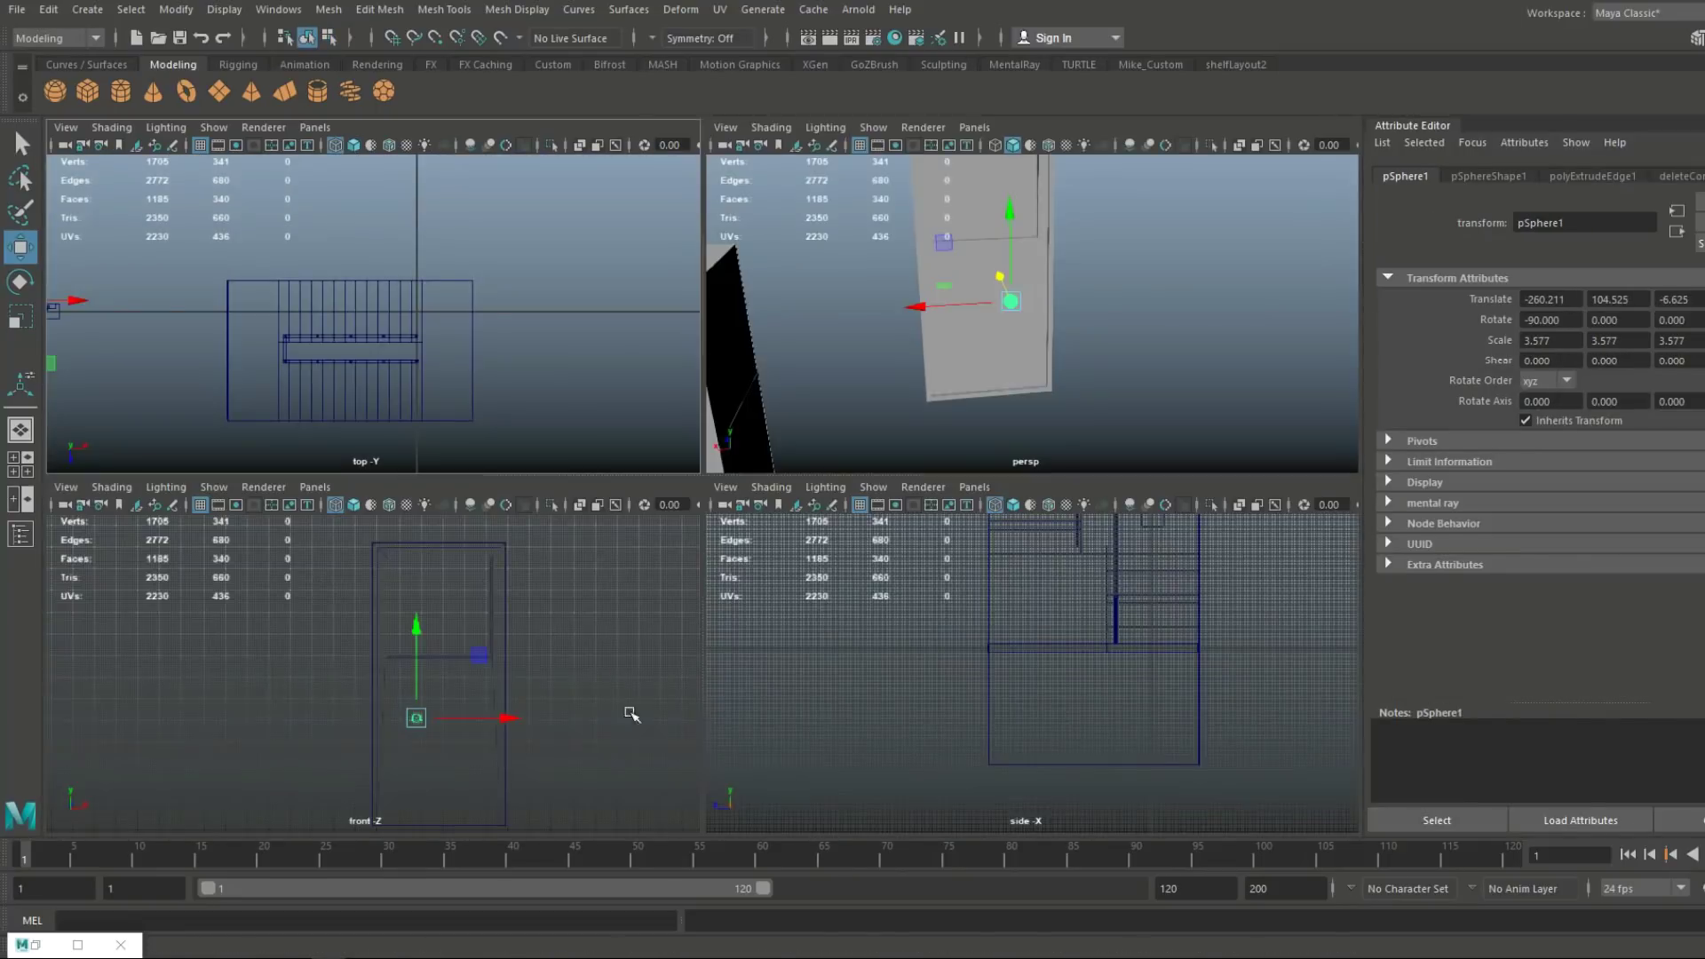
key(space)
key(space)
key(space)
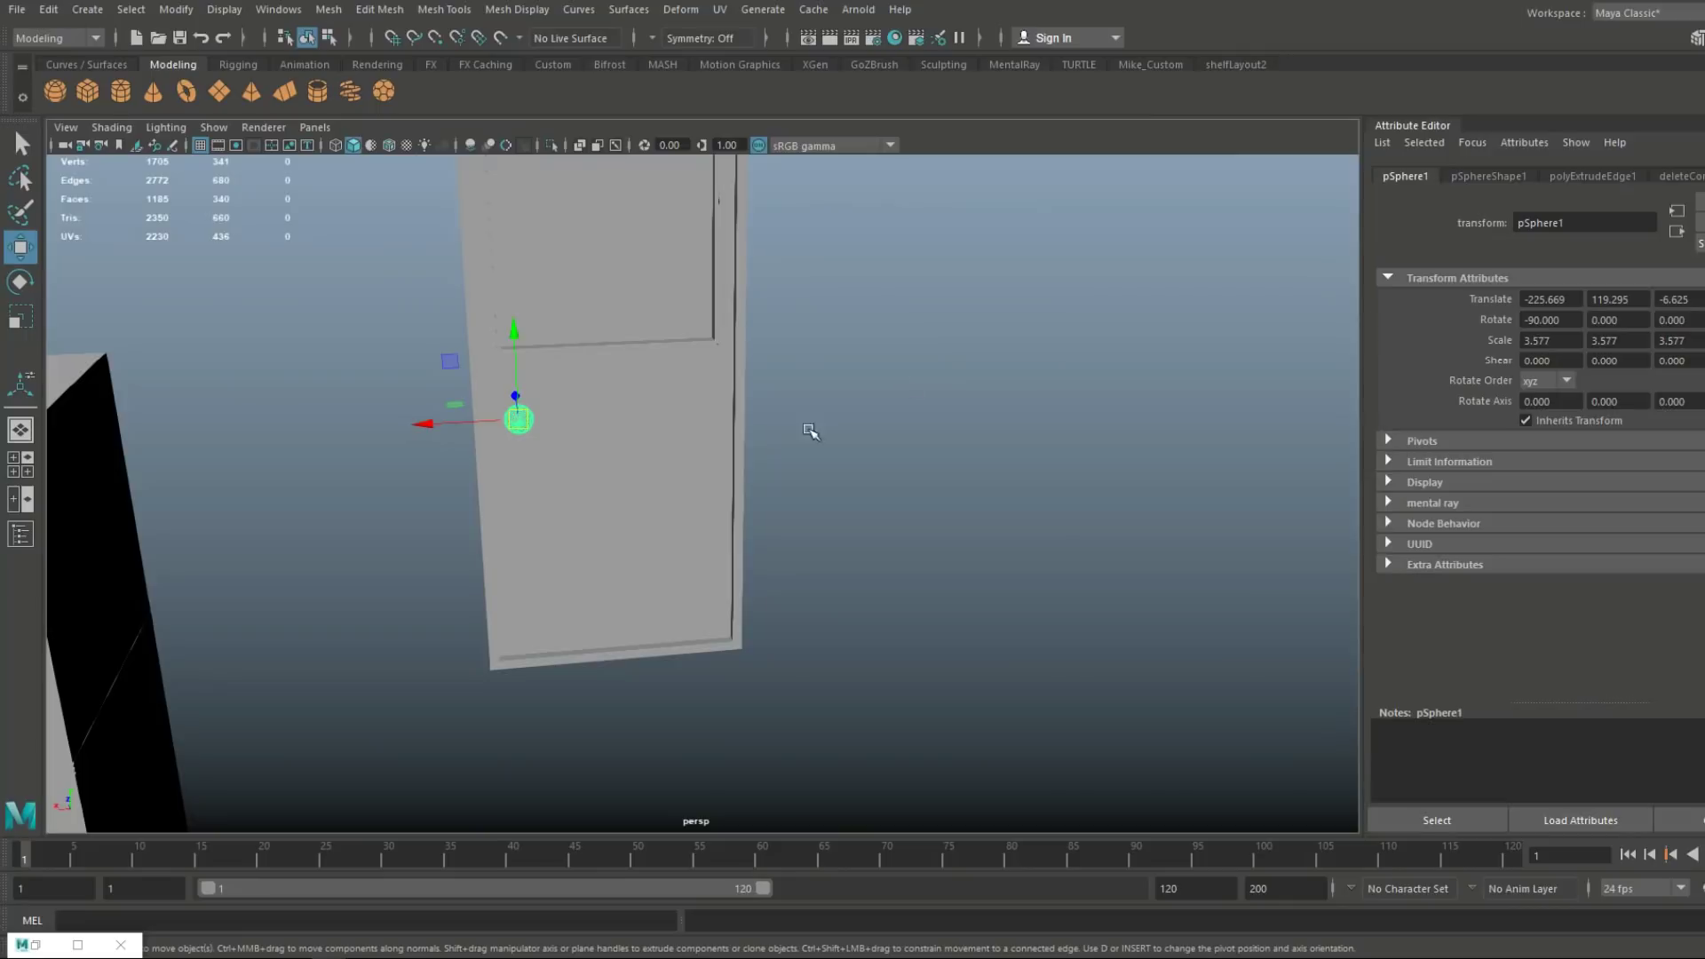
drag(431, 424, 475, 431)
alt+drag(711, 295, 444, 438)
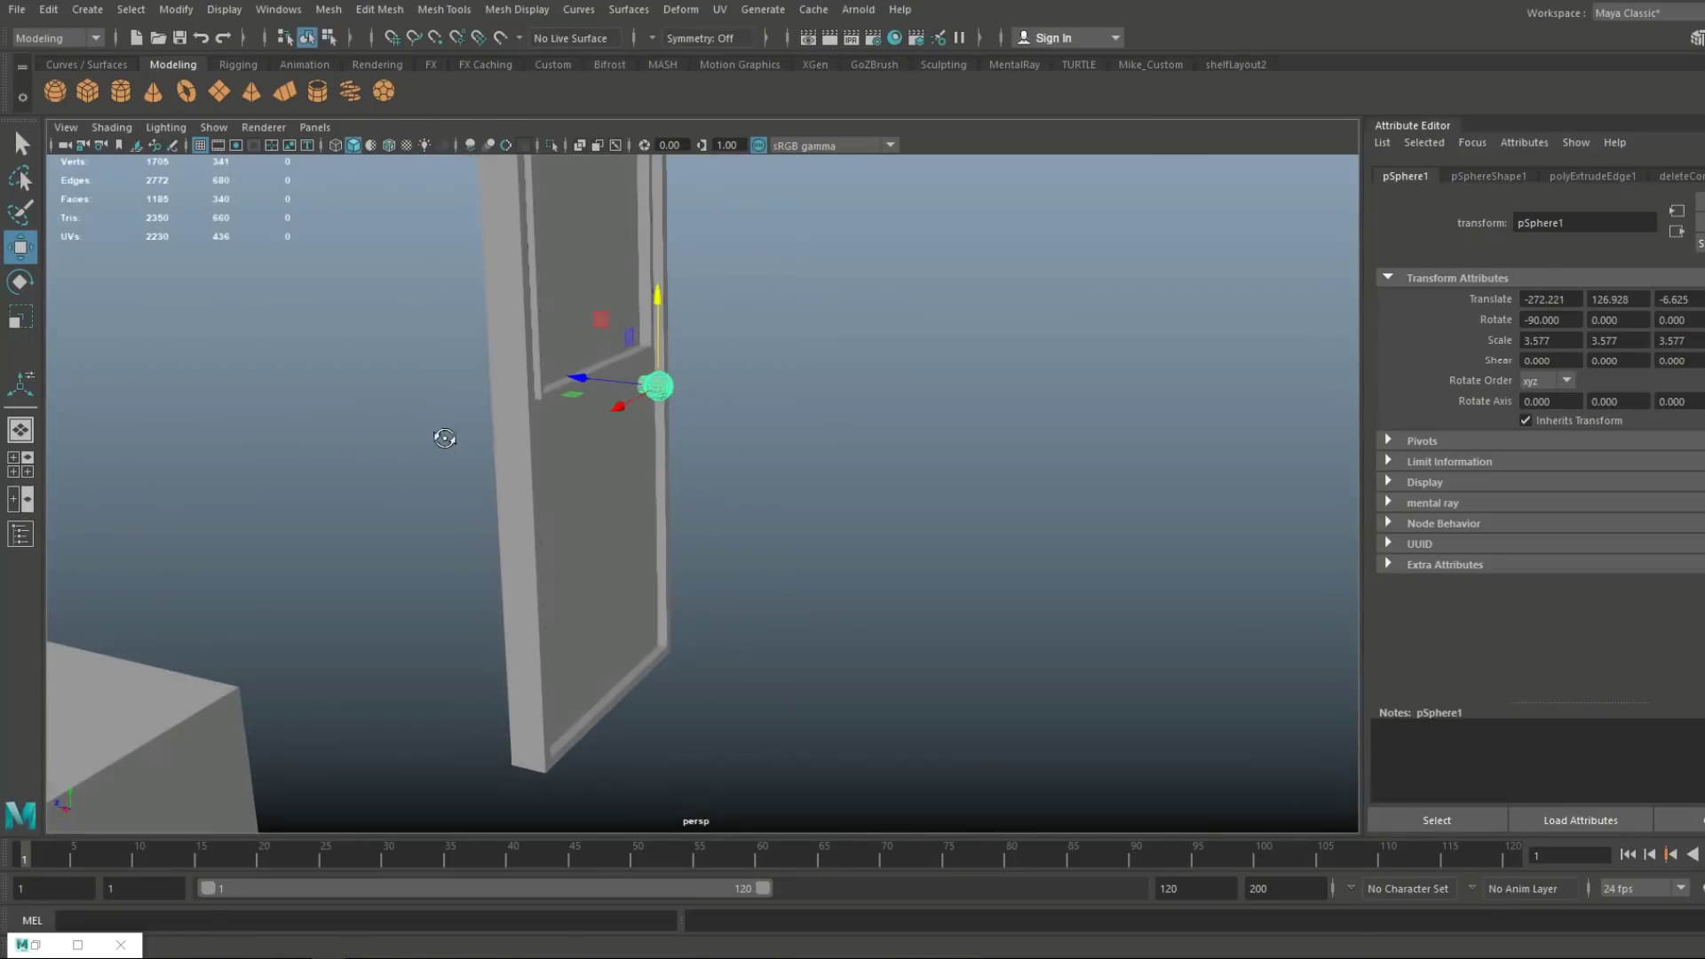
key(r)
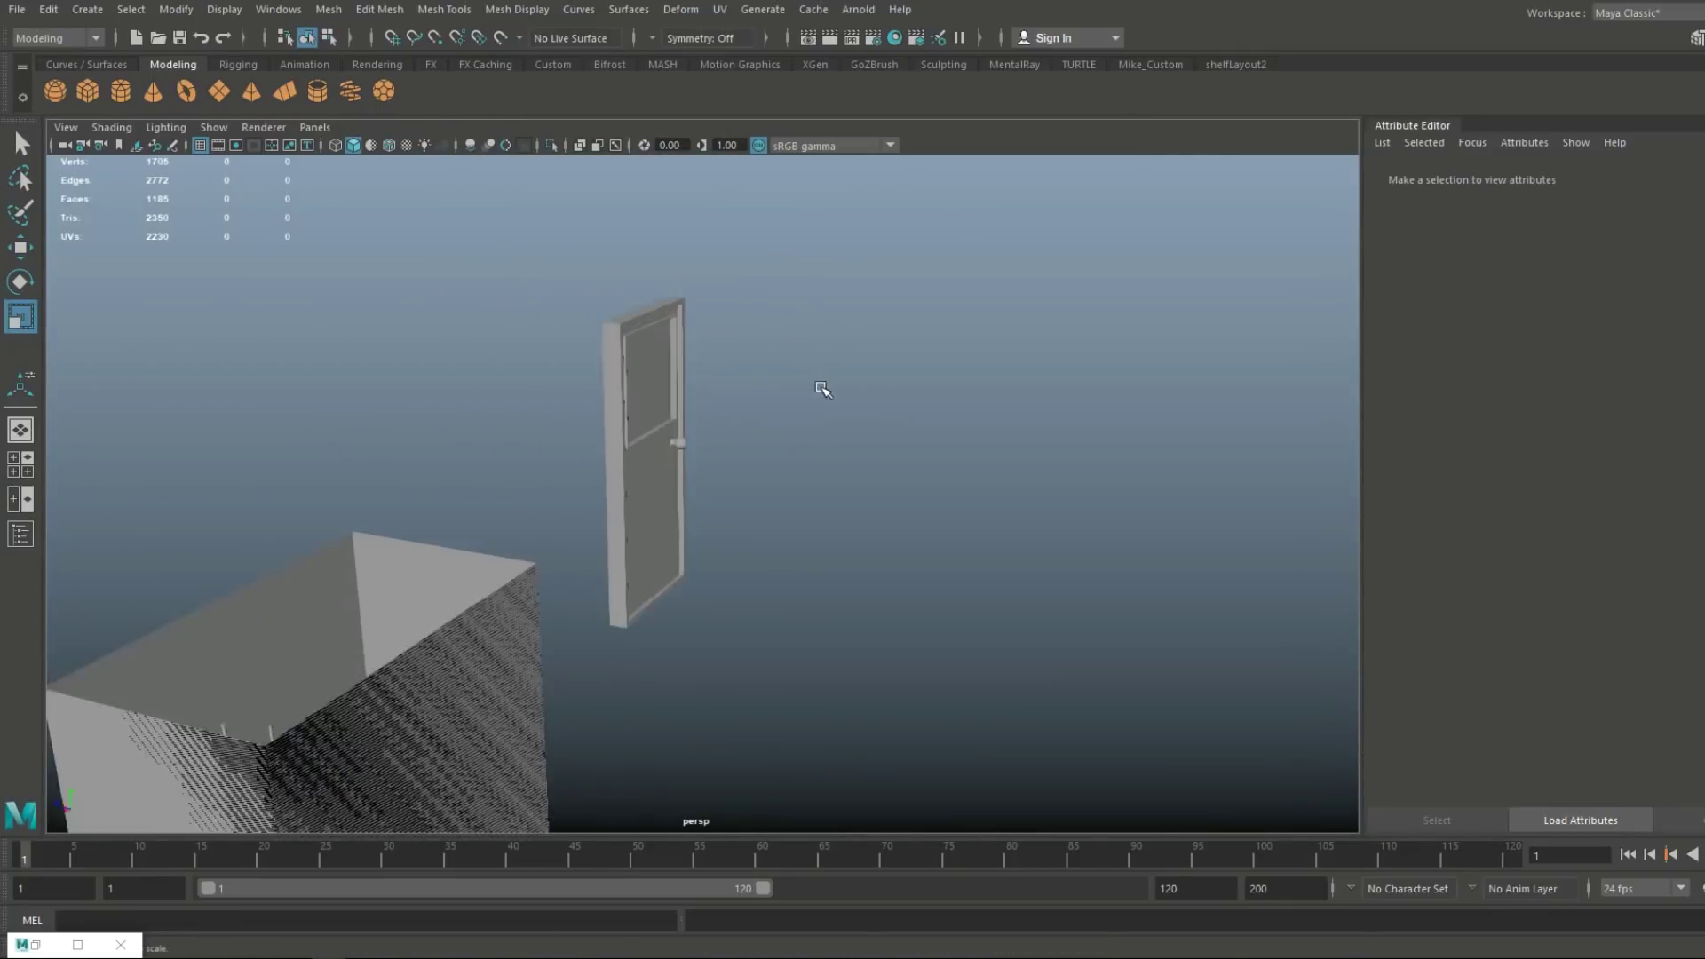
Combine the door slab, panel trim and knob into a single mesh
drag(541, 248, 613, 337)
click(328, 9)
click(395, 82)
Move the combined door over the staircase to X 189.155 and scale it uniformly to 0.267
key(e)
scroll(837, 612, down, 5)
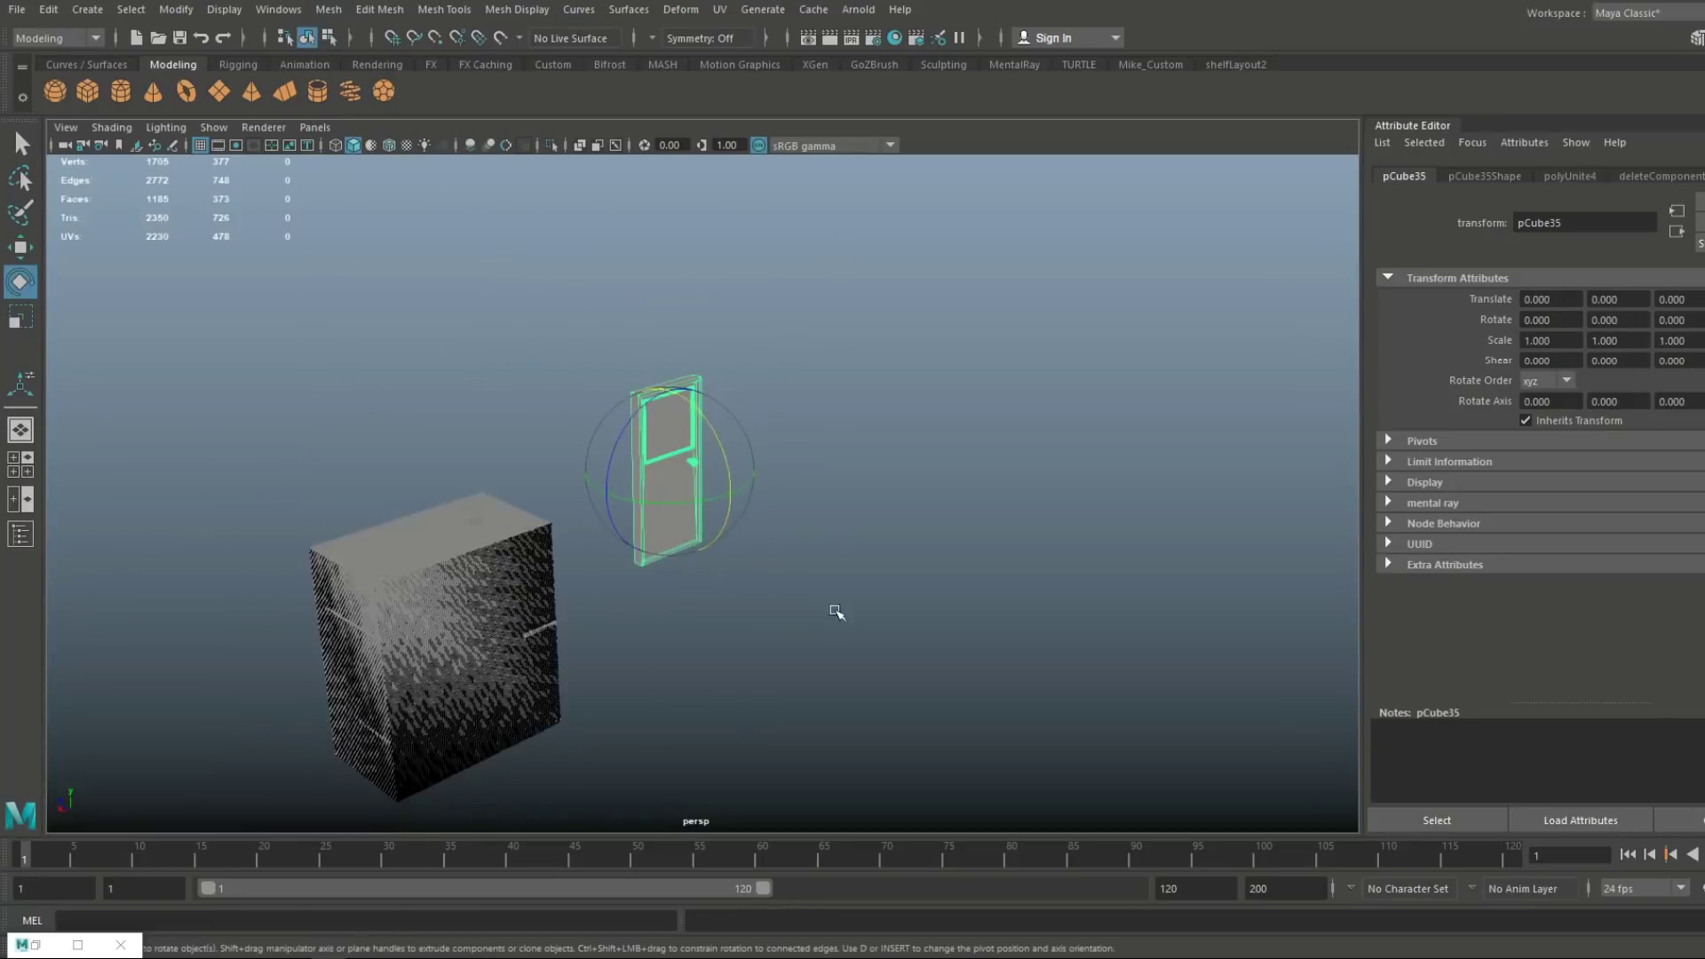
alt+drag(838, 612, 790, 679)
key(w)
drag(589, 509, 444, 593)
key(f)
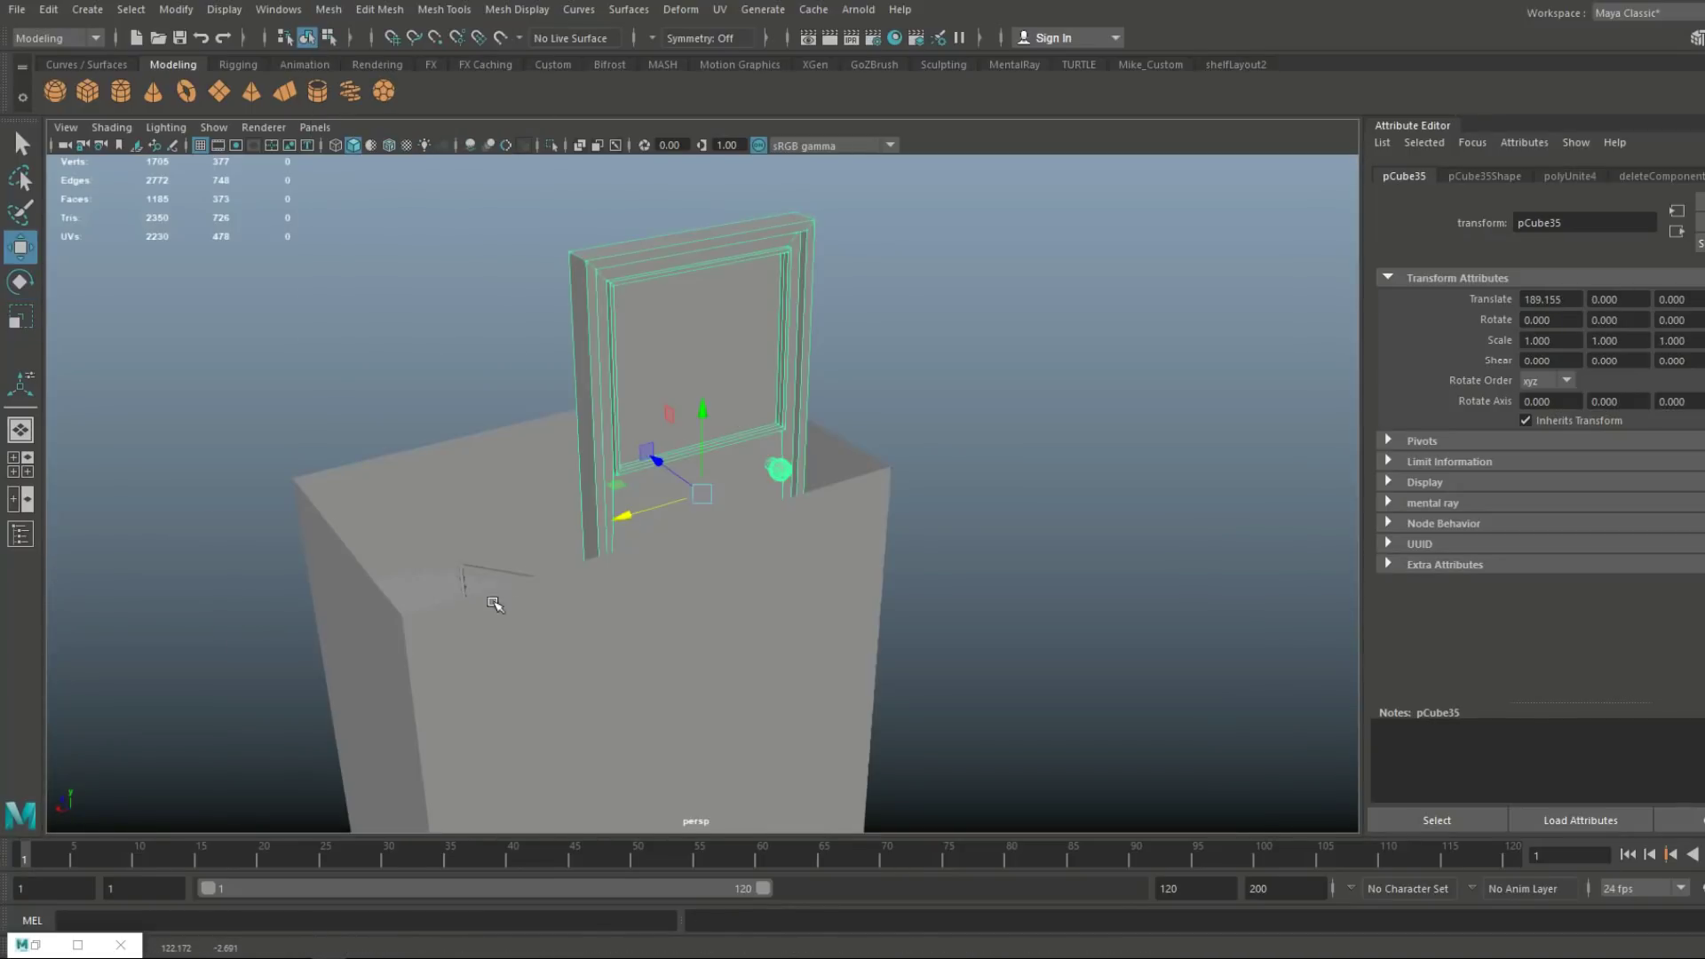
key(r)
drag(696, 494, 524, 596)
Try deleting faces of the enclosing walls to expose the stairs, then undo the last changes
right_drag(765, 577, 765, 641)
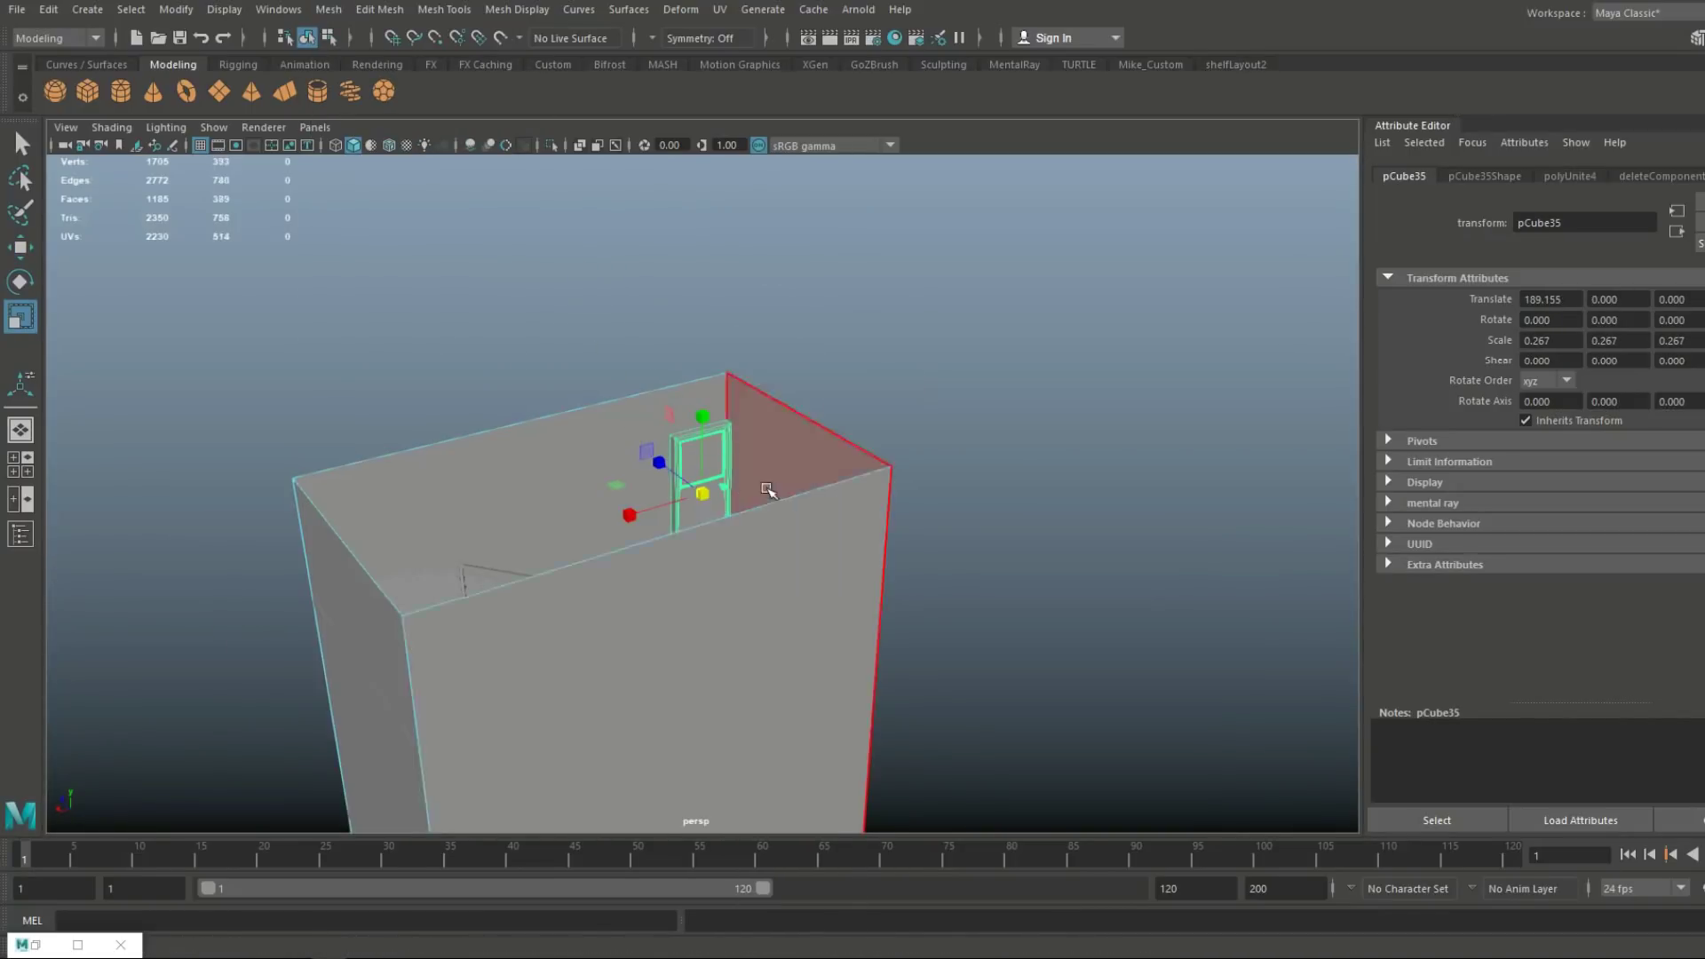
click(751, 571)
key(Delete)
click(749, 575)
key(Delete)
alt+middle_drag(798, 653, 863, 512)
key(ctrl+z)
key(ctrl+z)
key(ctrl+z)
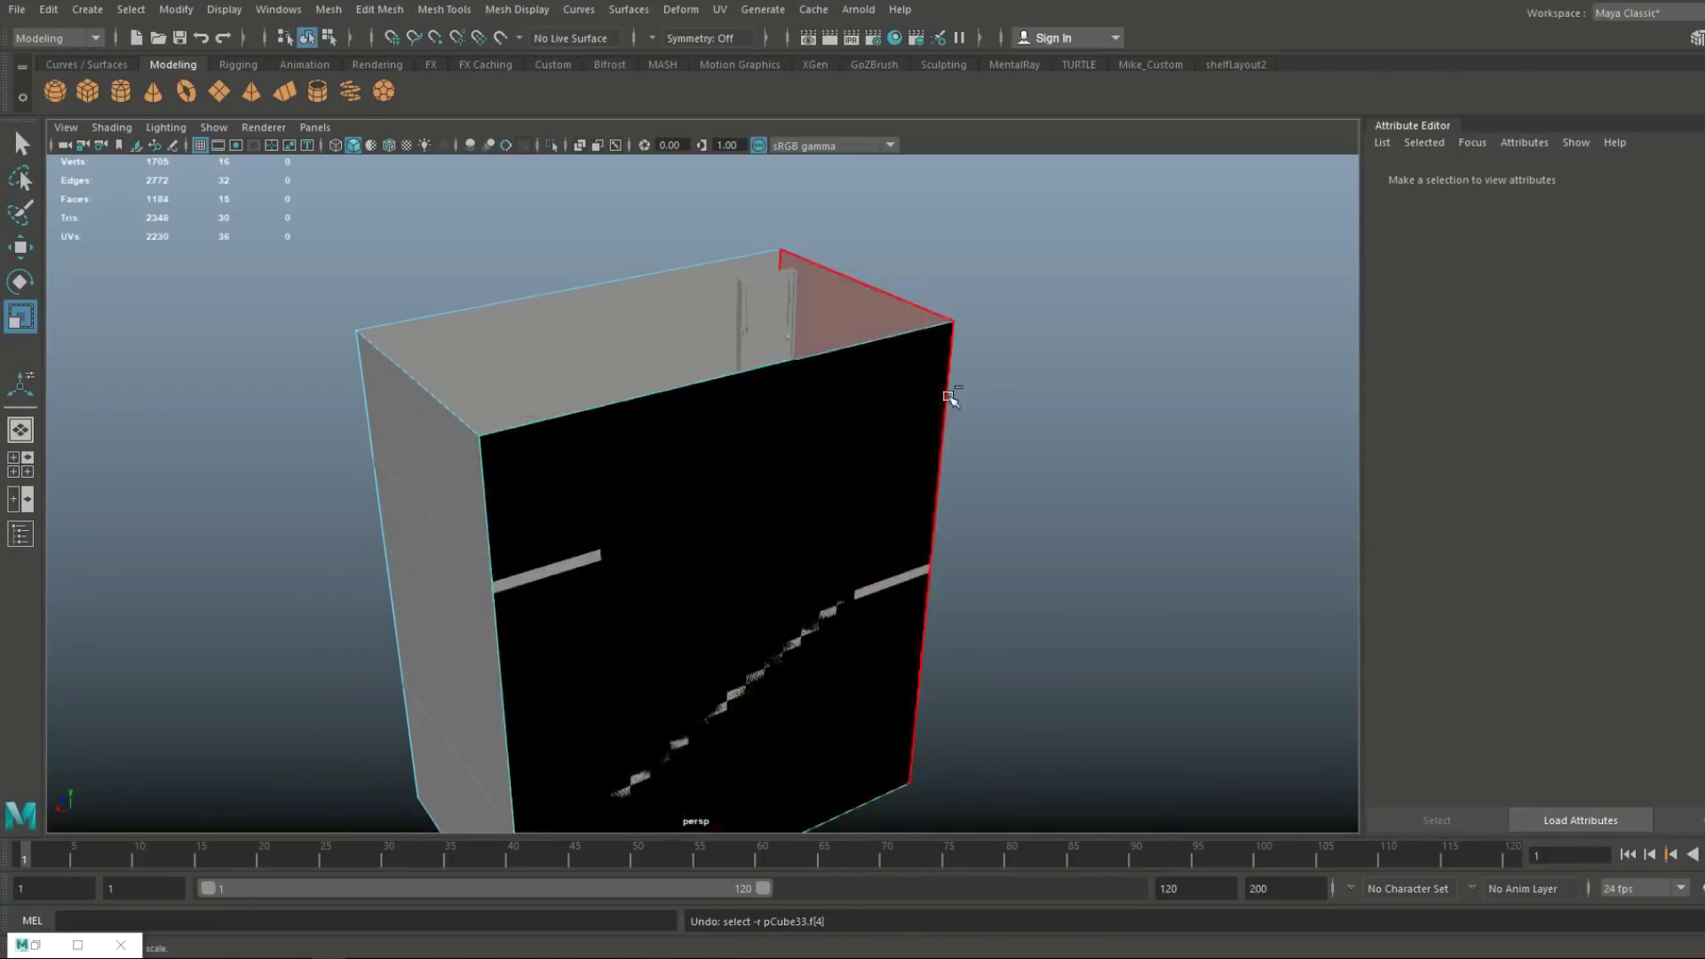
Hide the enclosing walls and lower the door toward the landings along Y
right_drag(892, 308, 957, 273)
key(ctrl+h)
click(737, 358)
key(w)
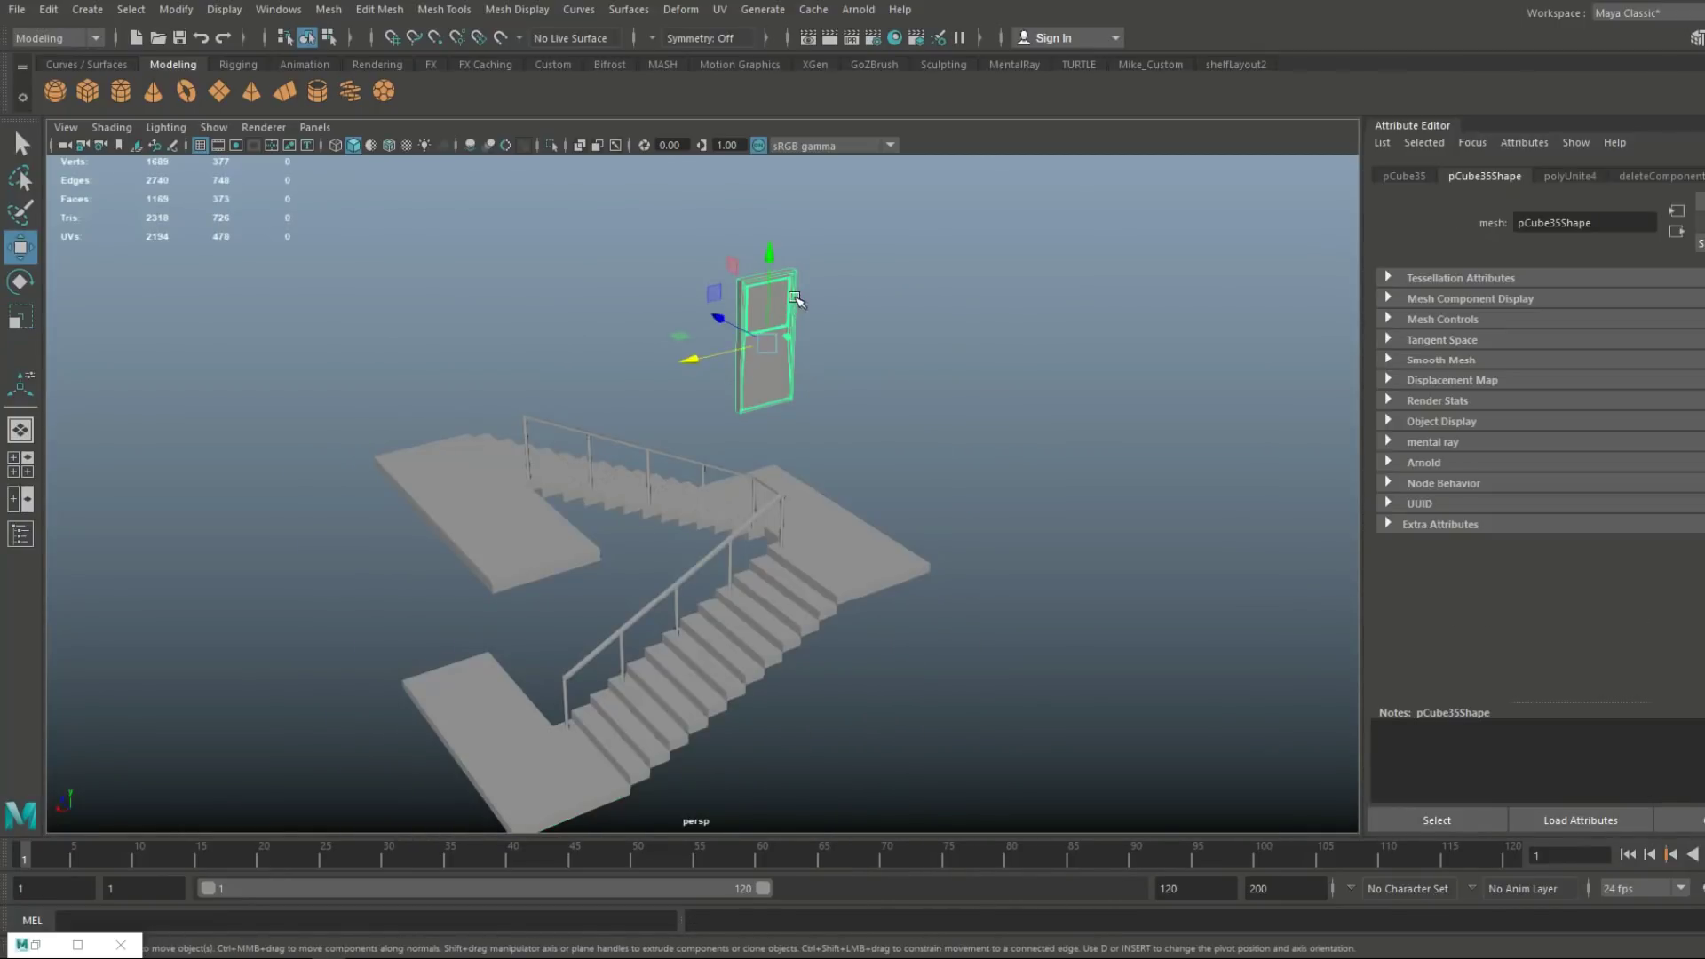
drag(769, 262, 800, 351)
Place the door in plan on the outer edge of the stair-end landing, nearly flush with the landing's side
click(16, 462)
key(space)
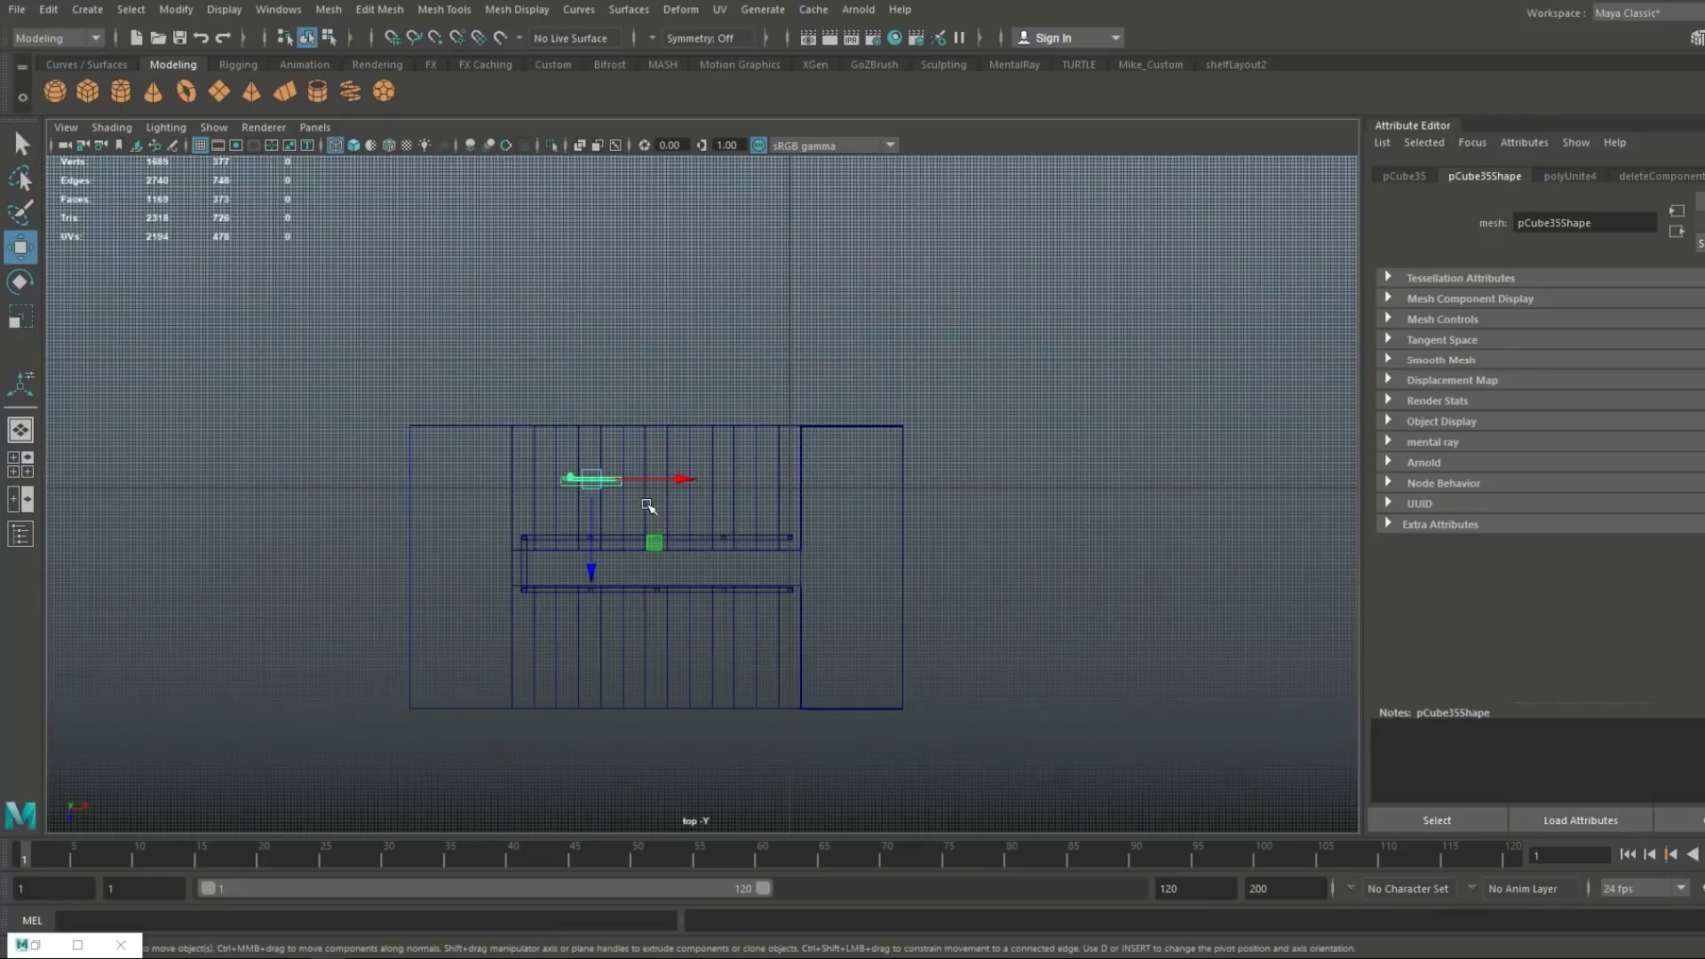
drag(593, 480, 835, 457)
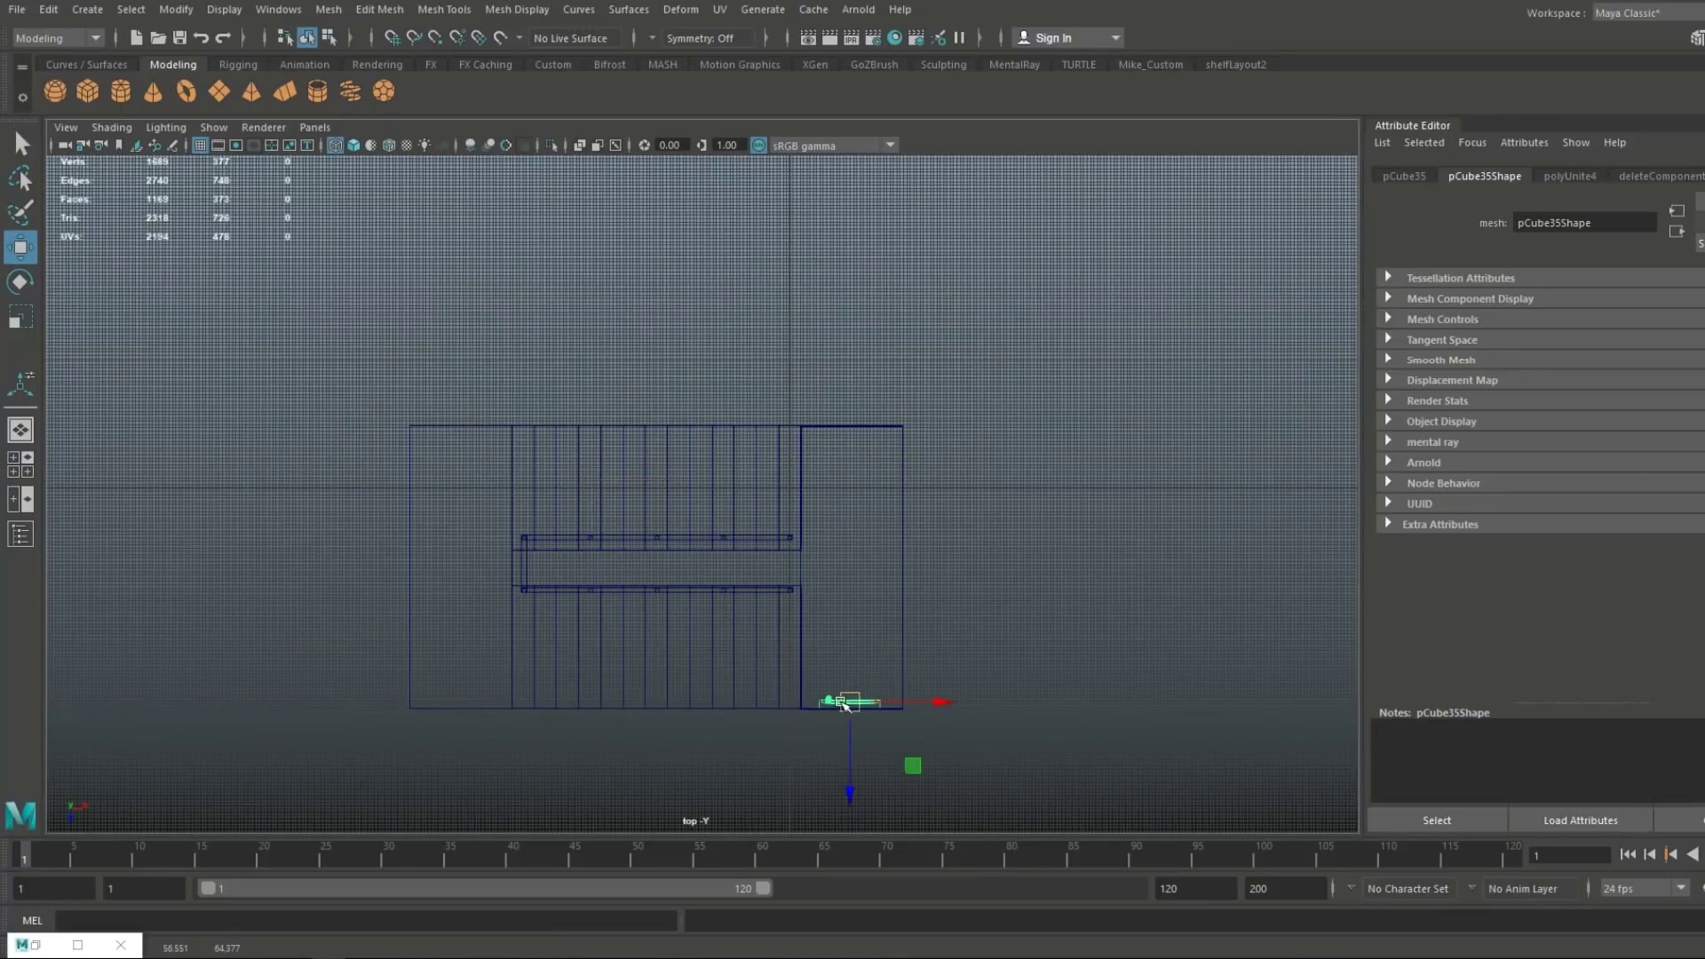
key(f)
scroll(704, 613, down, 4)
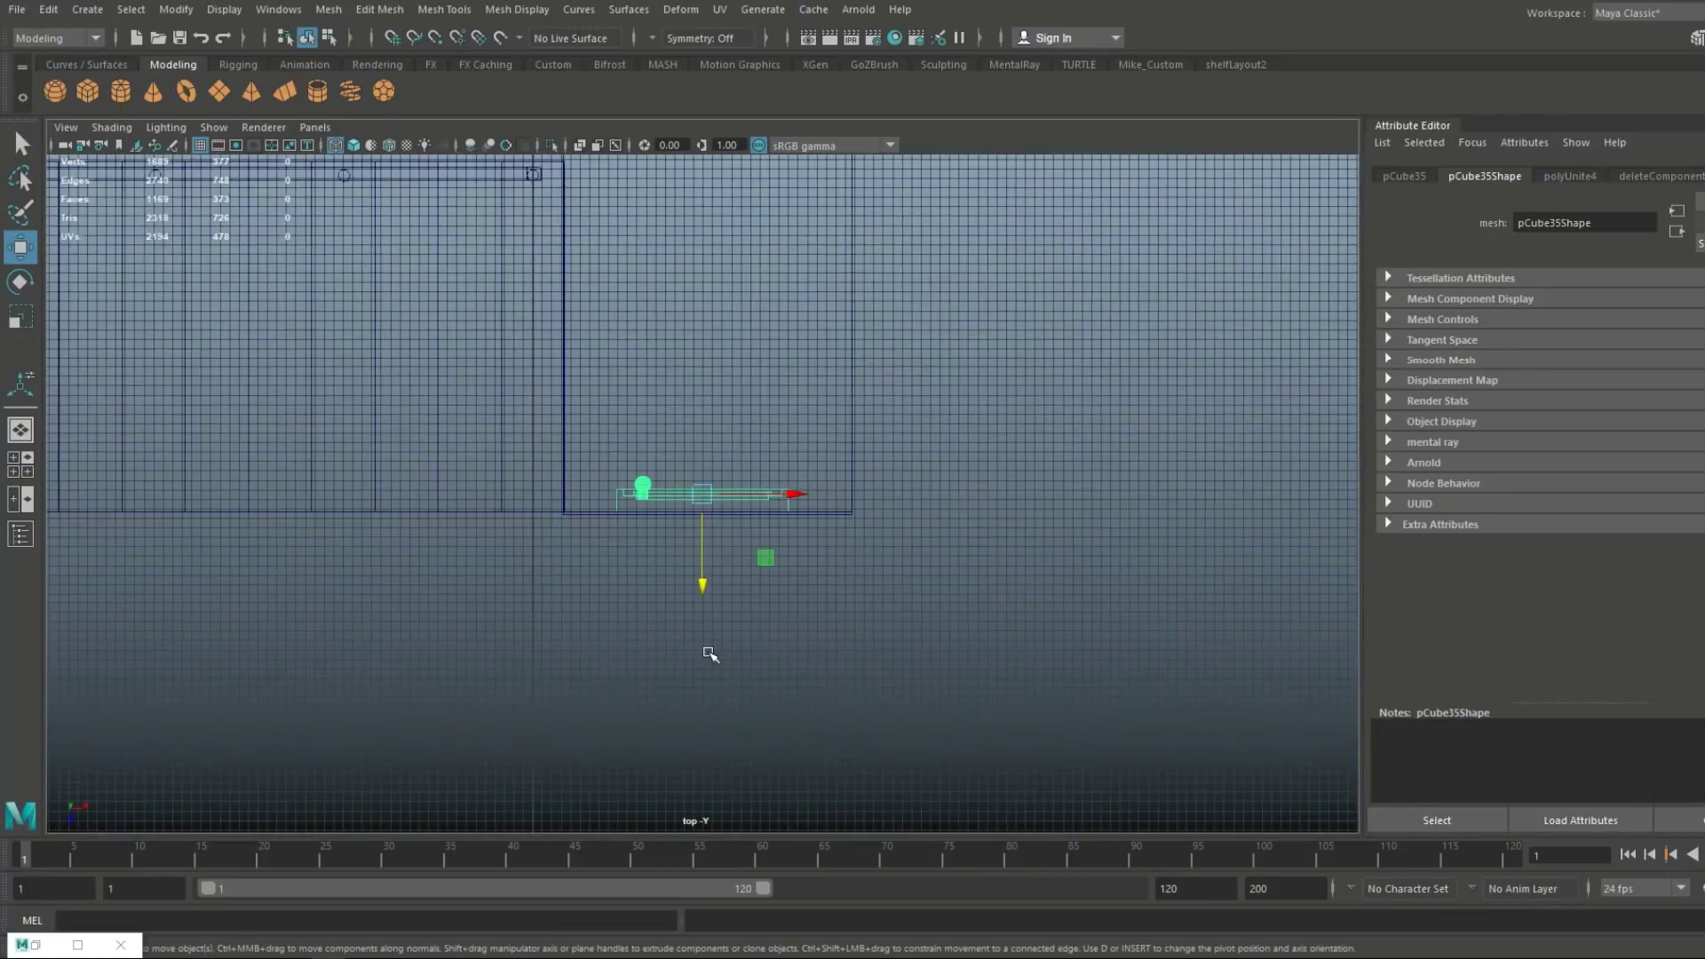
scroll(710, 654, down, 3)
Duplicate the door, rotate the copy 180 degrees about Y and move it to the opposite edge of the same landing
drag(661, 419, 780, 439)
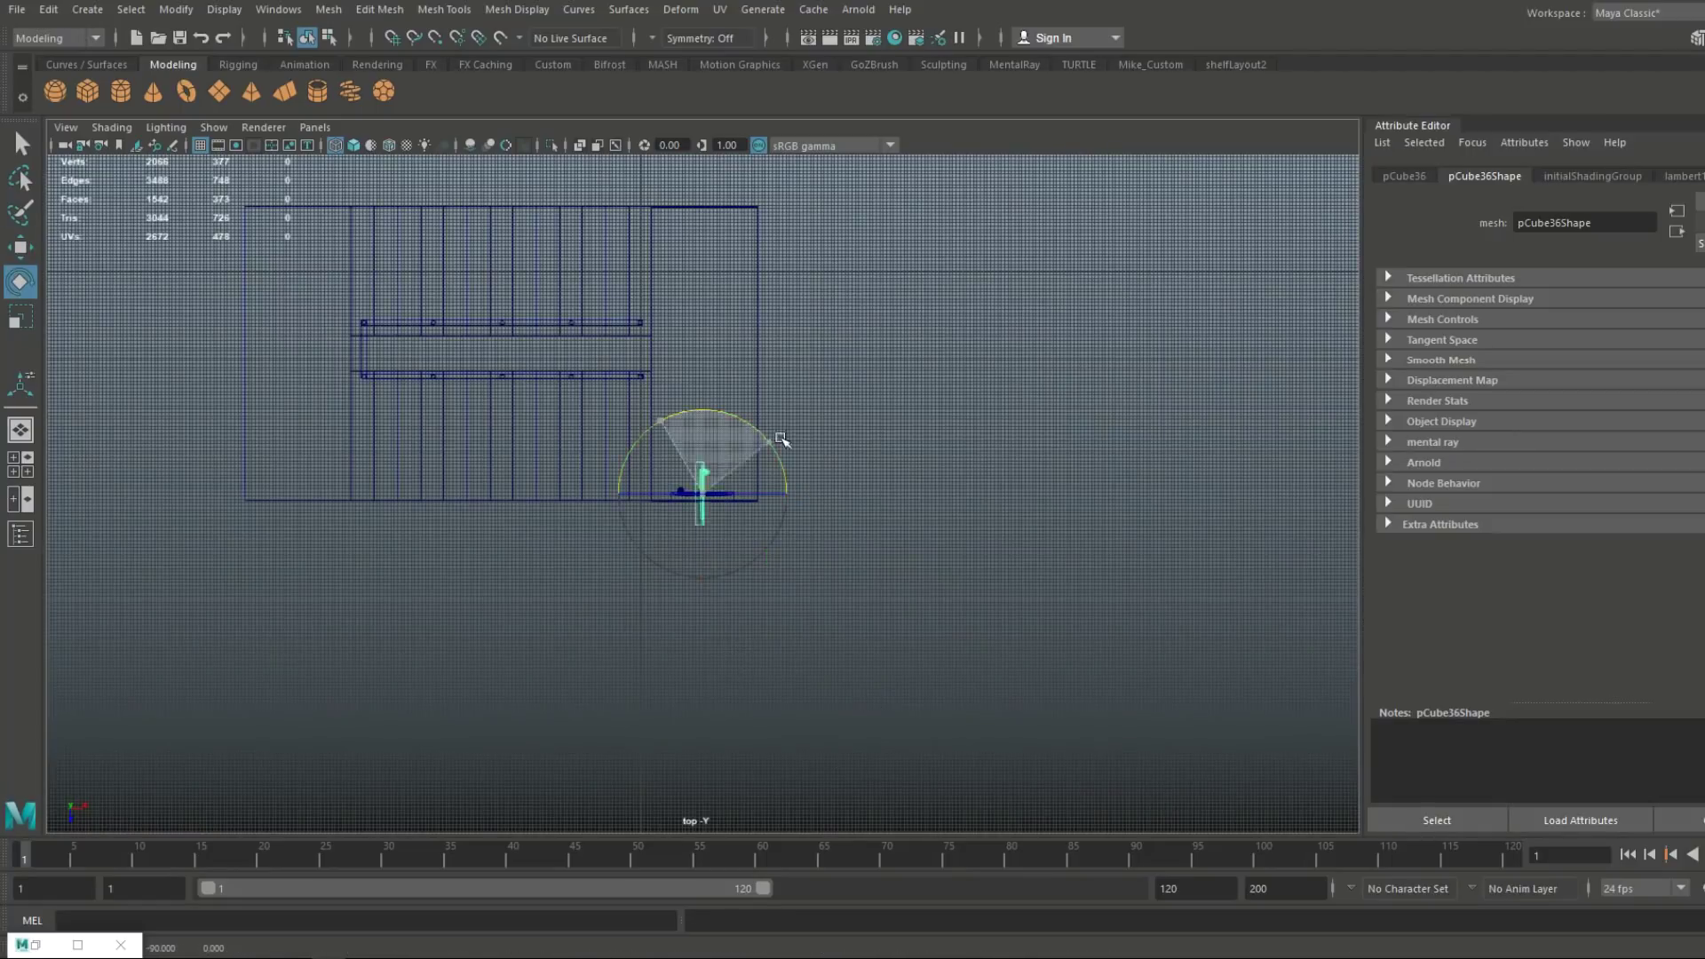
key(w)
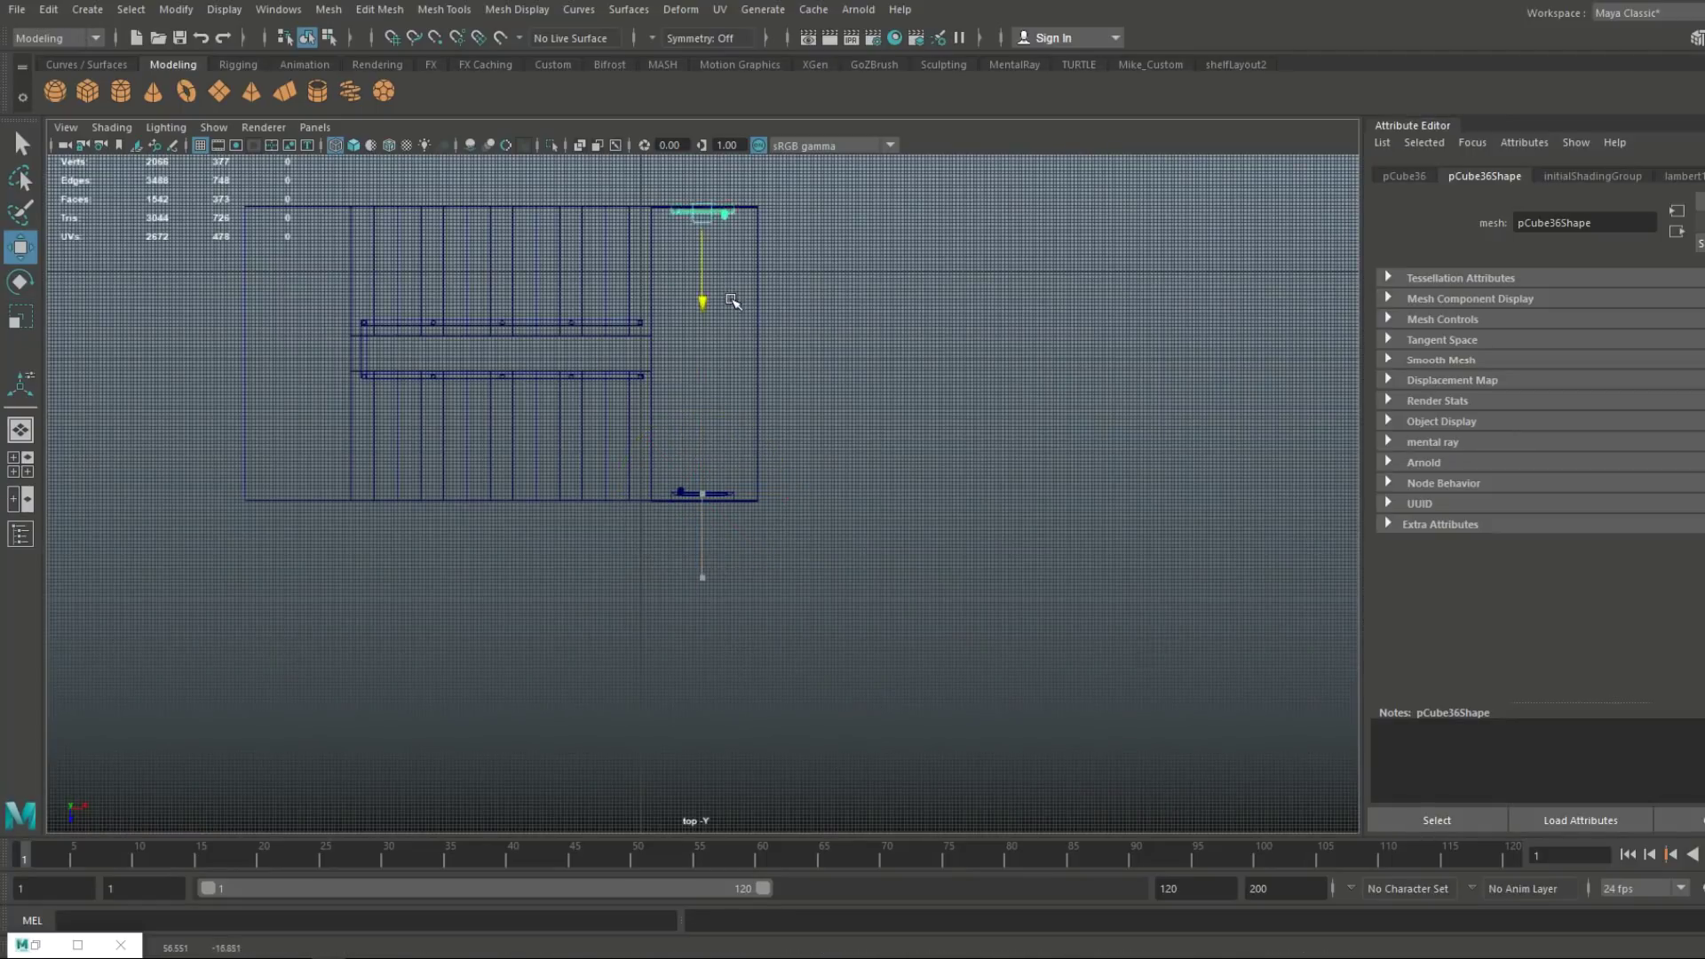
key(f)
key(space)
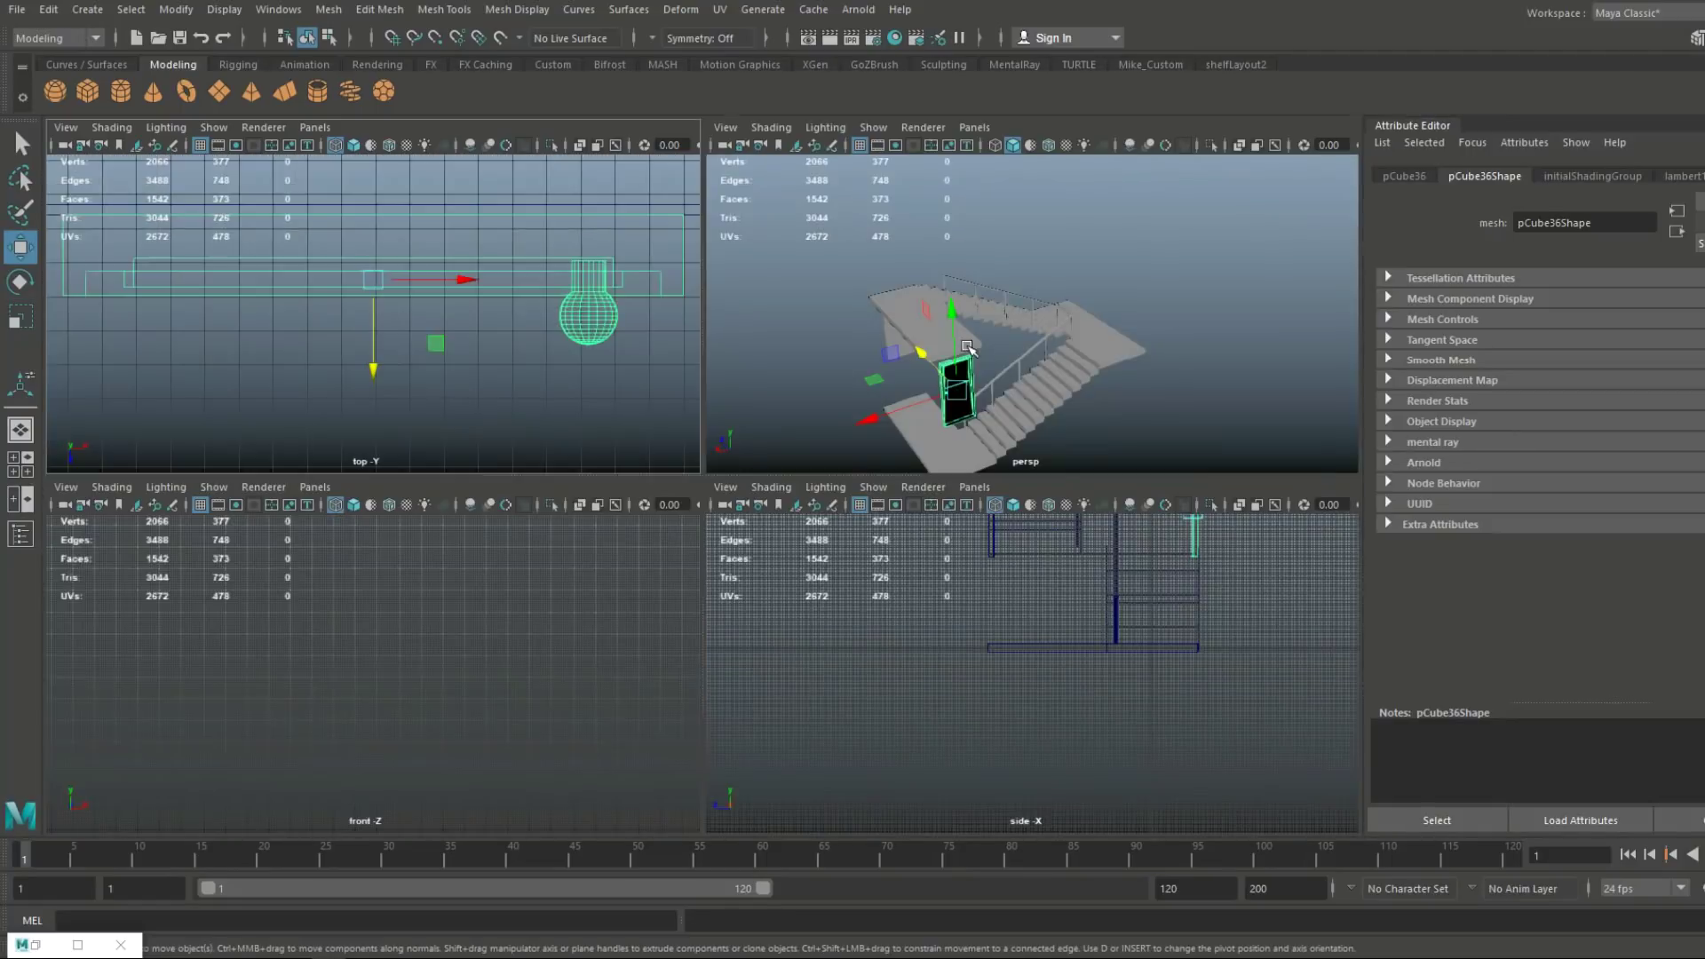
key(space)
alt+drag(883, 271, 983, 408)
Select both doors and adjust their height so they stand on the bottom landing's floor
click(377, 577)
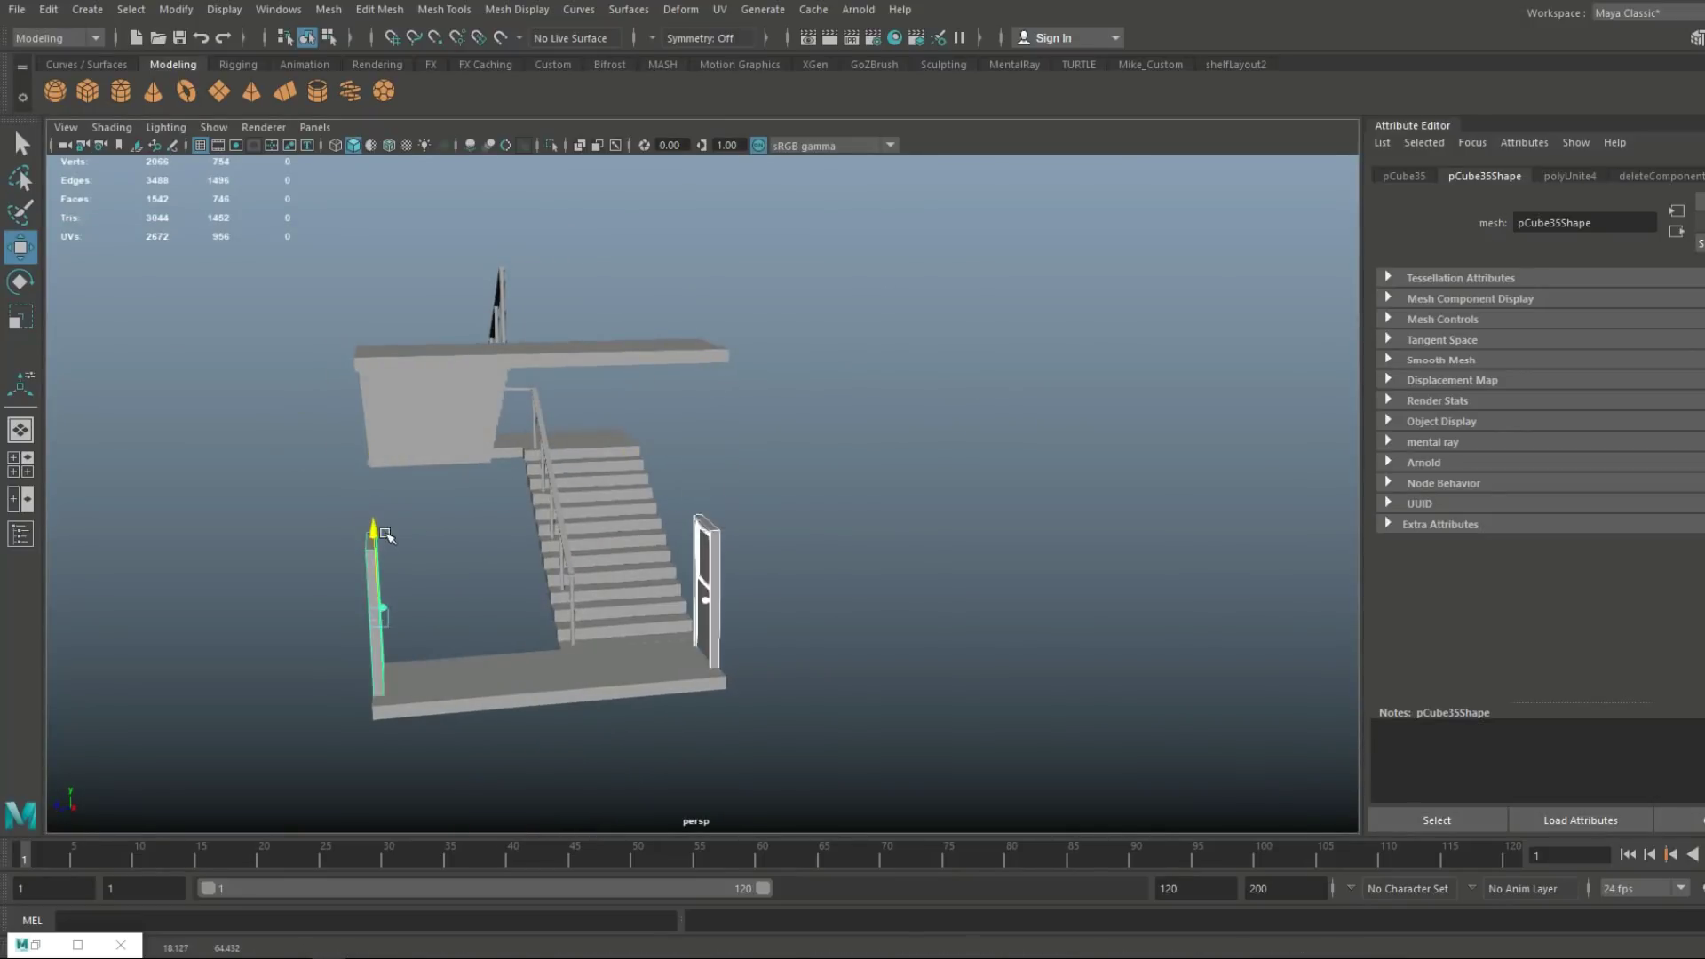
drag(383, 533, 383, 511)
key(f)
alt+middle_drag(418, 538, 627, 362)
alt+drag(627, 362, 772, 306)
drag(541, 189, 543, 222)
scroll(807, 403, down, 5)
alt+drag(807, 403, 813, 433)
drag(609, 305, 609, 300)
click(1130, 381)
scroll(1130, 381, down, 4)
alt+drag(1131, 390, 938, 605)
Duplicate the two bottom-landing doors and raise the copies onto the top landing
click(624, 412)
shift+click(897, 511)
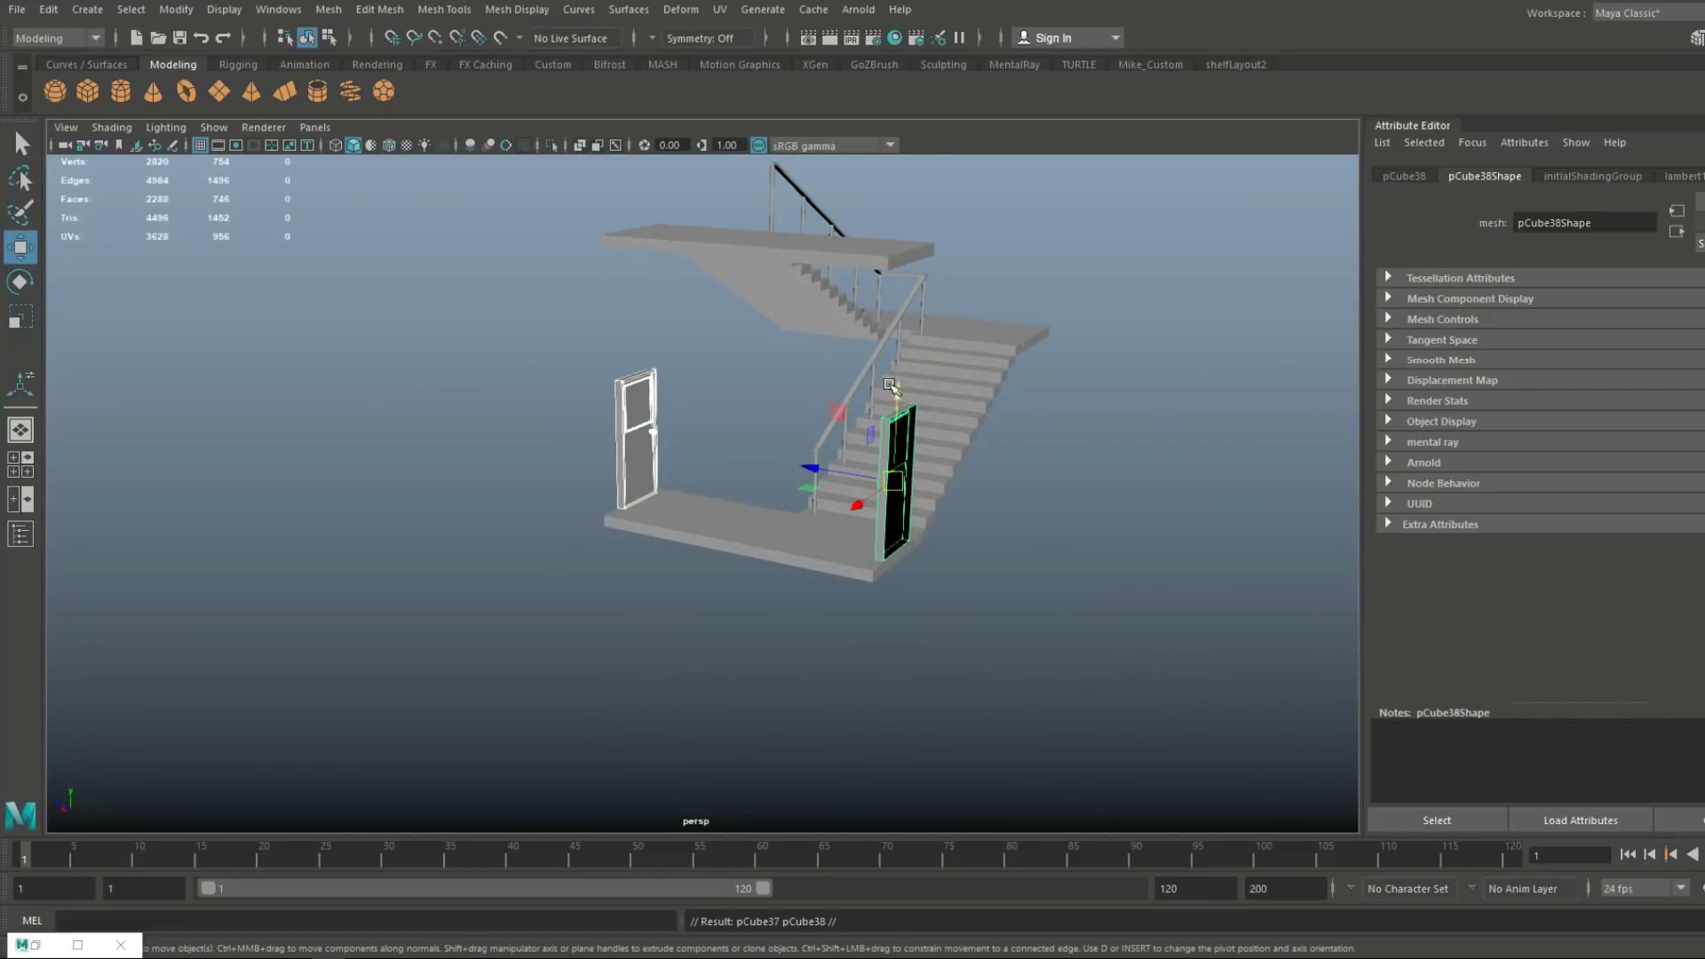
scroll(615, 547, up, 5)
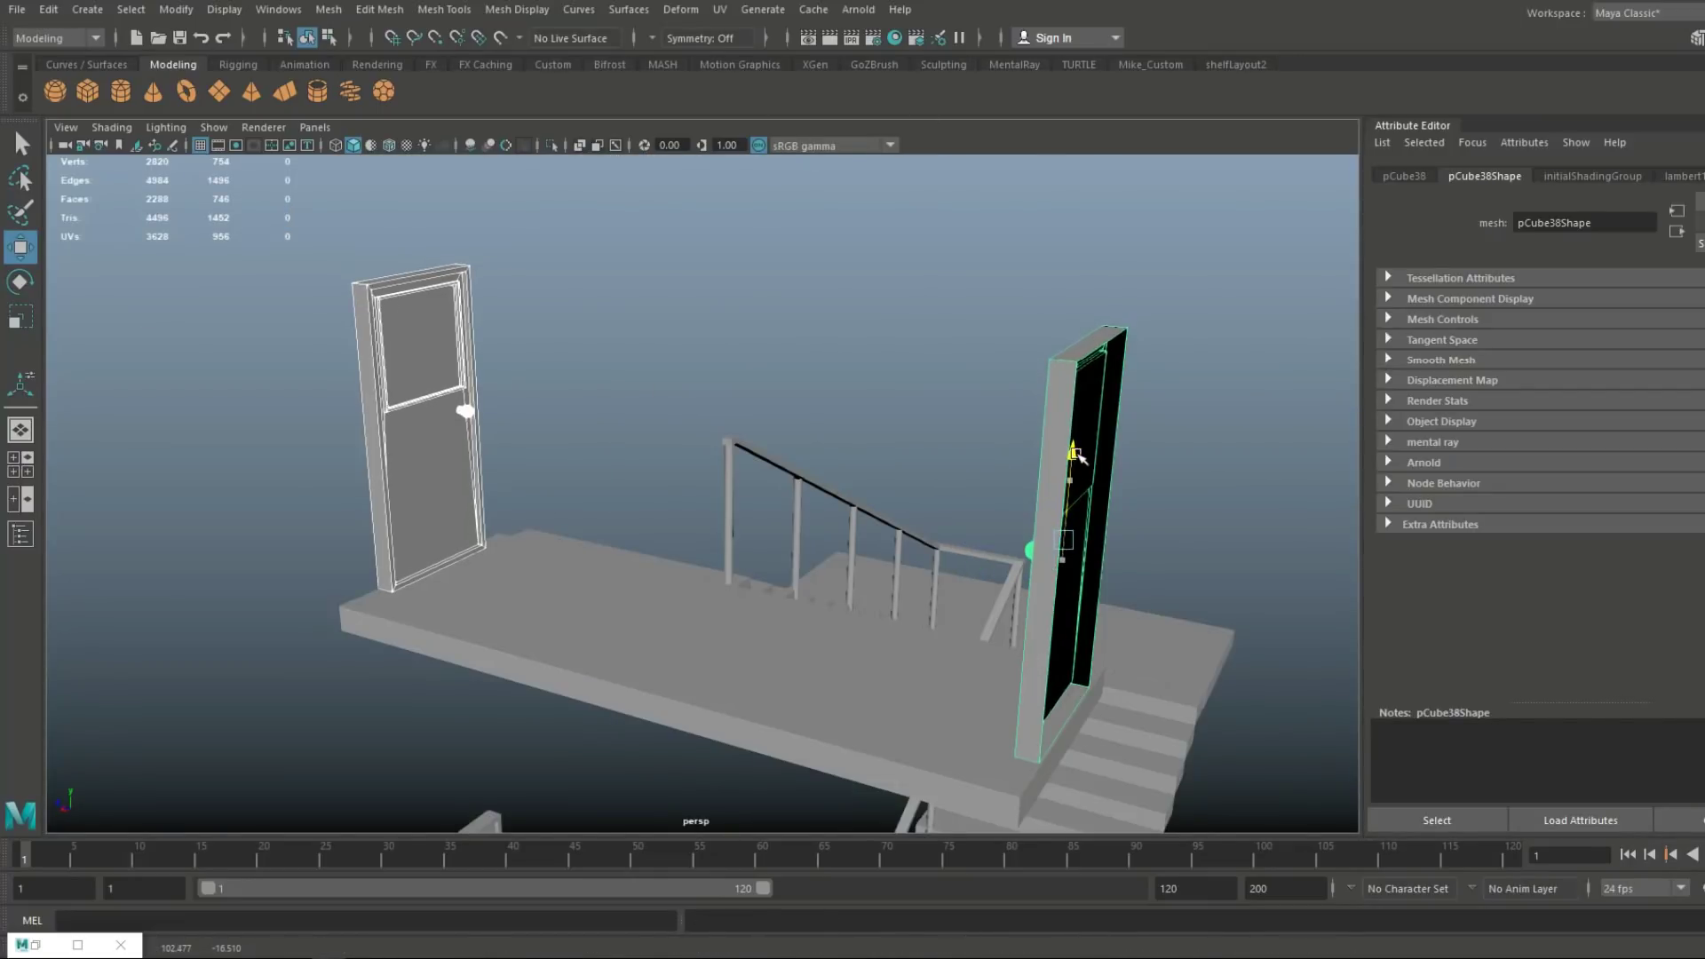
scroll(1071, 477, down, 5)
Duplicate the door pair for the middle landing, lower it onto the floor and align it with the landing in plan
alt+drag(1077, 483, 1035, 673)
drag(658, 540, 1026, 506)
drag(1108, 405, 1134, 560)
key(space)
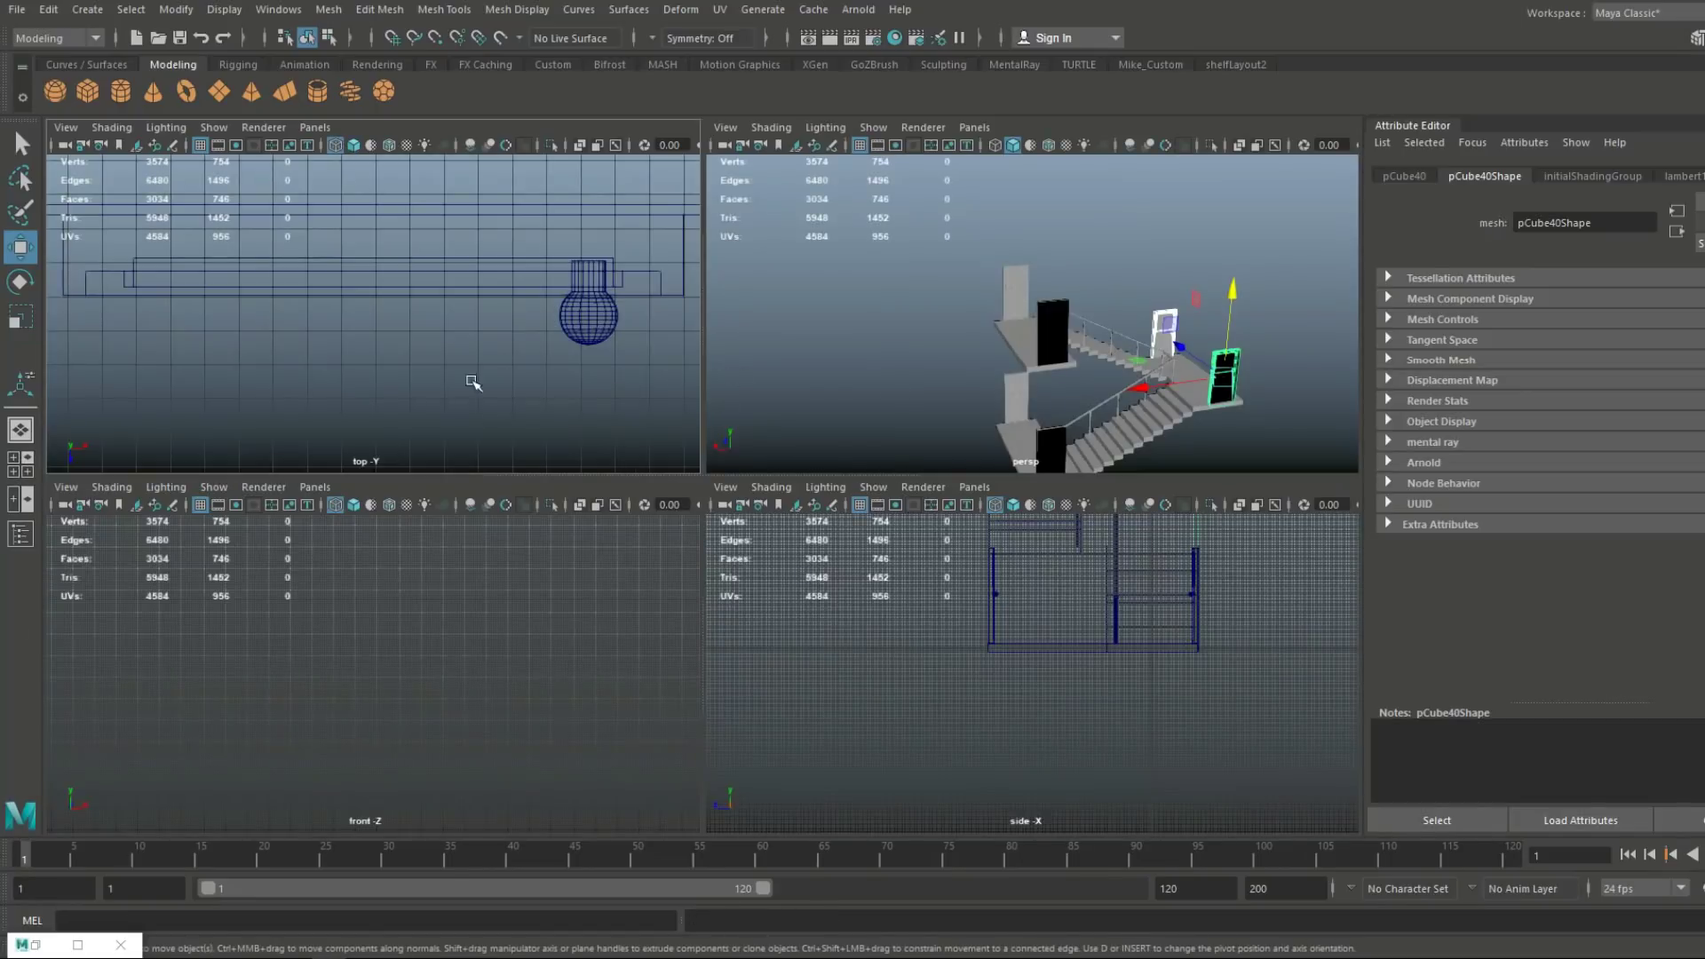
key(space)
key(space)
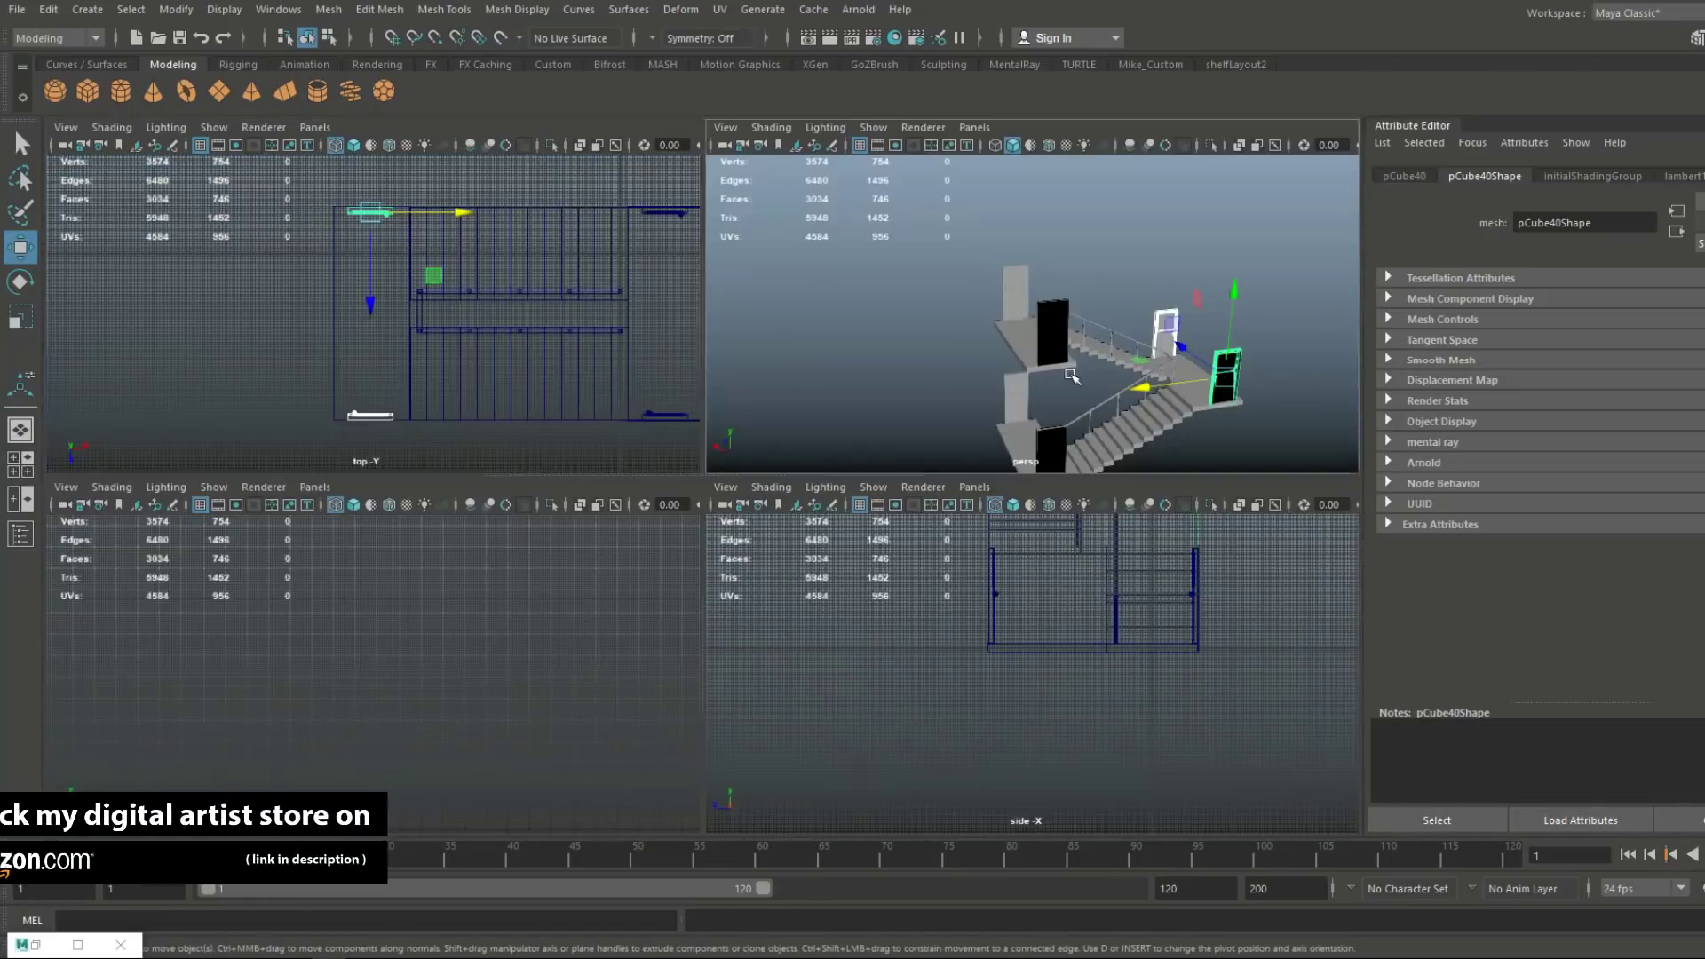
key(space)
click(1065, 377)
alt+drag(1065, 382, 782, 533)
Create a large cube for new walls and align its corner with the staircase's outer corner in plan
click(87, 91)
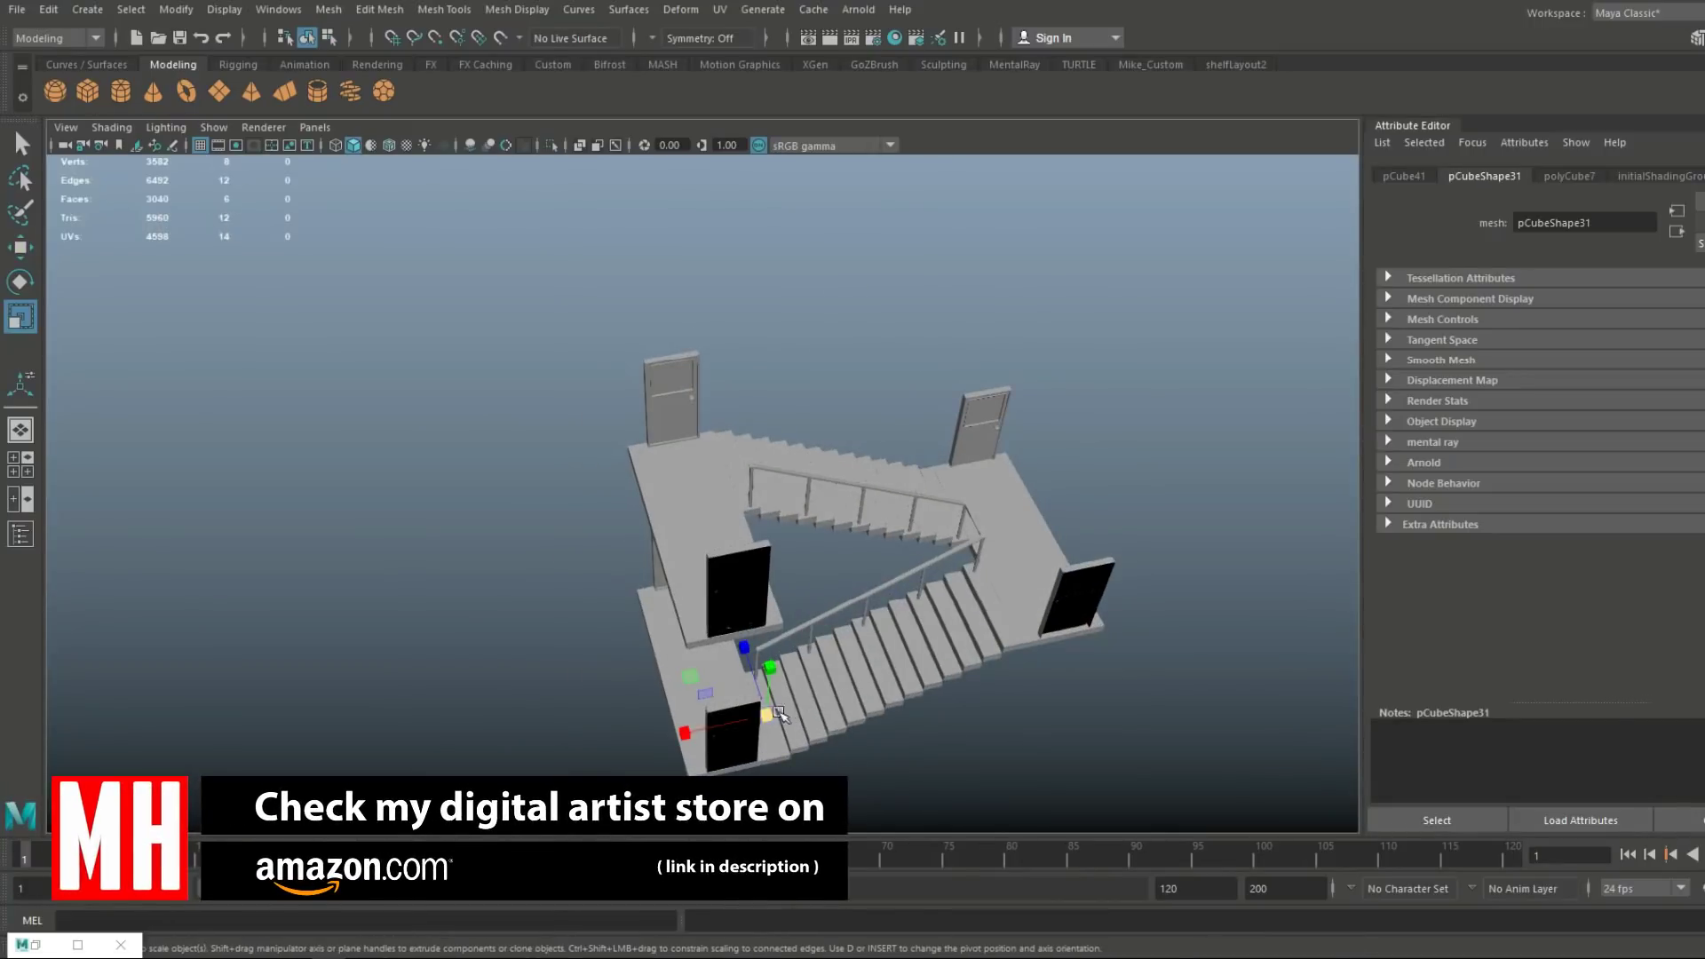
alt+drag(779, 713, 763, 621)
key(space)
key(space)
key(w)
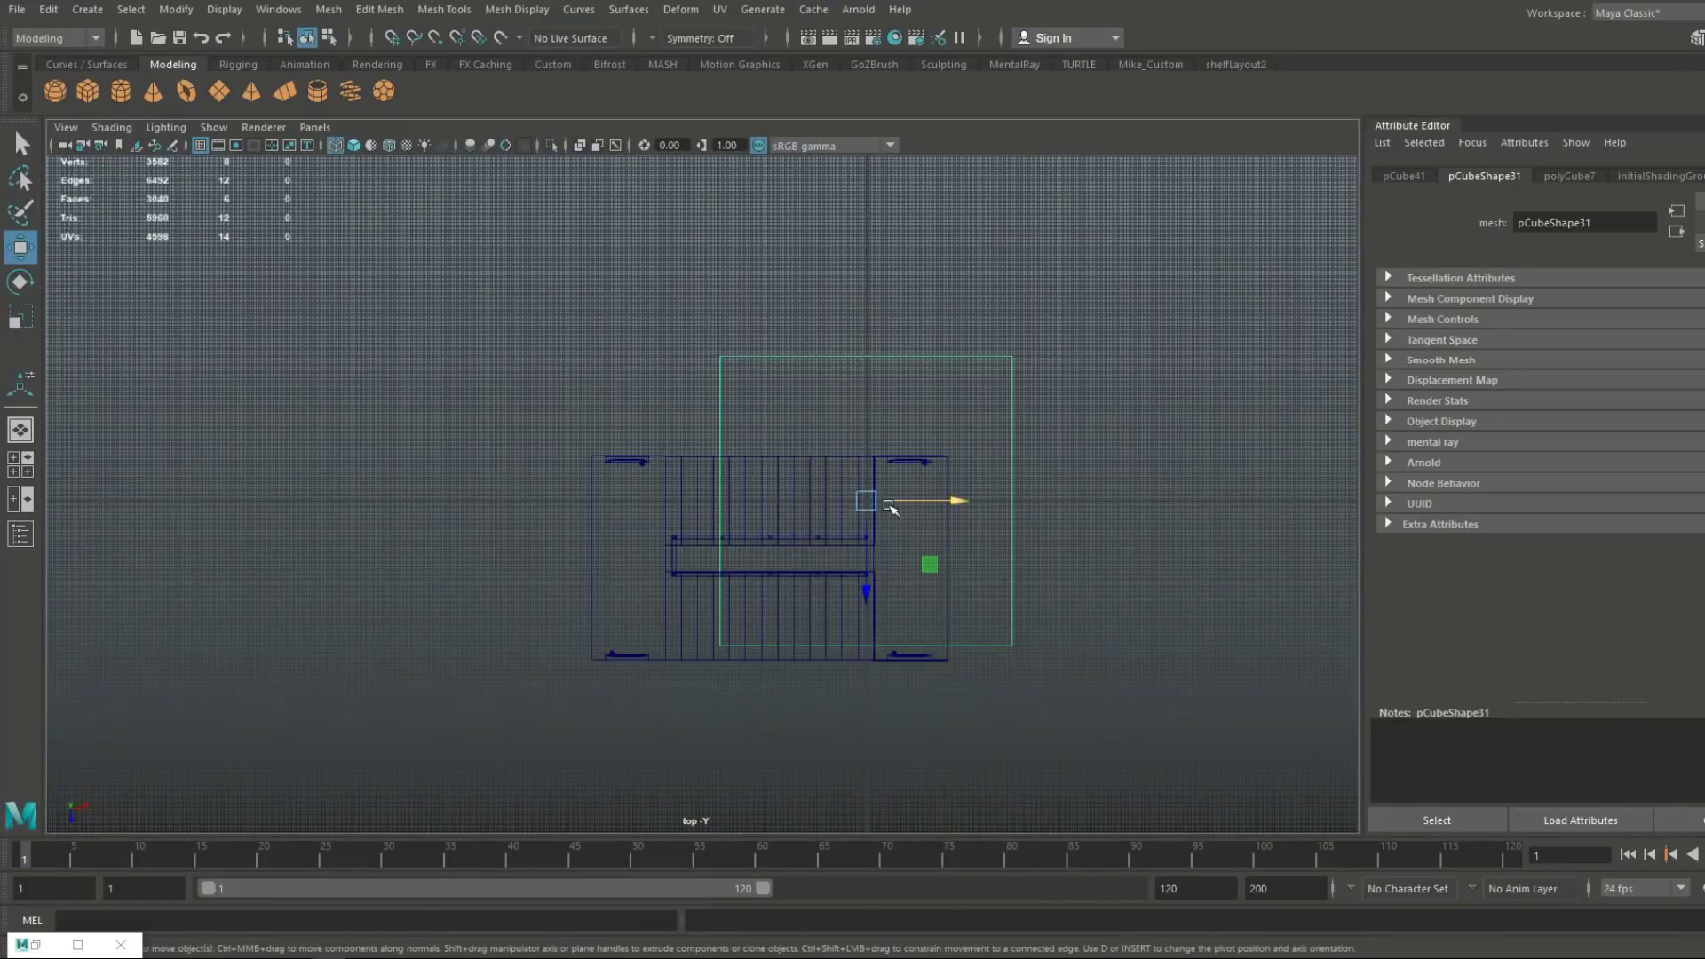
drag(869, 503, 738, 604)
key(f)
alt+middle_drag(753, 525, 896, 598)
drag(851, 573, 850, 568)
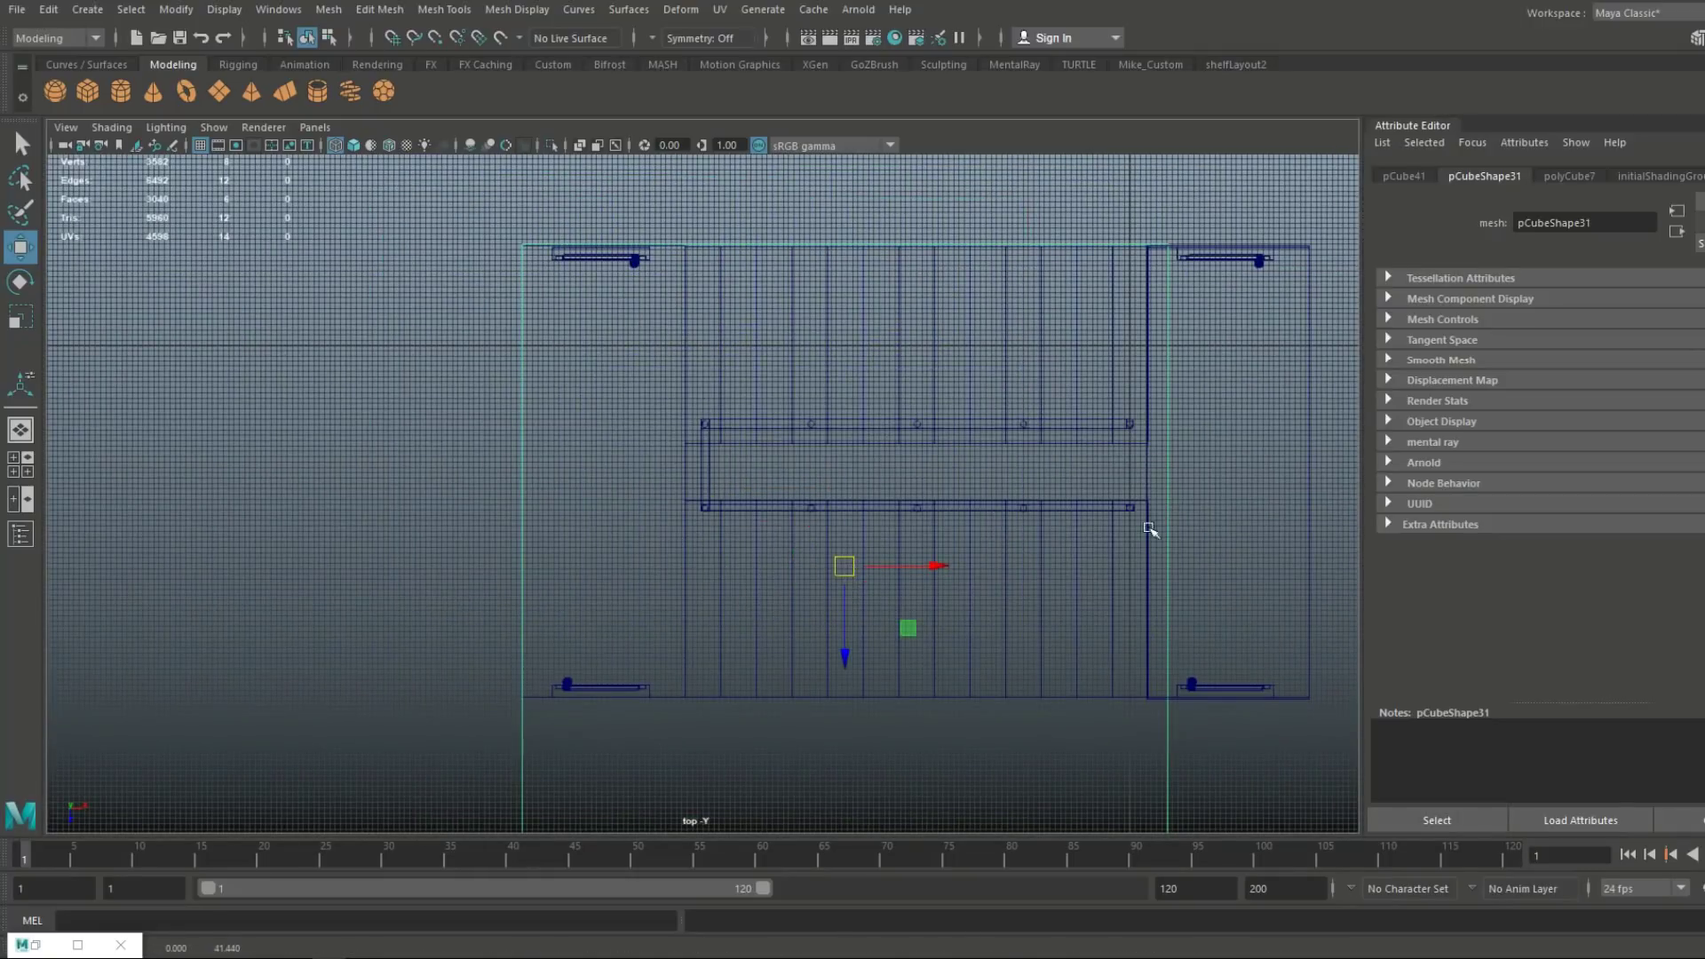
Move the cube's side vertices in X and Z so its outline matches the staircase footprint
right_drag(530, 766, 396, 415)
scroll(876, 578, down, 3)
drag(962, 263, 1102, 856)
drag(1111, 545, 1179, 553)
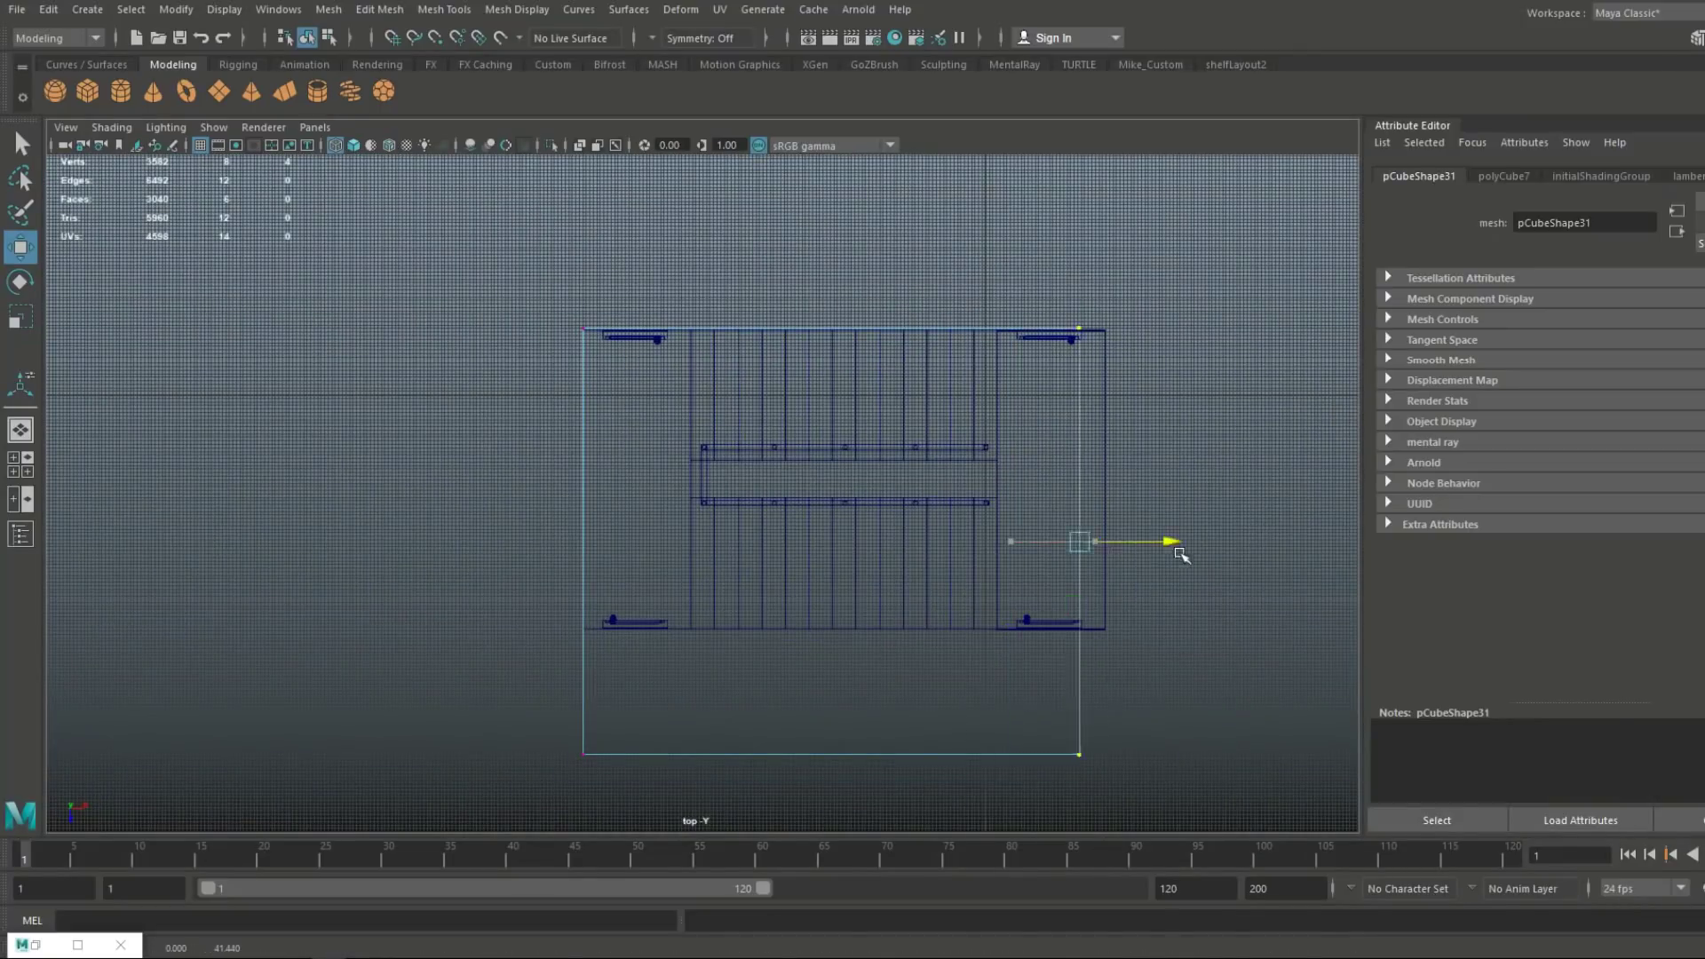
drag(891, 828, 874, 695)
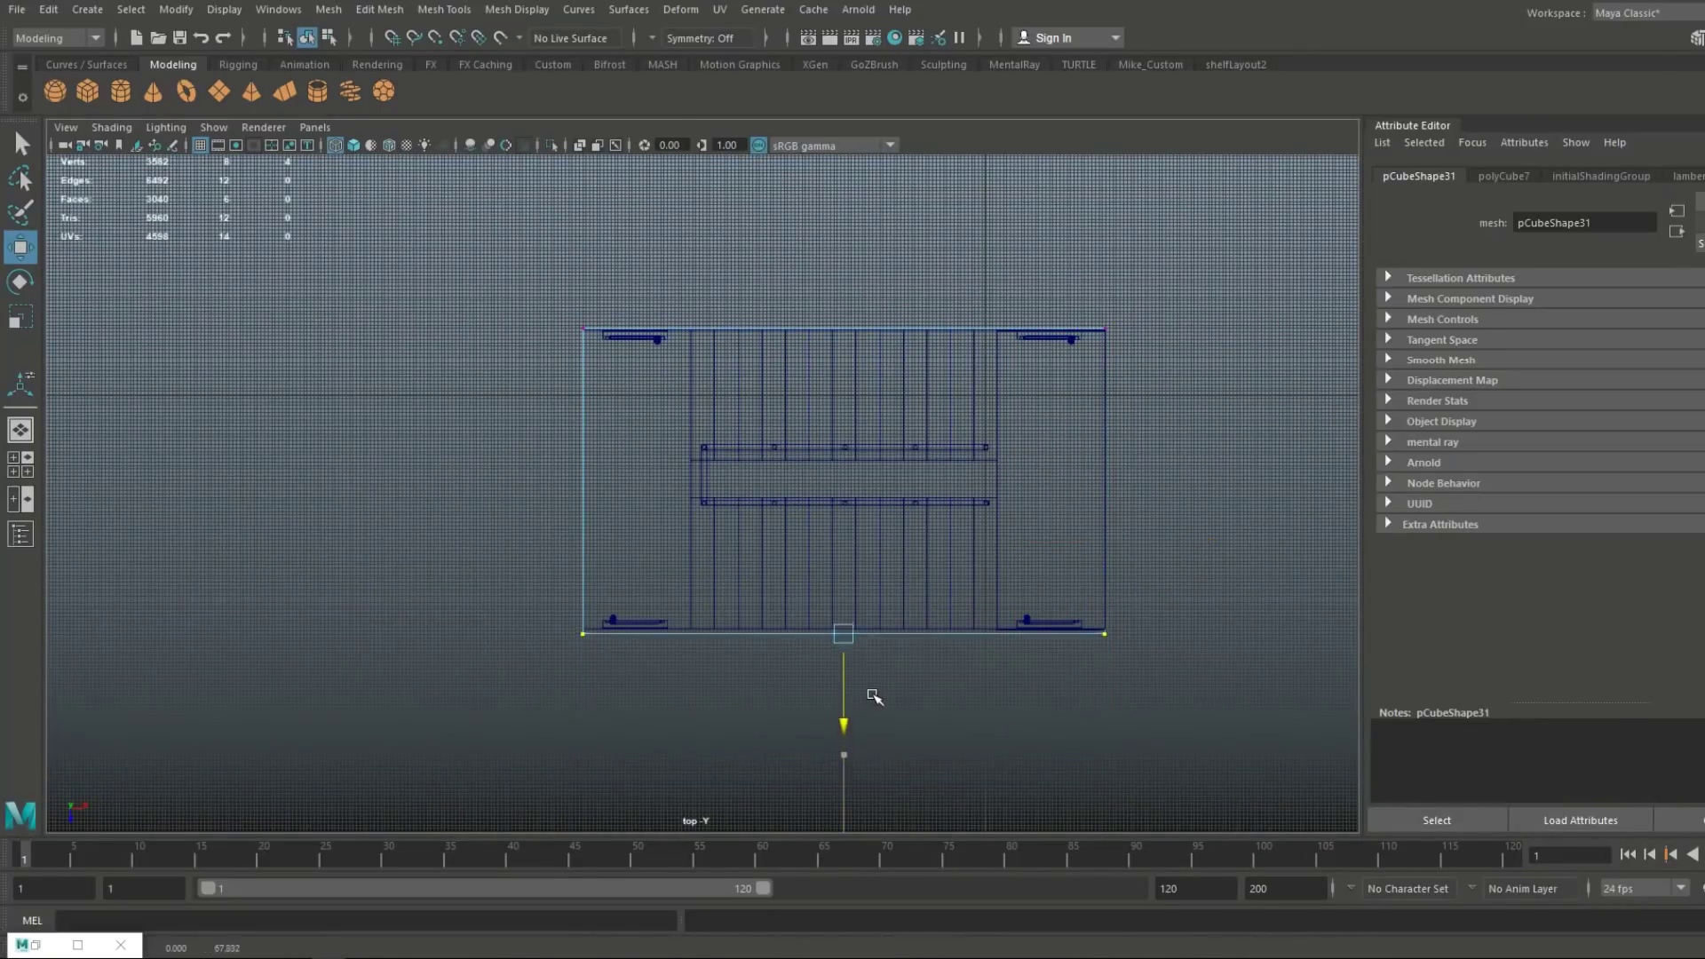
scroll(873, 702, up, 5)
scroll(708, 590, down, 2)
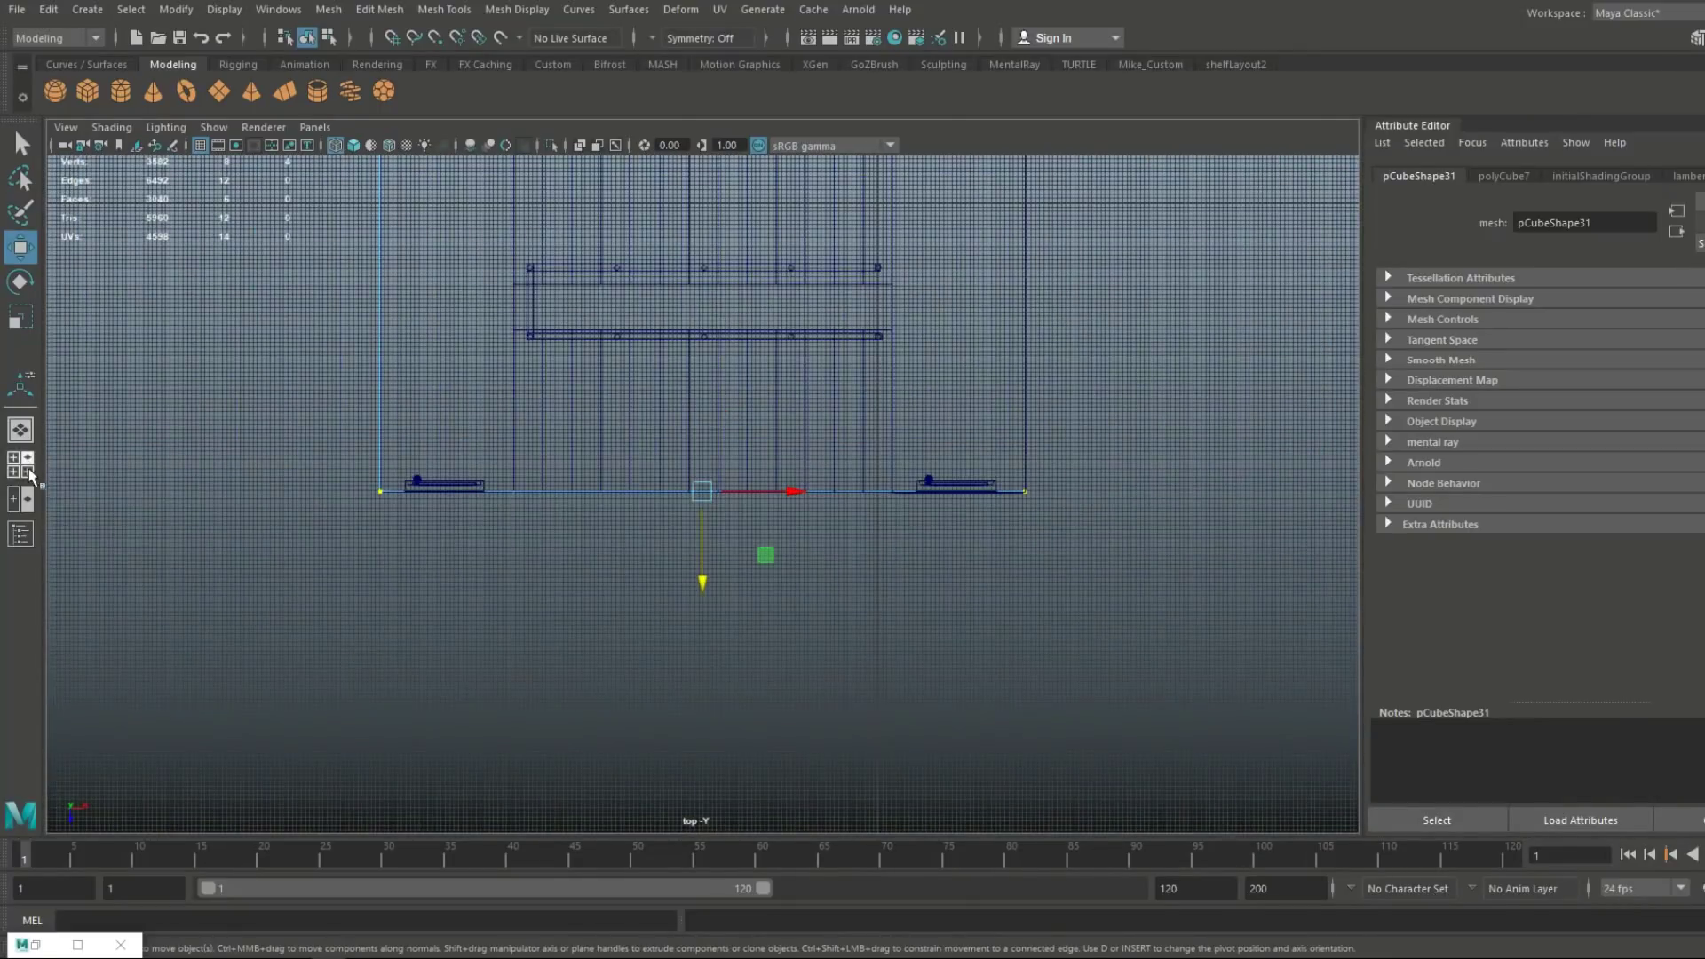
Raise the cube's top vertices above the upper doors and its bottom vertices toward the lowest landing
key(space)
key(space)
drag(749, 273, 784, 122)
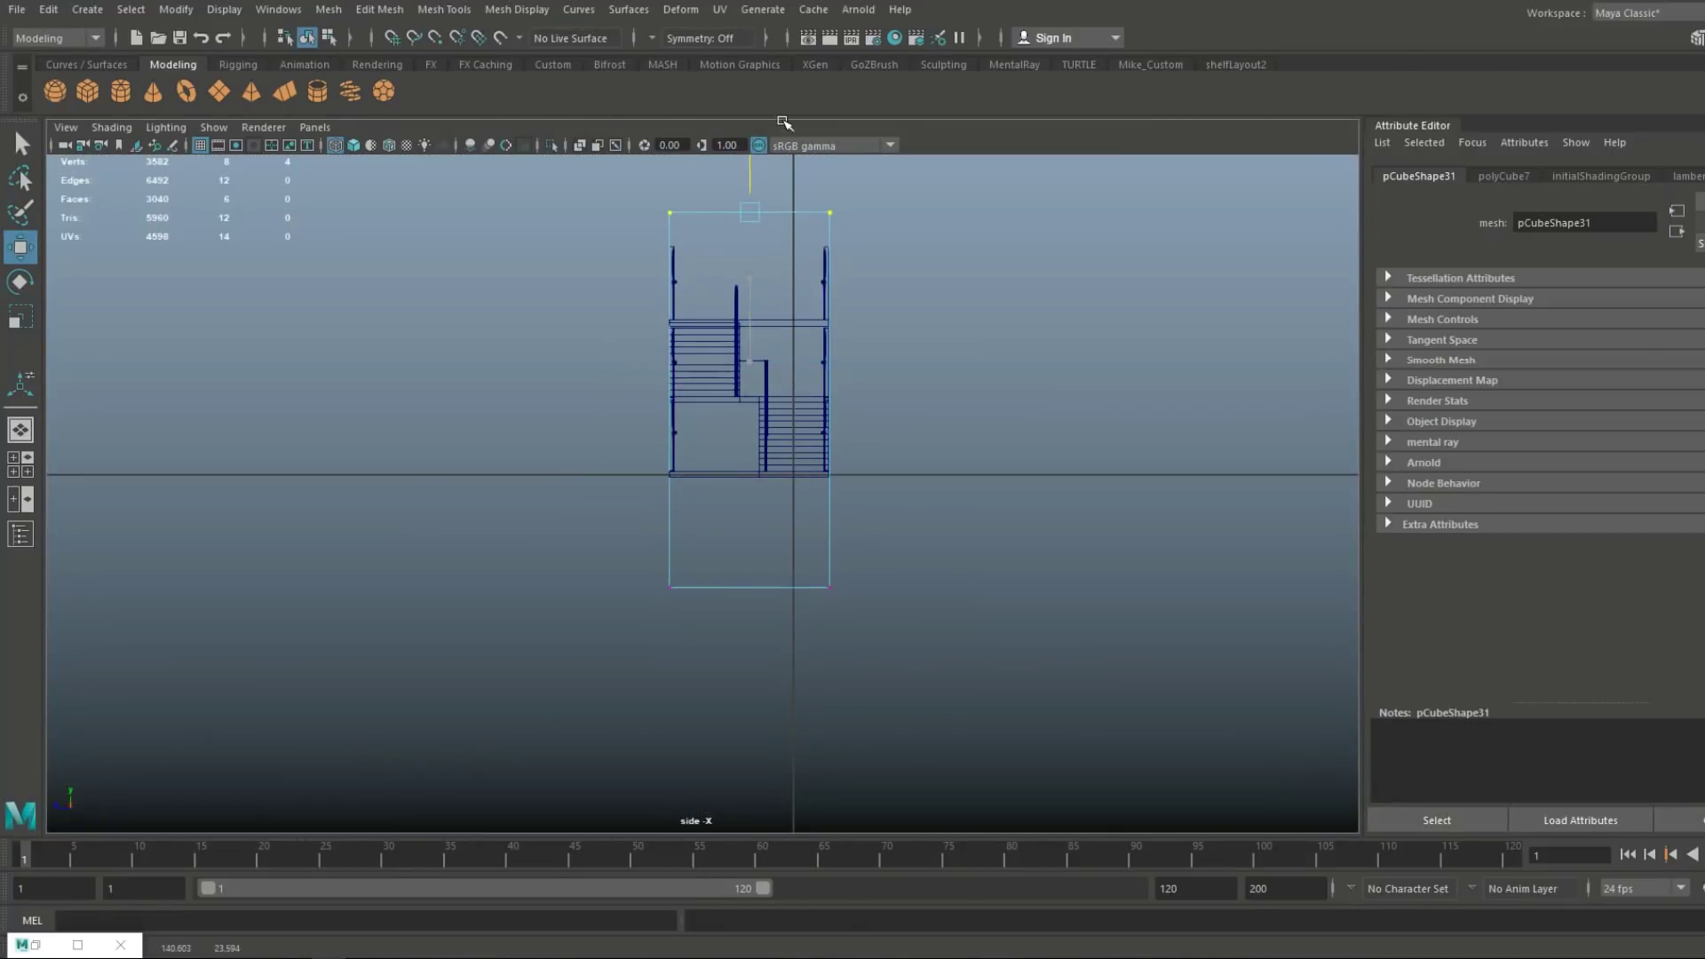
drag(751, 499, 751, 403)
Delete the cube's top and bottom faces, keeping only the four side walls
key(space)
key(space)
right_drag(948, 351, 949, 399)
click(950, 388)
key(Delete)
alt+drag(951, 388, 1006, 522)
click(1006, 522)
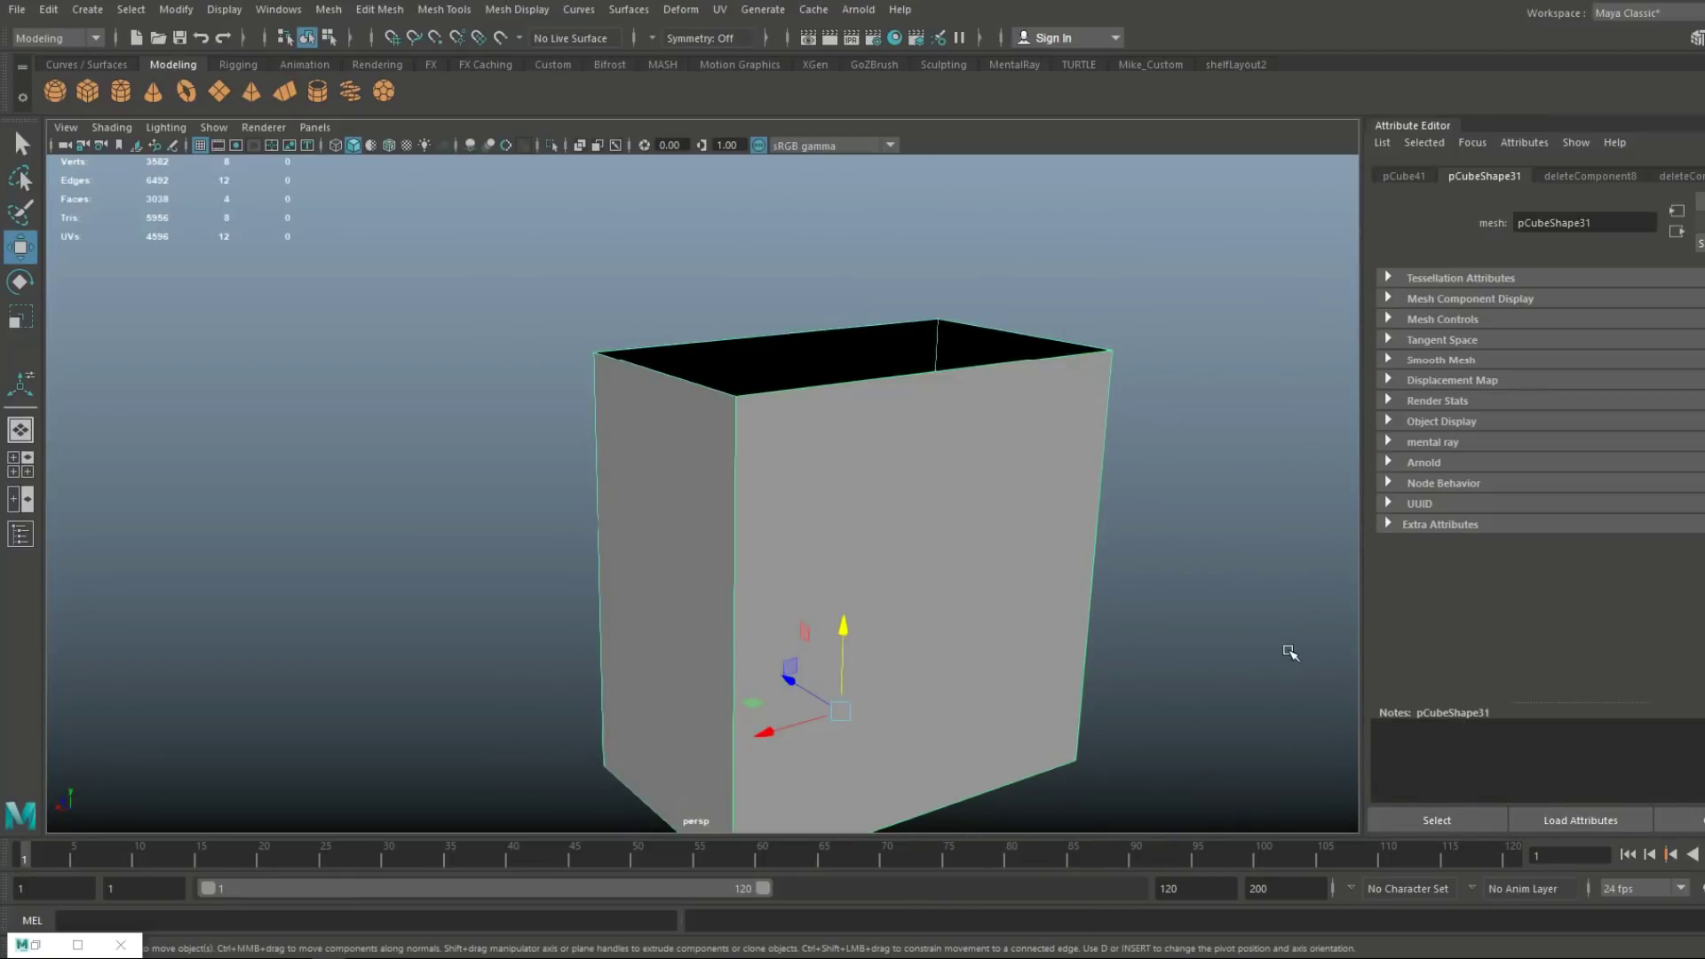
Extrude the four wall faces with a thickness of 0.1
key(ctrl+e)
text(0.1)
key(Return)
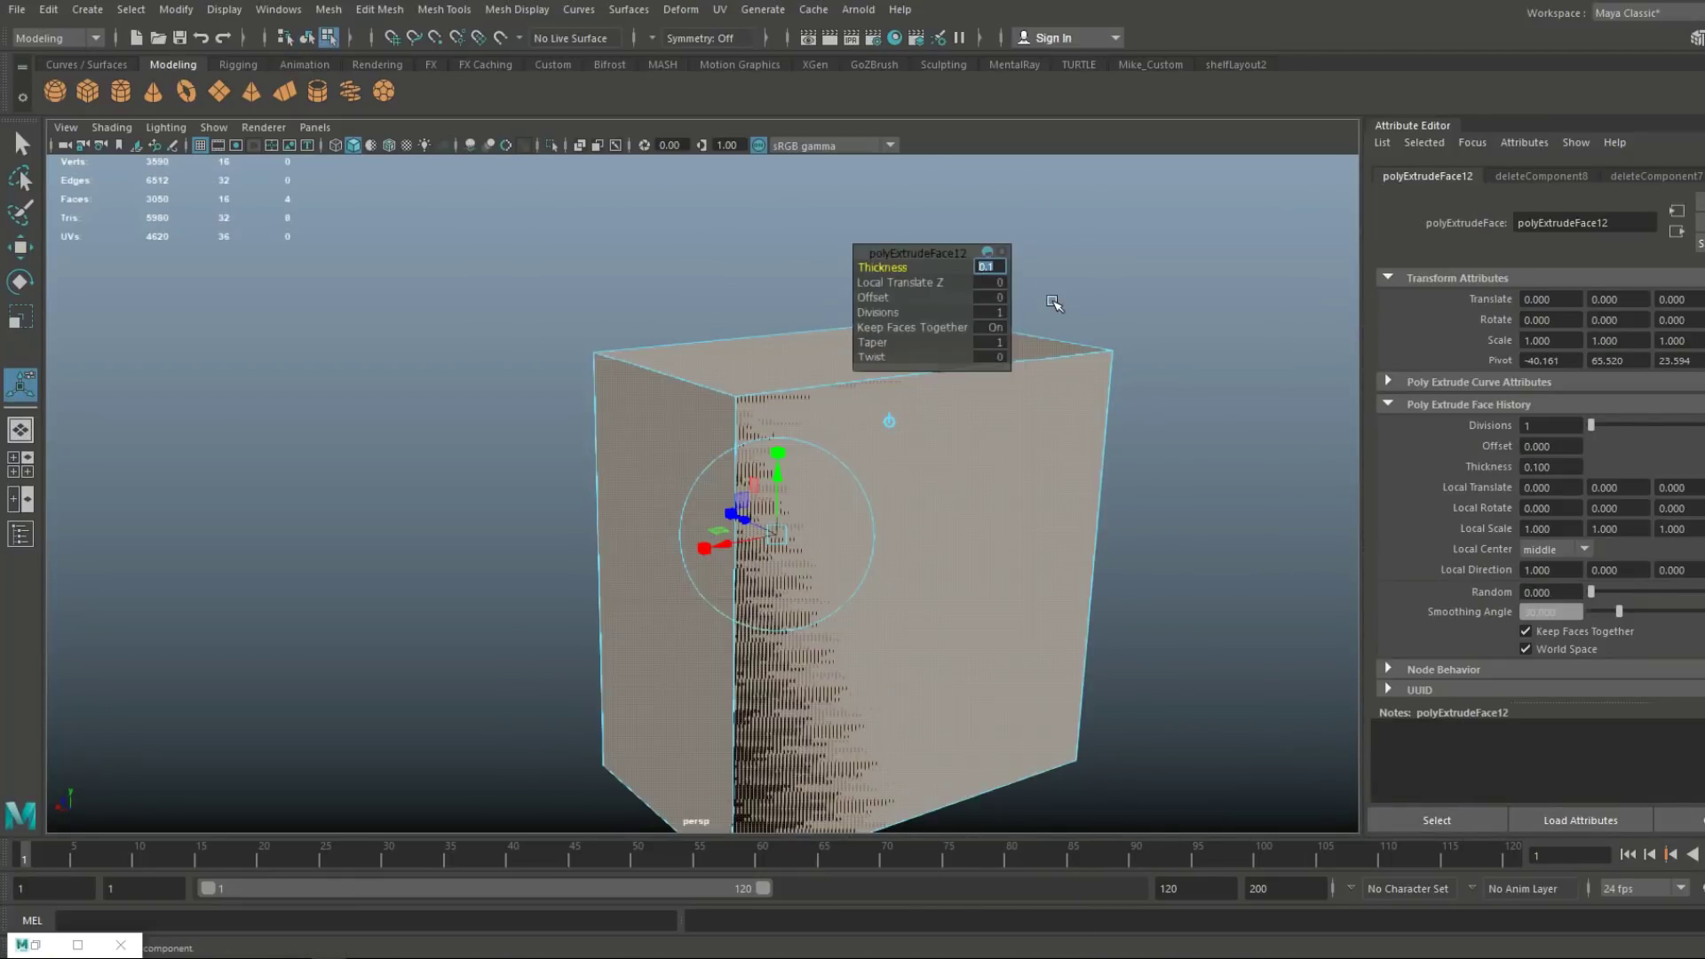
click(1190, 286)
Inspect the stairs, doors and landings inside the new walls, and the enclosure from outside
scroll(1149, 365, up, 4)
alt+drag(1148, 365, 773, 666)
alt+middle_drag(772, 666, 745, 602)
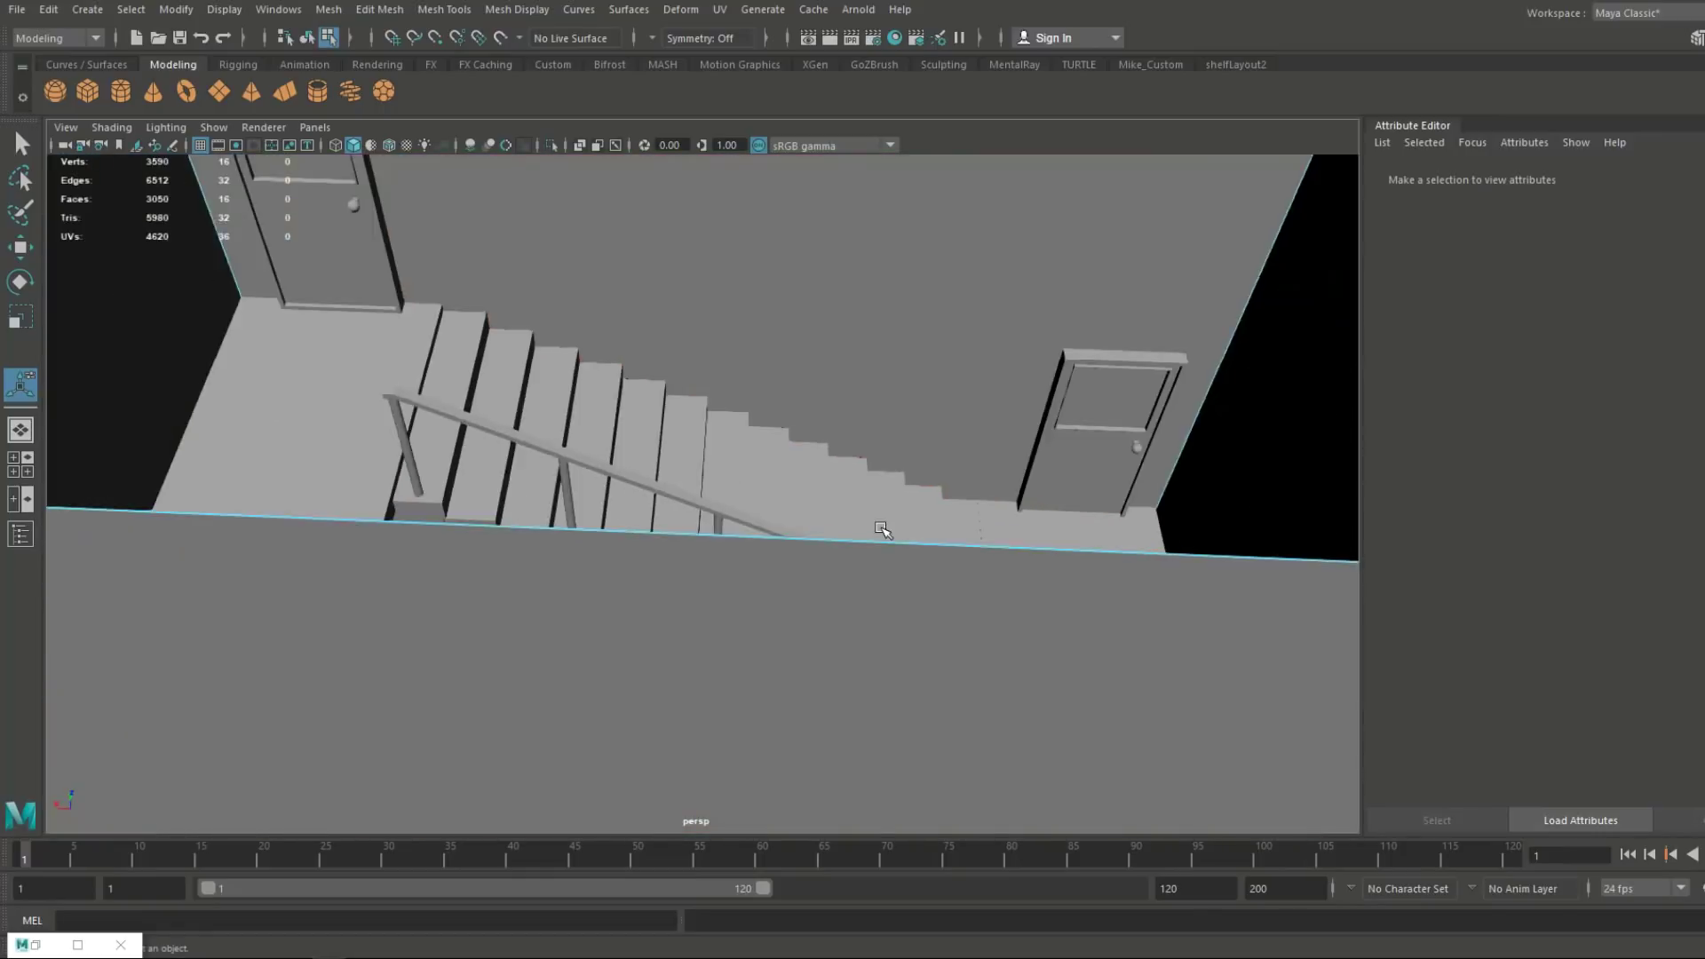
alt+drag(881, 529, 883, 328)
alt+middle_drag(877, 364, 868, 313)
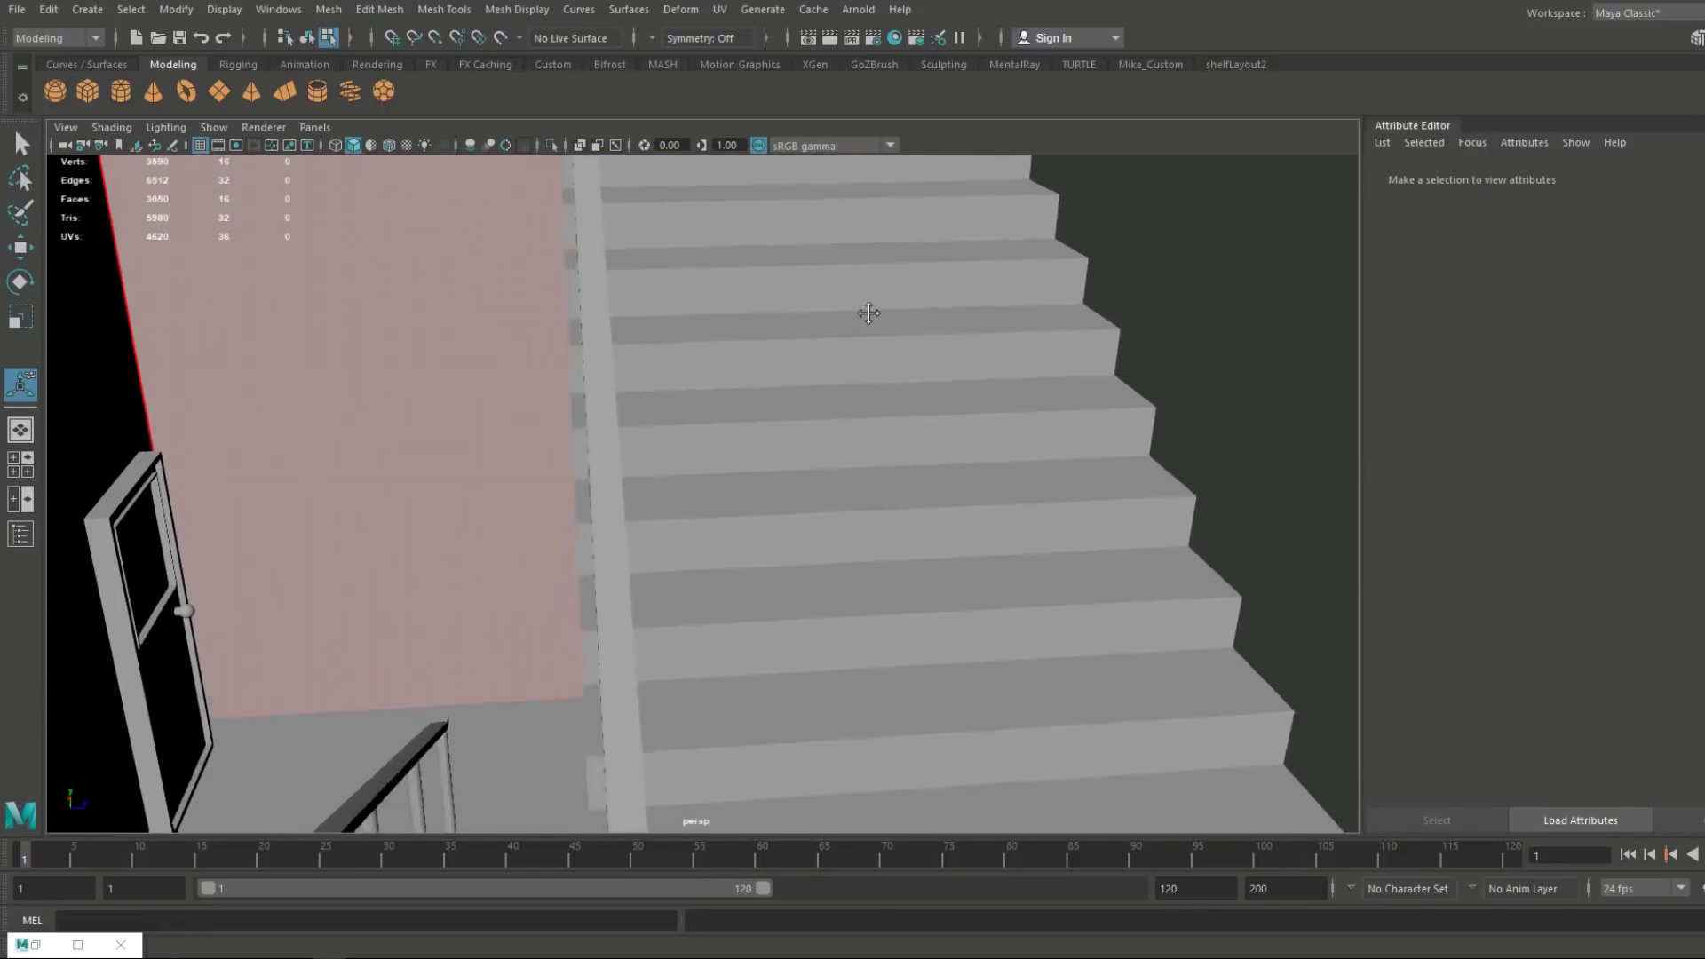
alt+drag(868, 312, 768, 260)
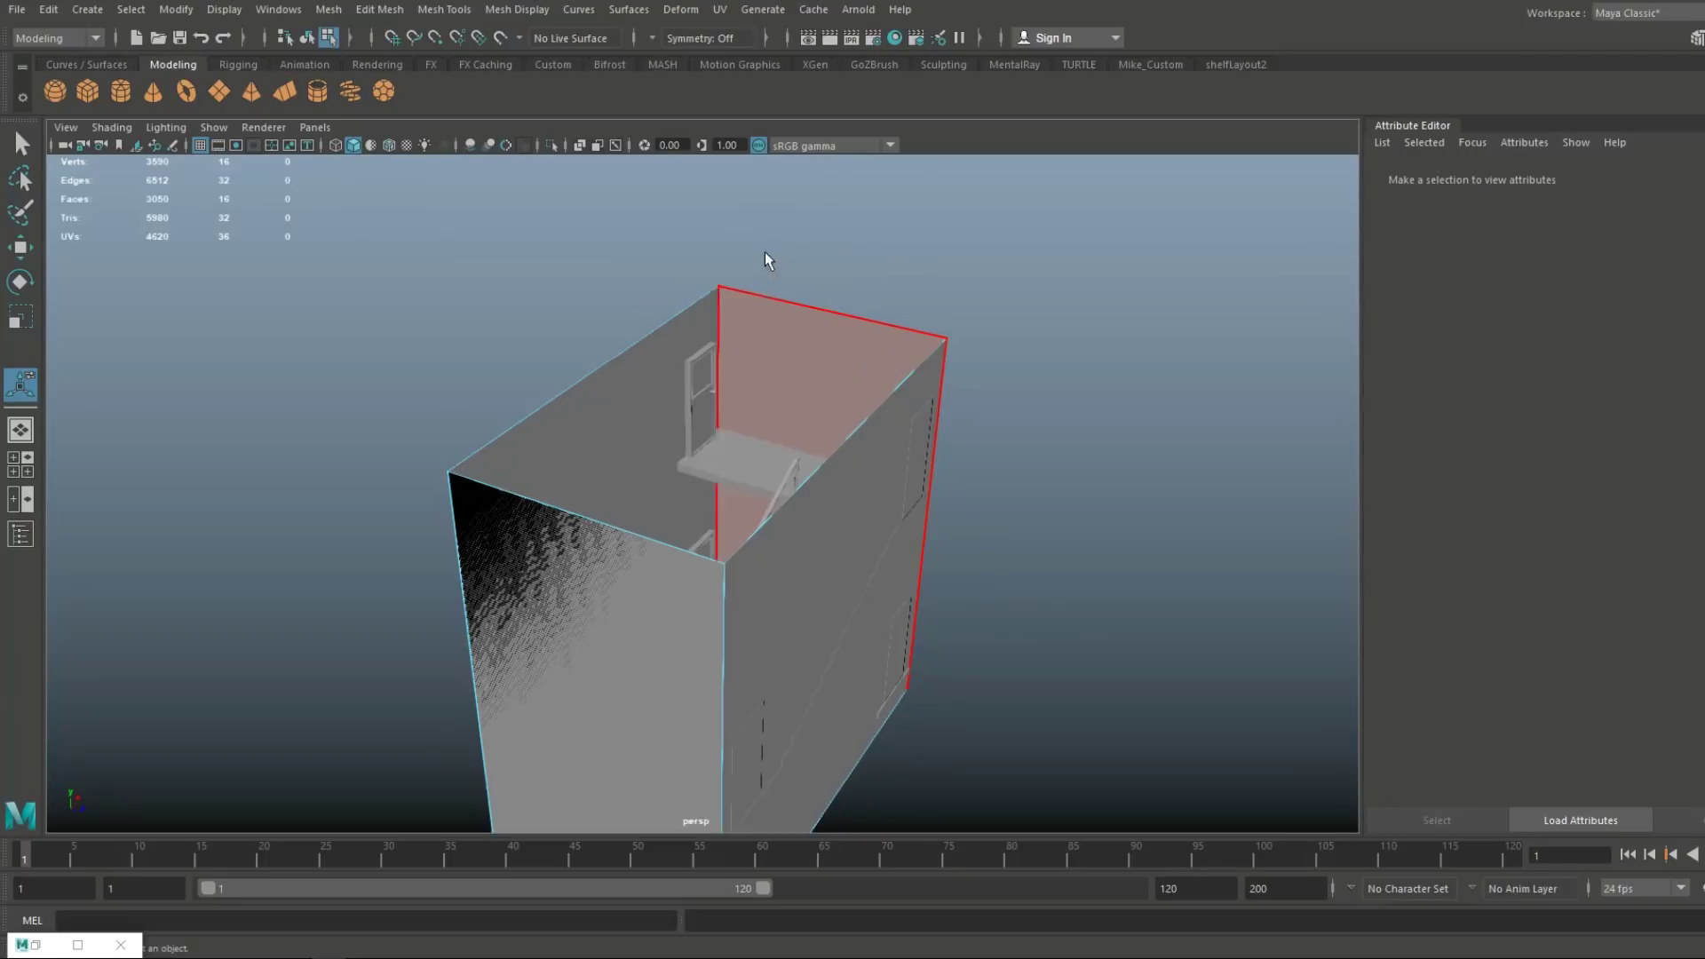
Extrude the short top edge of the walls partway across the enclosure as a flat ceiling section
key(q)
click(831, 312)
key(ctrl+e)
key(w)
drag(864, 286, 823, 481)
Extrude the ceiling's free edge across to the opposite end wall and lower it to form a sloped section above the middle landing
key(ctrl+e)
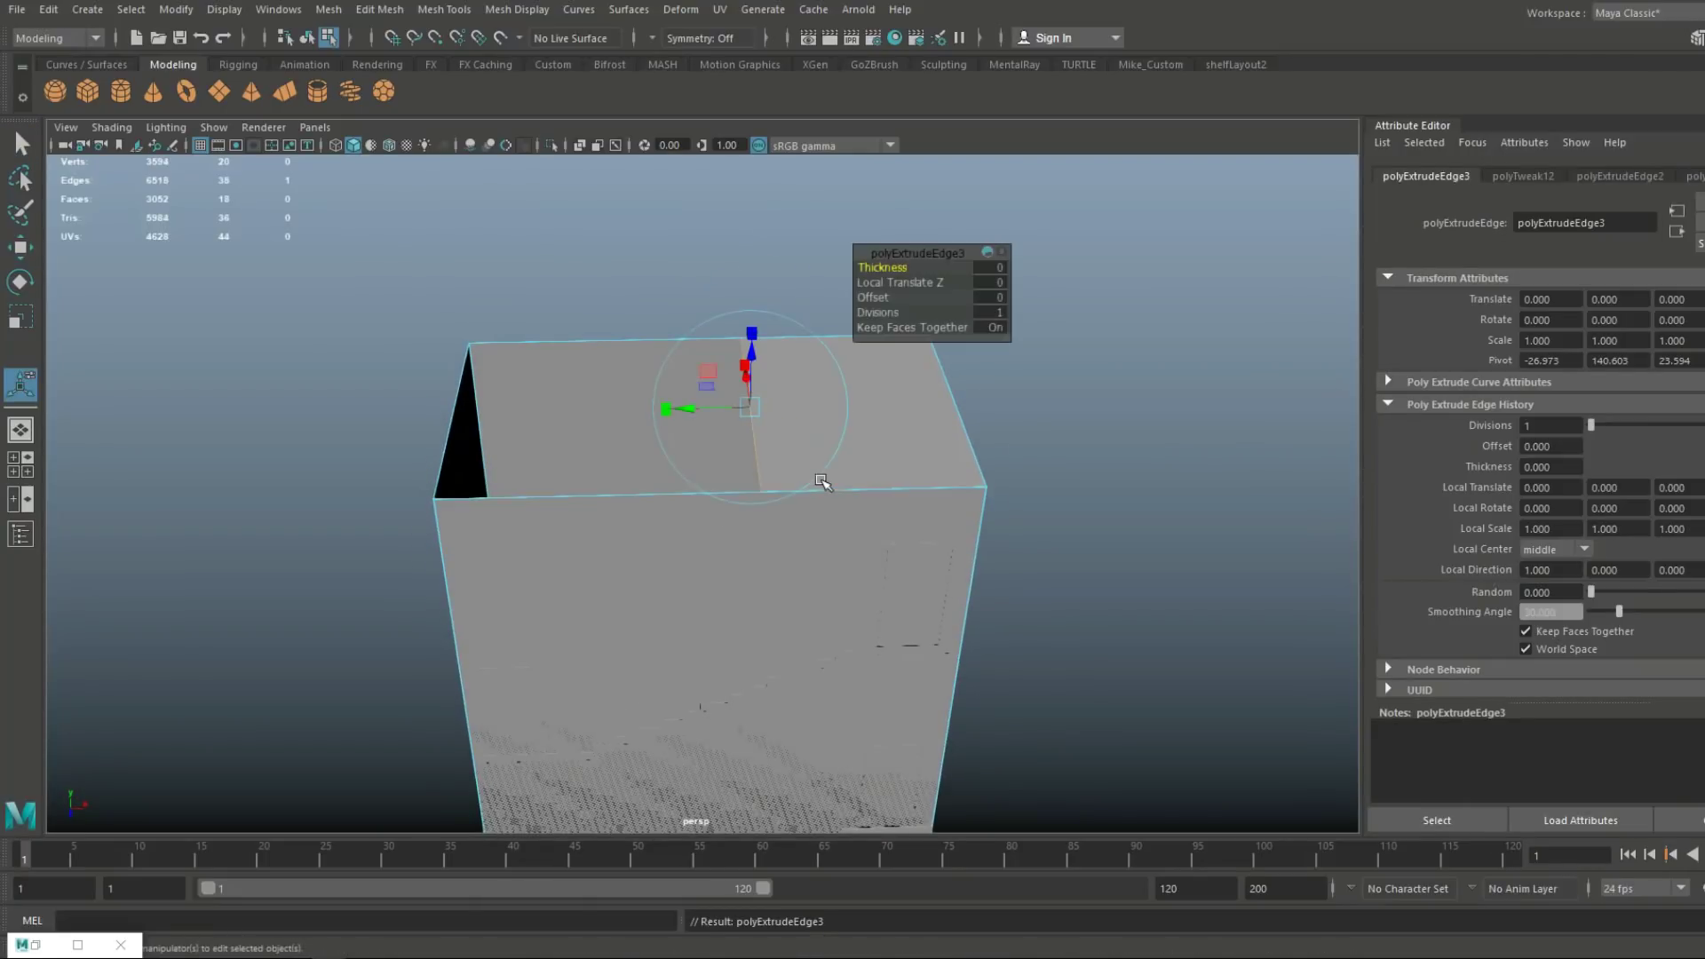
key(w)
drag(841, 407, 551, 491)
drag(450, 346, 459, 428)
key(f)
scroll(785, 718, up, 2)
key(4)
alt+drag(799, 711, 802, 674)
alt+middle_drag(803, 674, 870, 526)
drag(773, 260, 791, 439)
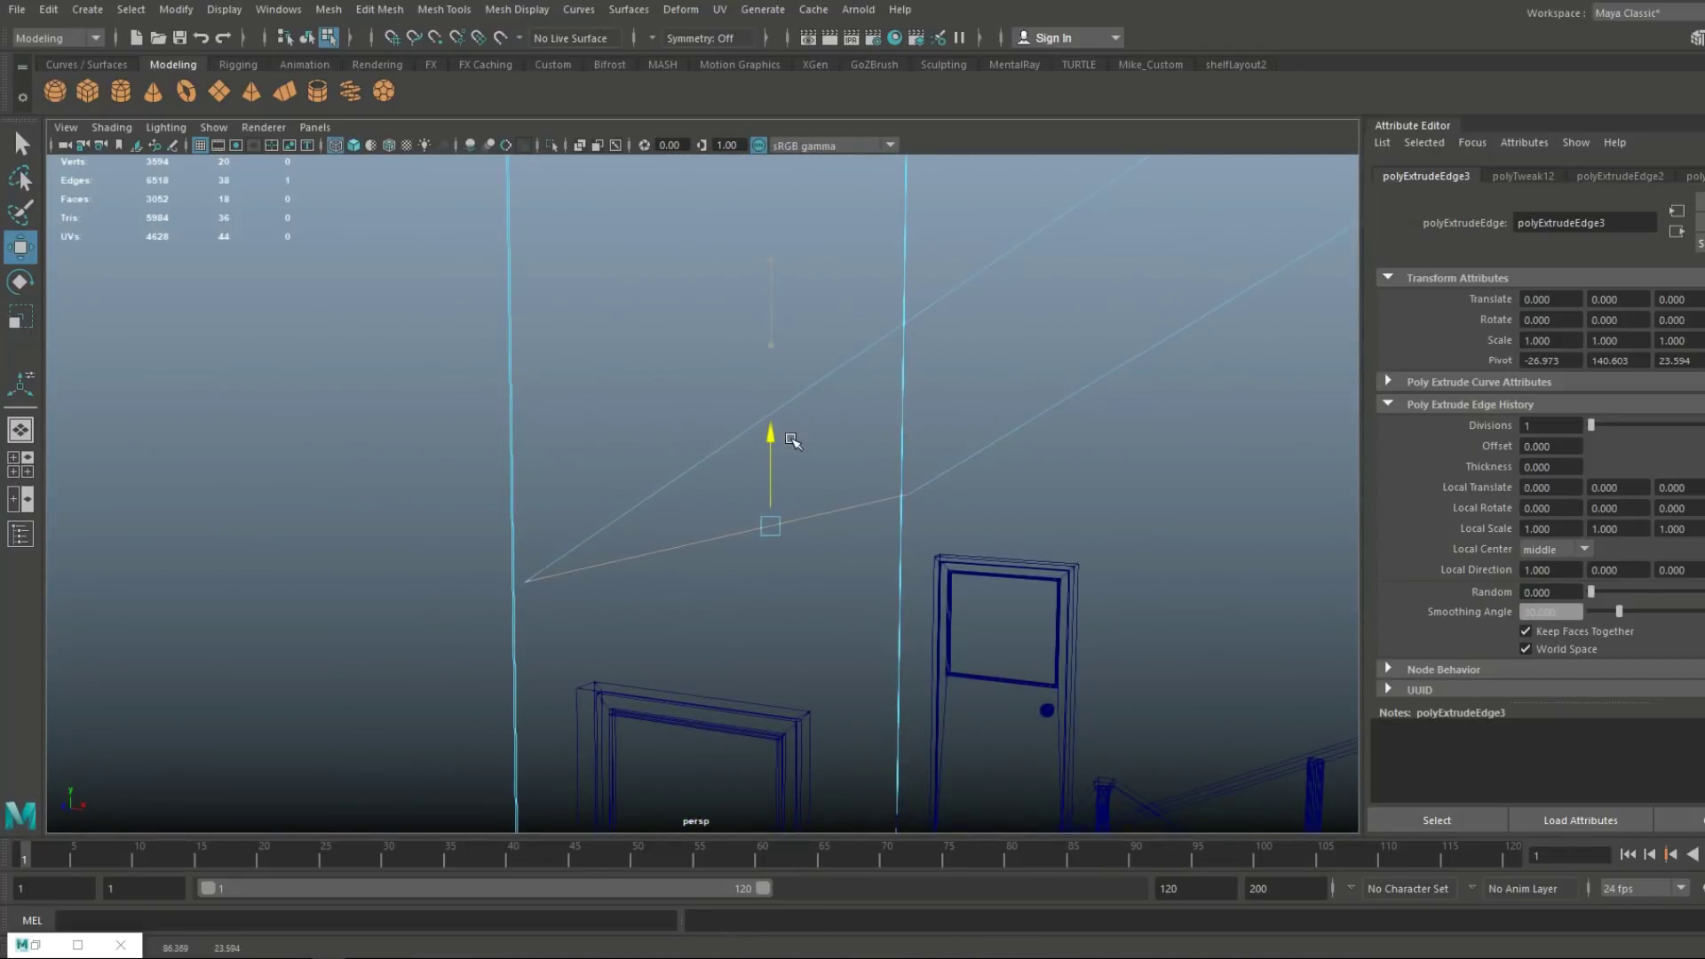
Adjust the sloped ceiling's lower edge in the front view, lining it up with the end wall above the middle landing door
scroll(791, 438, down, 5)
alt+drag(817, 533, 774, 410)
click(20, 465)
scroll(398, 661, down, 4)
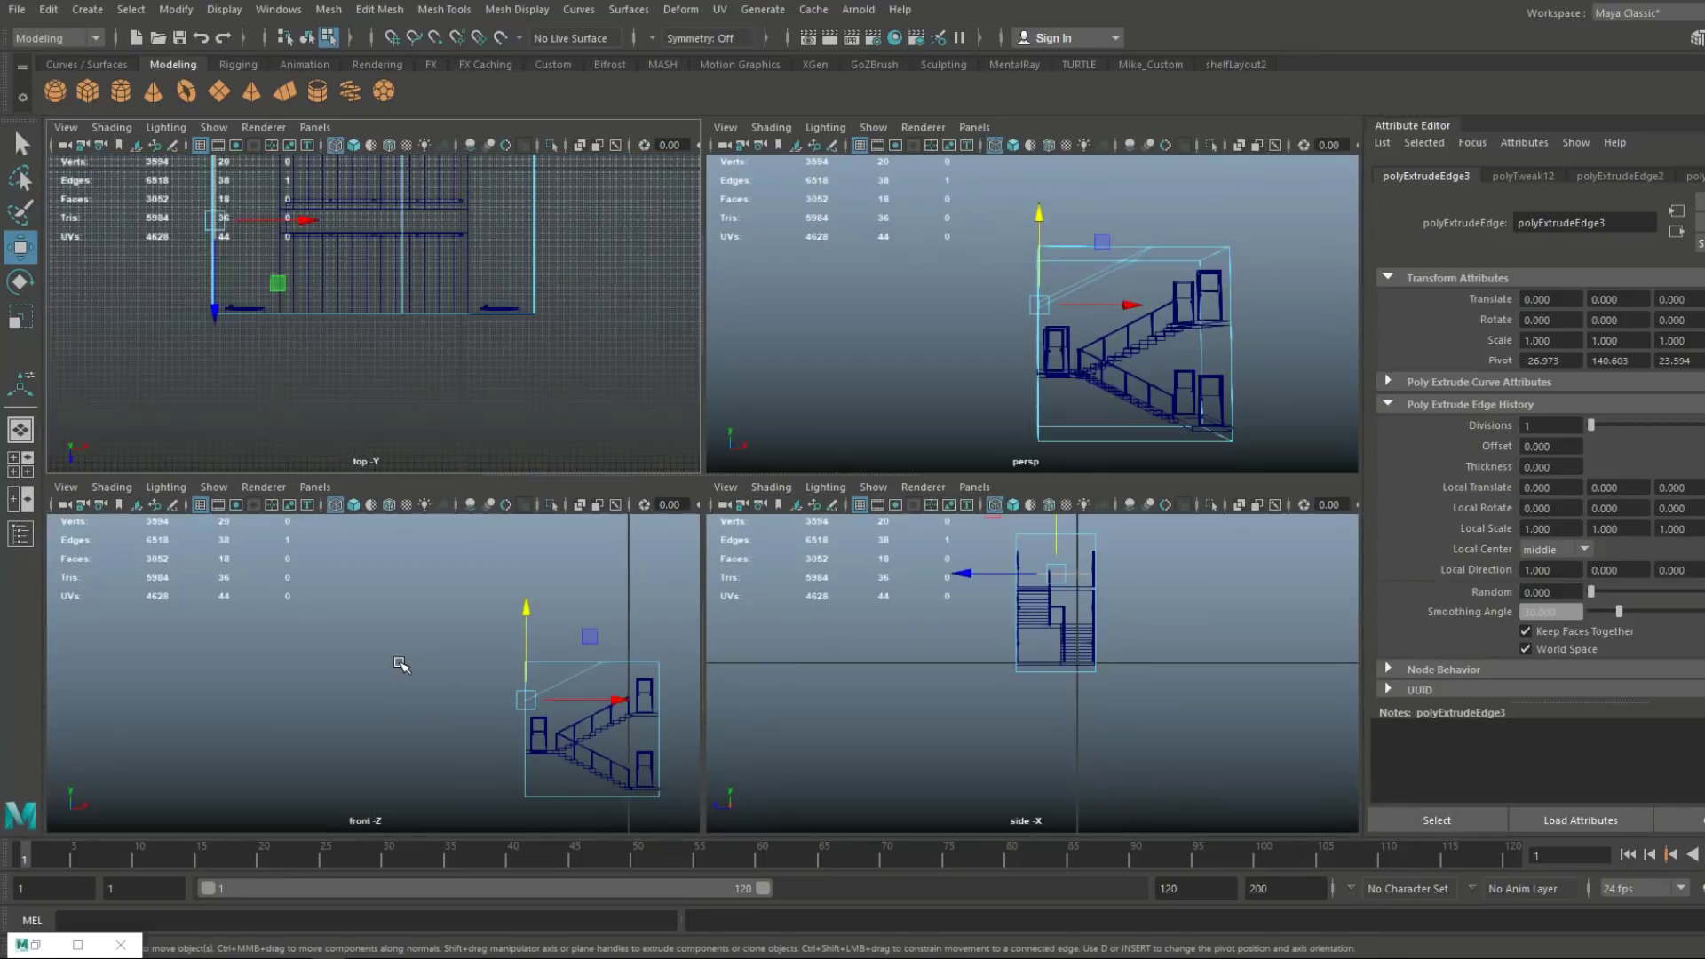
key(space)
key(f)
scroll(628, 628, down, 6)
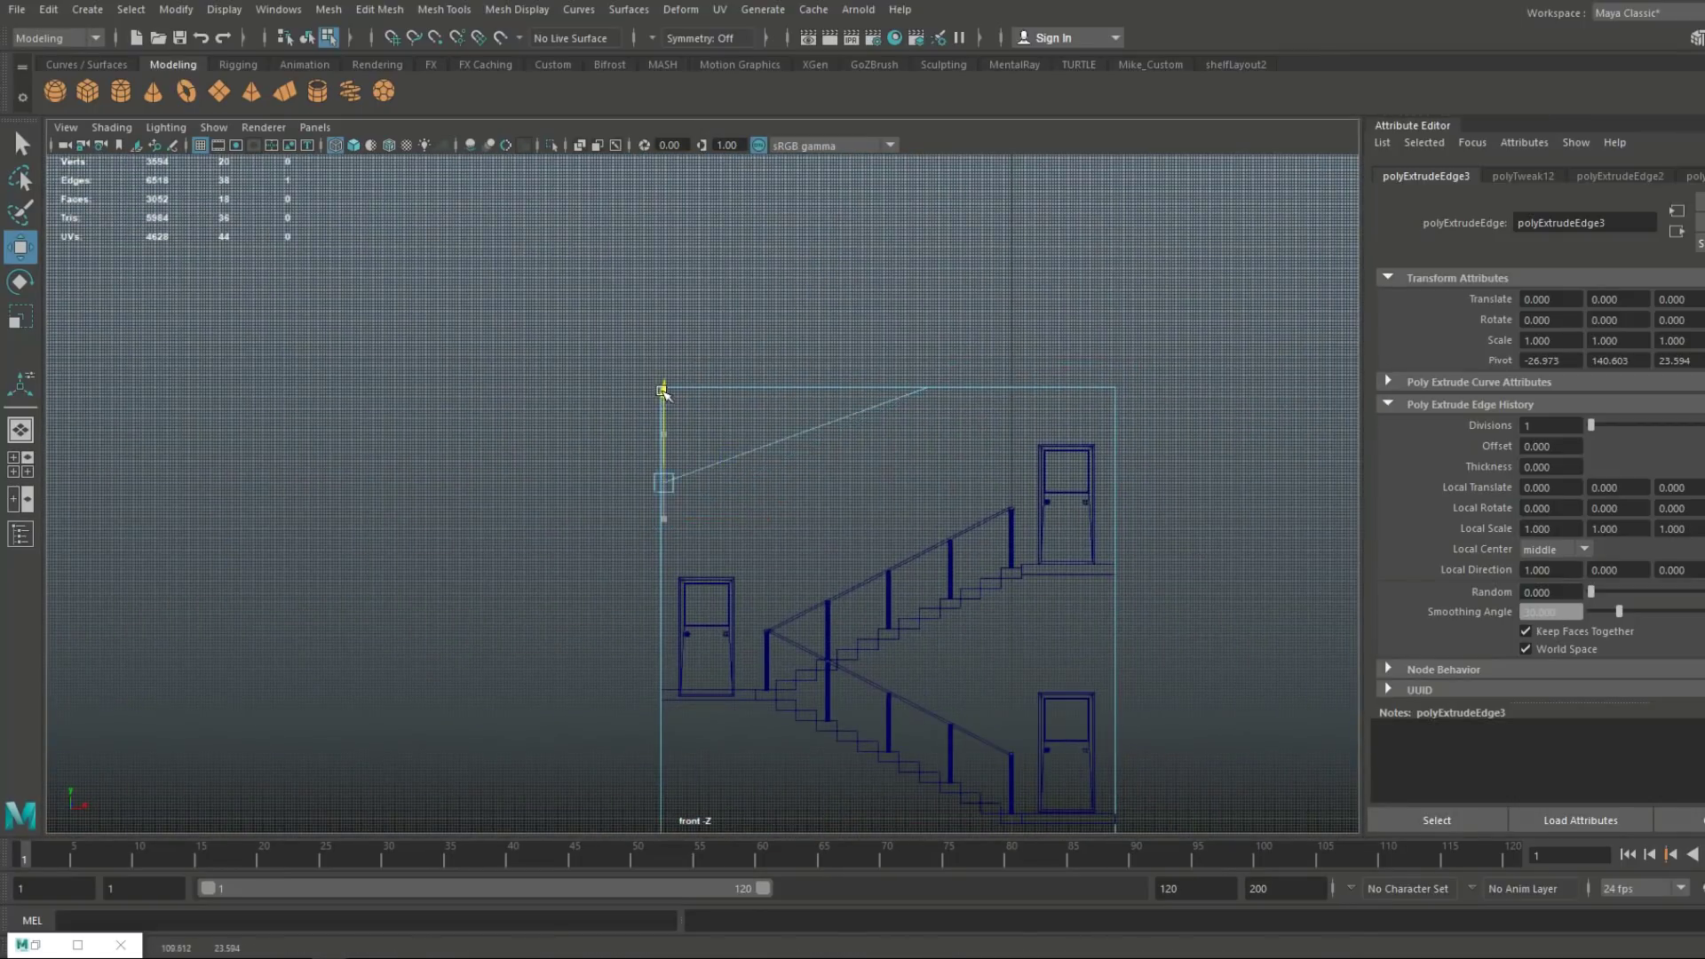
scroll(678, 522, up, 5)
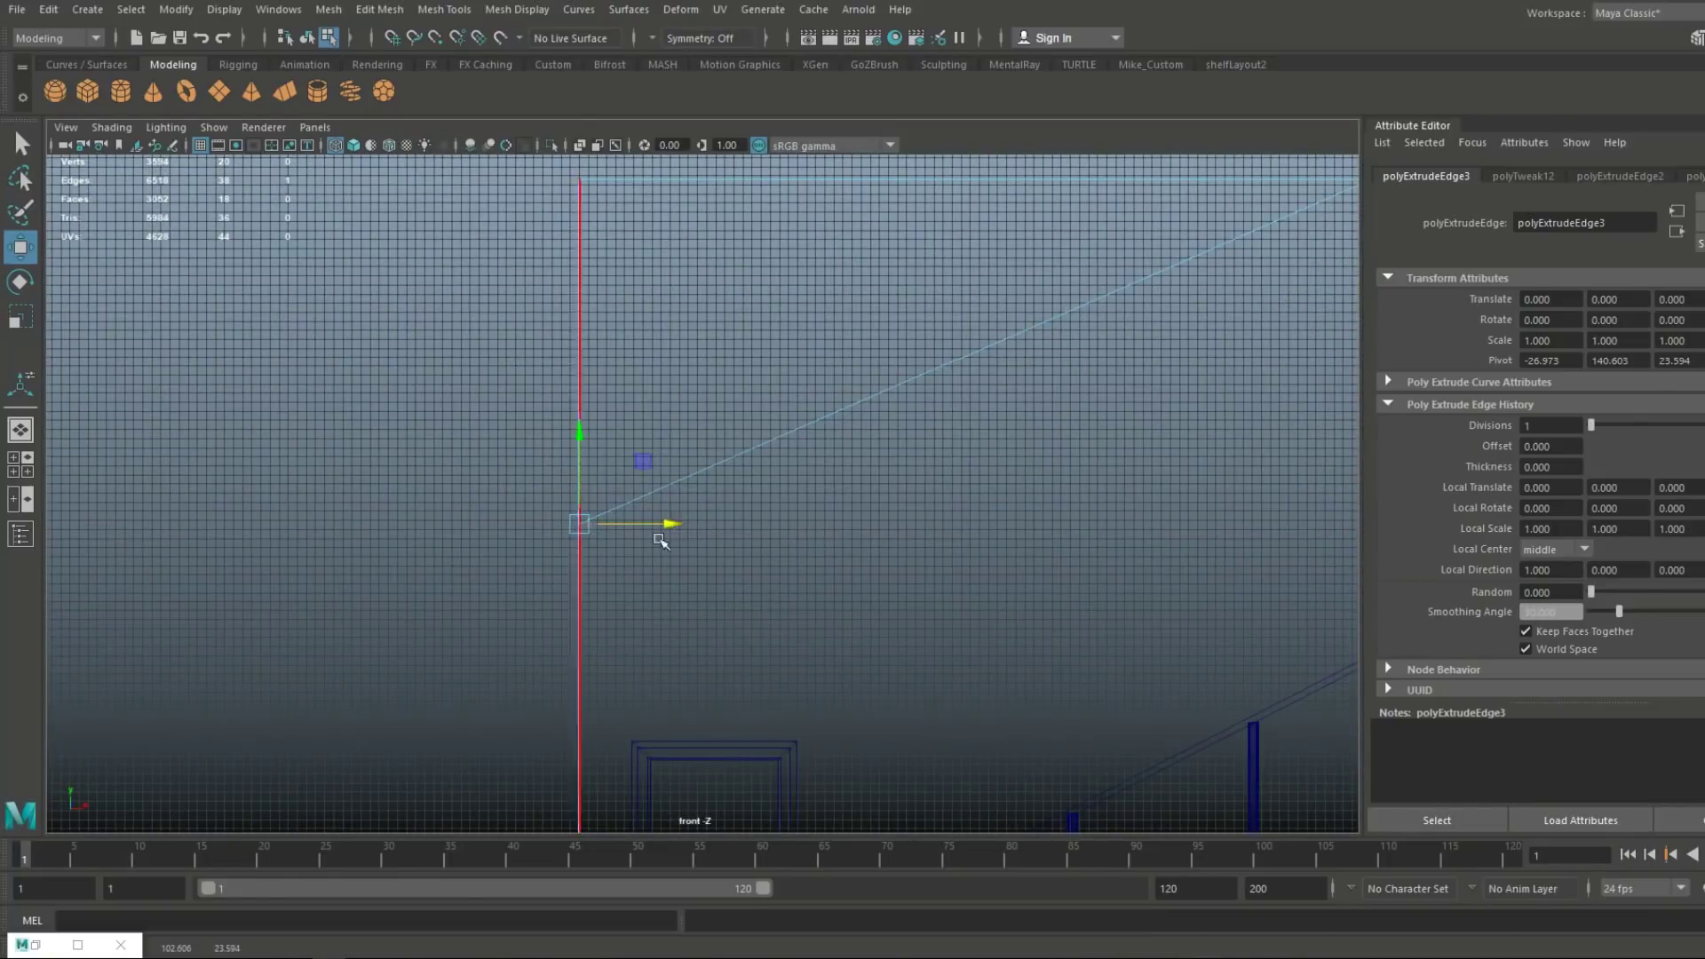
scroll(661, 542, down, 4)
scroll(648, 428, down, 5)
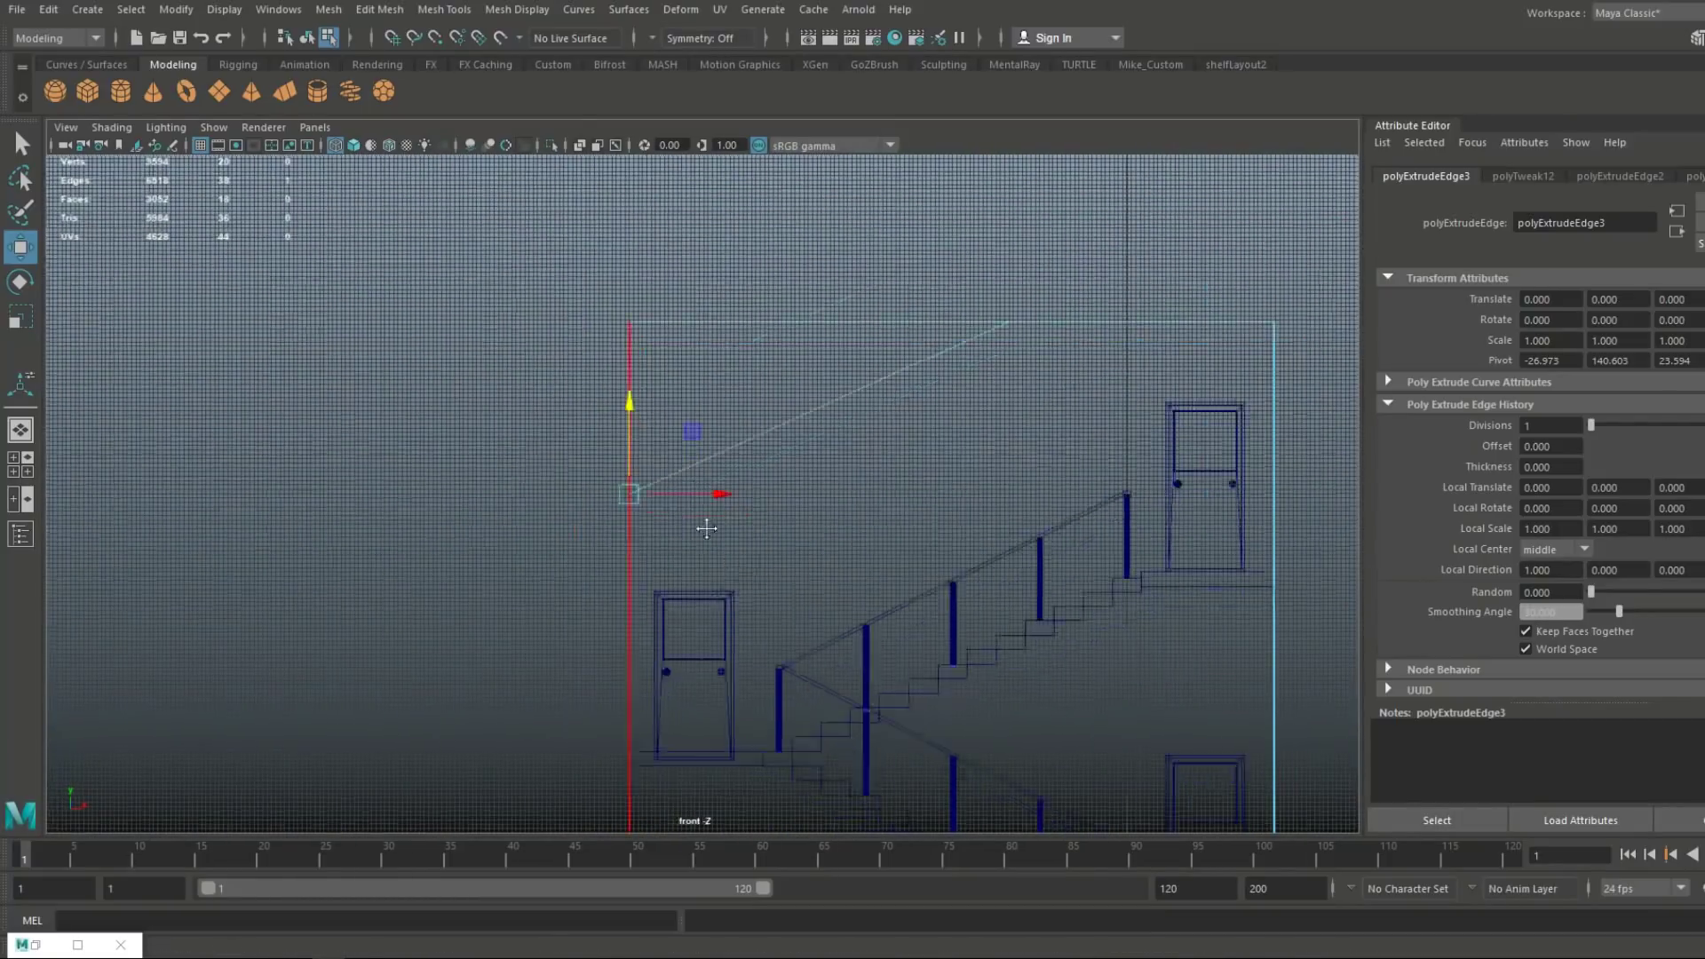
Reverse the normals of the dark ceiling face inside the enclosure, working in the shaded perspective view
key(space)
key(space)
key(5)
mouse_move(959, 384)
alt+mouse_down()
mouse_move(924, 594)
mouse_move(907, 561)
alt+mouse_up()
scroll(921, 590, up, 5)
right_drag(1003, 246, 1003, 296)
click(1017, 257)
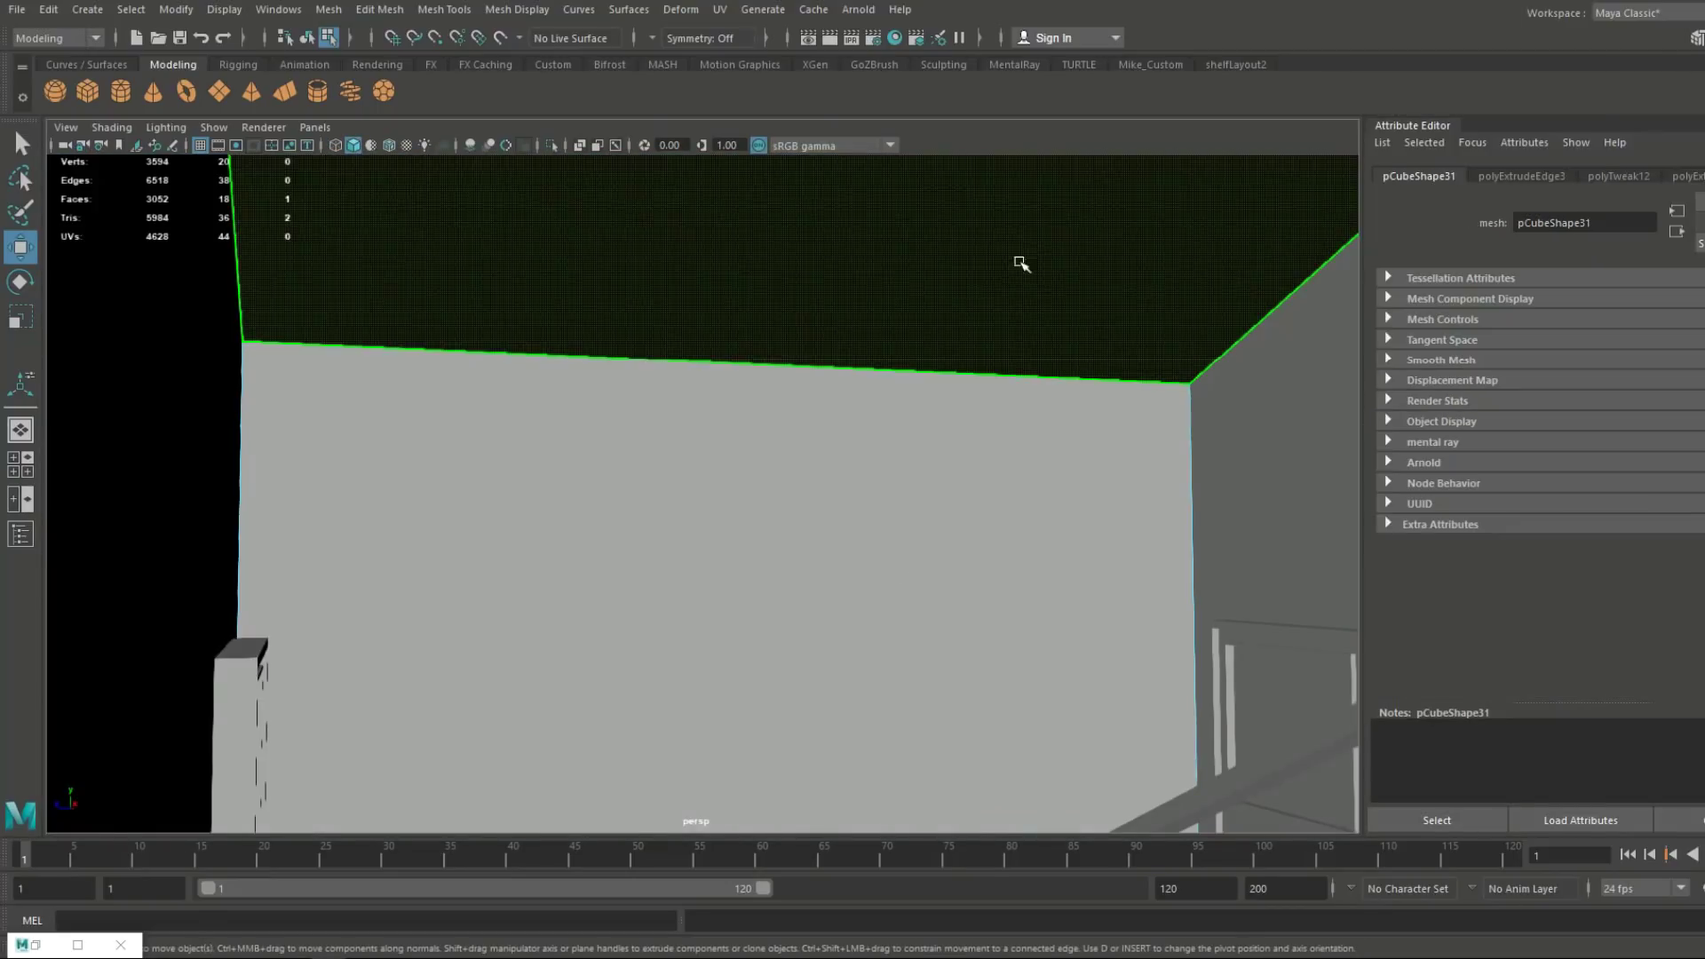
click(677, 12)
mouse_move(519, 12)
click(554, 95)
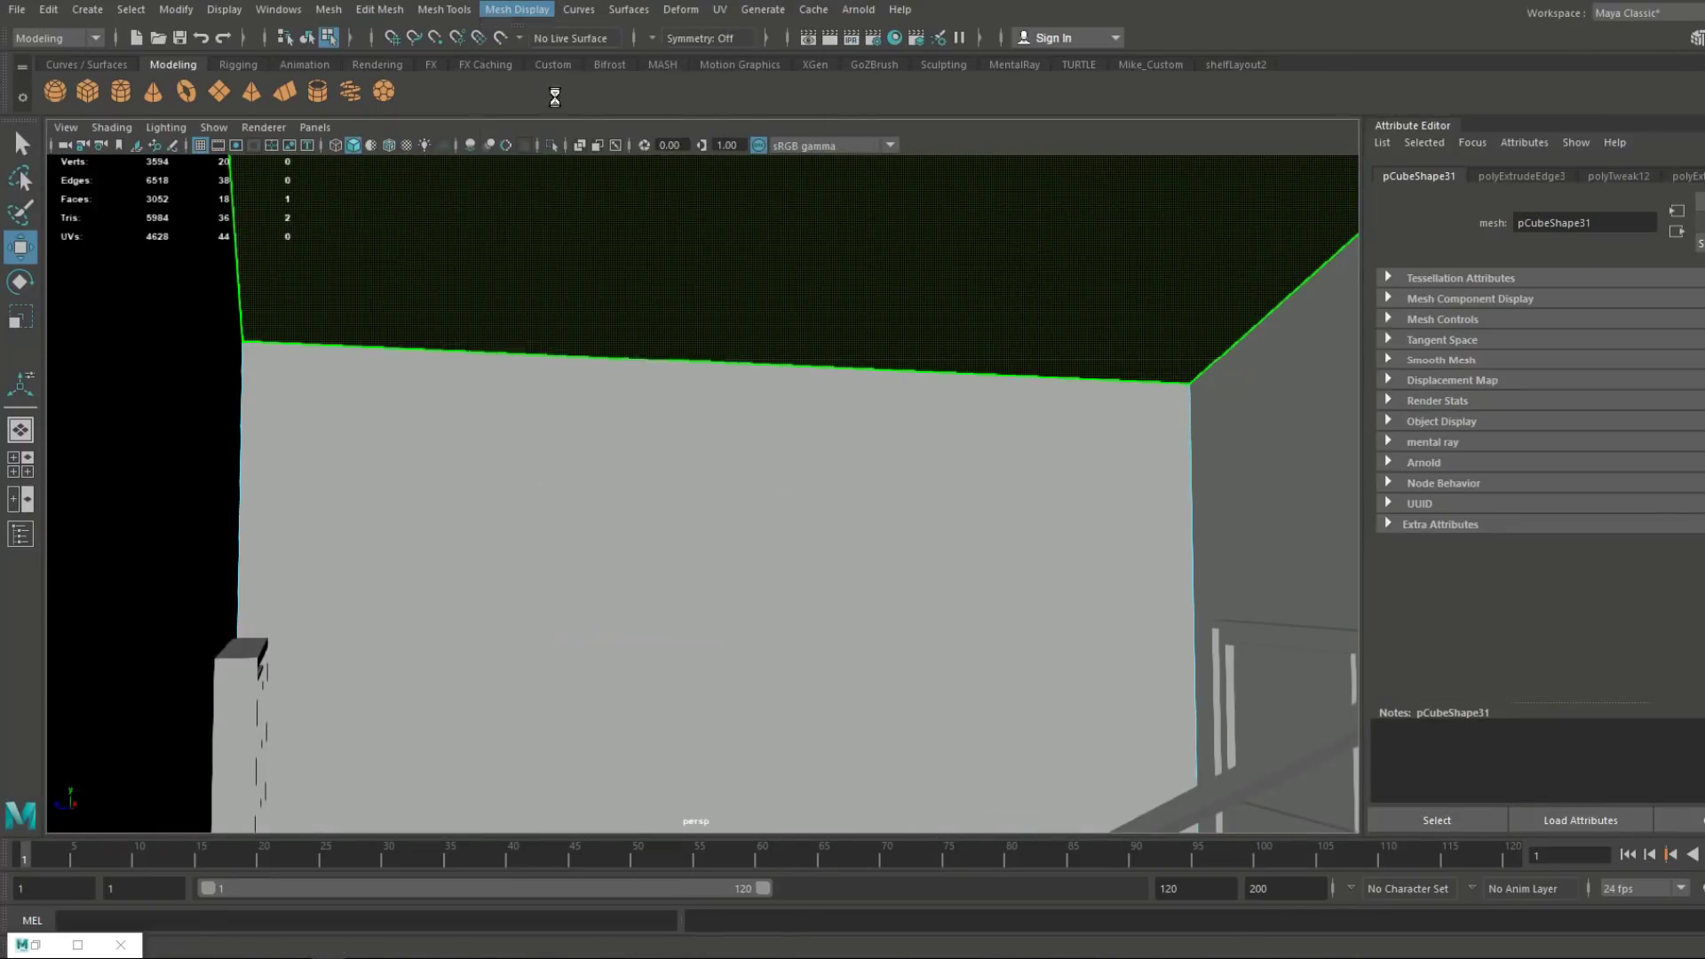
Delete the selected face from the wall enclosure
scroll(717, 326, down, 6)
alt+drag(875, 426, 887, 489)
key(Delete)
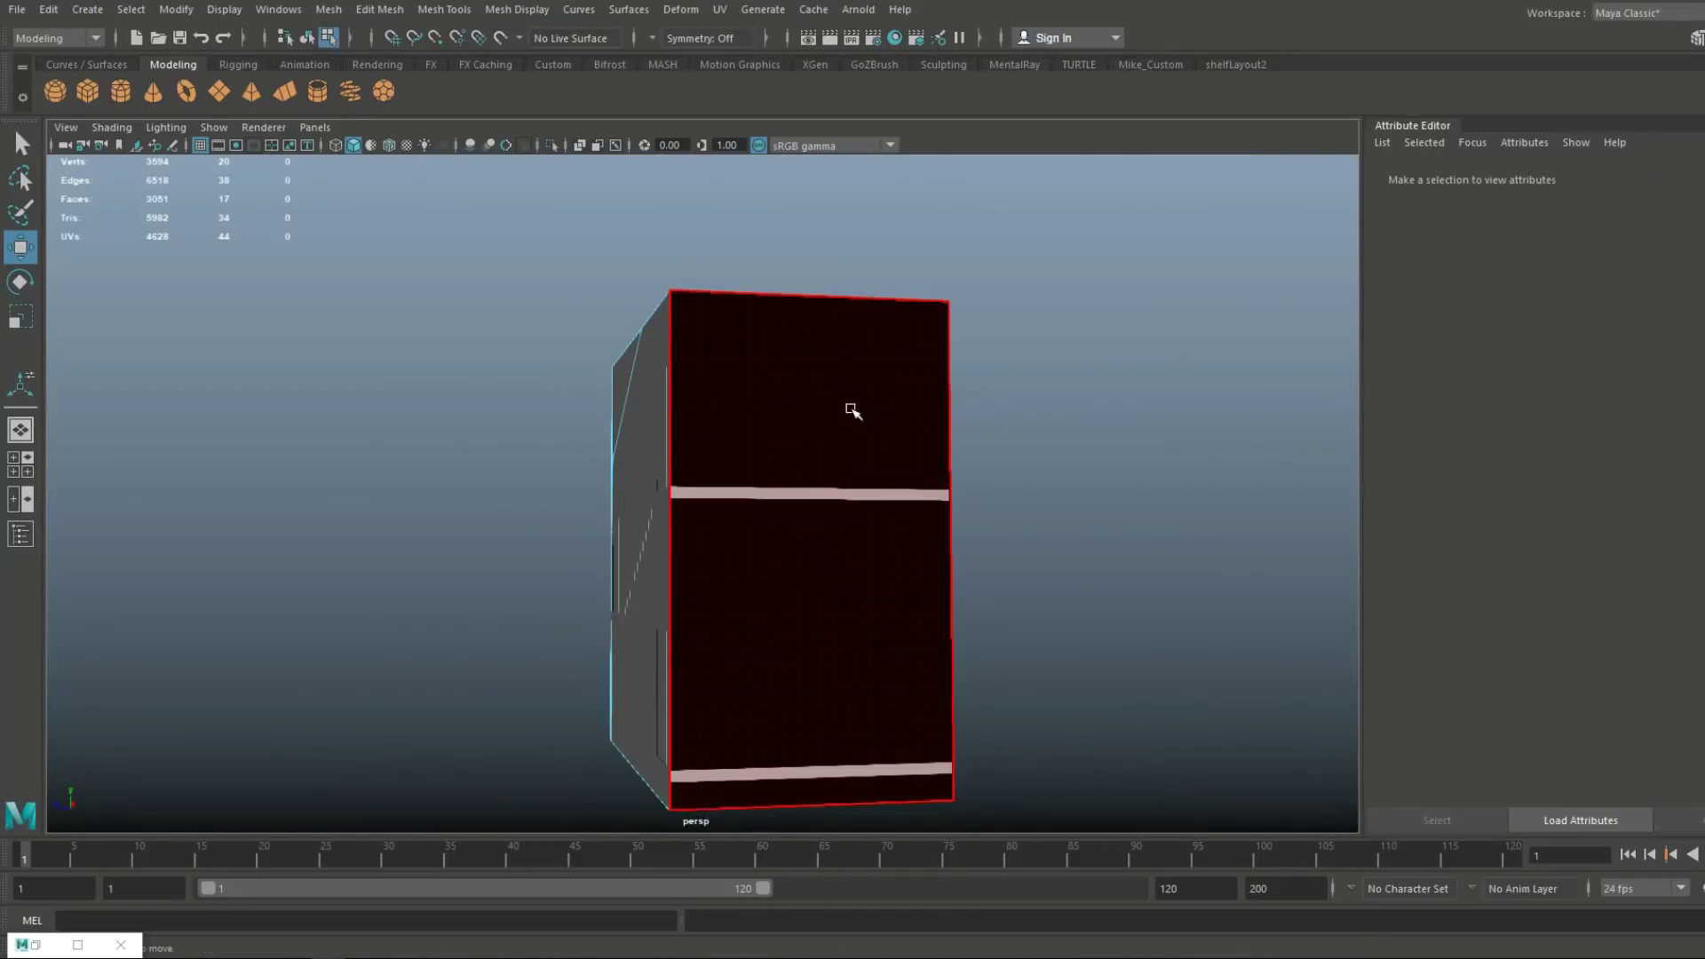
scroll(1001, 609, up, 4)
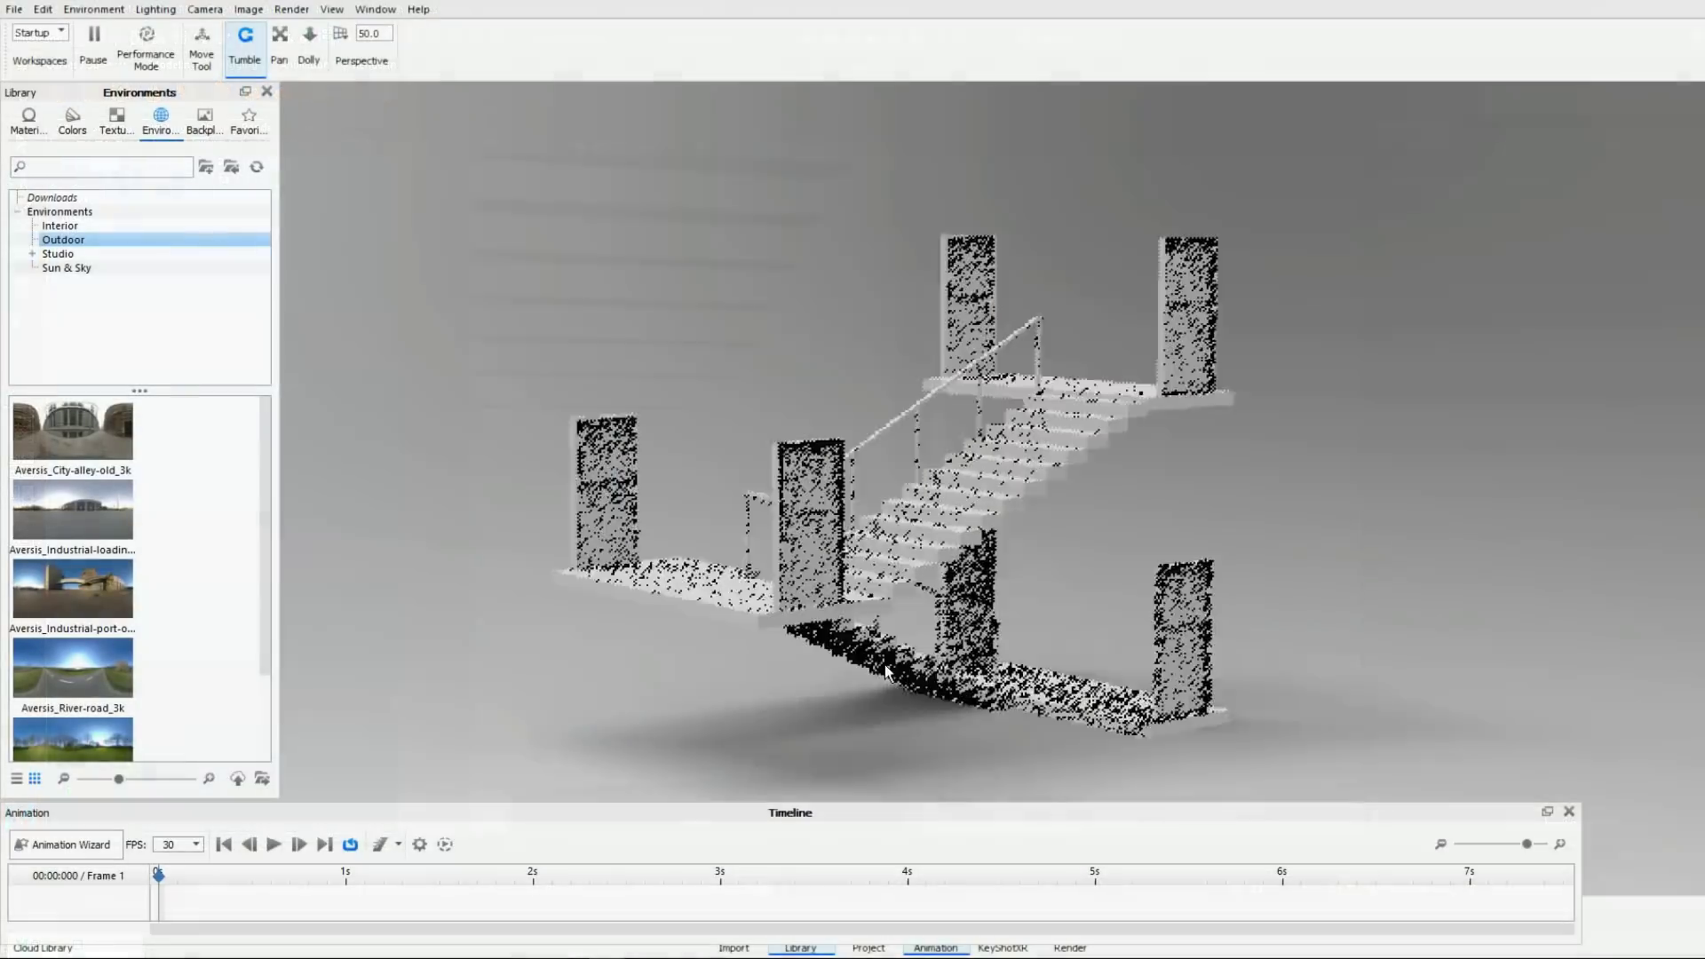
Switch to KeyShot, turn the camera to show the staircase from the front, and apply the white solid vignette studio backplate
drag(884, 664, 1403, 732)
click(58, 253)
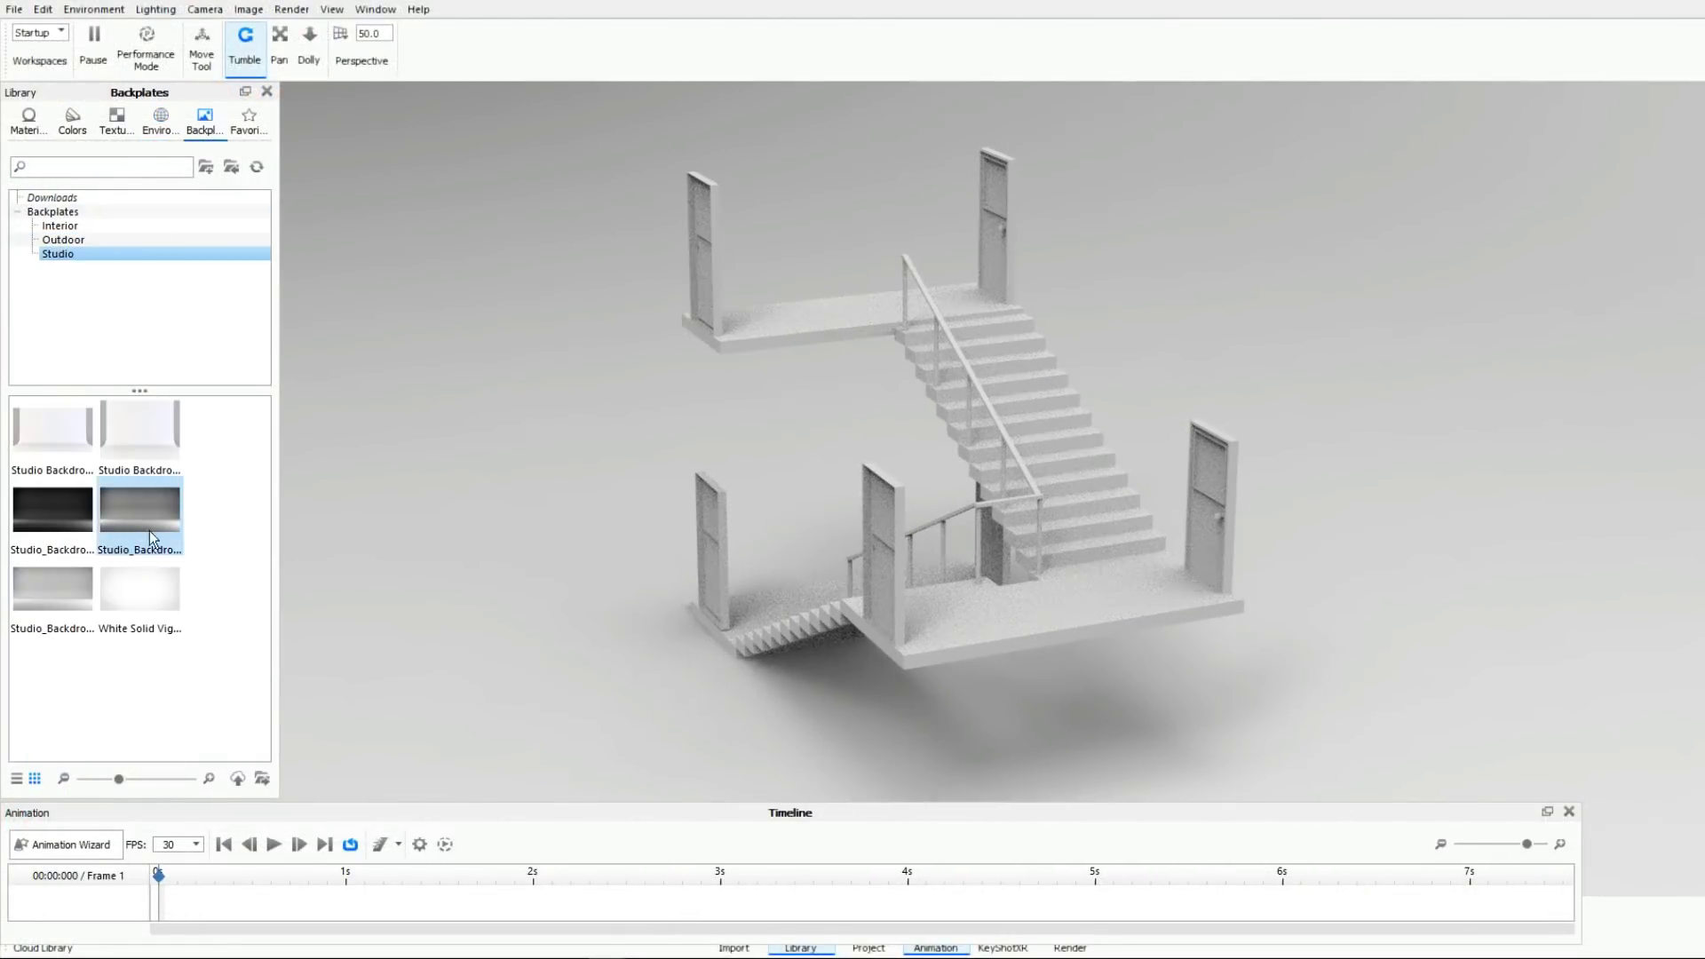
drag(138, 586, 430, 559)
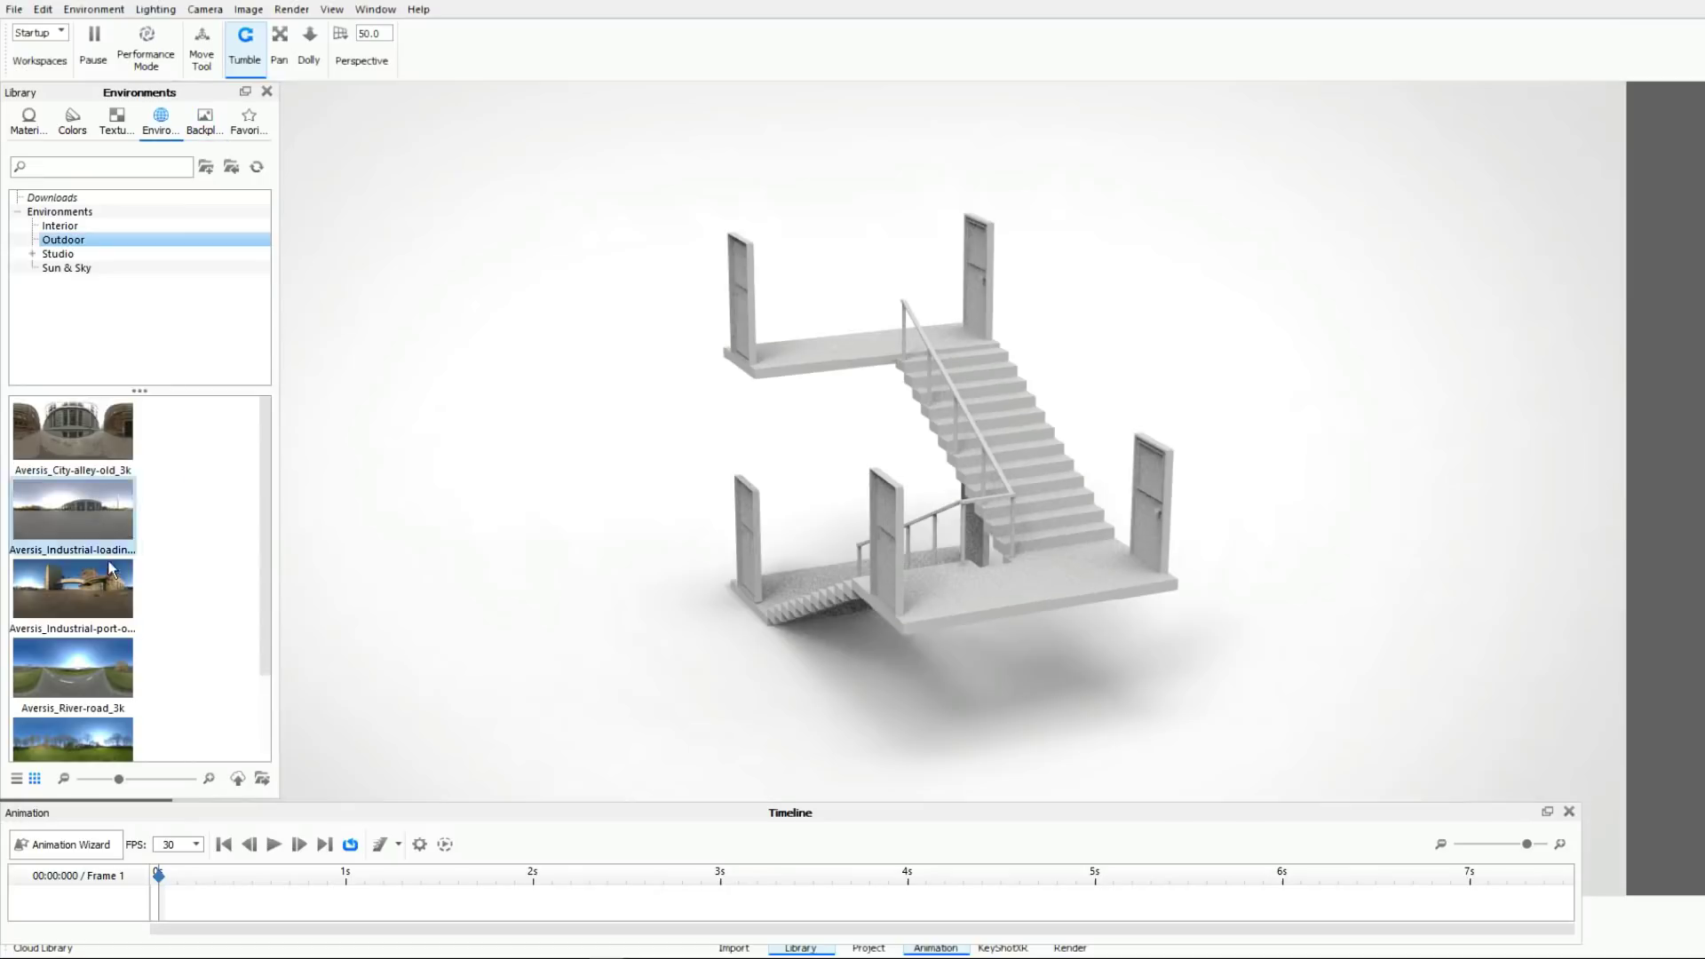
Try the Aversis industrial port environment, replace it with the 2 Panels Straight 4K studio environment, and frame the staircase closer
drag(111, 568, 456, 607)
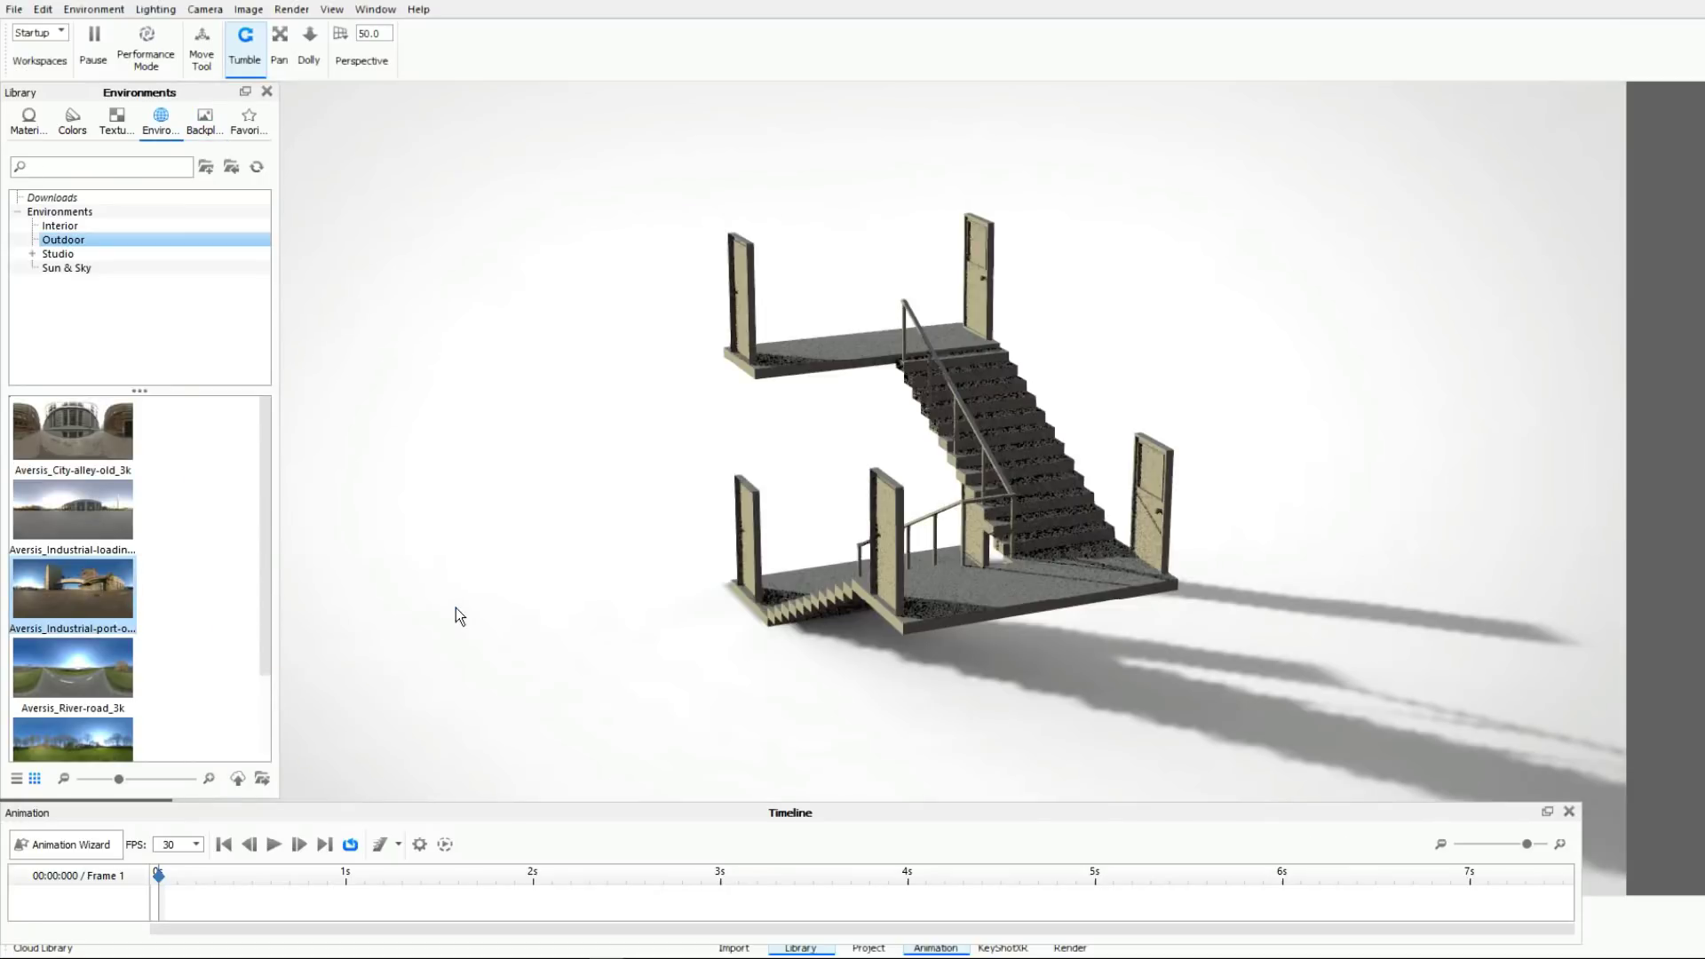
click(58, 253)
drag(76, 452, 461, 476)
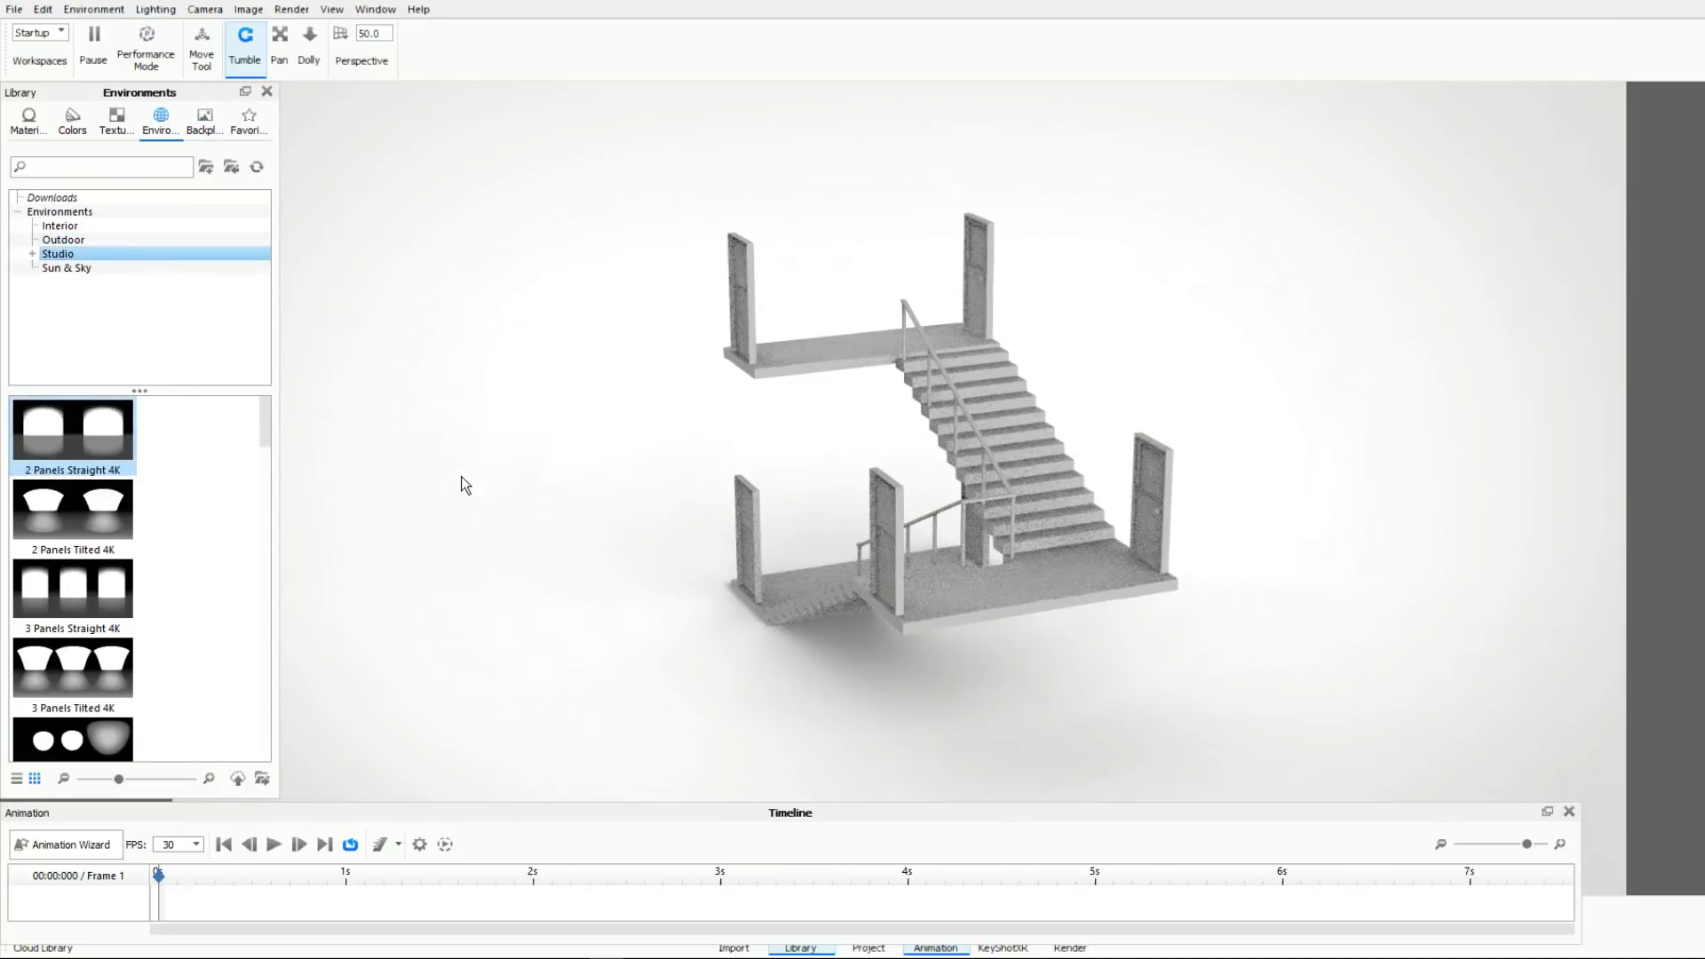
scroll(424, 514, up, 3)
scroll(424, 514, down, 2)
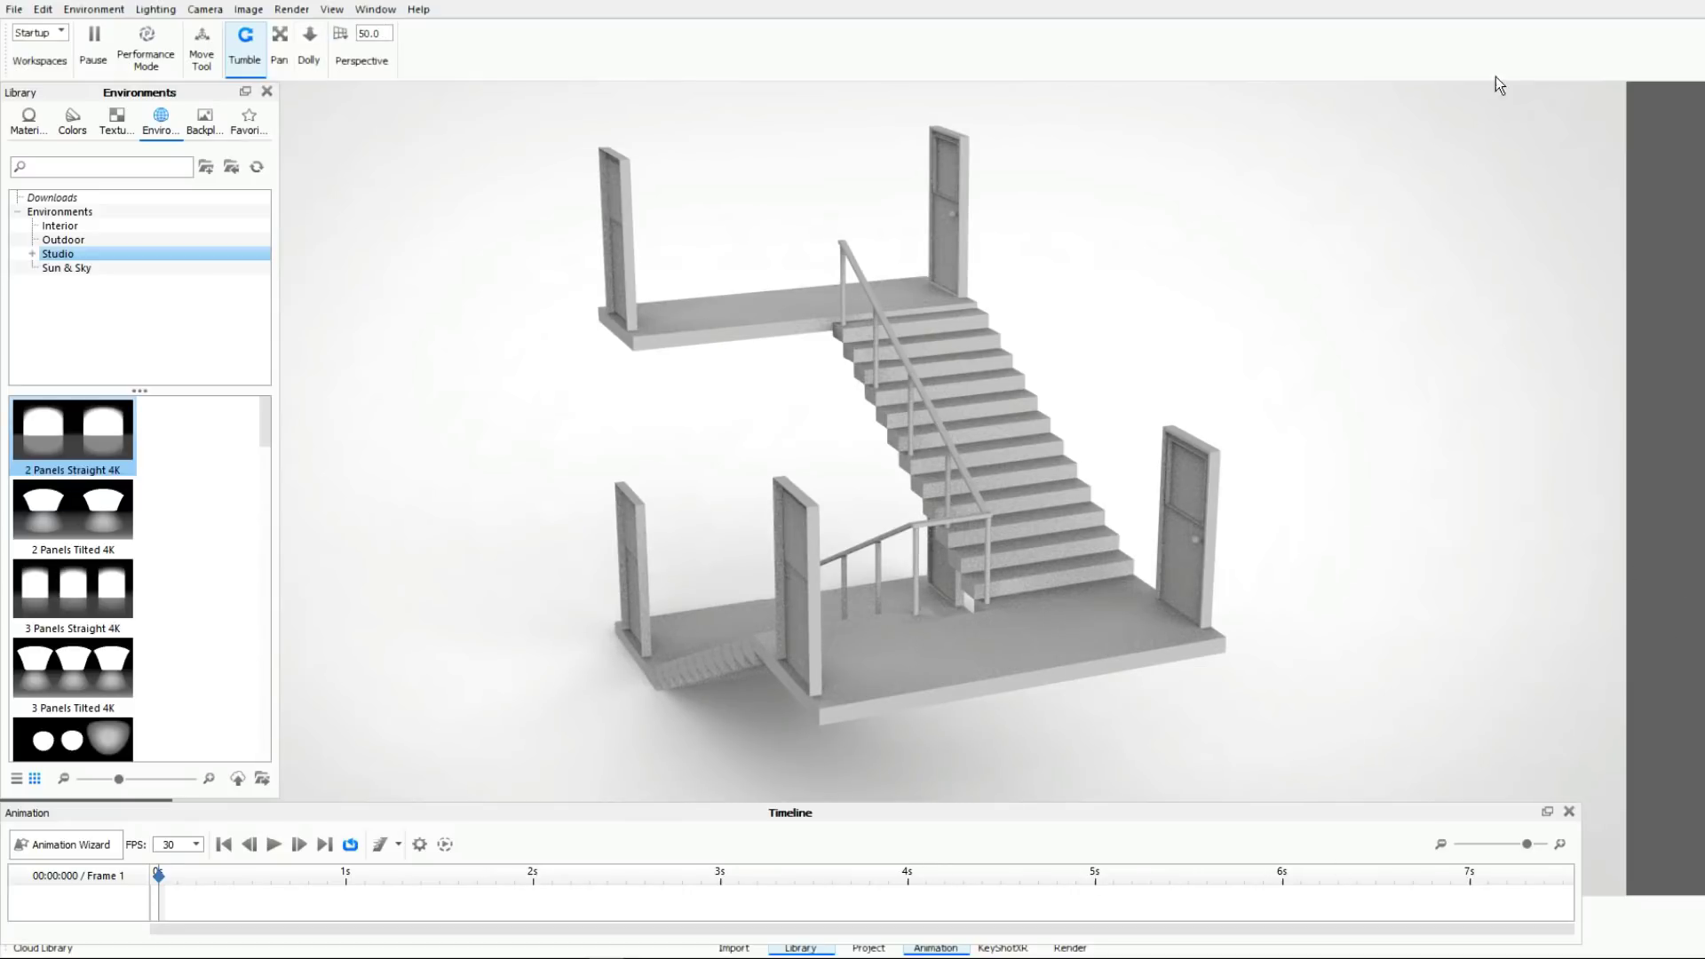
click(331, 10)
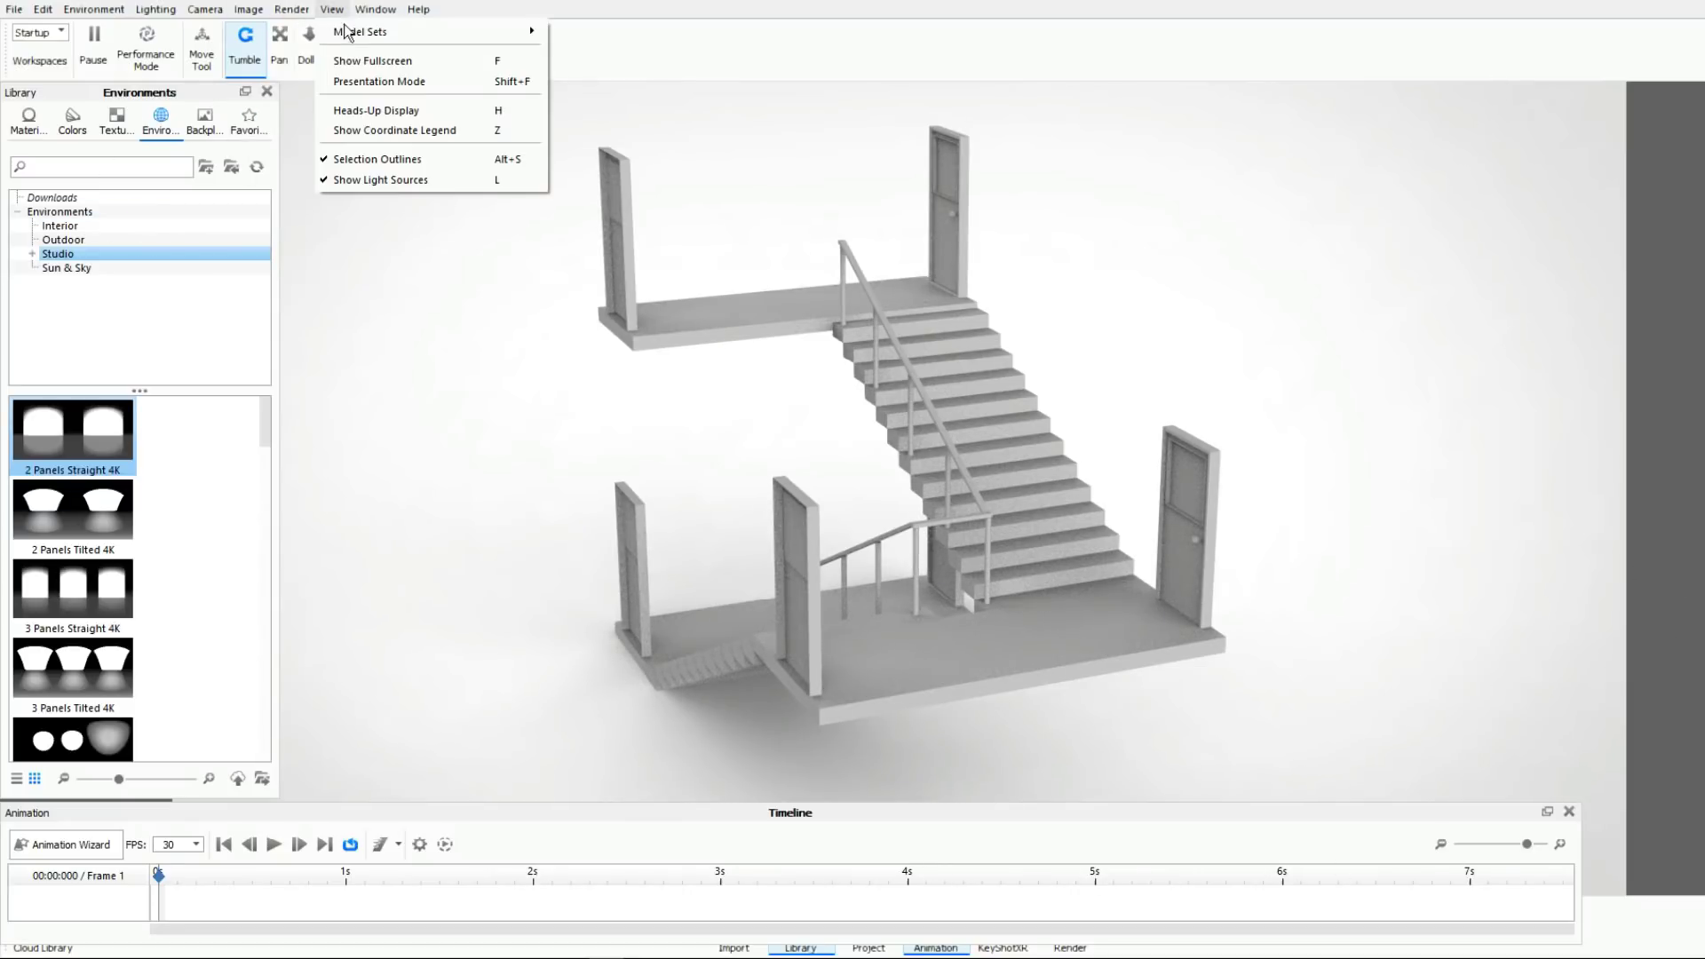
mouse_move(377, 10)
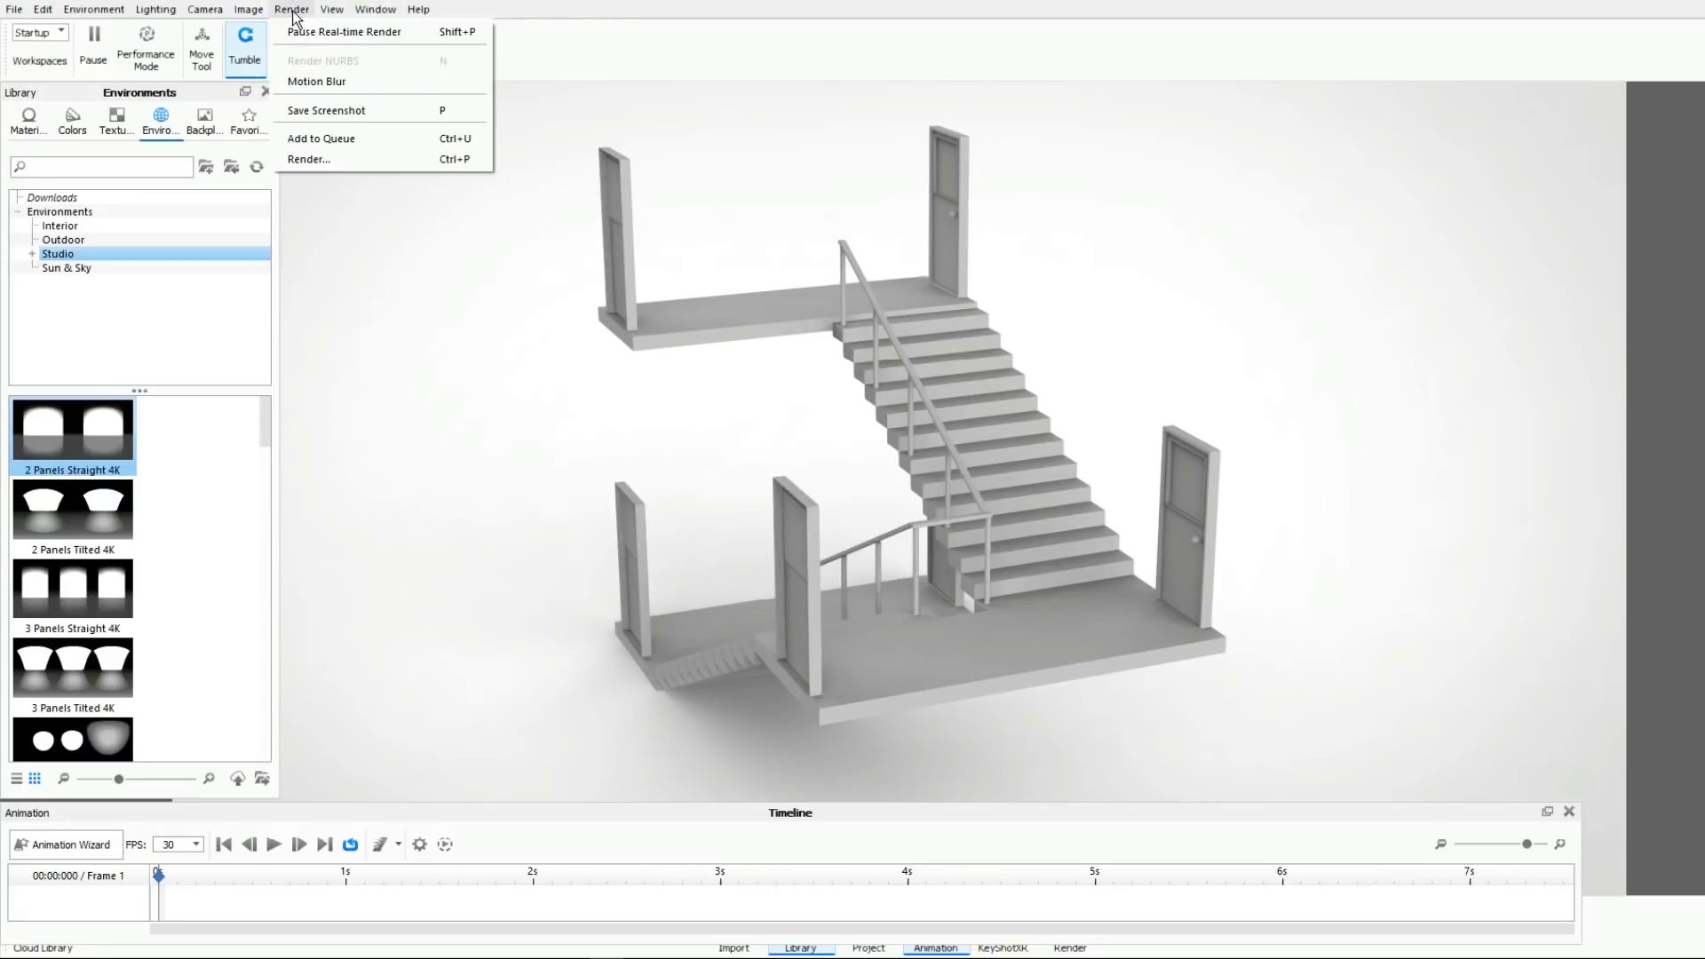
mouse_move(92, 16)
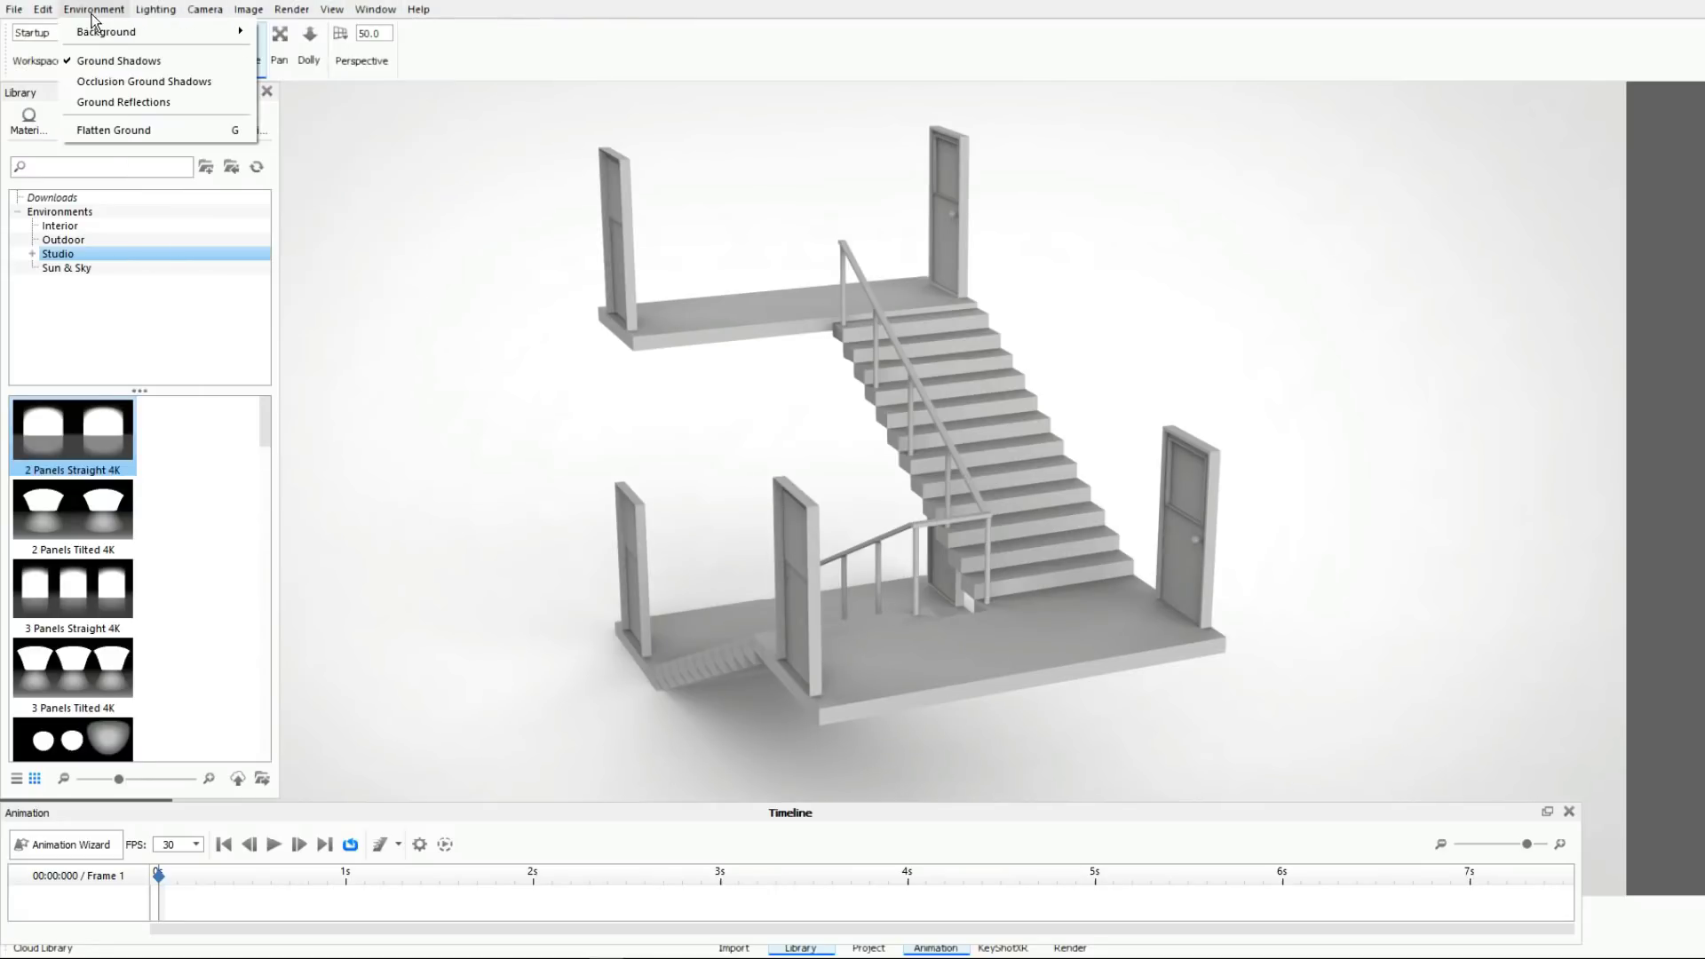
Close the animation timeline and show the project settings beside the render view, leaving the render dialog closed
click(1569, 812)
click(1070, 926)
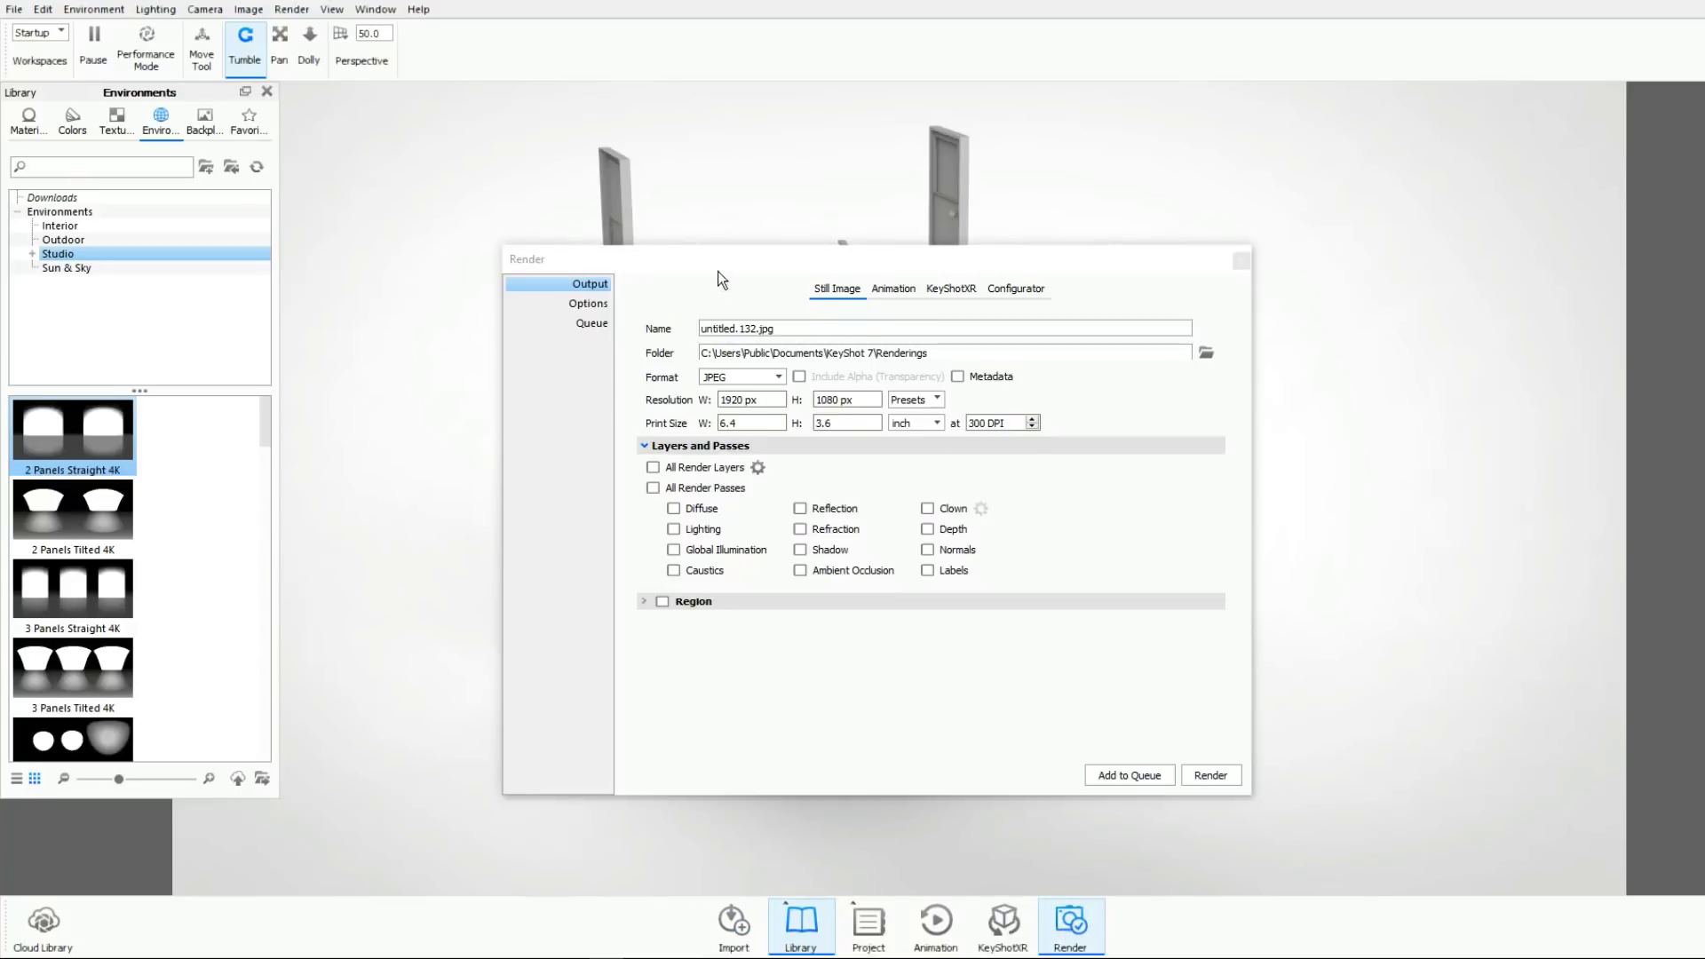
click(868, 923)
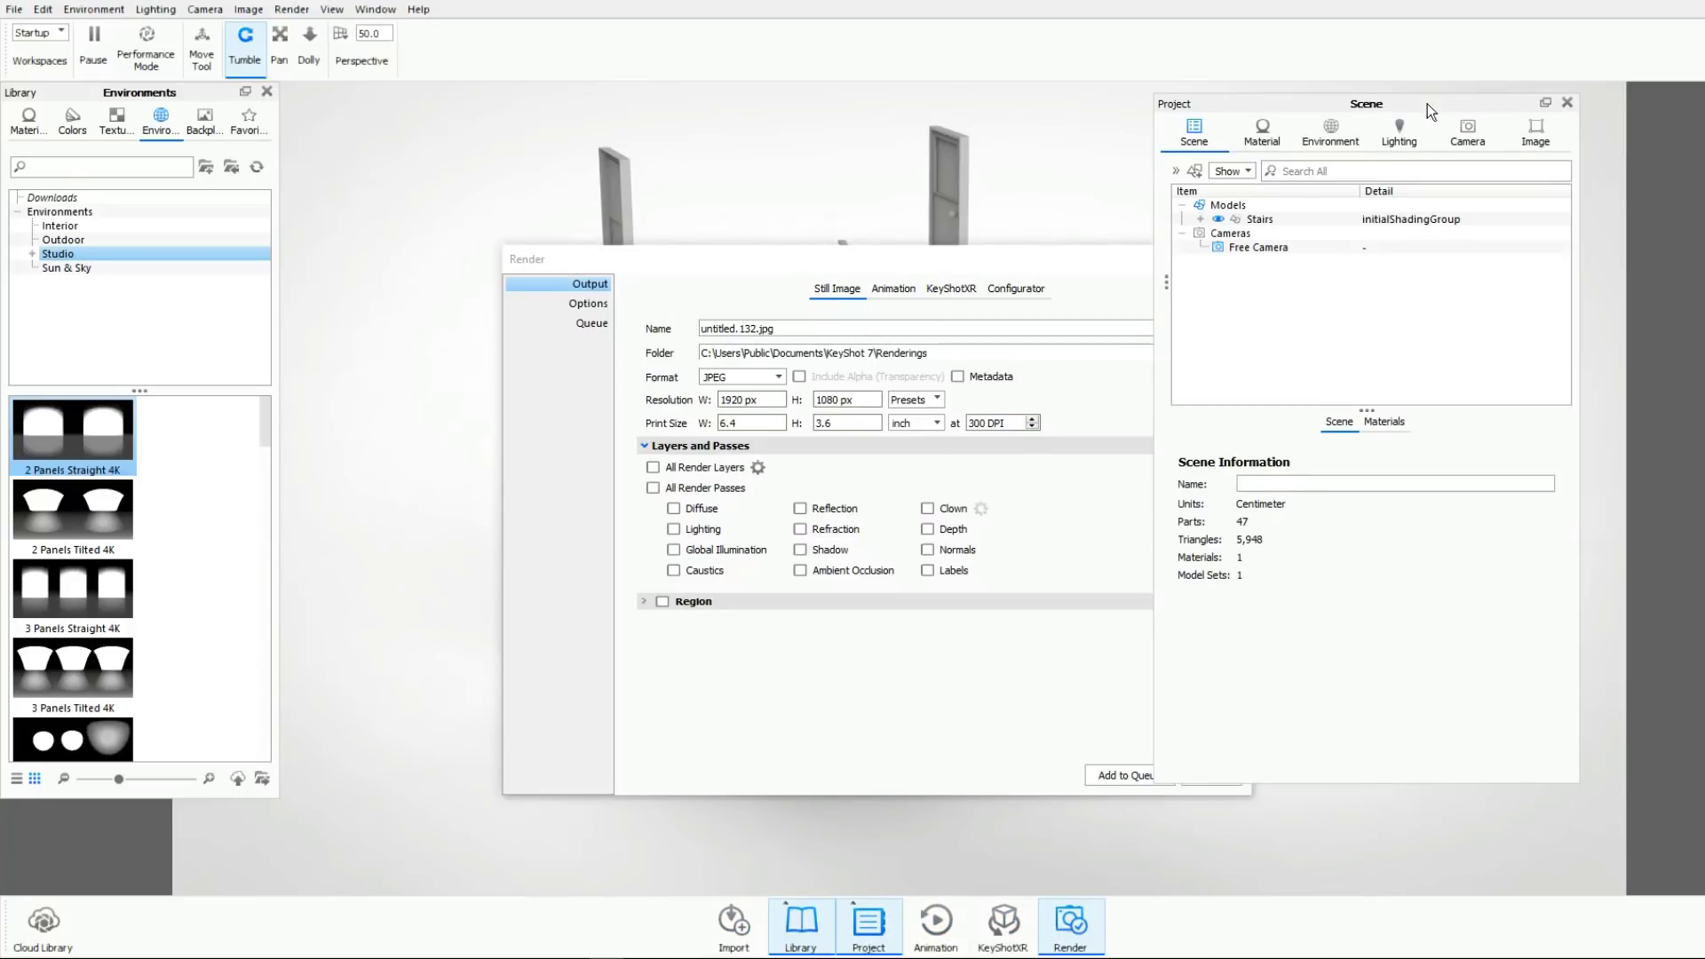
drag(1426, 104, 1629, 36)
click(1242, 259)
Set the lighting's shadow quality to 5 and ray bounces to 64, and enable ground illumination
click(1689, 70)
click(1597, 71)
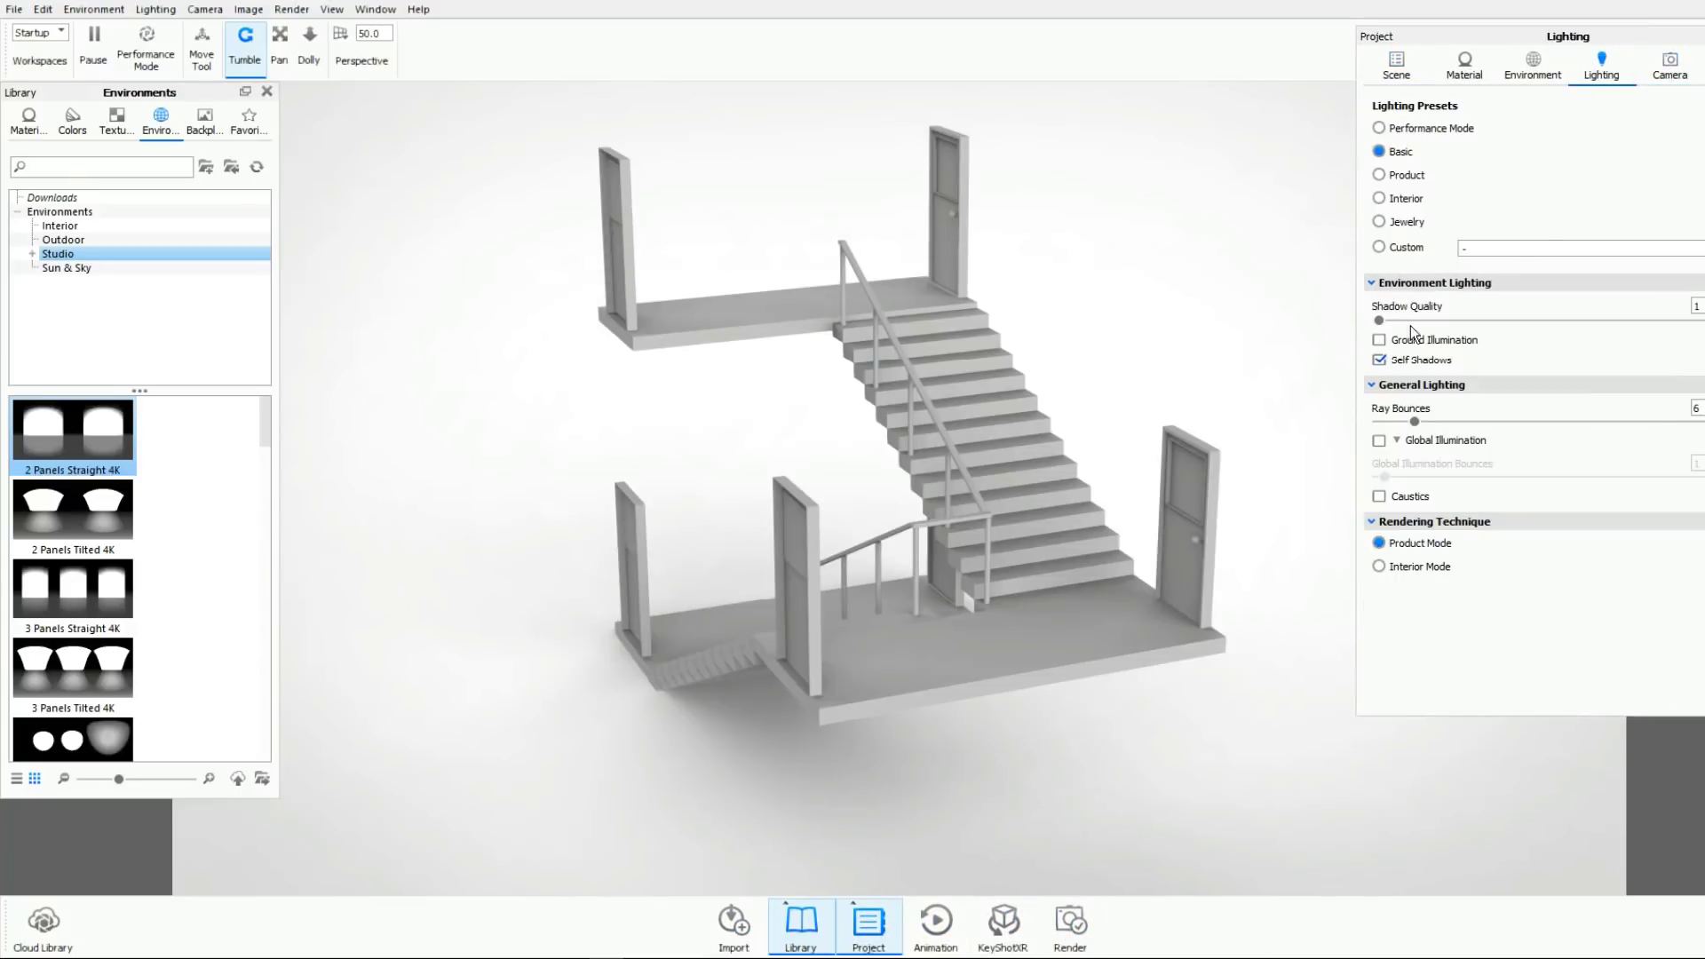
drag(1379, 320, 1703, 321)
click(1379, 340)
drag(1415, 421, 1704, 421)
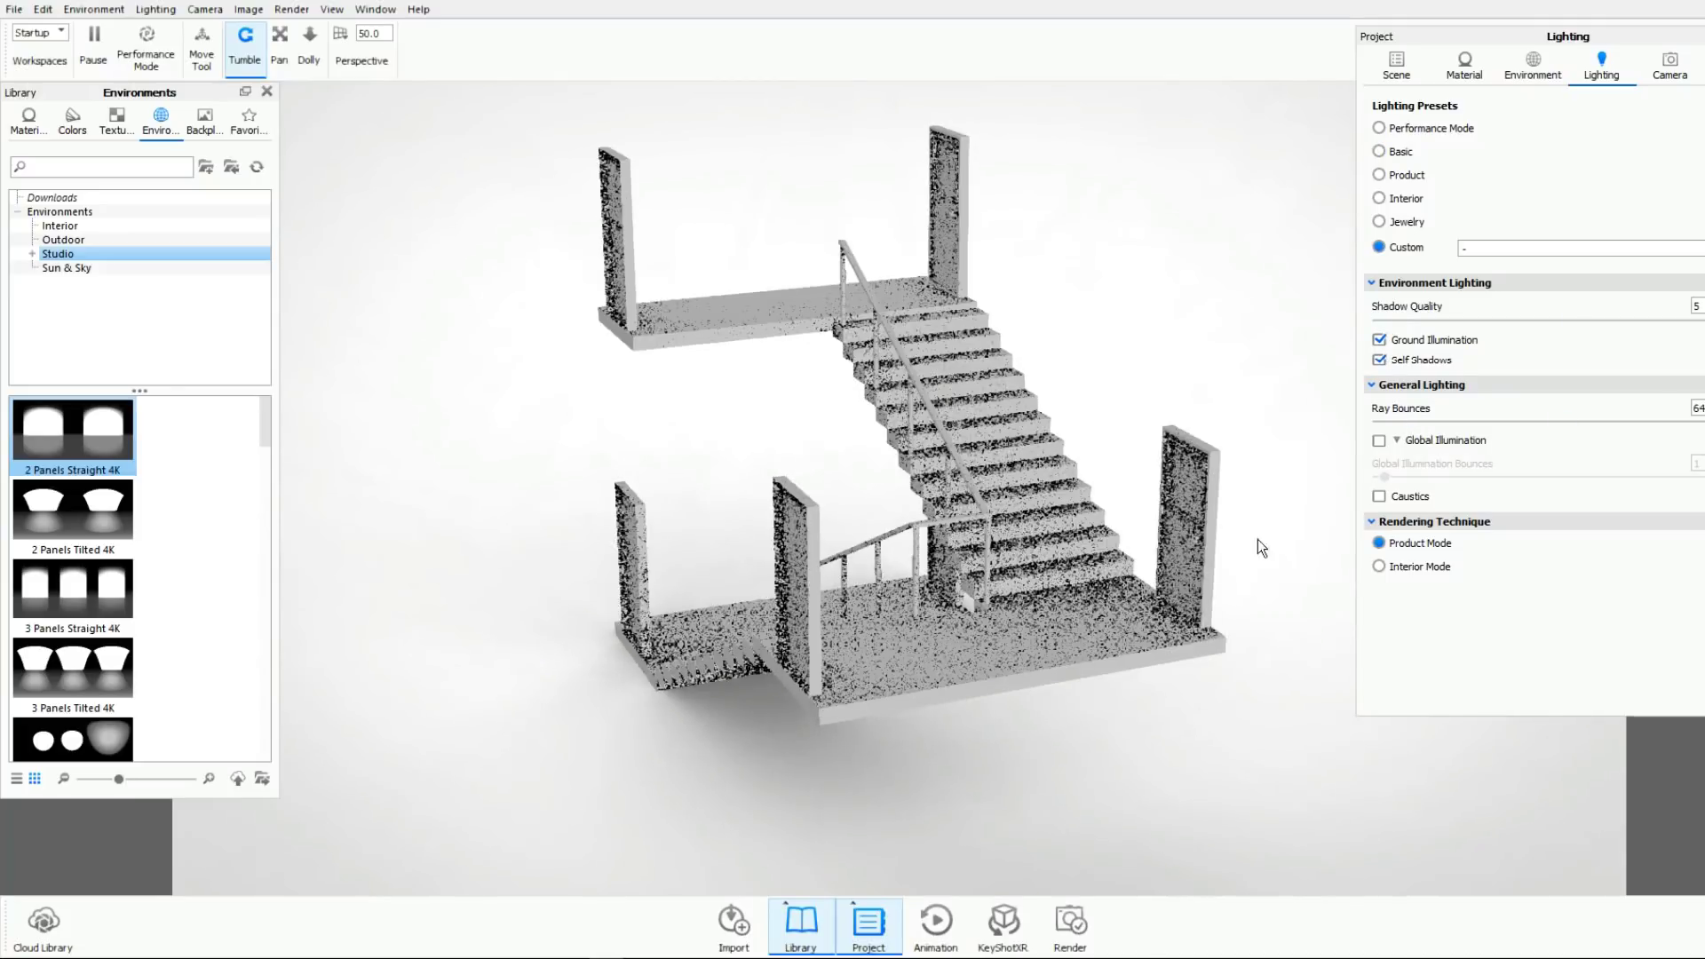
Apply the Occlusion material from the Miscellaneous materials to the staircase model
click(29, 120)
click(110, 339)
drag(178, 590, 998, 659)
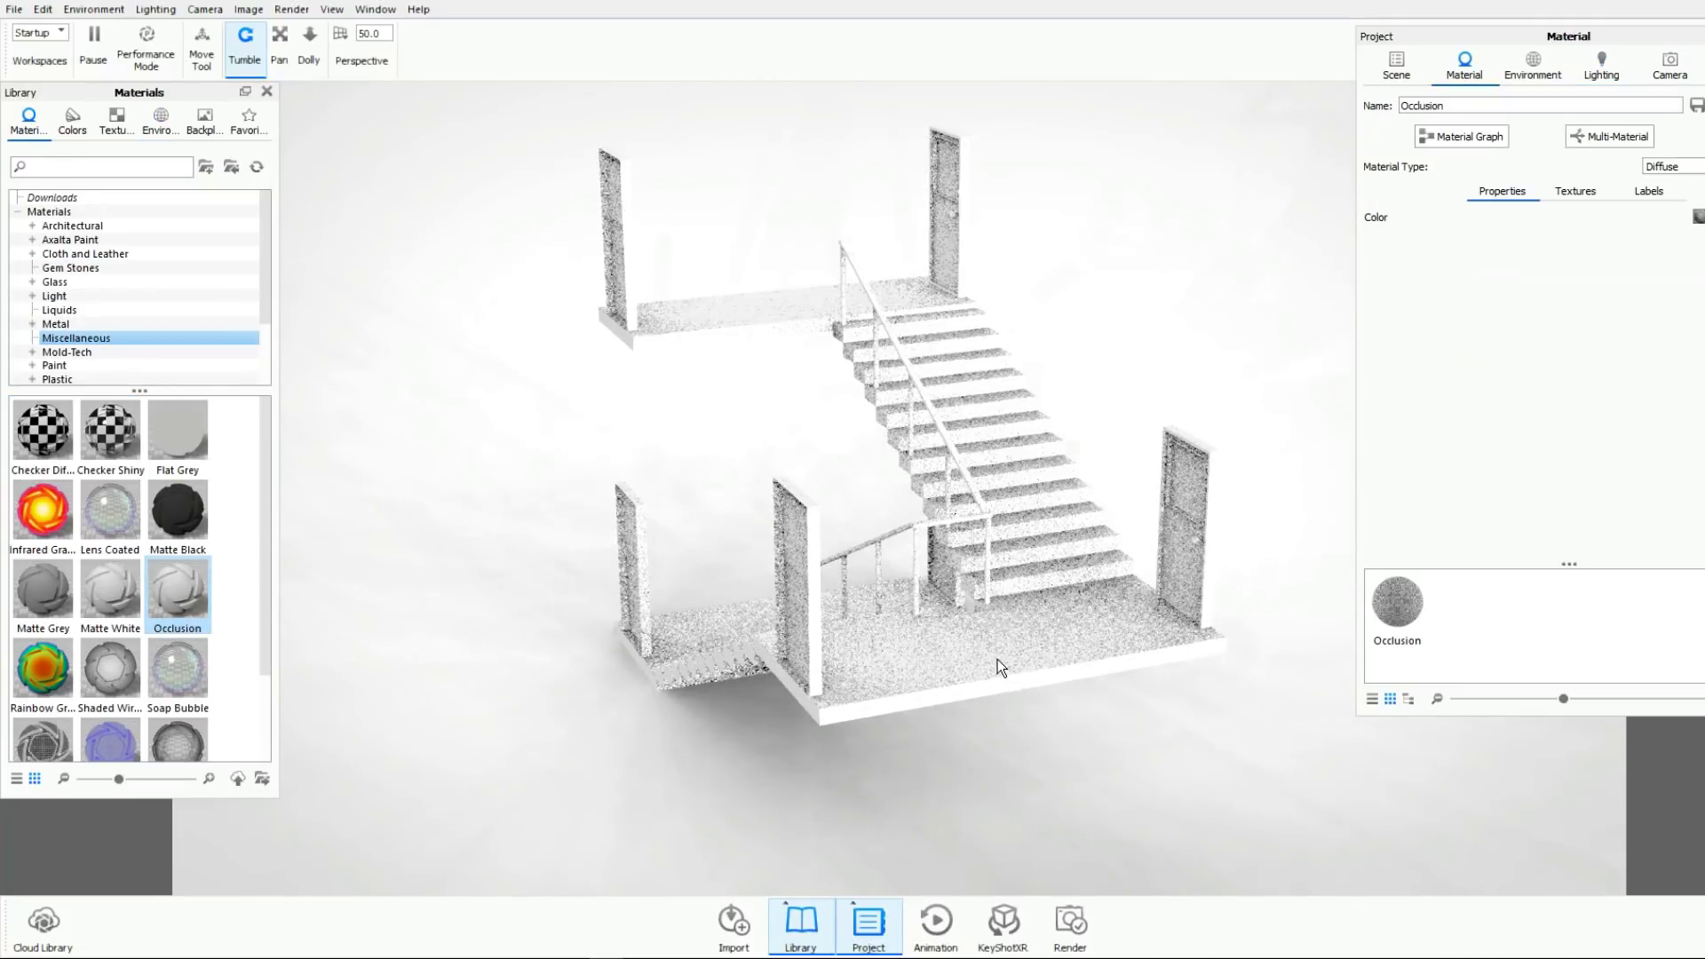
click(1574, 192)
click(1692, 361)
drag(1543, 233, 1457, 140)
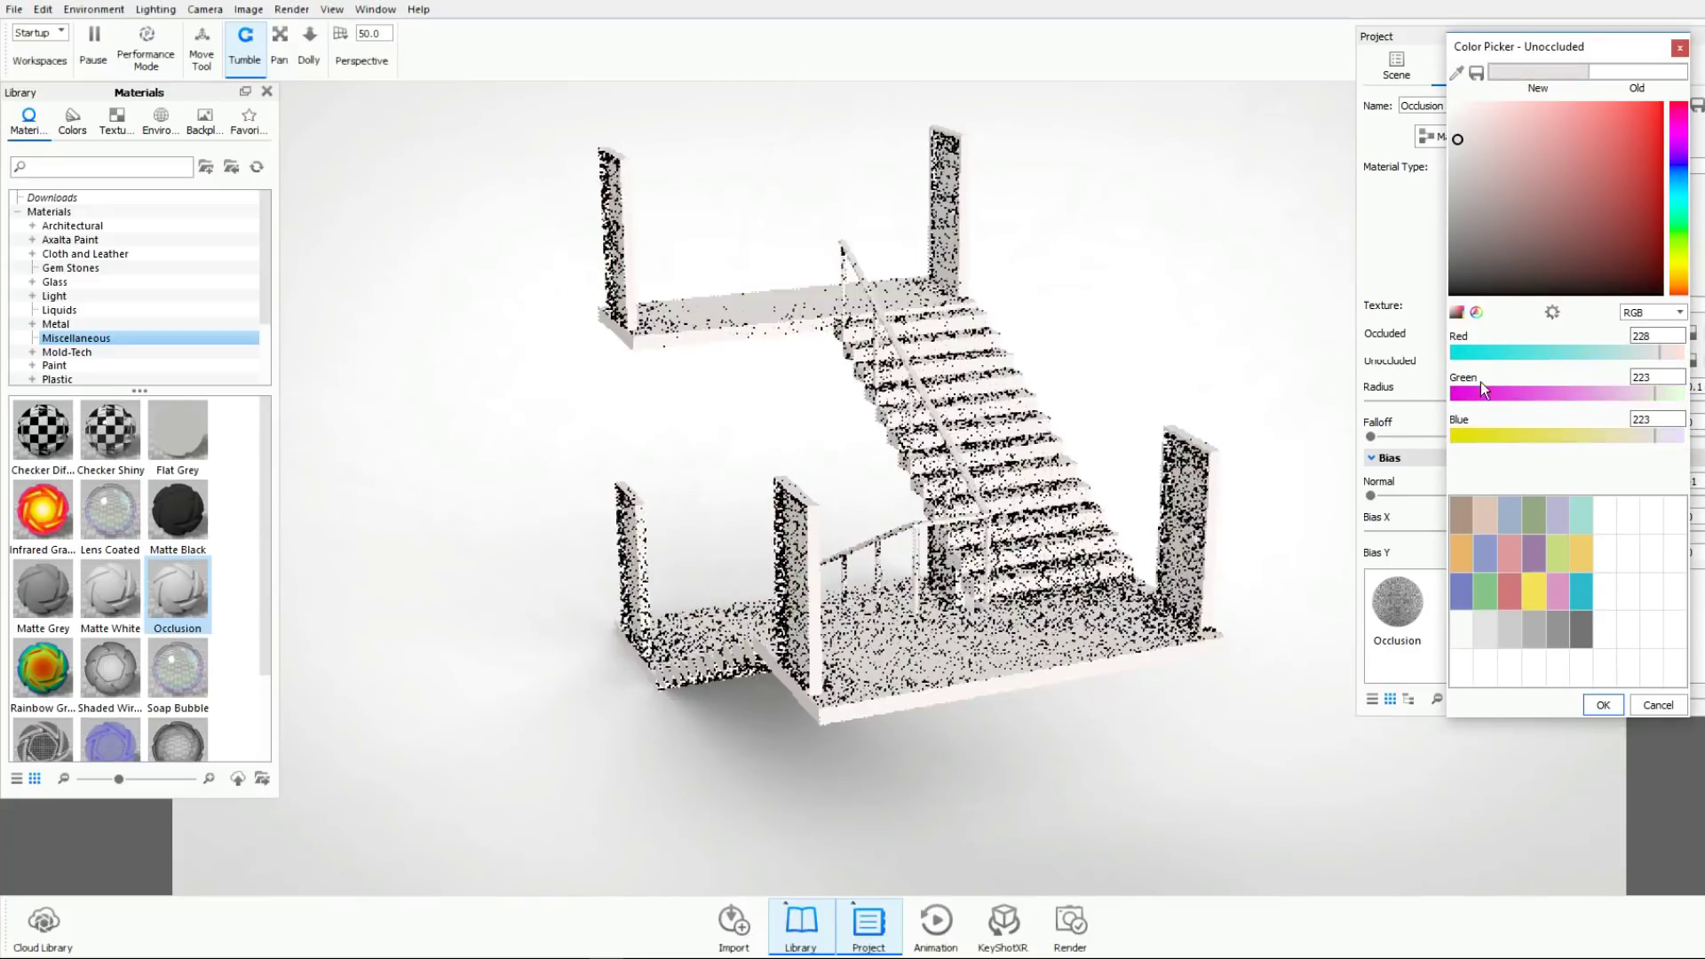
click(1533, 629)
click(1679, 48)
Render the still image untitled.132.jpg at 1920 x 1080 px with the Desktop as its output folder
click(291, 10)
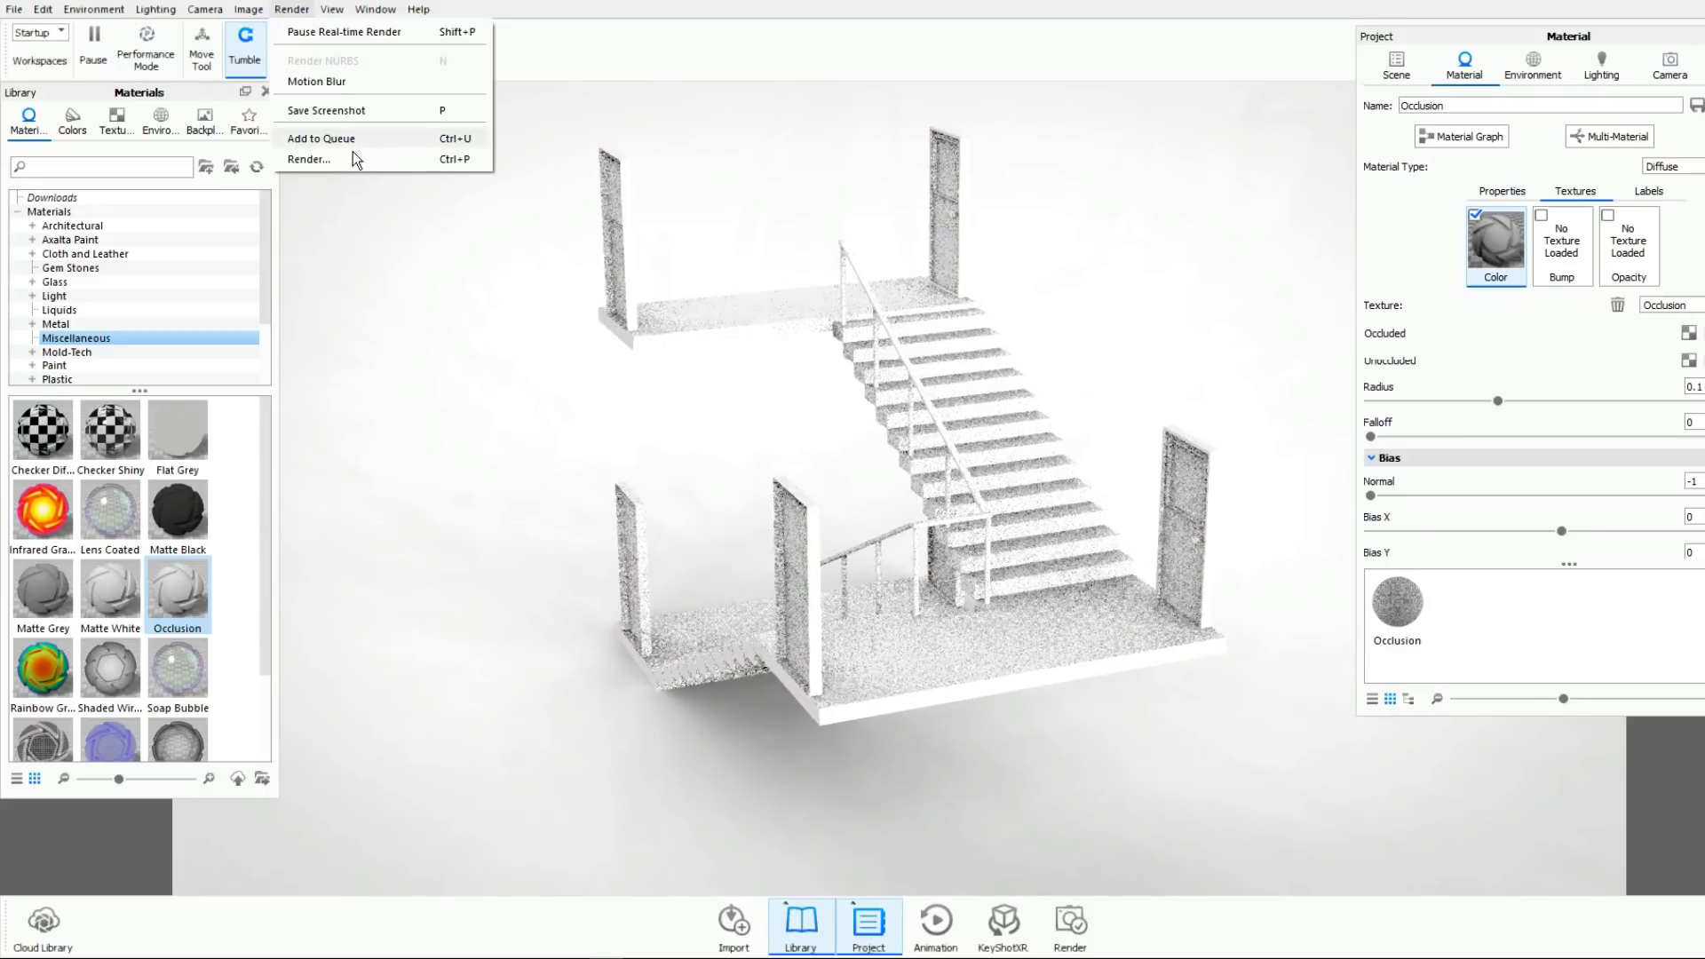
click(349, 160)
click(1202, 355)
click(584, 439)
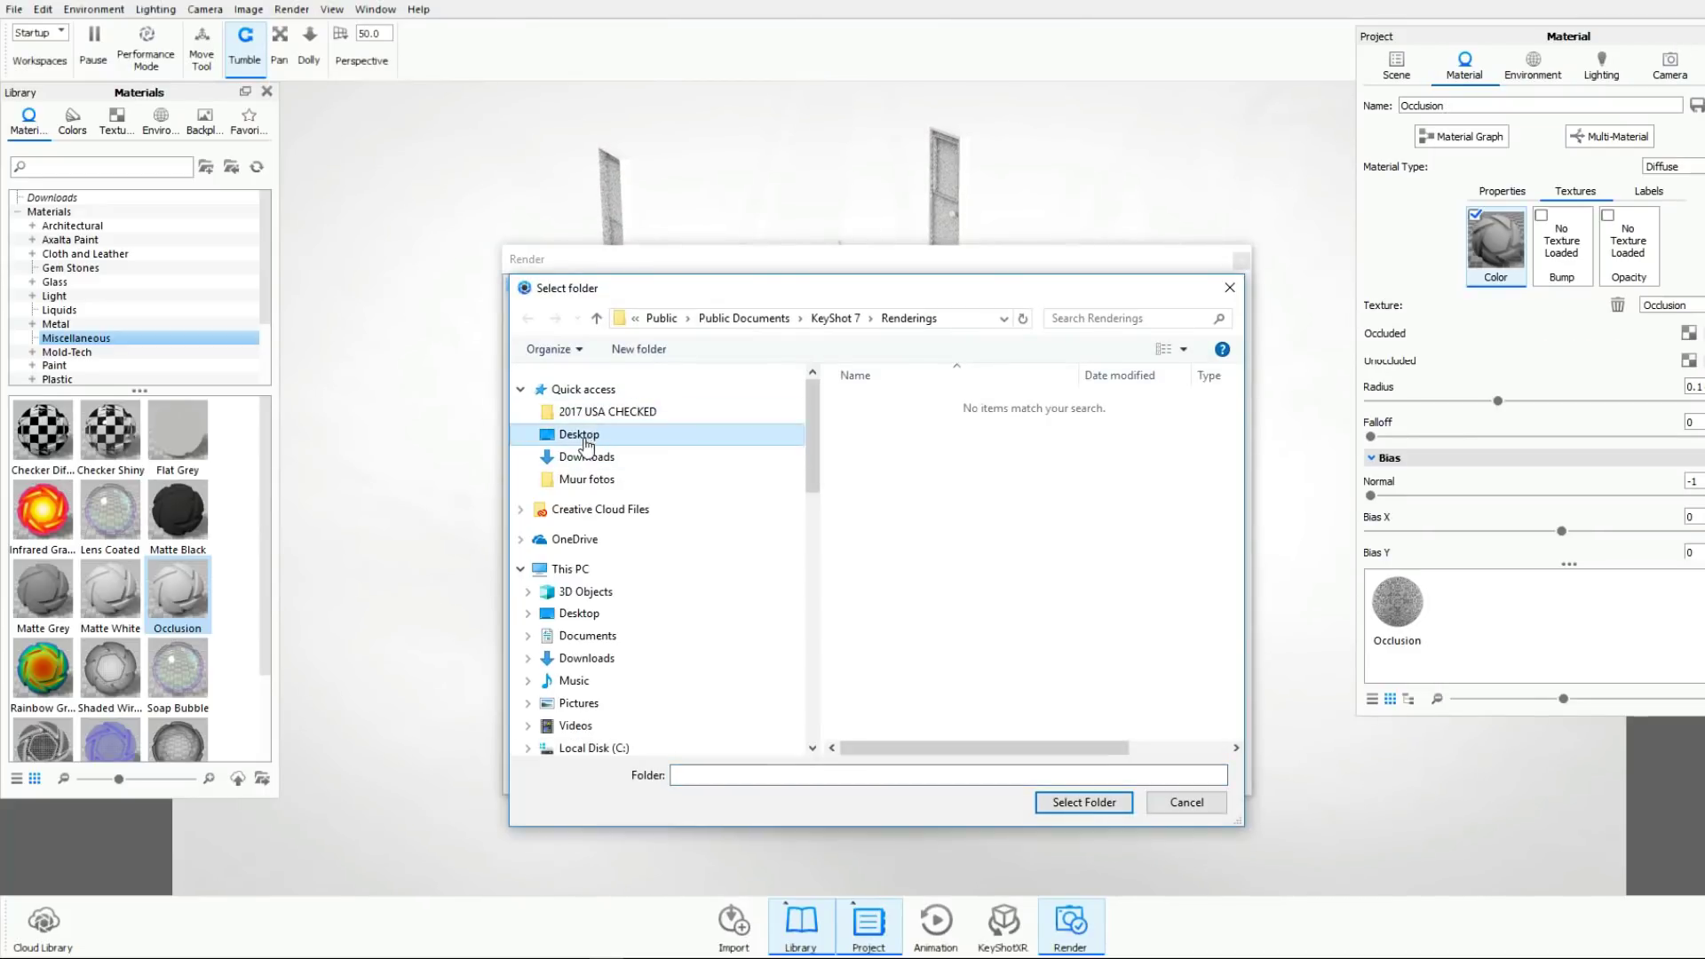
click(579, 434)
click(1083, 801)
click(1210, 778)
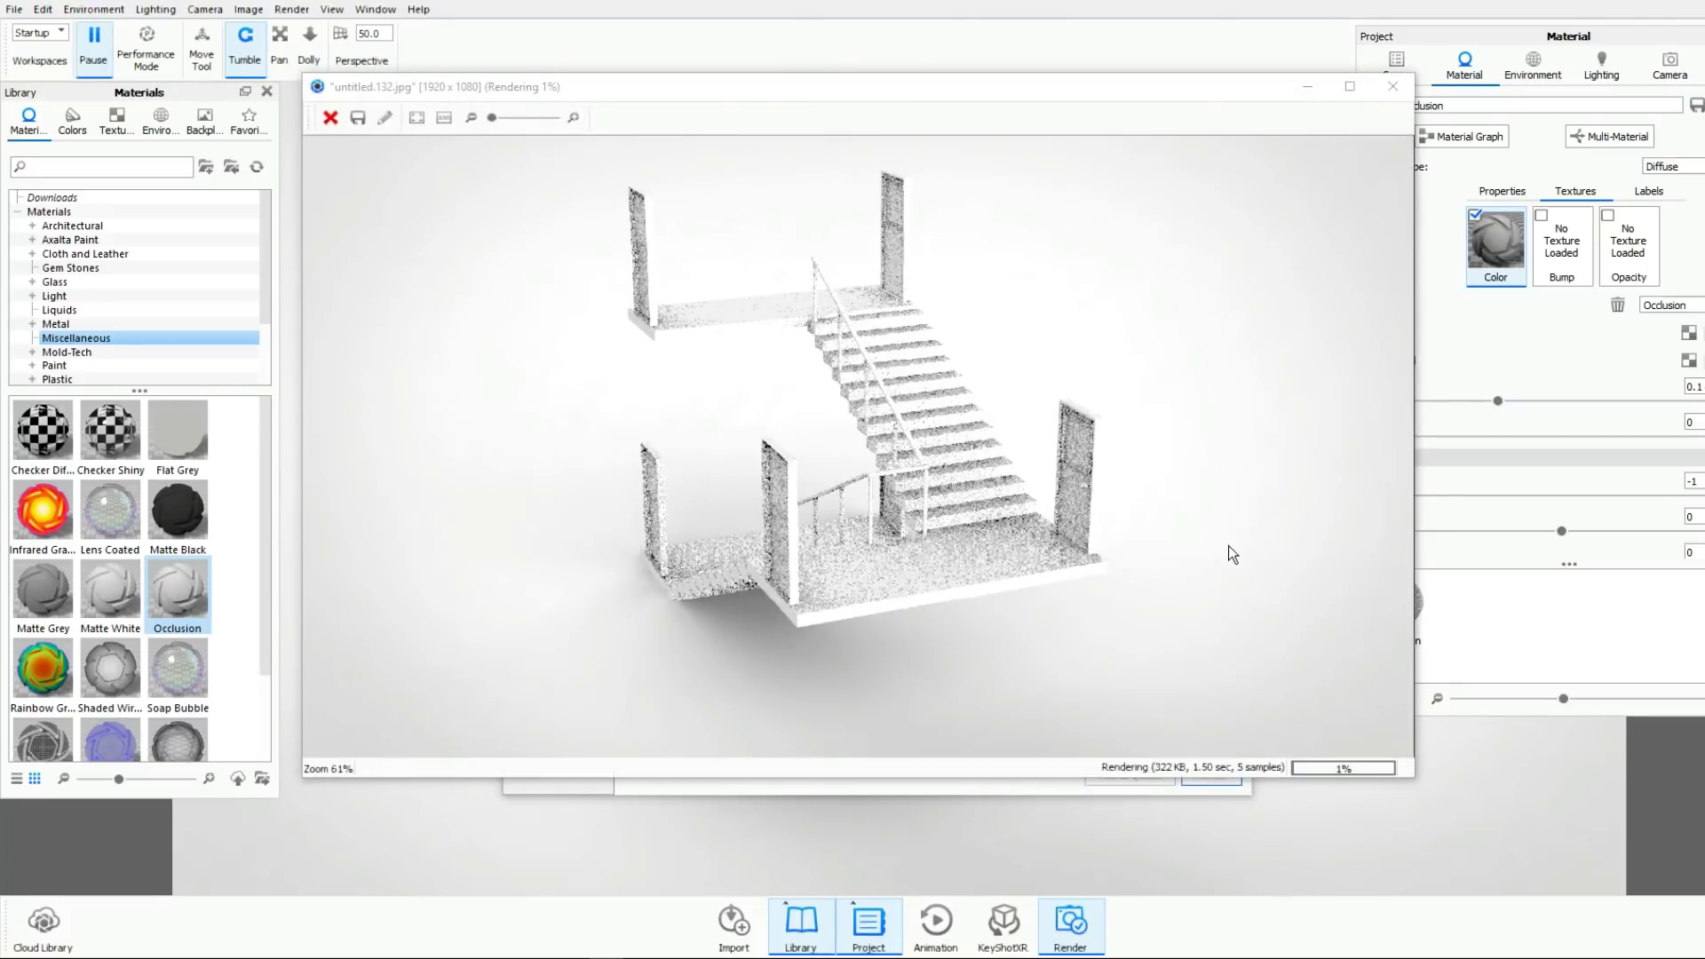